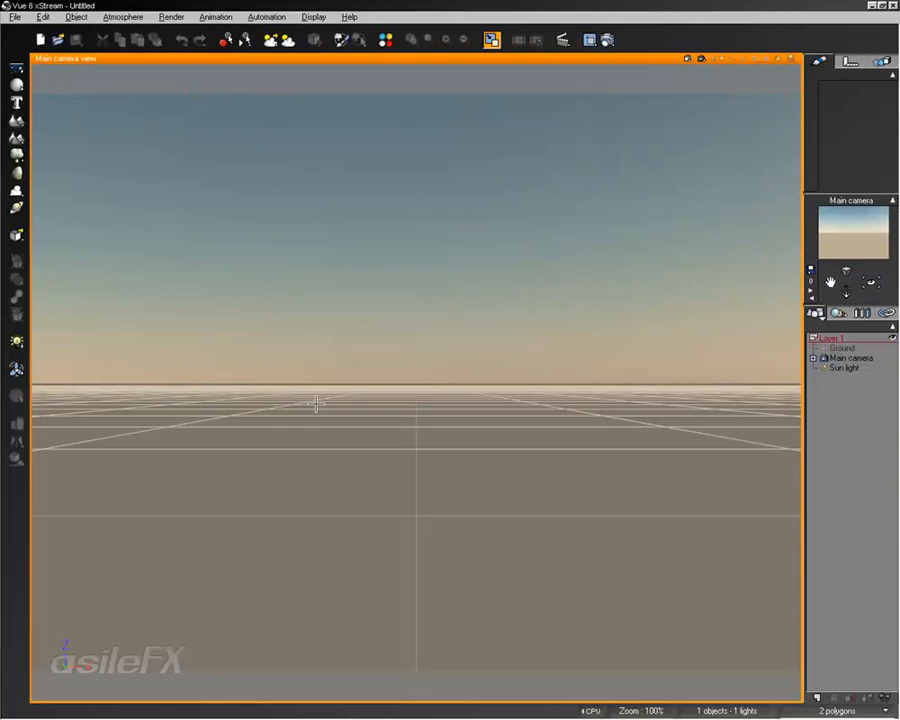
left_click(43, 17)
left_click(16, 17)
left_click(24, 38)
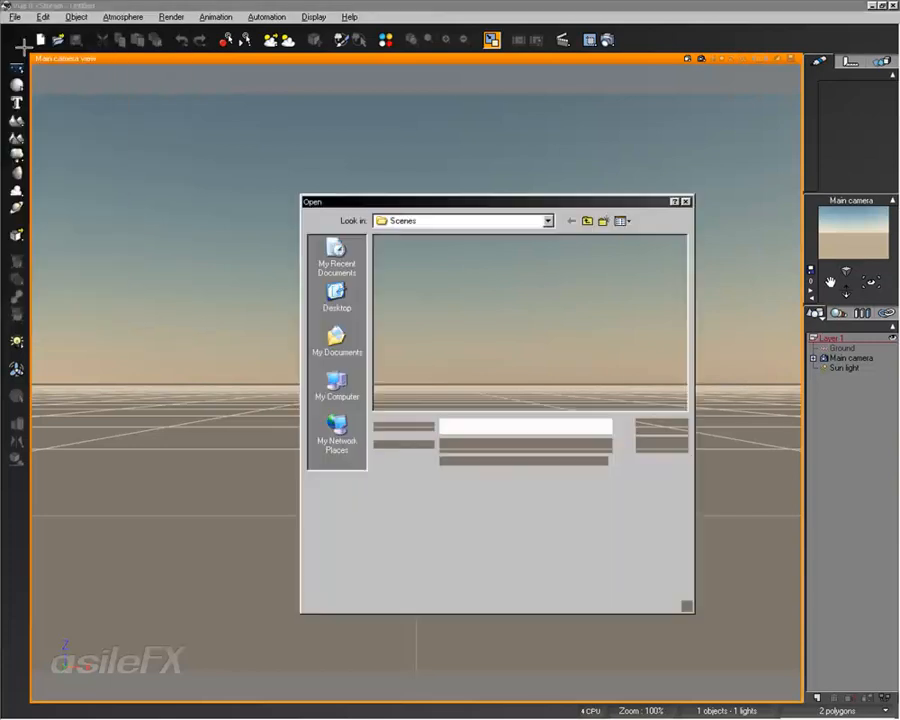
key("Escape")
Start a new scene using the Default atmosphere from the Spectral Sunshine collection
left_click(43, 17)
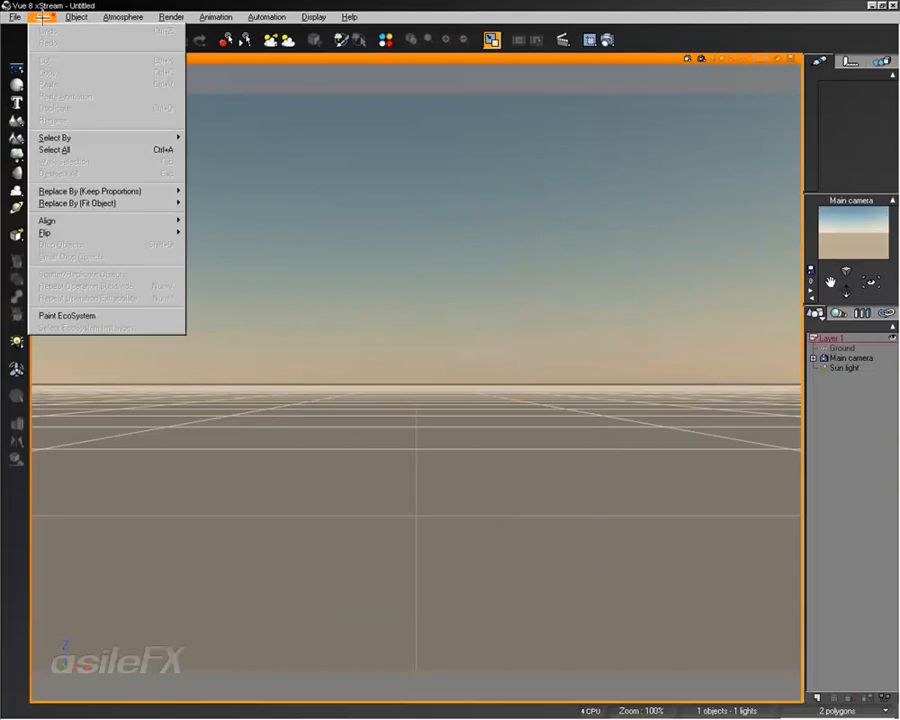
left_click(25, 29)
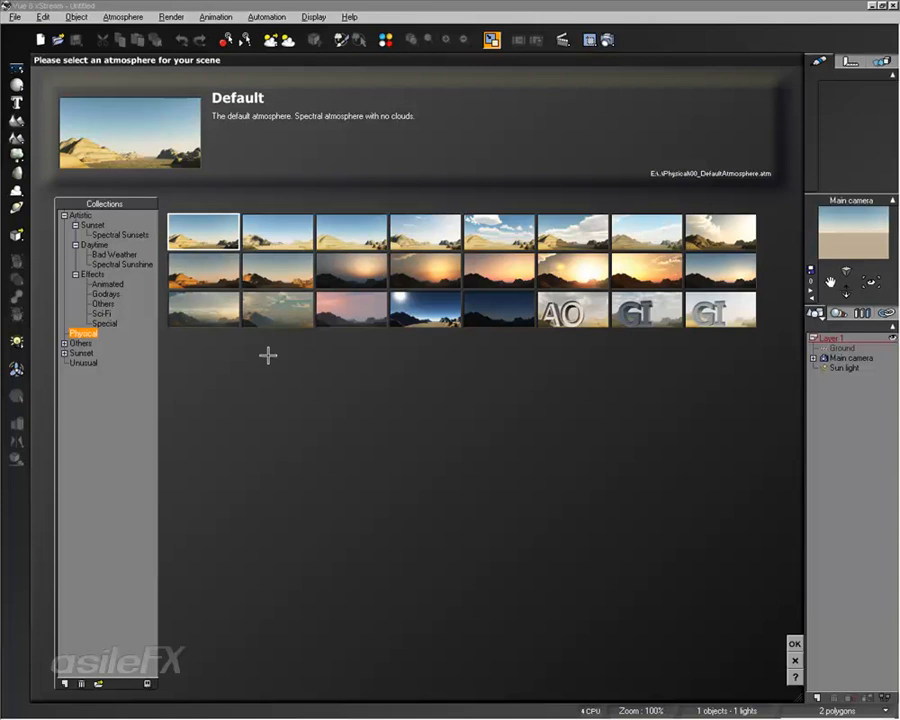
left_click(250, 228)
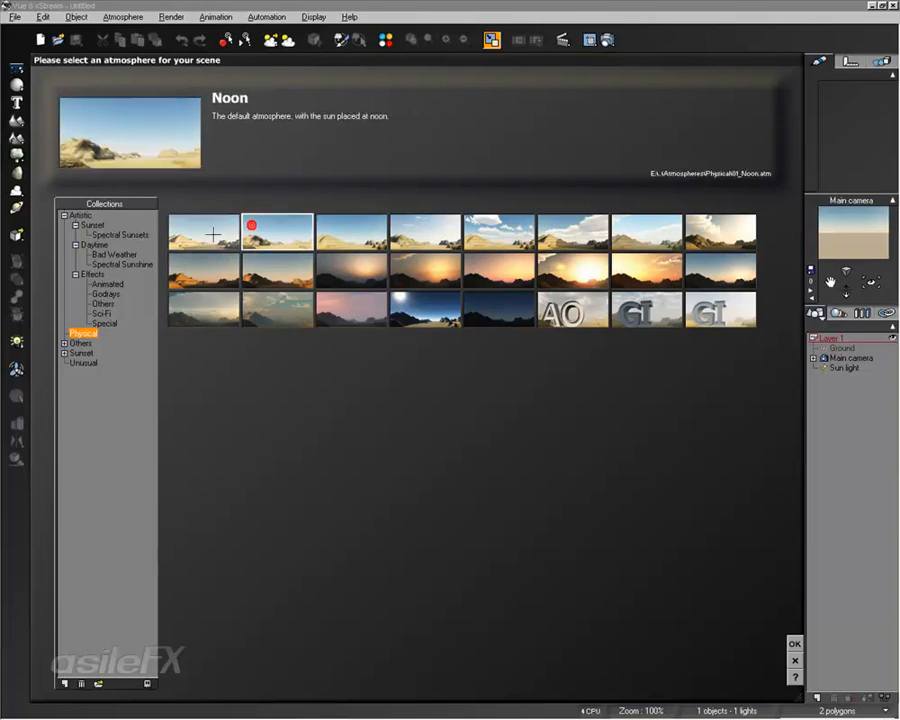
left_click(236, 232)
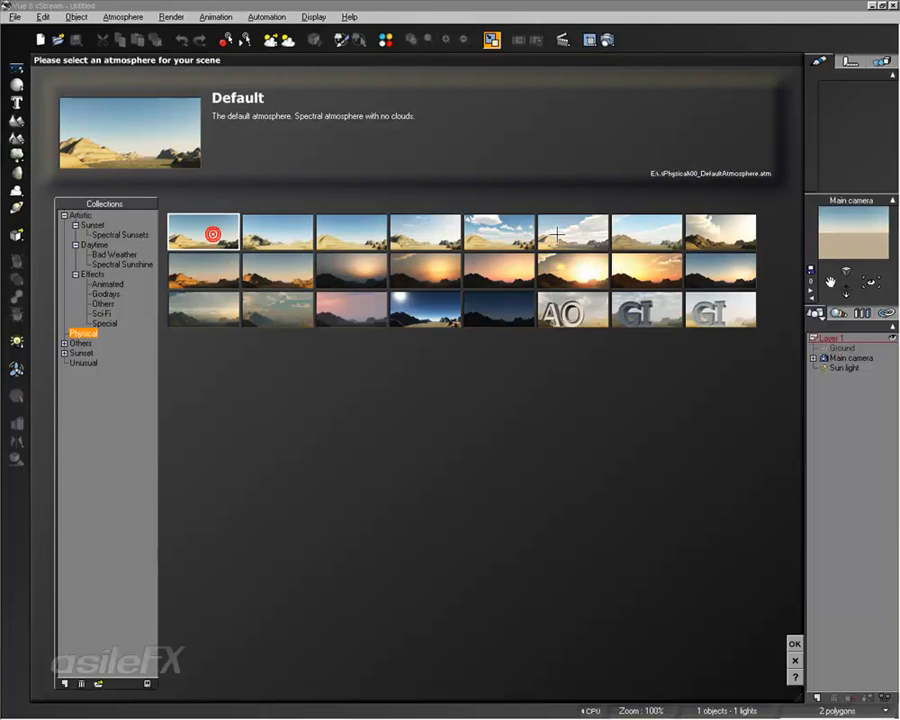
left_click(114, 254)
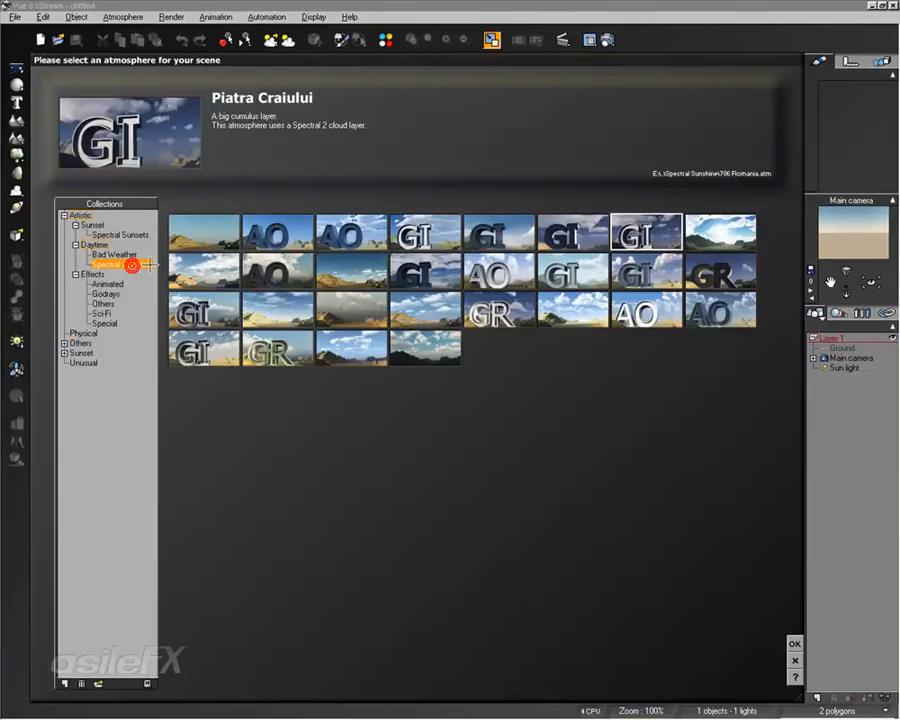
left_click(122, 264)
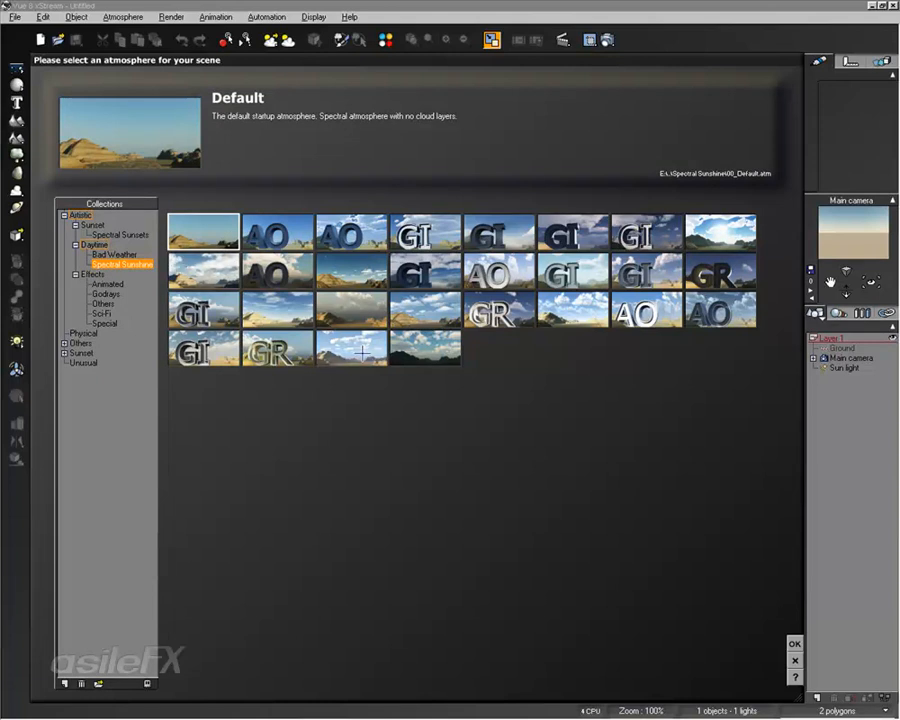
left_click(793, 643)
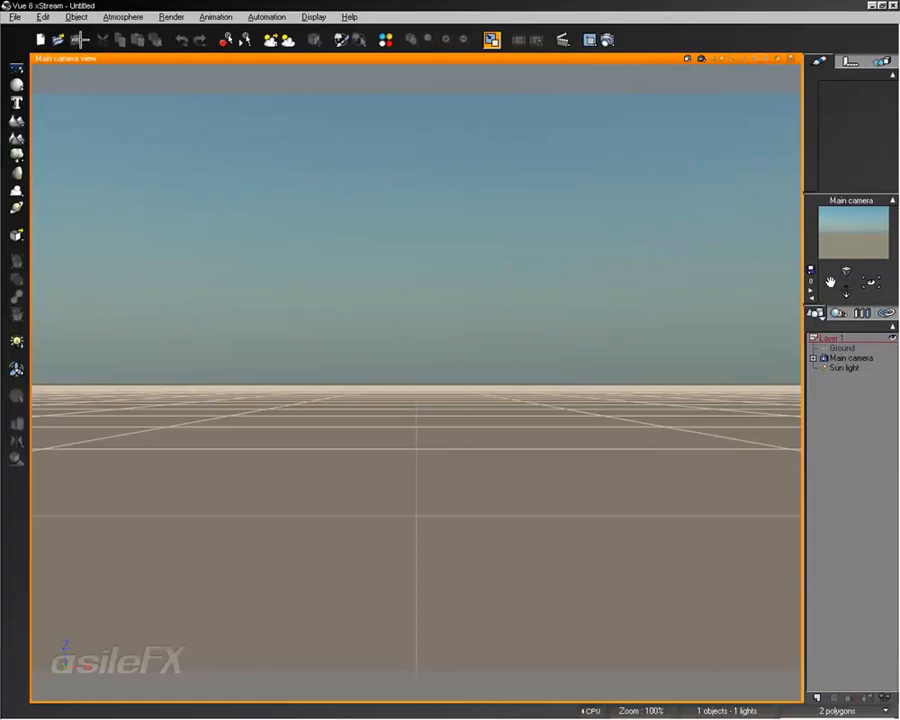
left_click(215, 17)
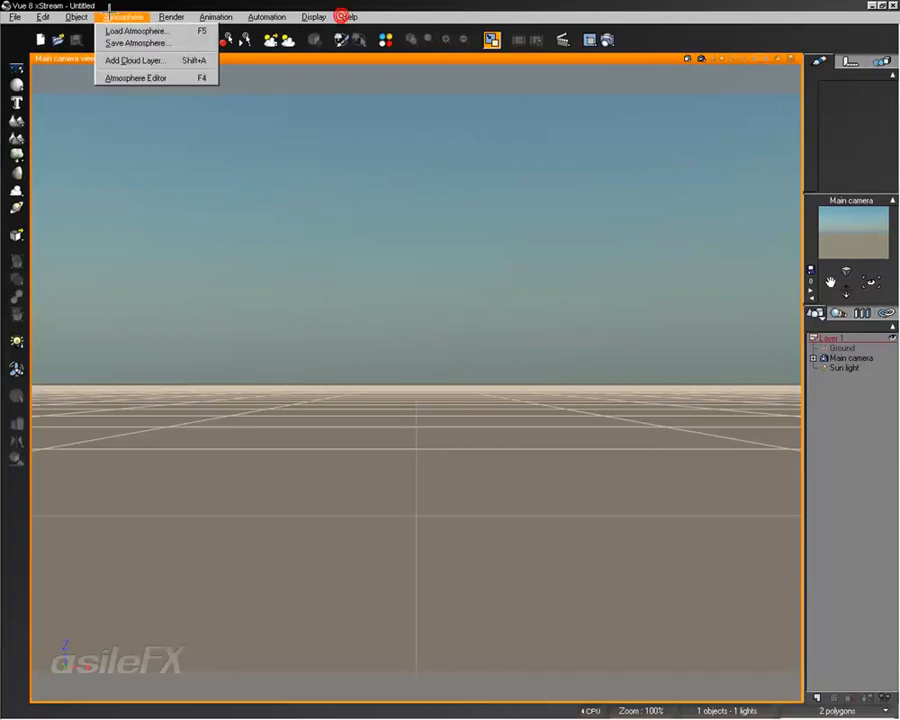
left_click(229, 5)
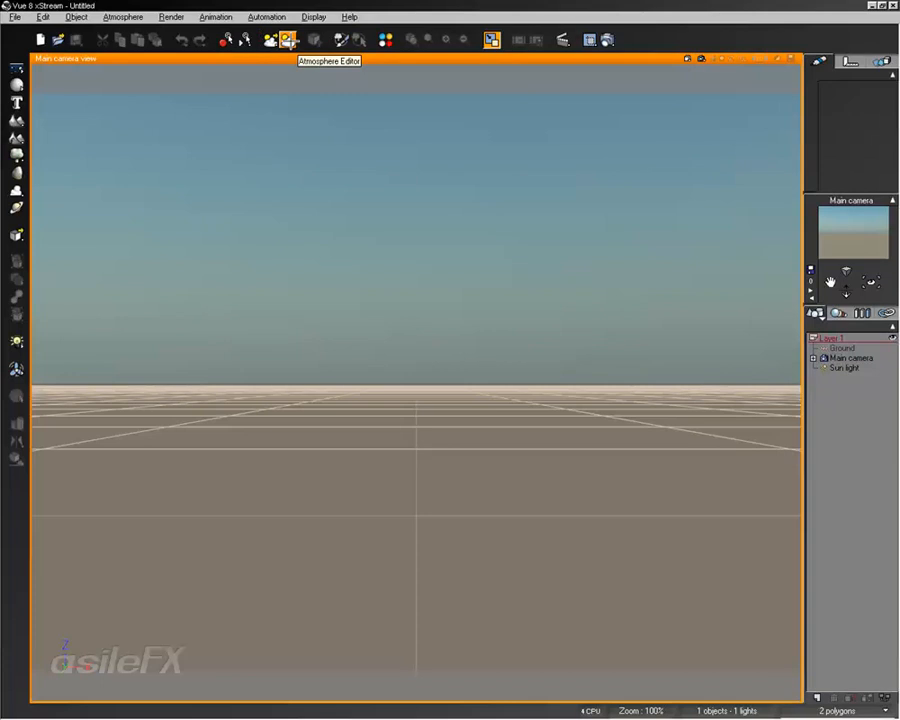
left_click(139, 17)
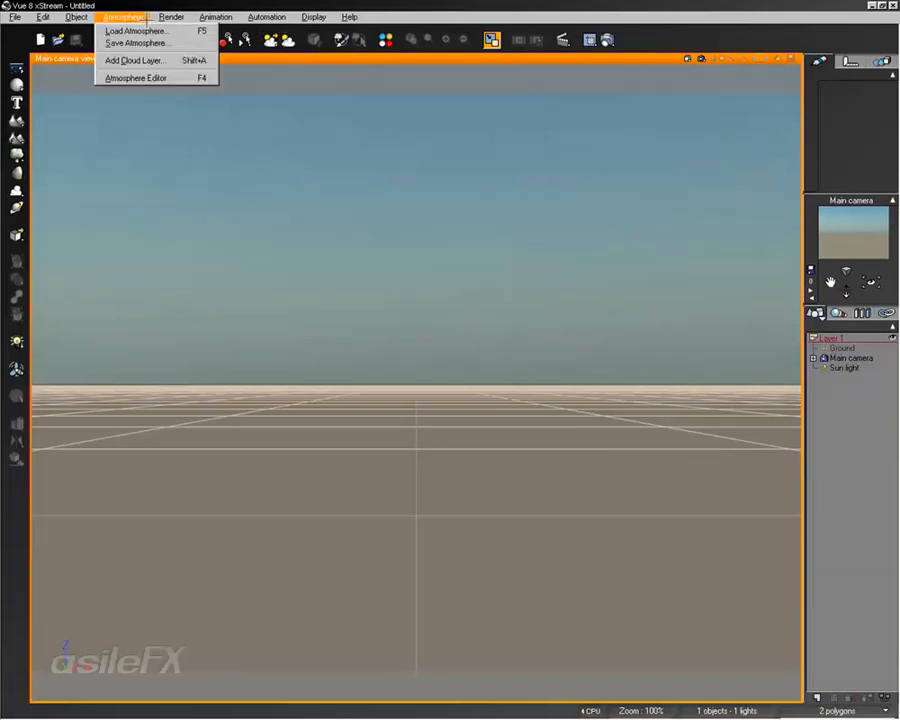
left_click(302, 3)
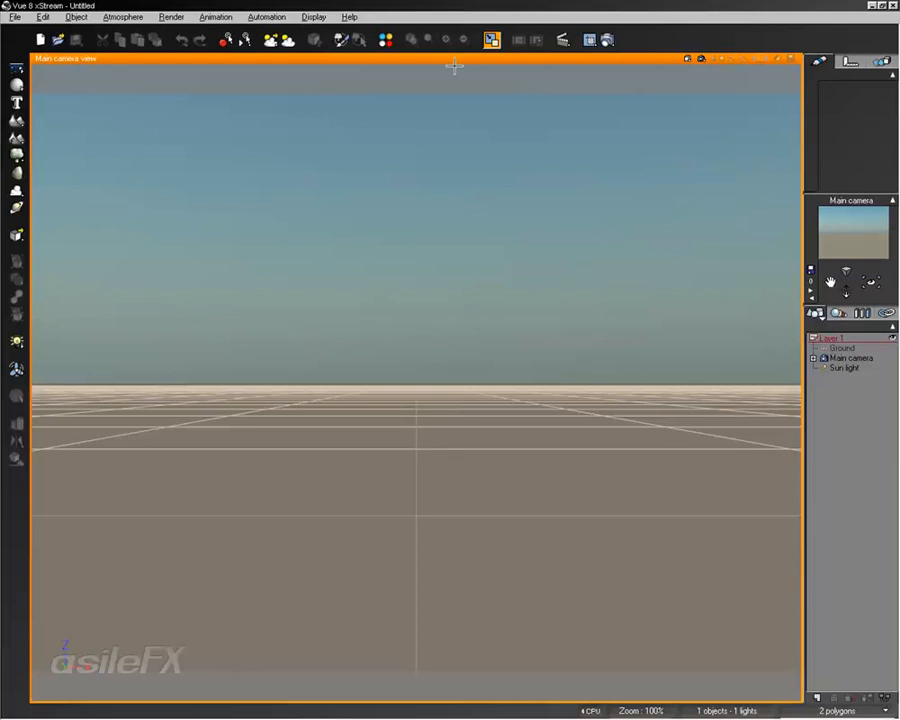
Toggle between the four-view layout and the maximized main camera view, ending in four views
left_click(491, 39)
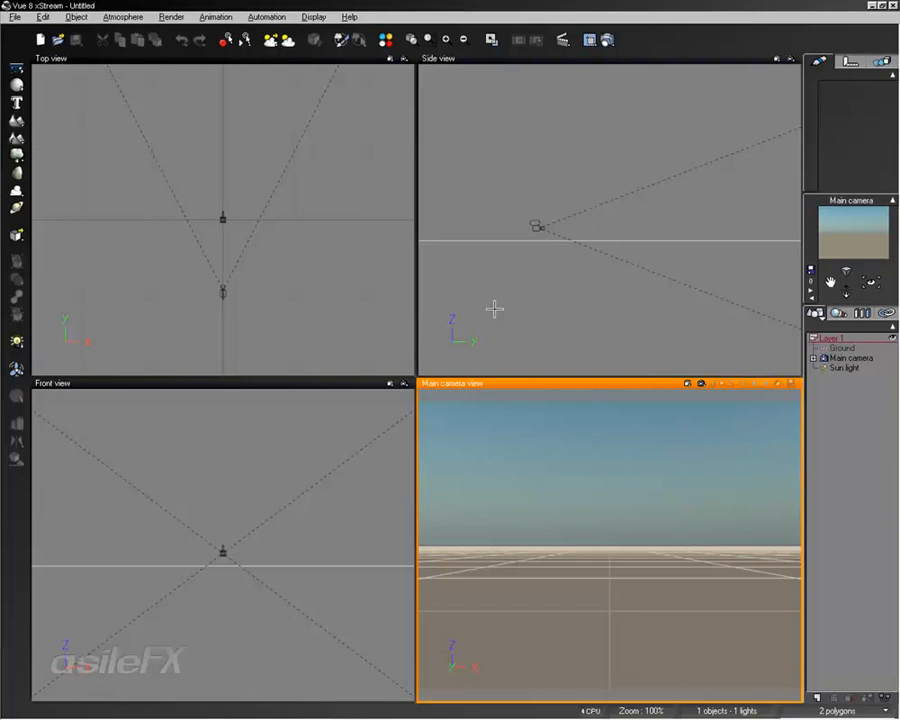
double_click(522, 382)
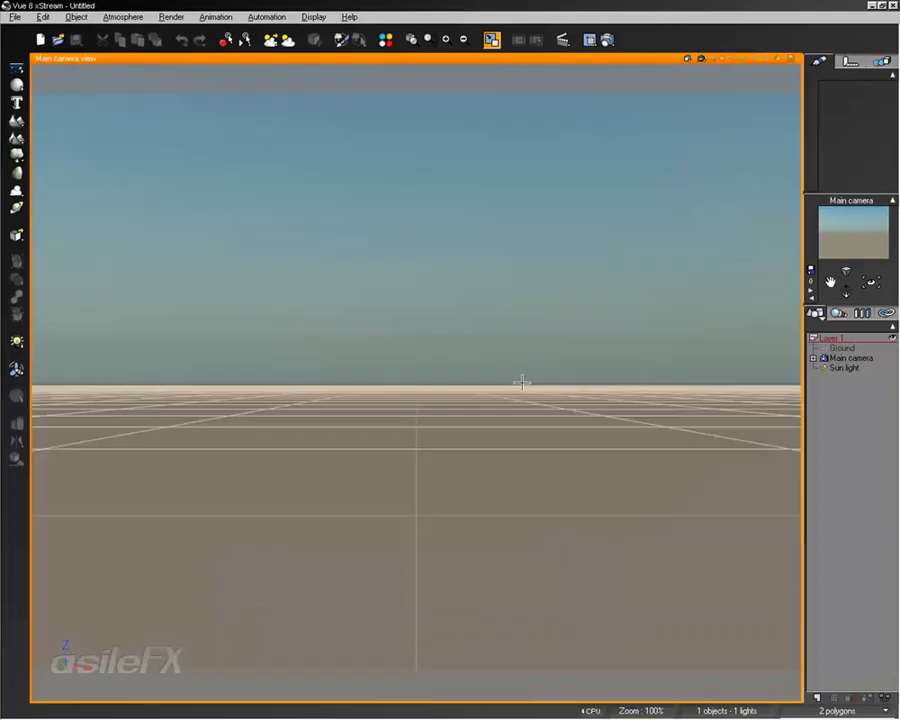
left_click(522, 382)
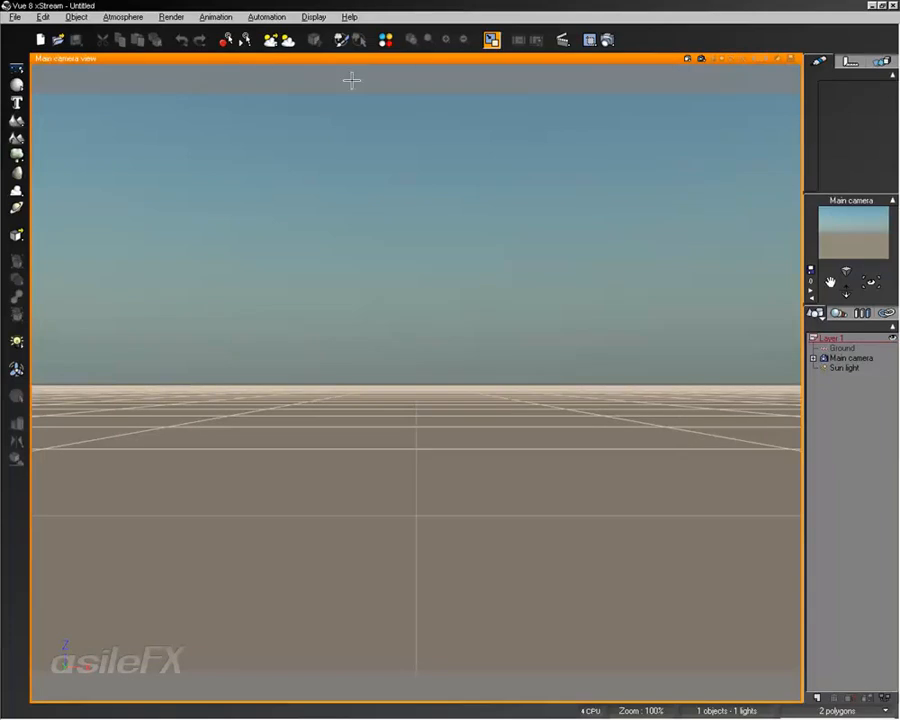
left_click(491, 40)
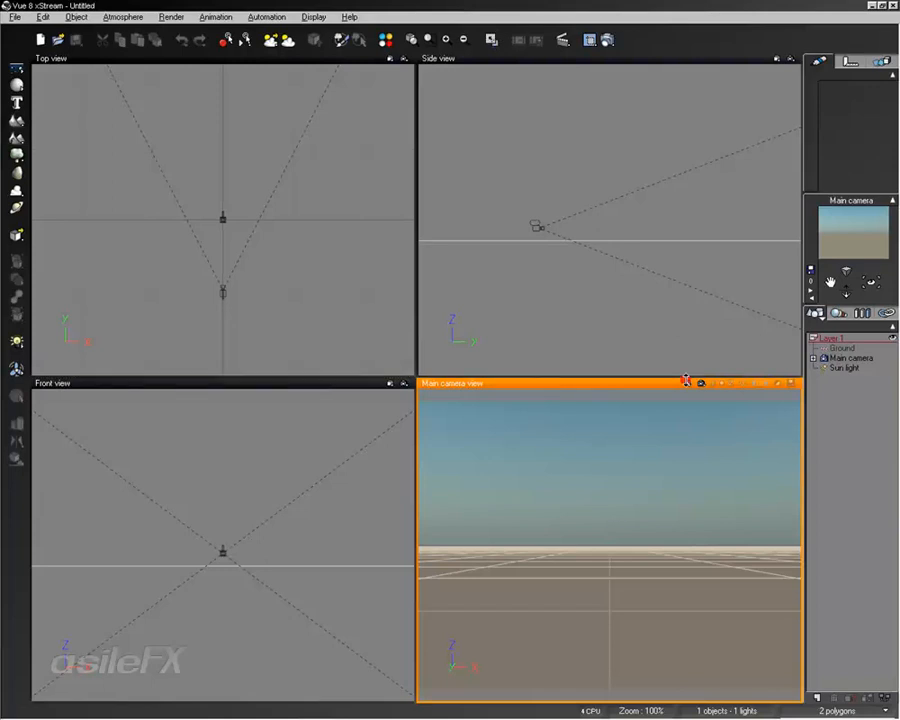
Switch the main camera viewport to Perspective view and orbit it
left_click(688, 383)
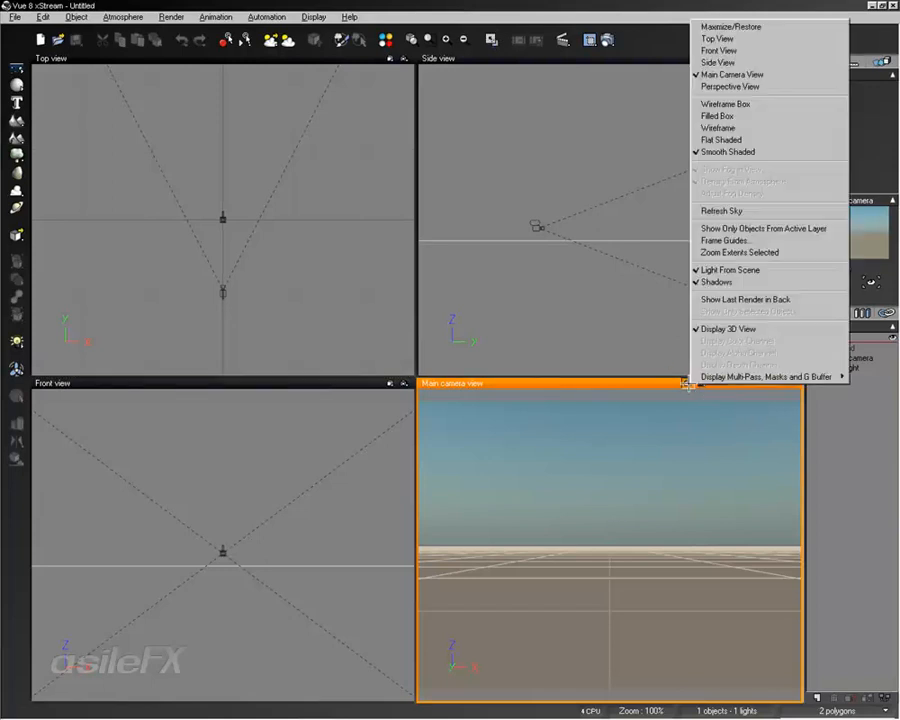
left_click(724, 84)
right_click_drag(690, 606, 667, 241)
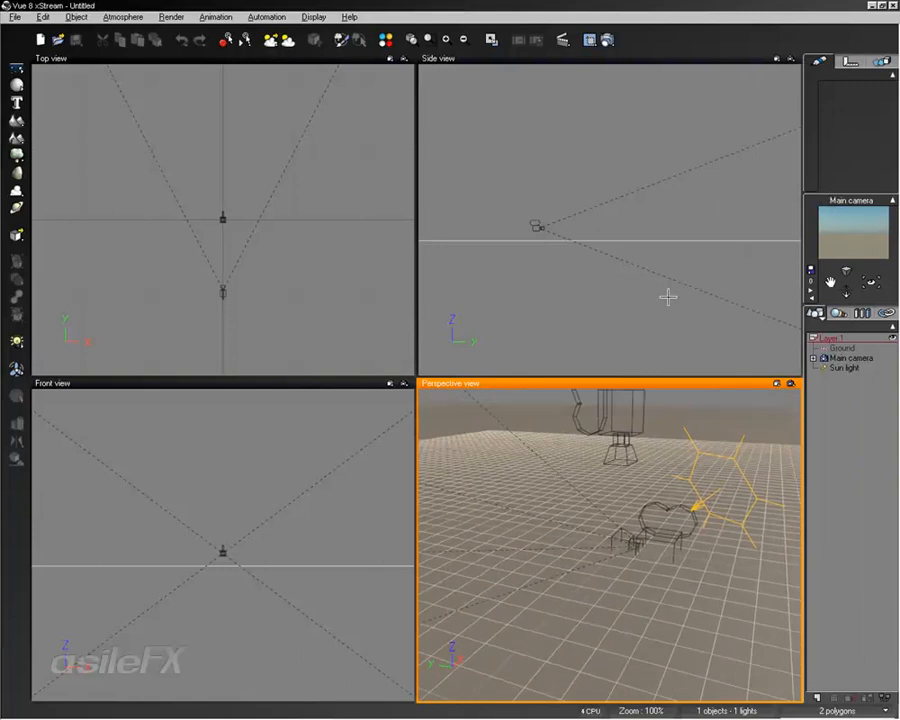
Switch that viewport to Side view and then back to Main Camera view
left_click(776, 383)
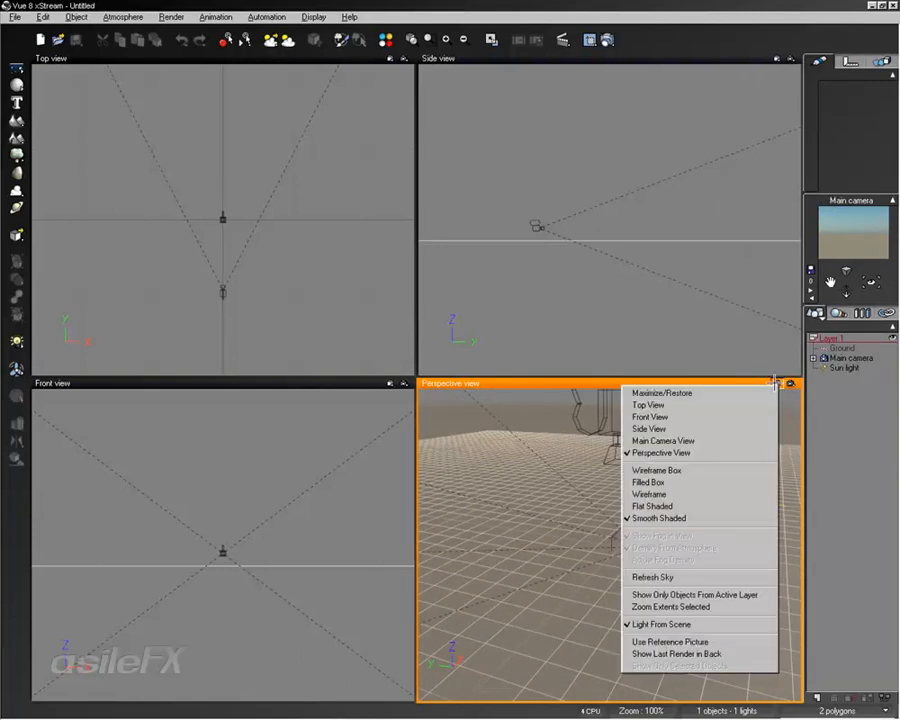
left_click(665, 429)
left_click(776, 383)
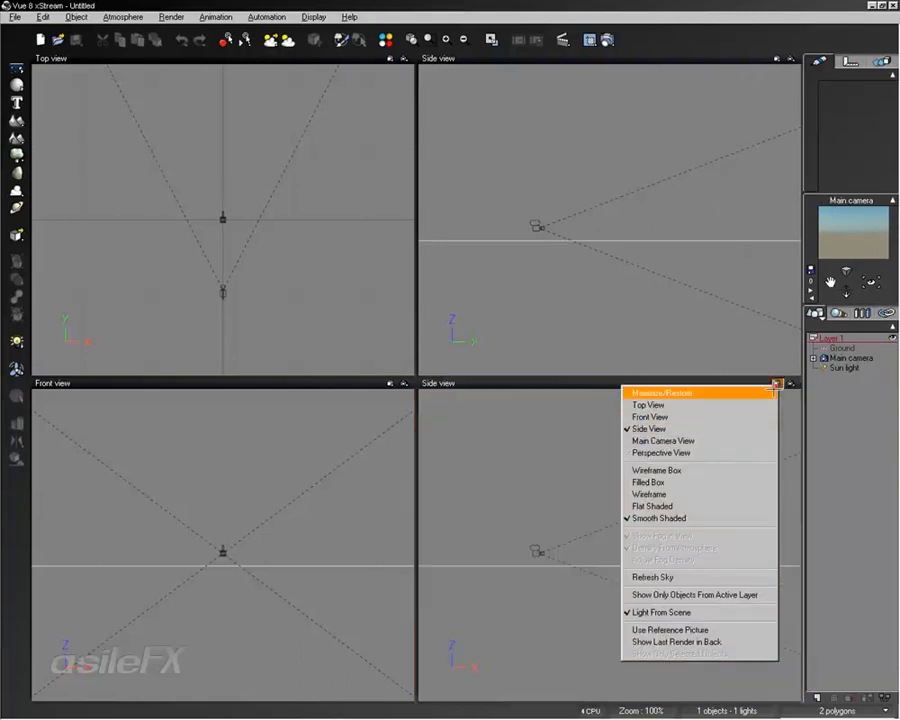
left_click(694, 440)
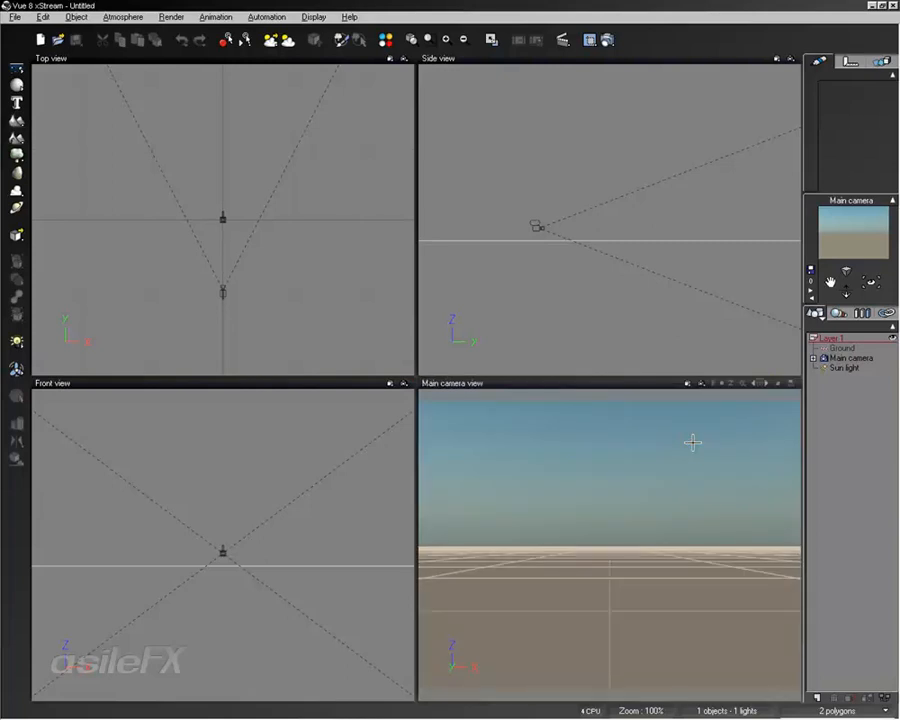
Swap the viewports so the side viewport shows the main camera and the camera viewport shows the side view
left_click(775, 58)
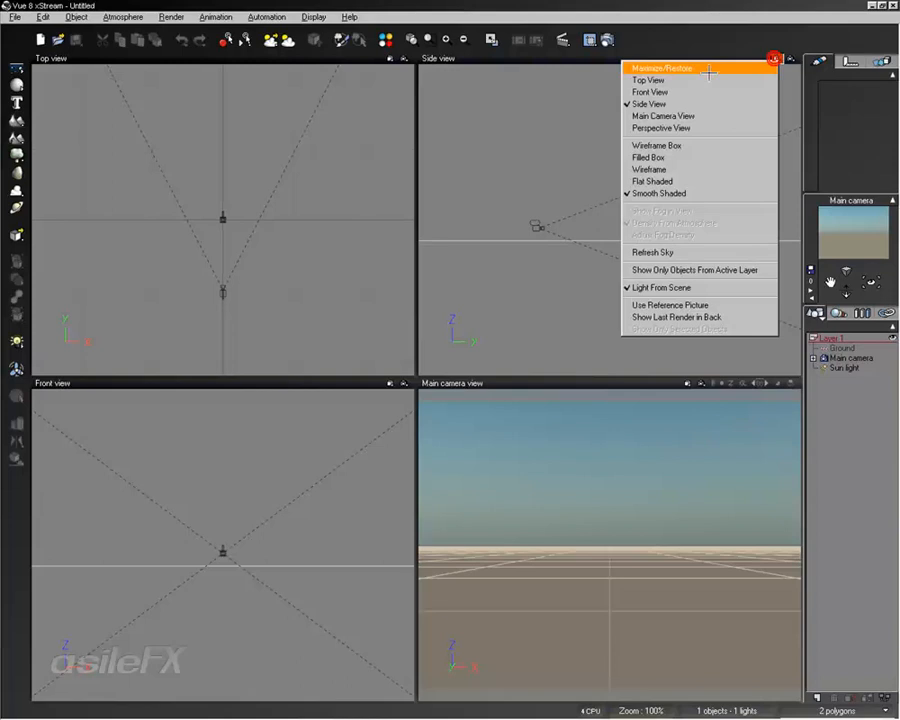
left_click(665, 116)
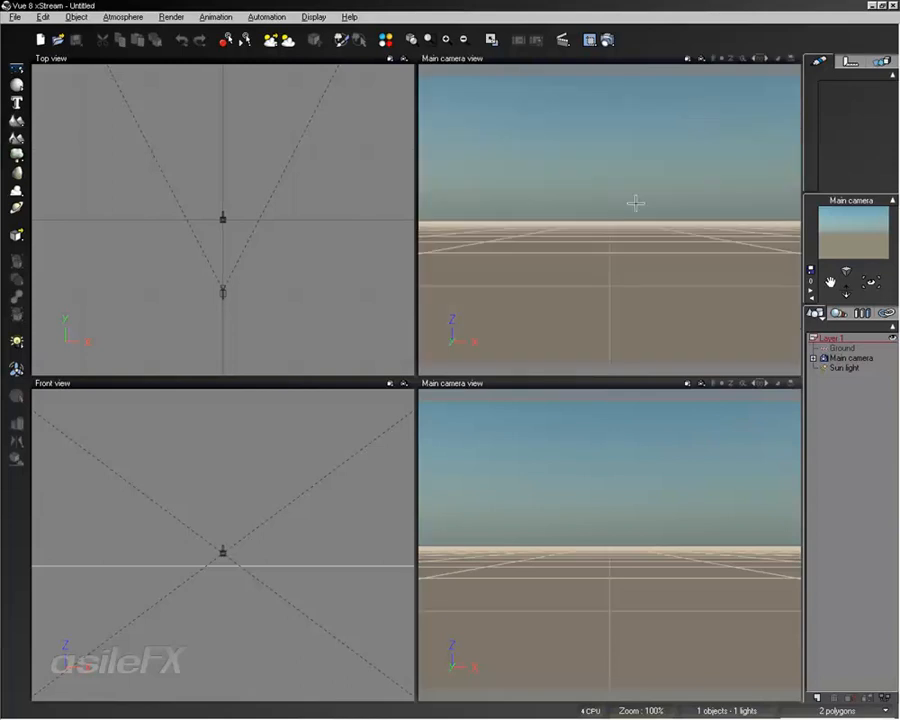
left_click(686, 383)
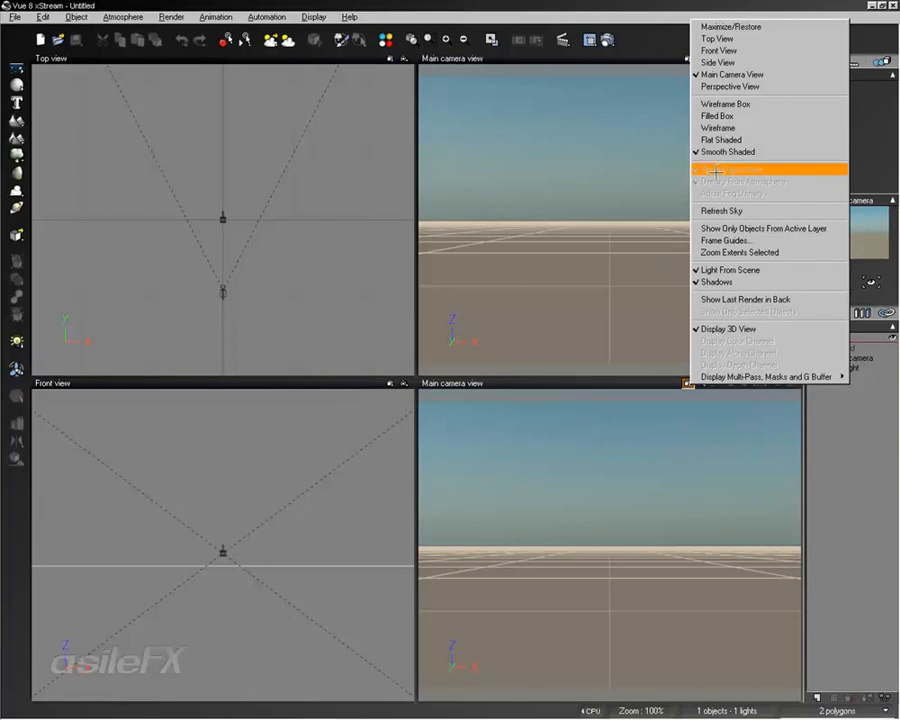
left_click(718, 62)
left_click(651, 536)
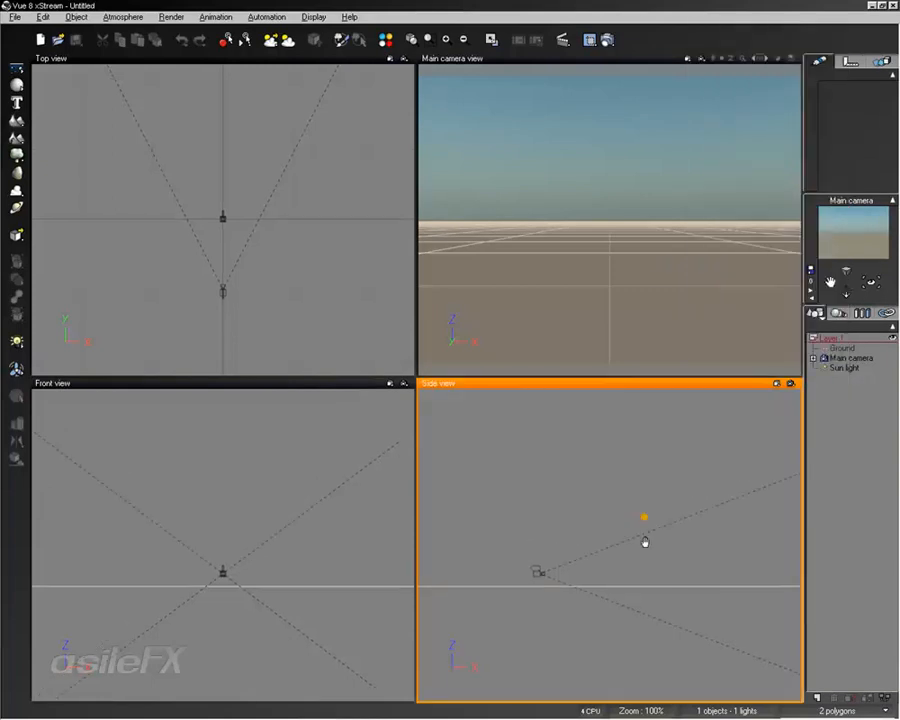
Restore the side view and main camera view to their original viewports
left_click(776, 383)
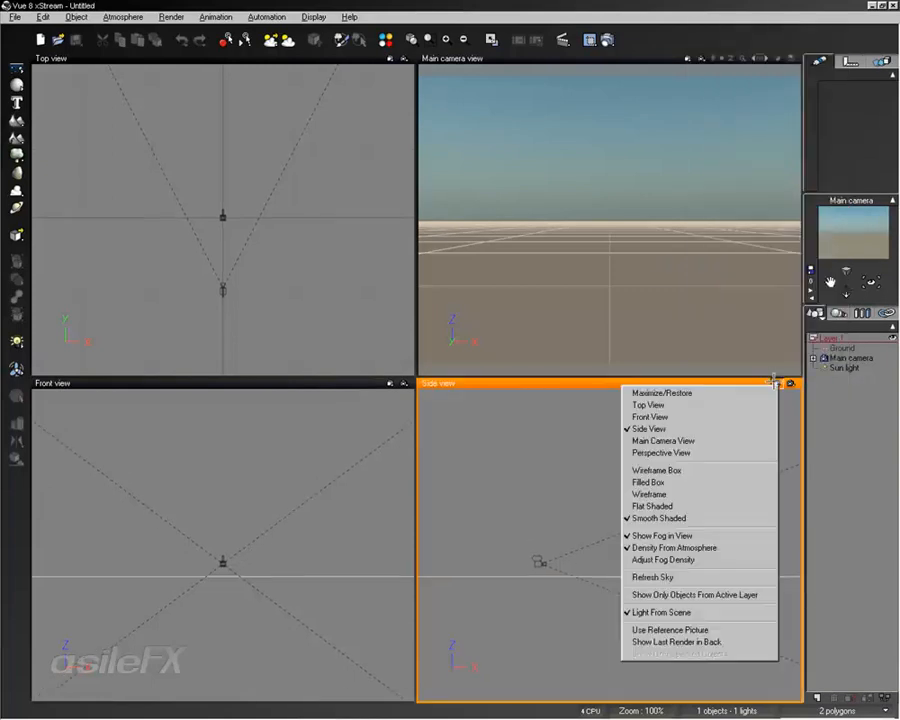
left_click(549, 430)
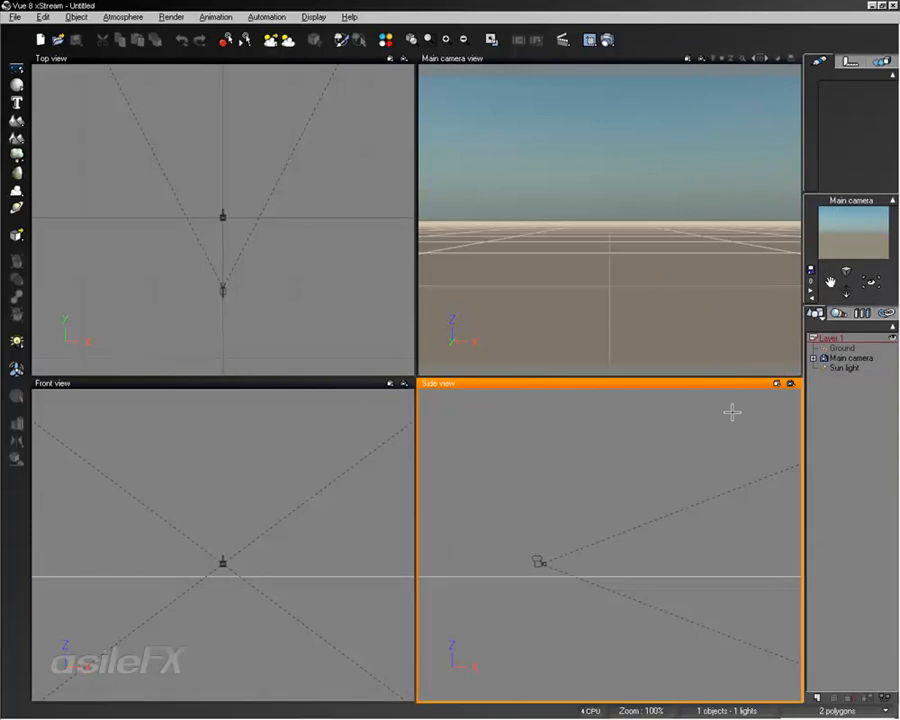
left_click(776, 383)
left_click(684, 441)
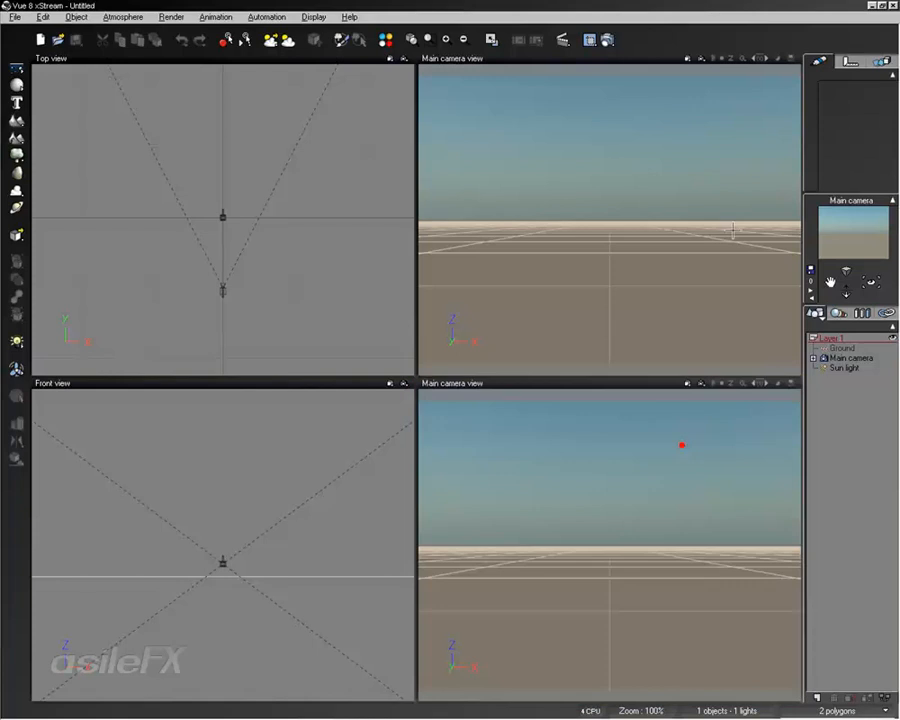
left_click(687, 58)
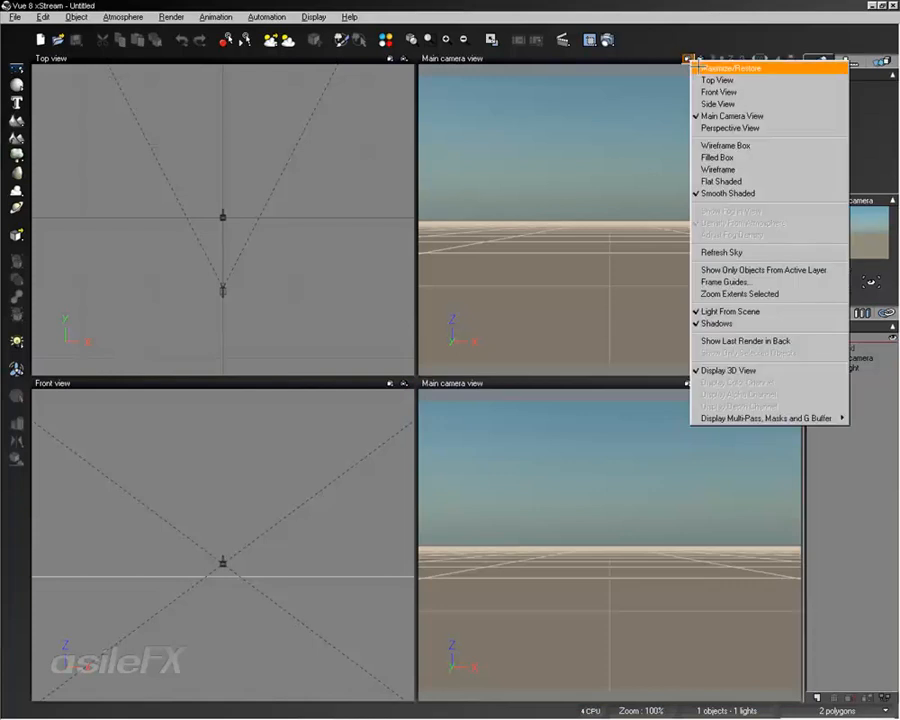
left_click(662, 98)
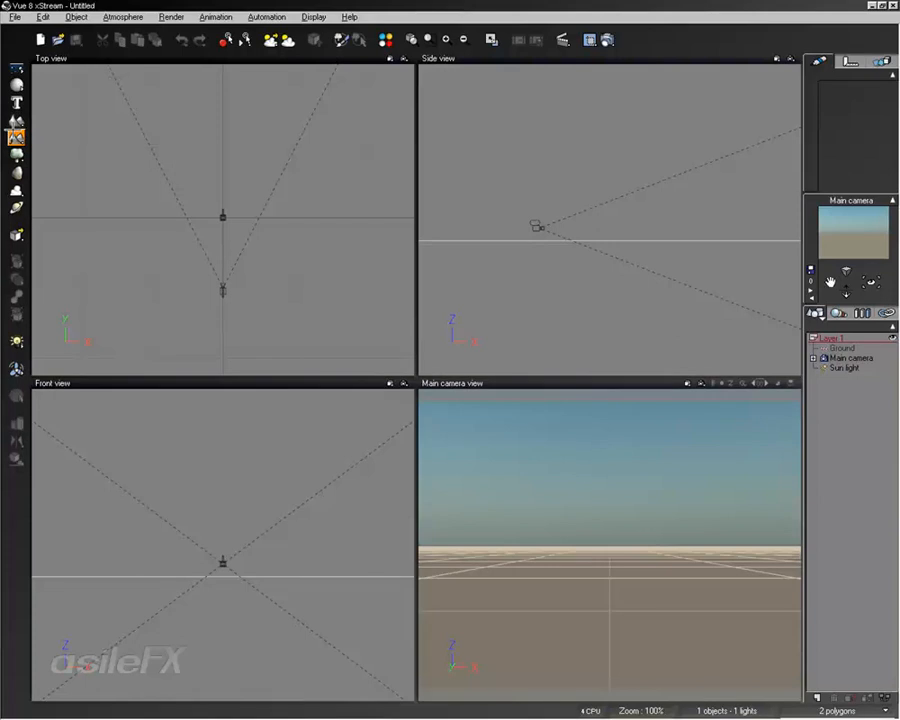
Add a standard terrain to the scene
left_click(16, 137)
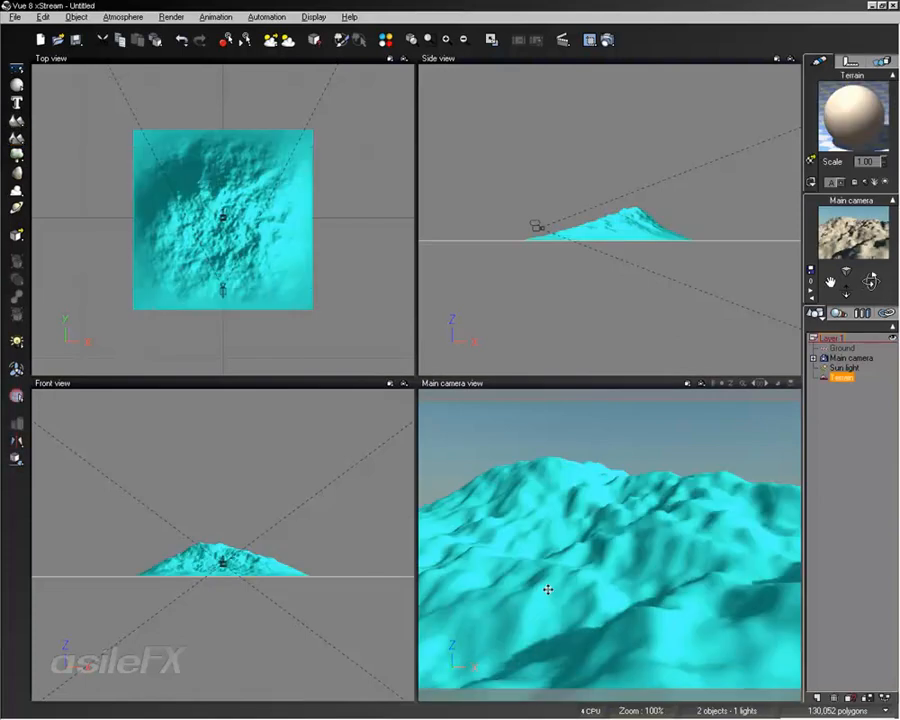
right_click_drag(627, 489, 655, 516)
scroll(654, 520, "down", 4)
scroll(654, 520, "down", 2)
middle_click_drag(647, 502, 578, 530)
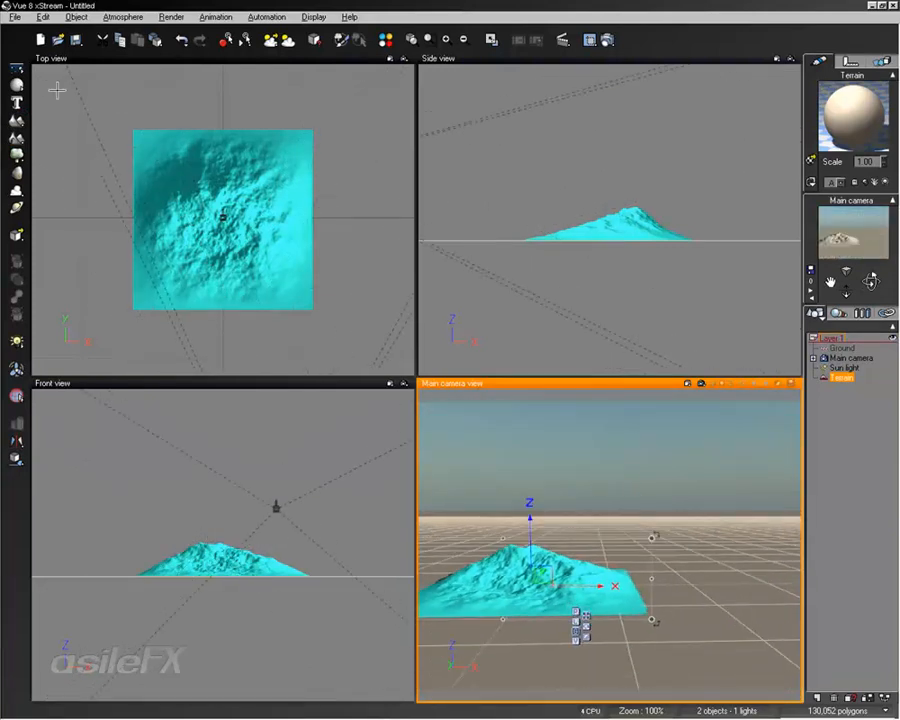
Add a procedural terrain and move it along the X axis beside the first terrain
left_click(16, 143)
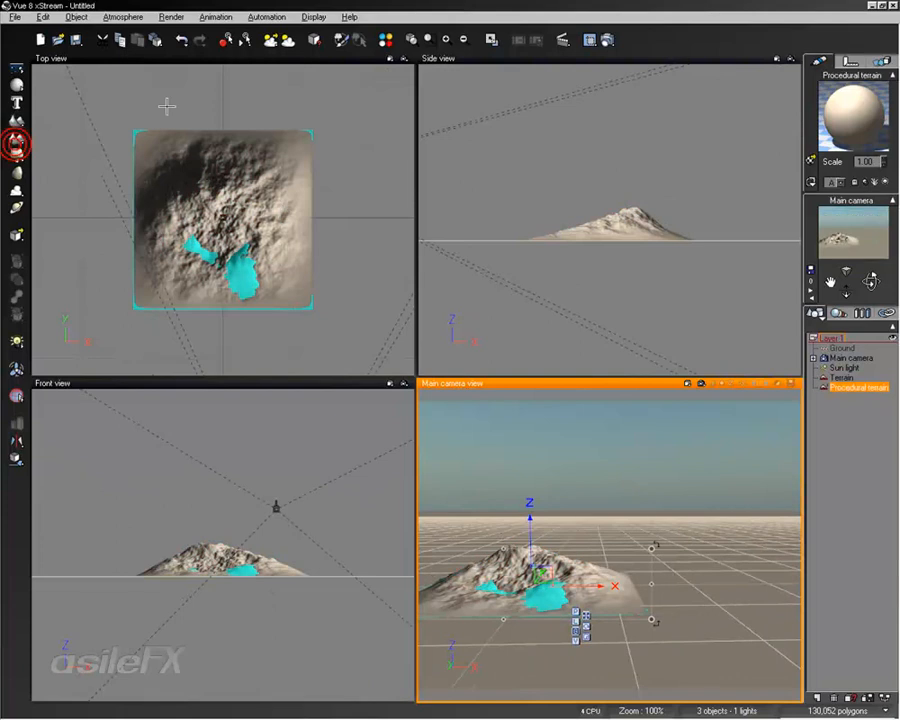
left_click_drag(252, 204, 443, 205)
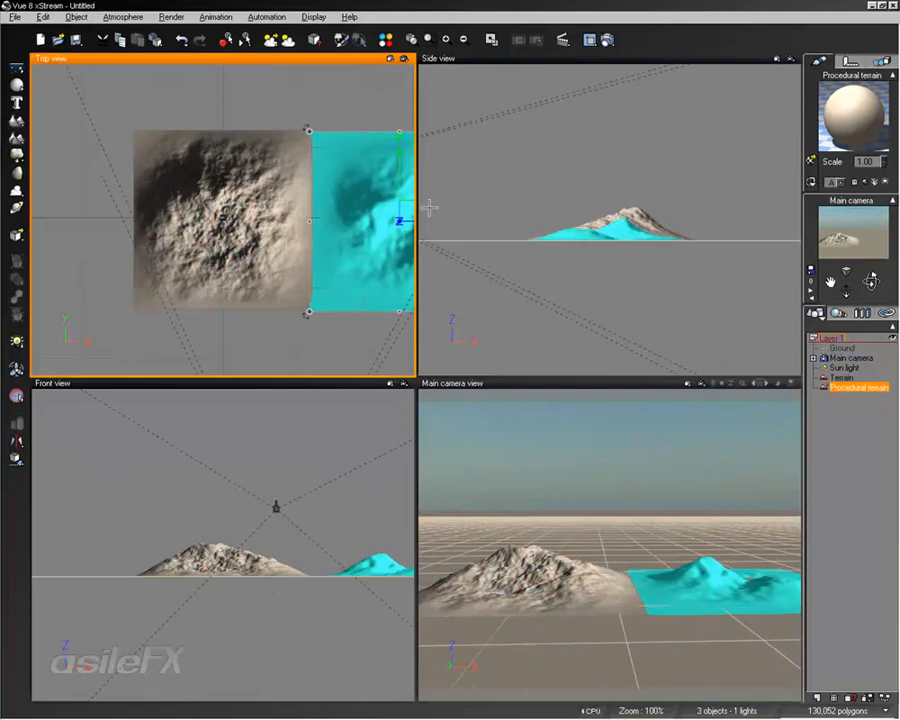
double_click(594, 384)
mouse_move(552, 488)
right_mouse_down()
mouse_move(599, 516)
mouse_move(568, 485)
right_mouse_up()
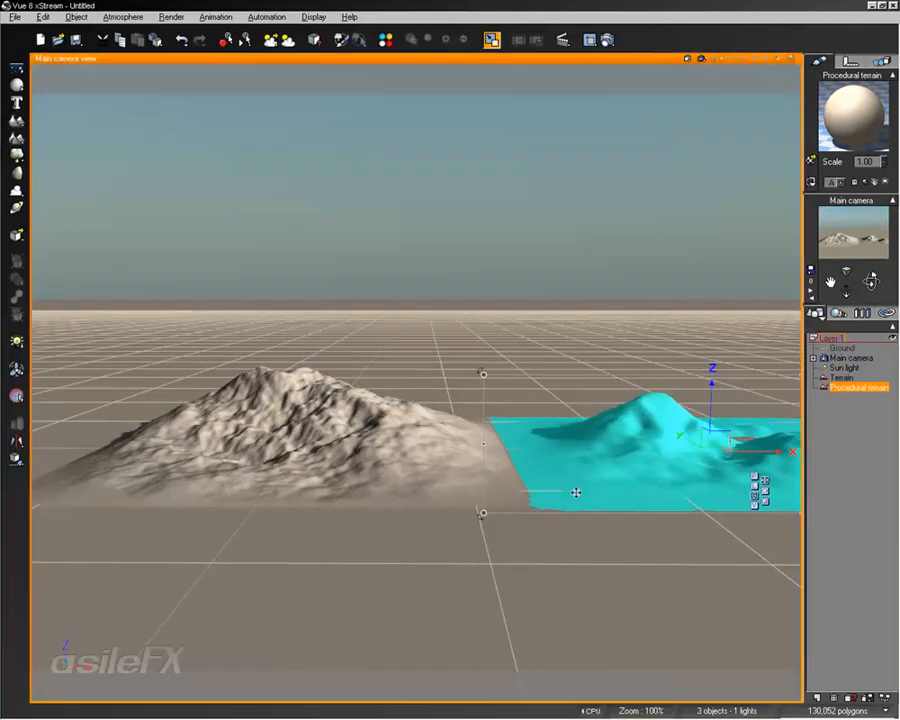
middle_click_drag(577, 498, 542, 510)
scroll(542, 500, "up", 3)
scroll(542, 500, "up", 2)
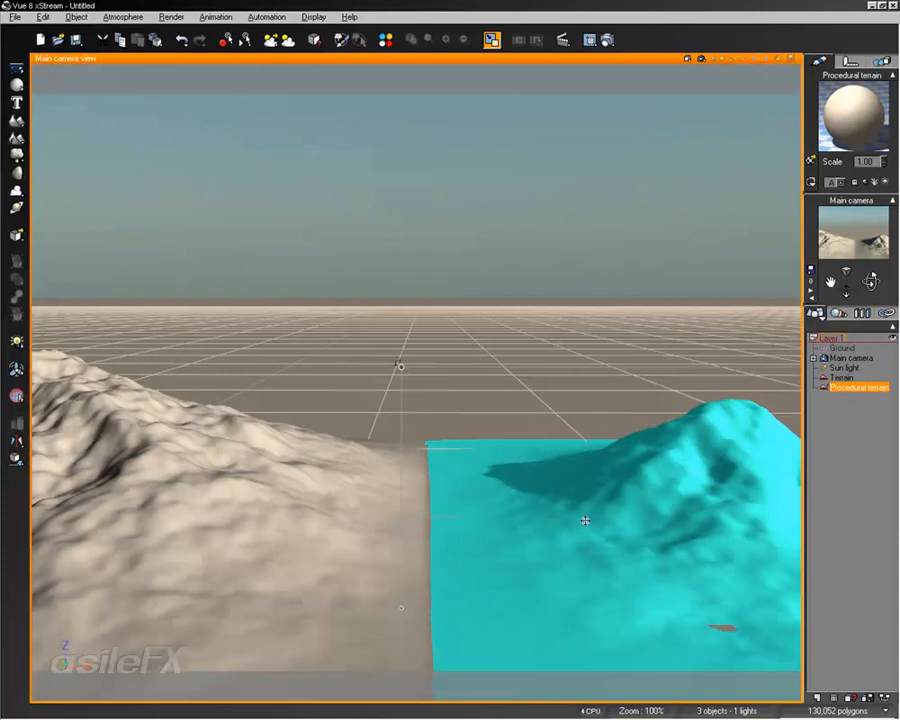
Orbit, pan and zoom the main camera view to examine both terrains side by side from different angles
scroll(503, 511, "down", 2)
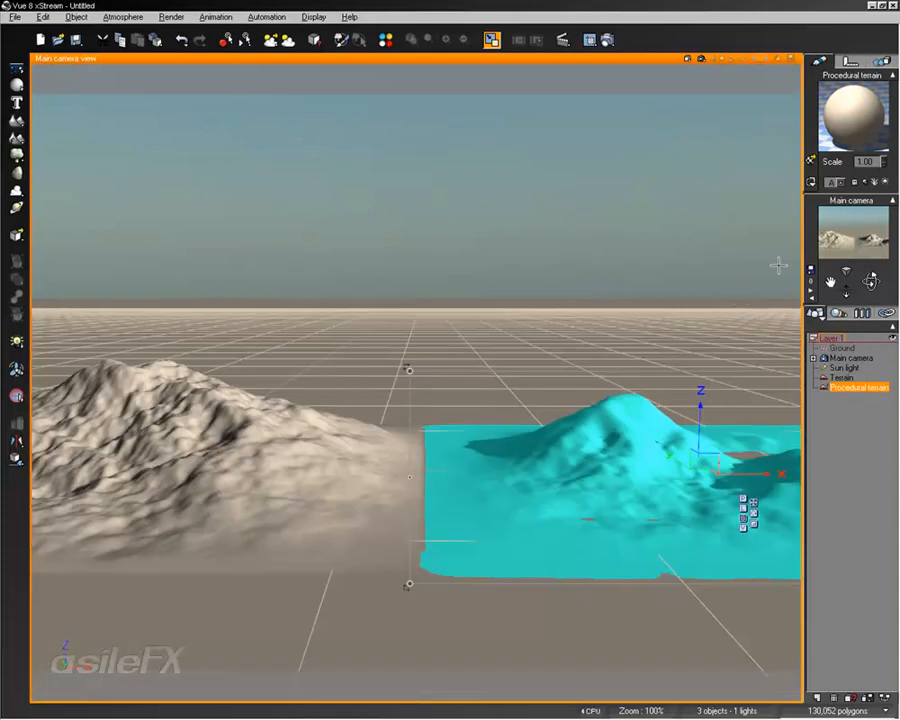
mouse_move(870, 280)
left_mouse_down()
mouse_move(825, 325)
mouse_move(861, 291)
left_mouse_up()
right_click_drag(450, 407, 295, 327)
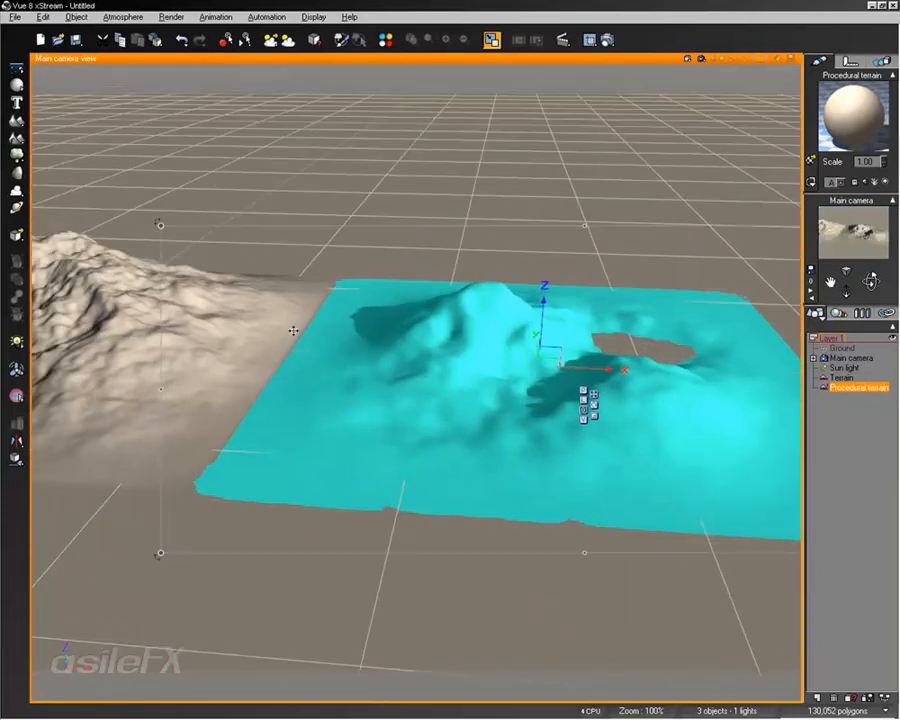
right_click_drag(265, 287, 352, 351)
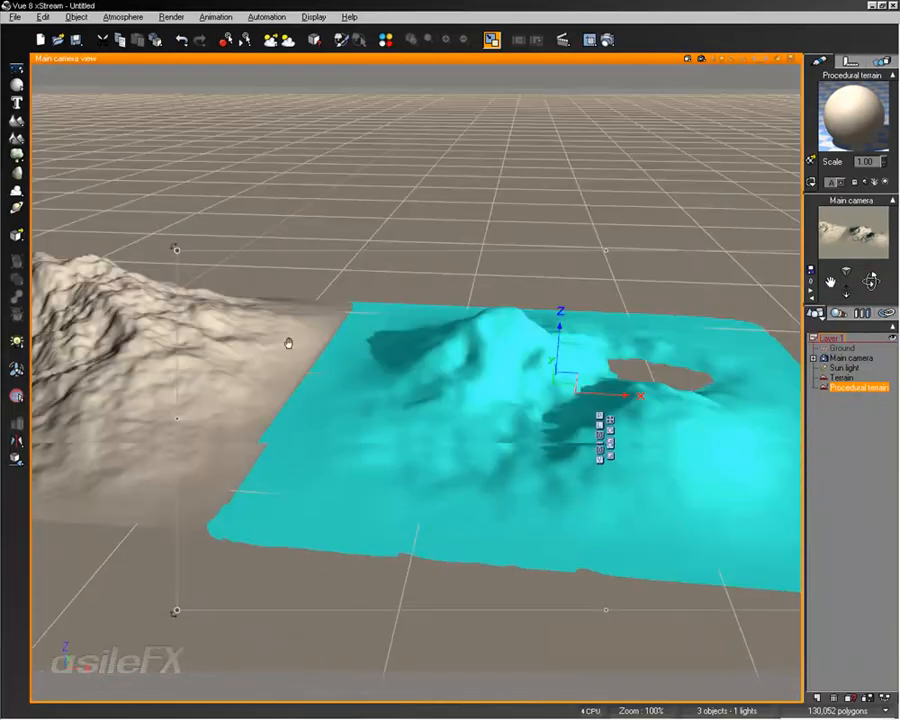
right_click_drag(289, 340, 354, 374)
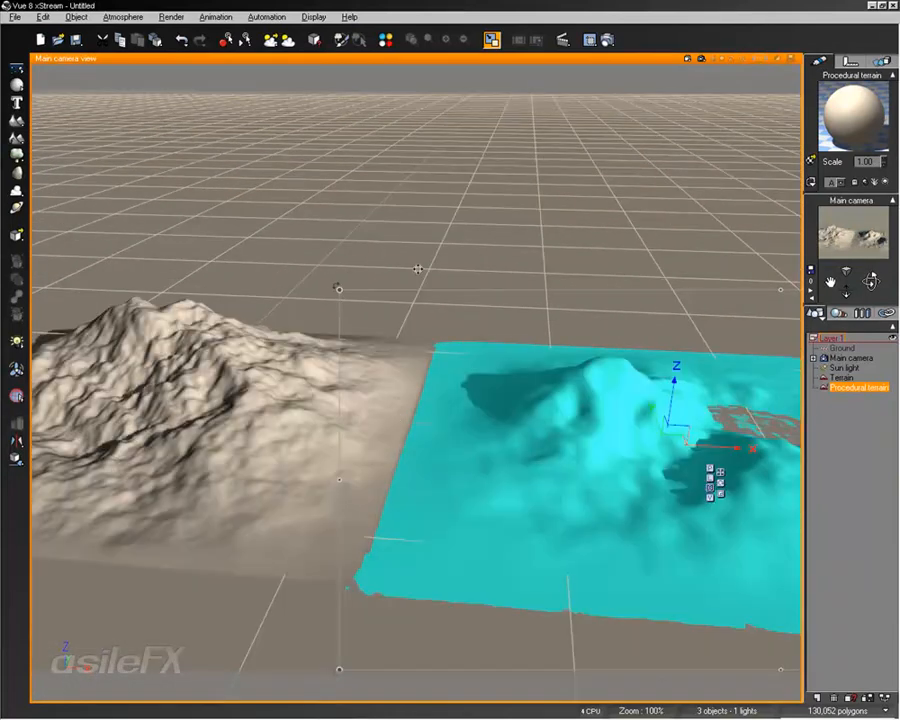
scroll(518, 442, "down", 8)
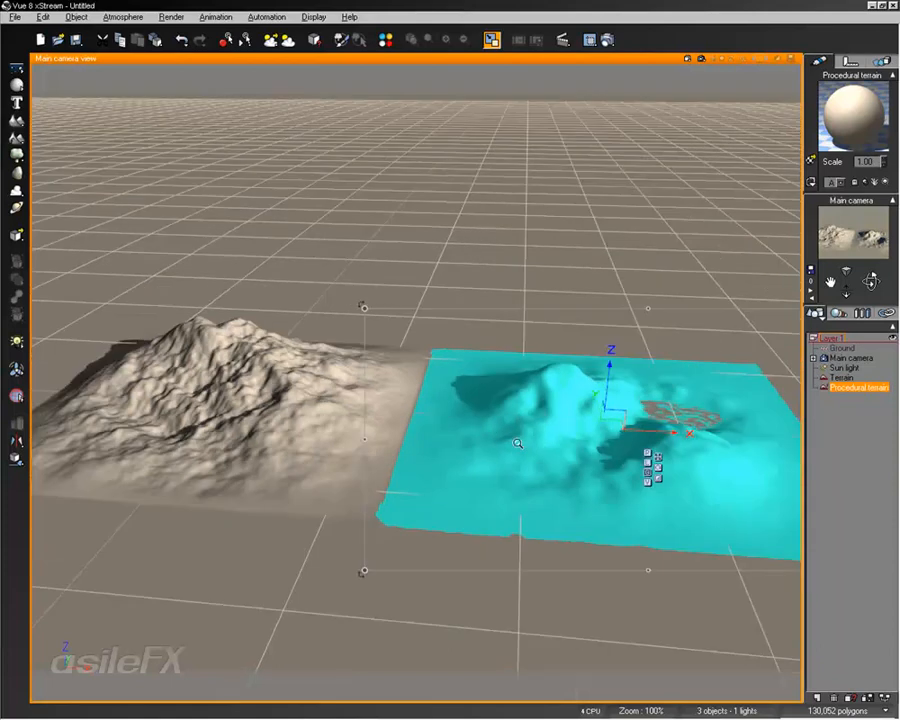
scroll(518, 442, "up", 10)
right_click_drag(518, 442, 522, 490, "ctrl")
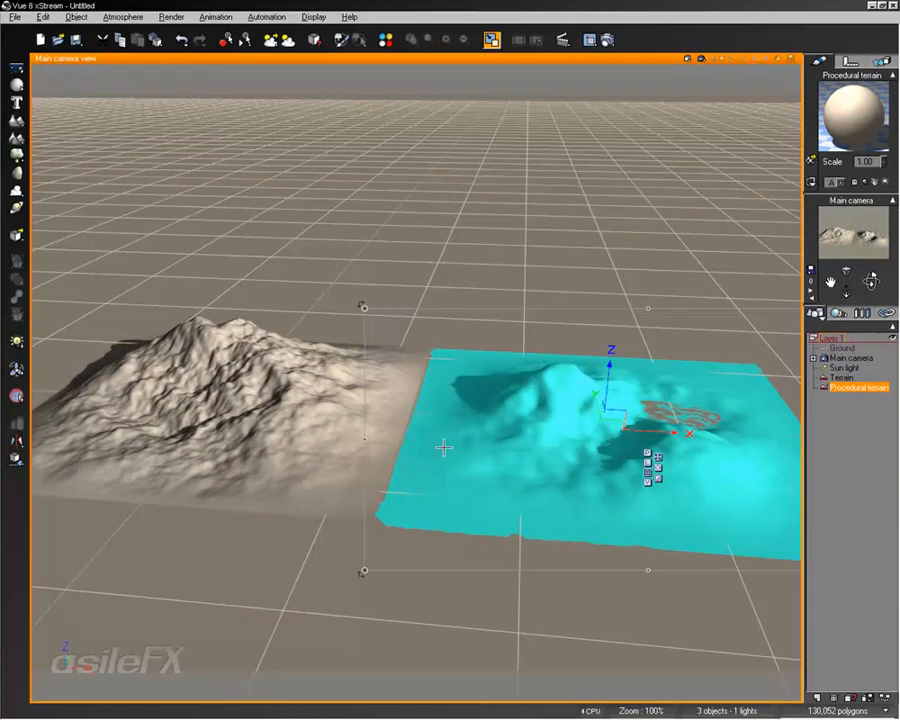
scroll(445, 455, "up", 5)
scroll(446, 456, "down", 5)
right_click_drag(437, 432, 337, 425, "ctrl")
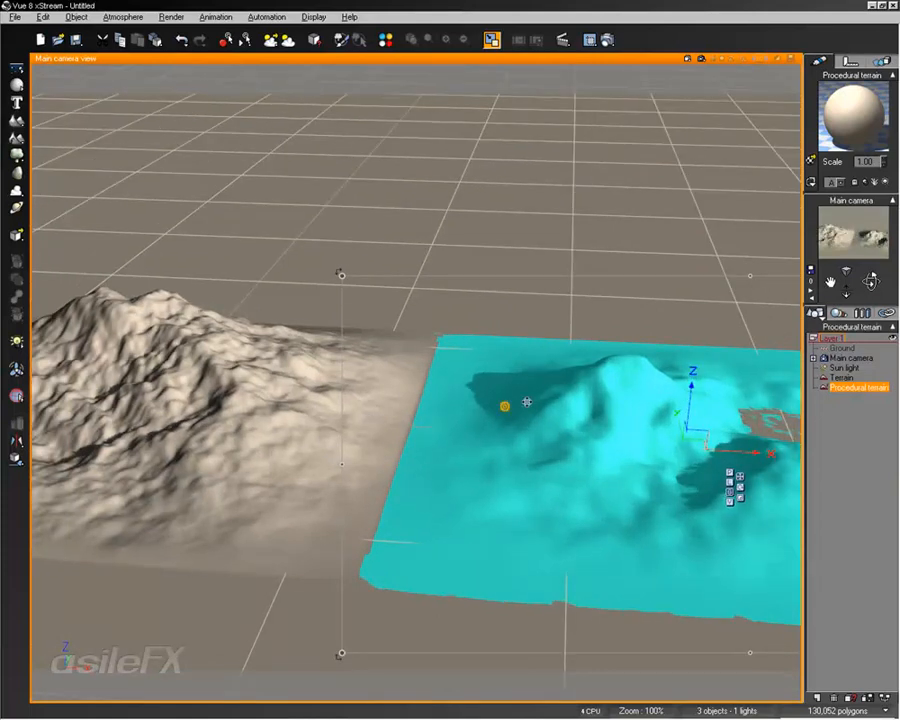
middle_click_drag(512, 352, 418, 339)
right_click_drag(451, 356, 457, 362, "ctrl")
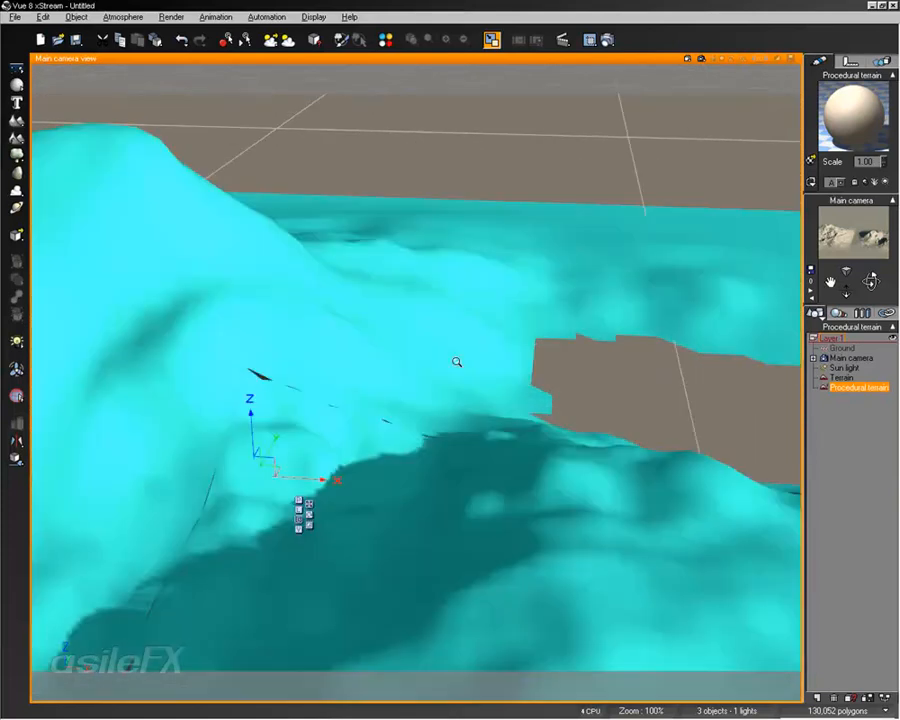
scroll(457, 362, "down", 5)
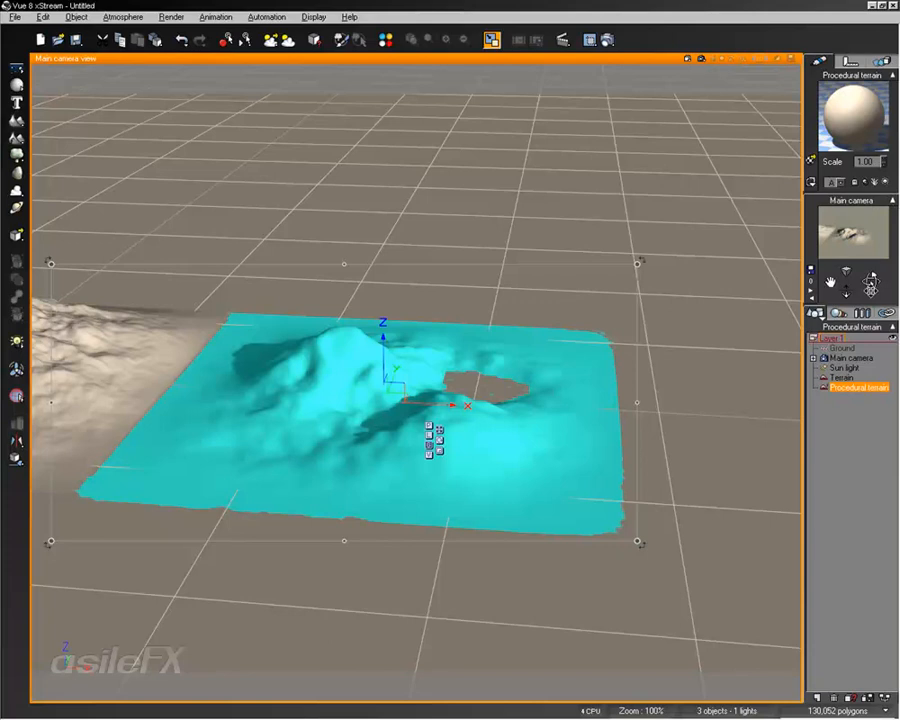
Orbit and zoom around the procedural terrain to inspect its relief from several angles
left_click_drag(871, 283, 871, 282)
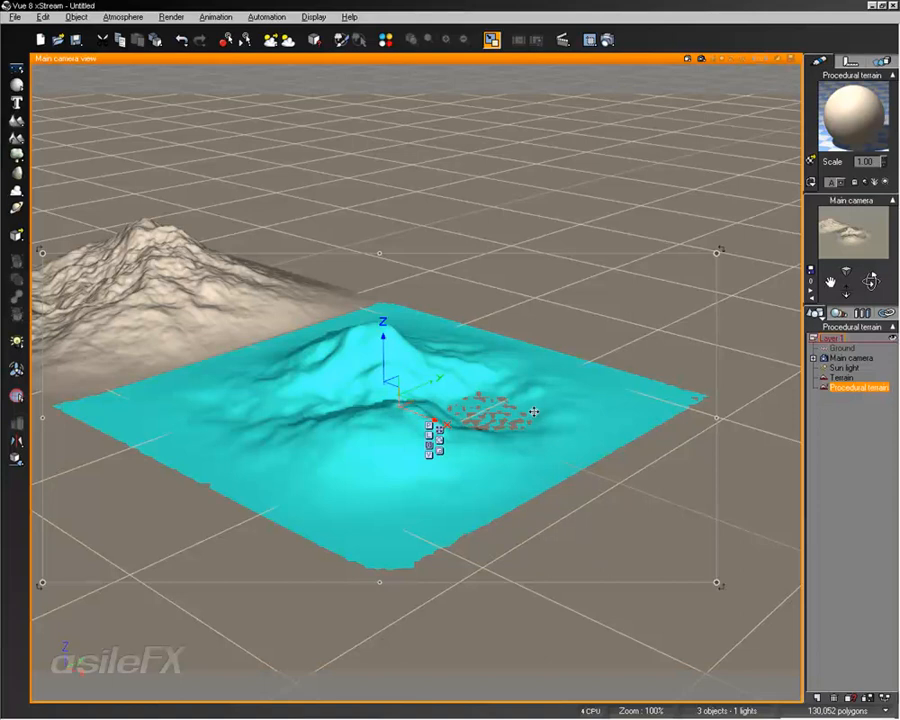
left_click_drag(847, 293, 827, 282)
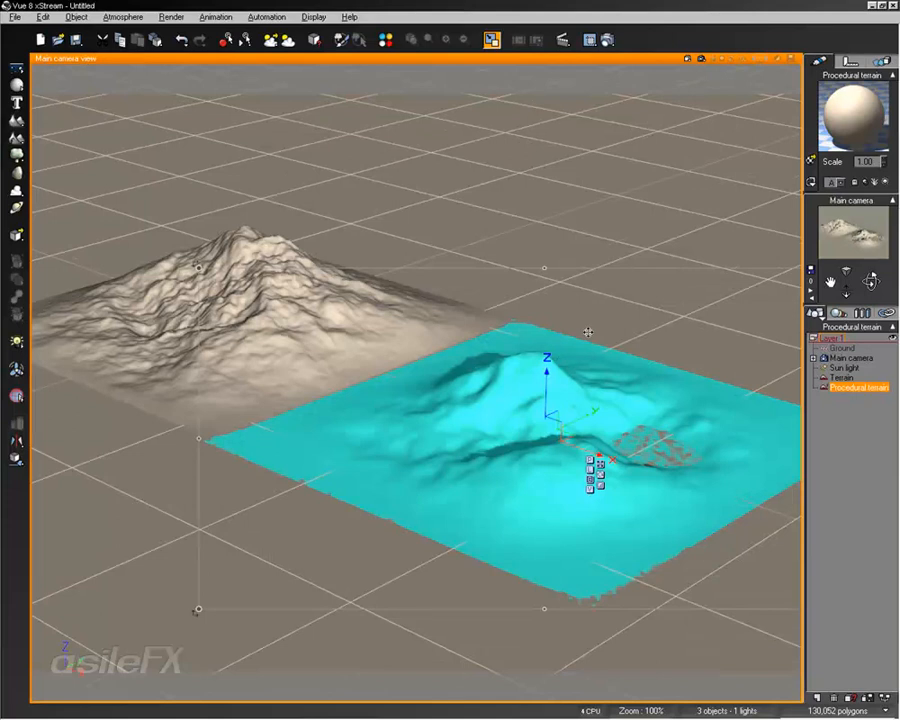
middle_click_drag(588, 332, 574, 315)
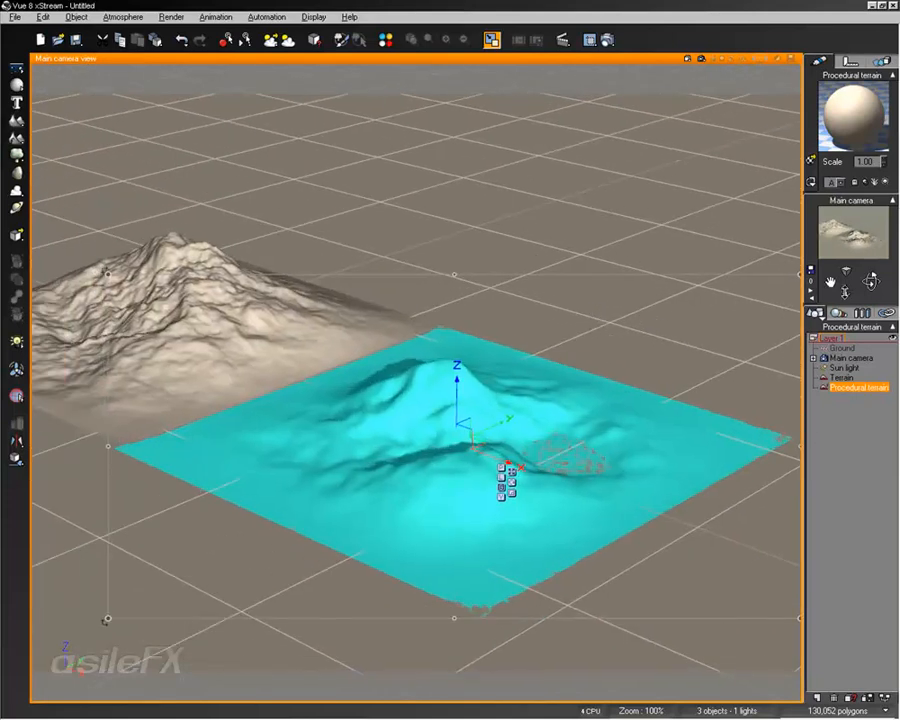
scroll(585, 358, "down", 3)
scroll(585, 358, "up", 6)
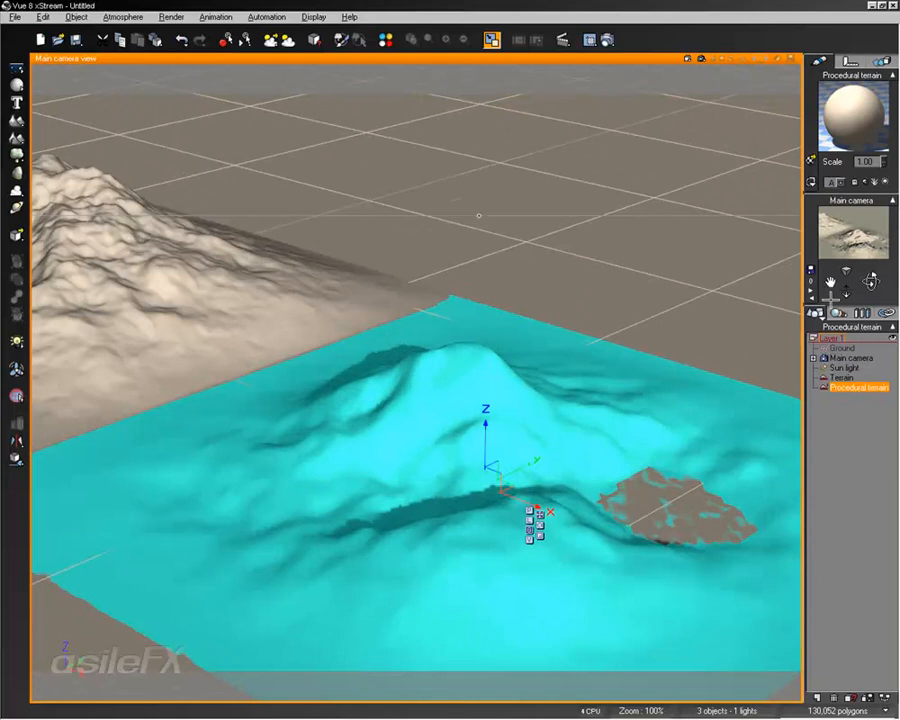
scroll(590, 206, "down", 5)
scroll(593, 198, "up", 3)
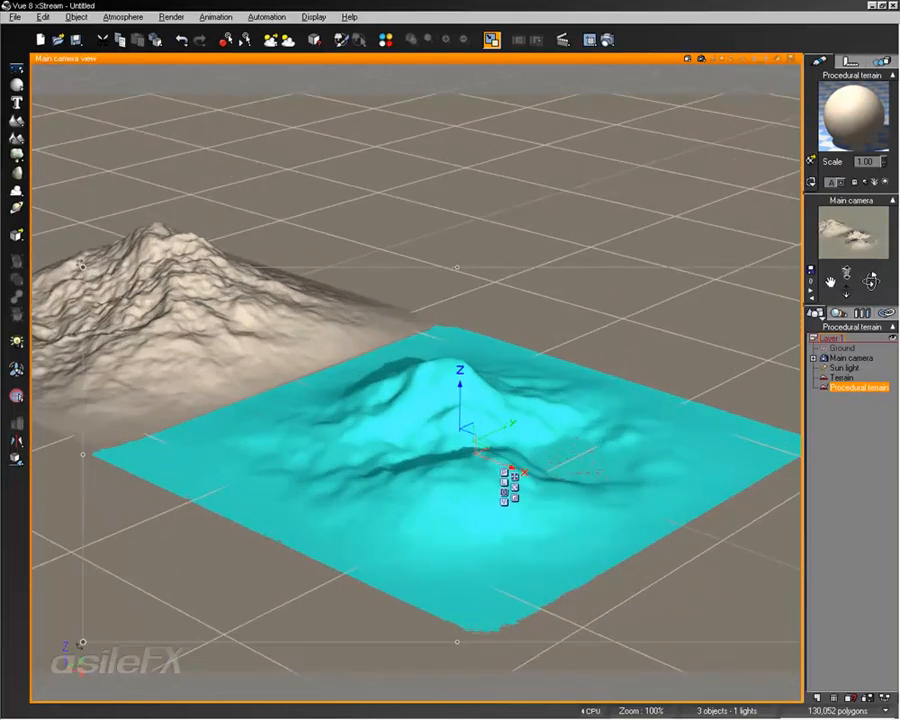
scroll(575, 295, "down", 3)
scroll(570, 296, "up", 10)
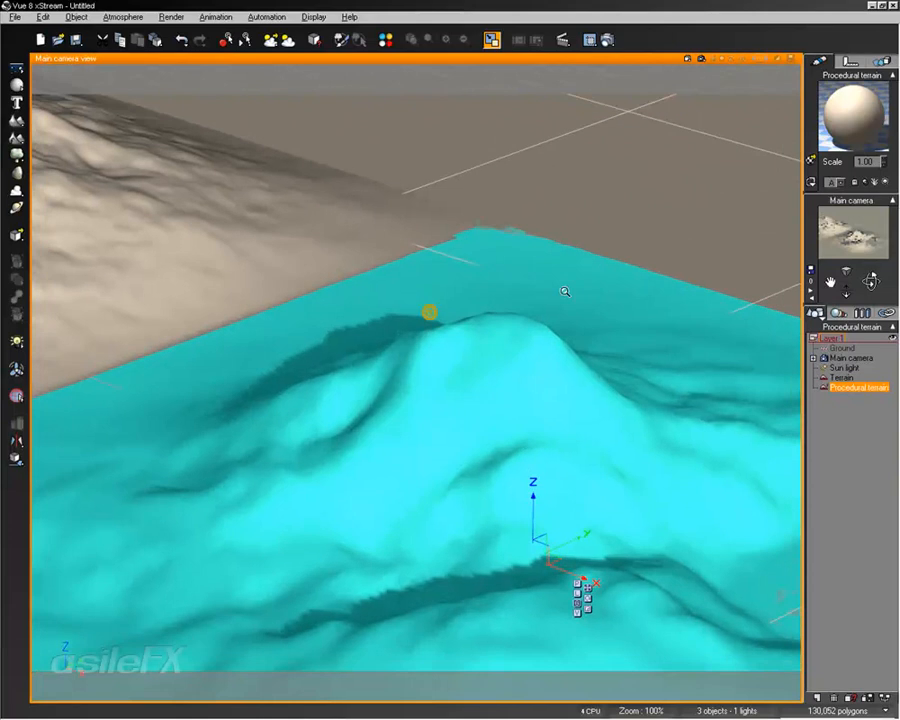
scroll(500, 297, "down", 5)
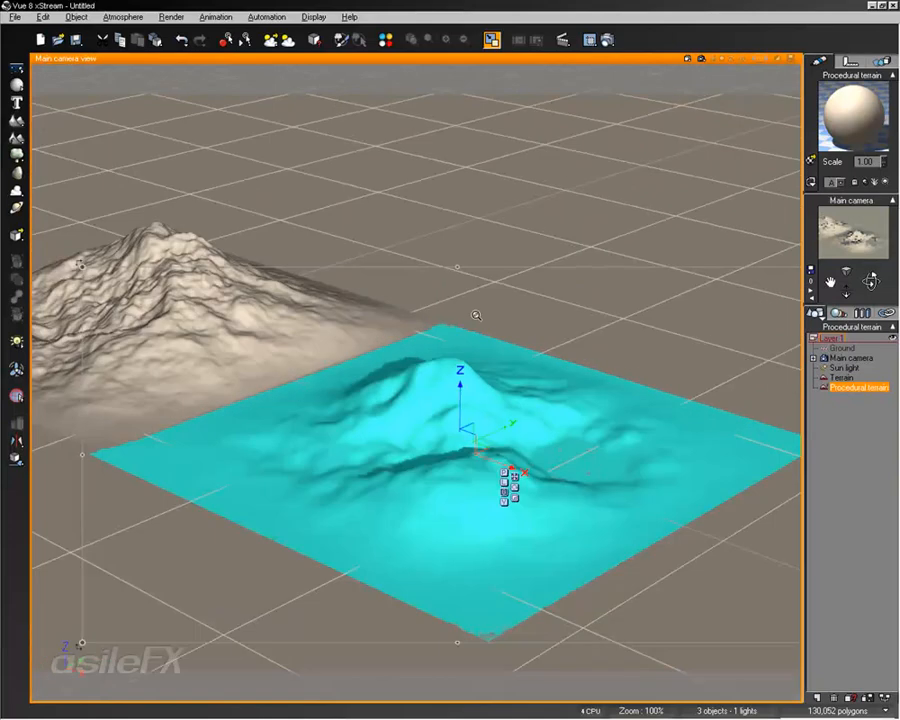
scroll(488, 310, "up", 3)
scroll(497, 456, "down", 2)
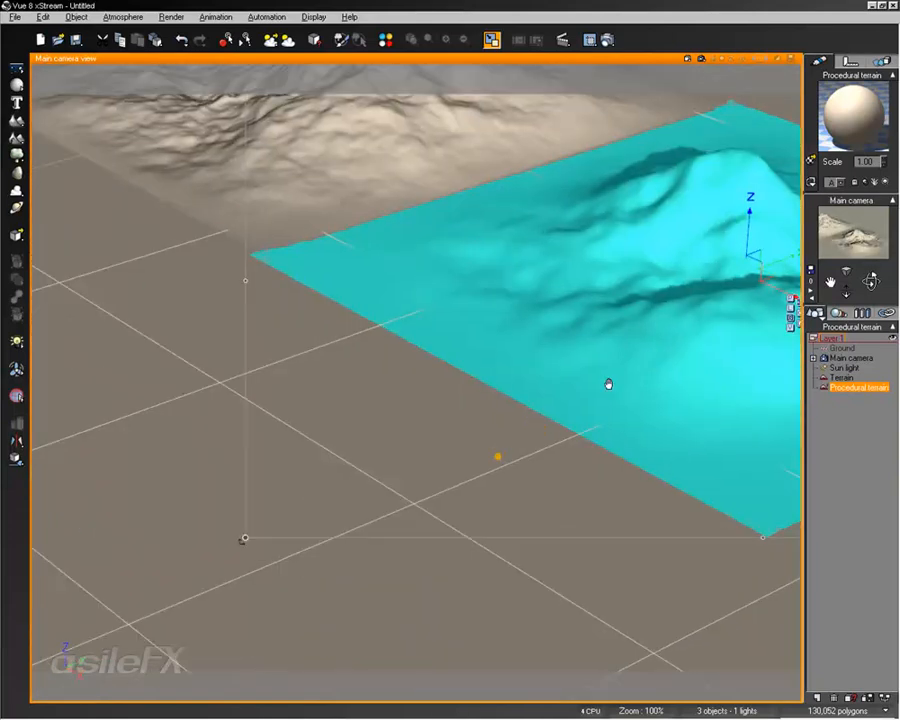
left_click_drag(870, 281, 435, 496)
right_click_drag(435, 496, 730, 299)
middle_click_drag(312, 340, 360, 348)
scroll(374, 392, "up", 5)
mouse_move(448, 303)
right_mouse_down()
mouse_move(478, 362)
mouse_move(603, 342)
mouse_move(582, 330)
mouse_move(613, 371)
right_mouse_up()
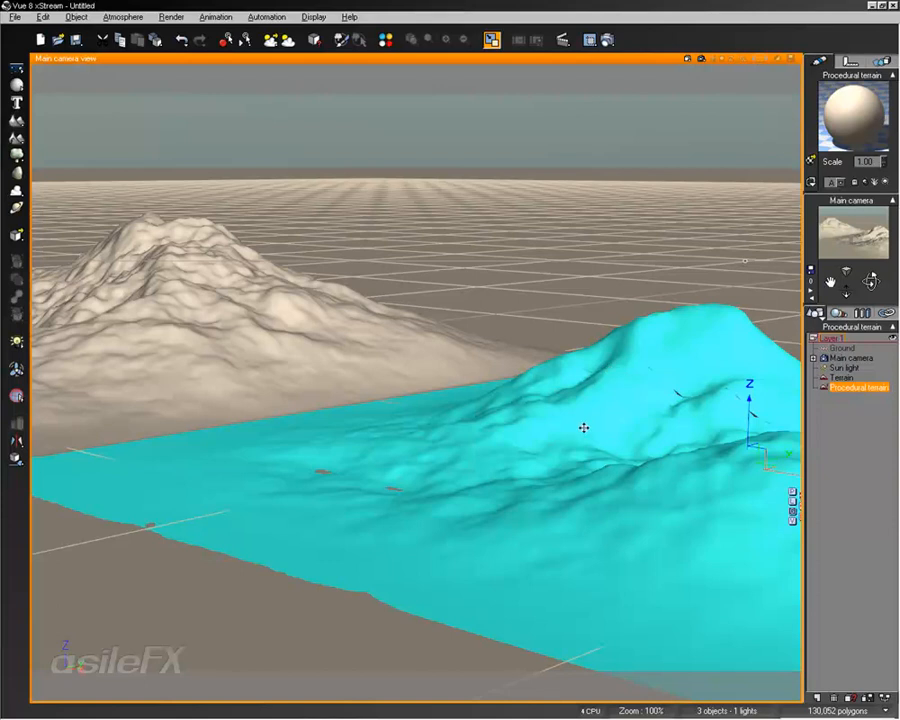
scroll(584, 428, "down", 3)
mouse_move(518, 380)
middle_mouse_down()
mouse_move(512, 410)
mouse_move(525, 381)
middle_mouse_up()
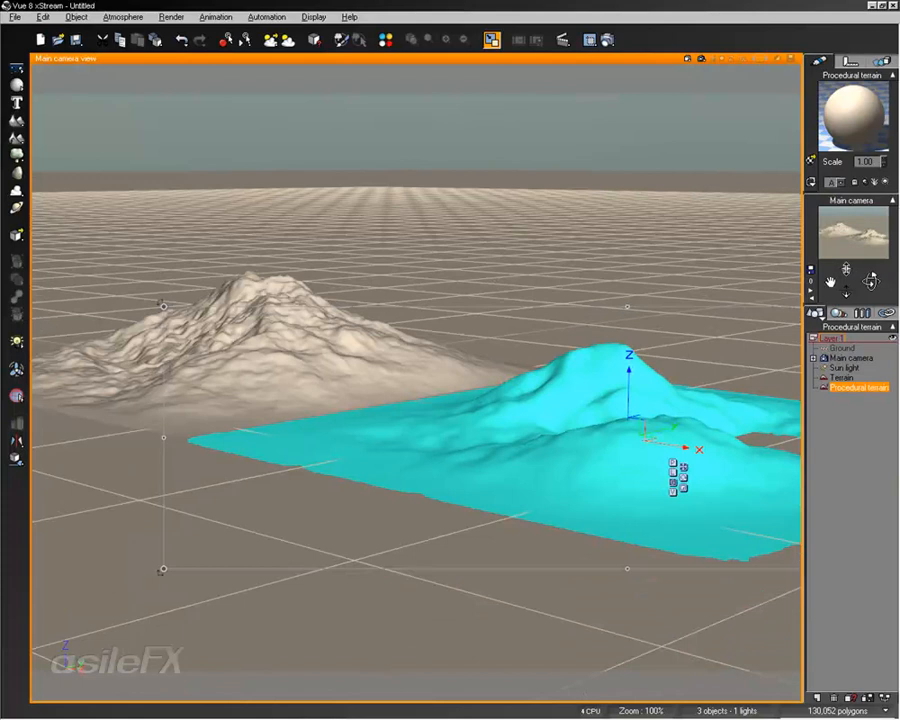
middle_click_drag(380, 400, 462, 380)
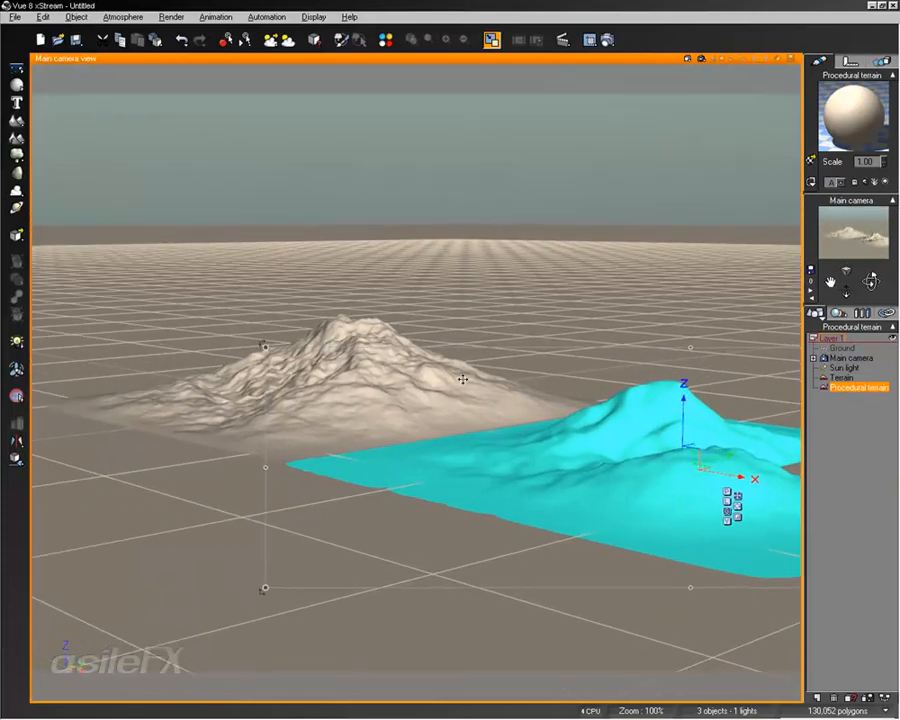
Select the standard terrain and the procedural terrain in turn to compare them, then deselect everything
left_click(328, 350)
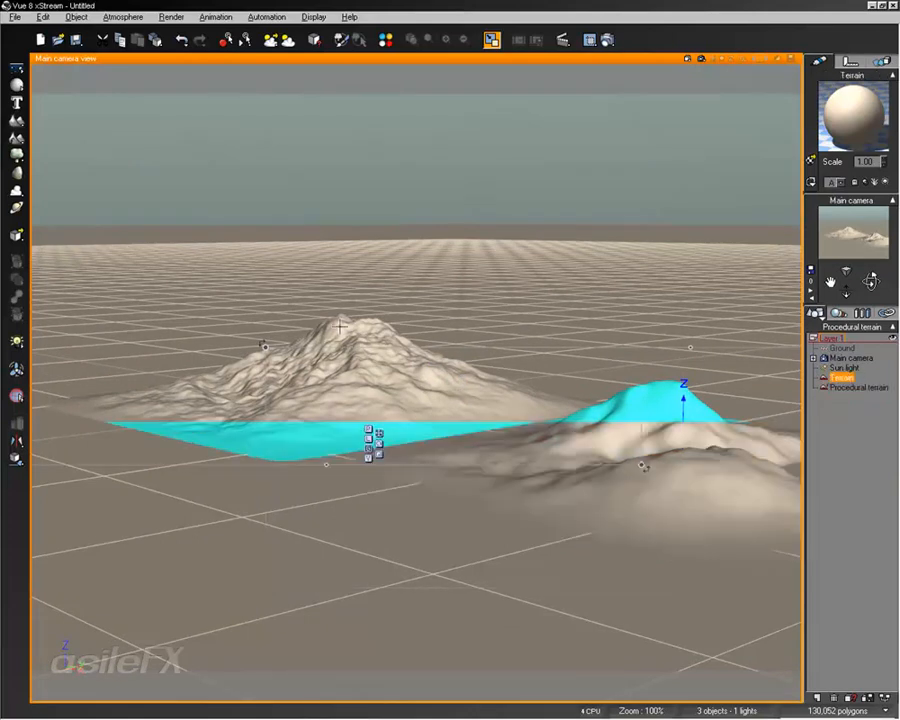
left_click(685, 481)
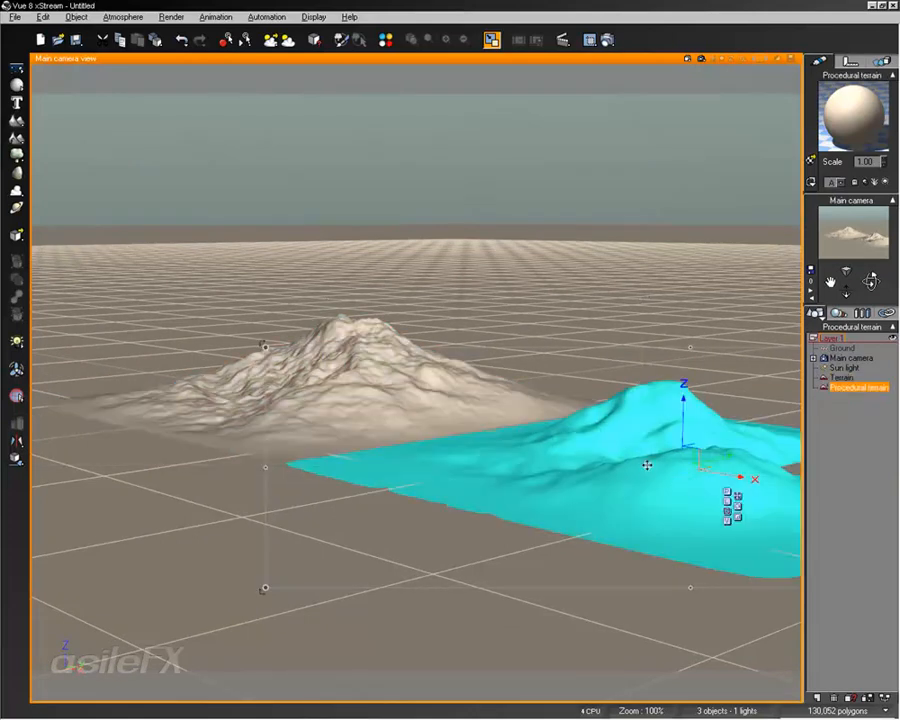
middle_click_drag(647, 464, 602, 464)
scroll(602, 464, "up", 3)
scroll(602, 464, "up", 2)
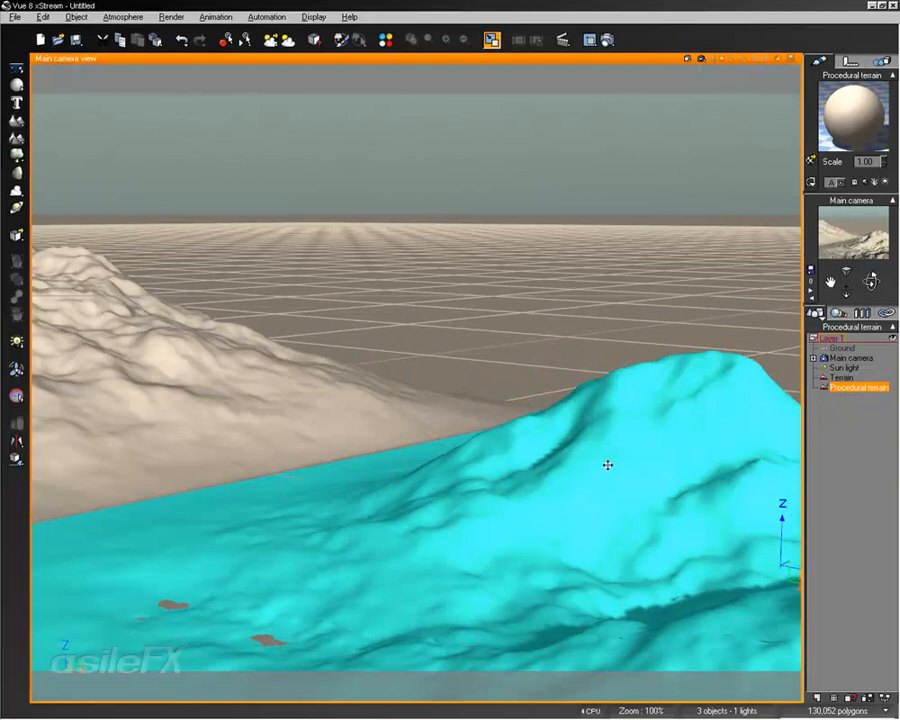
left_click(826, 449)
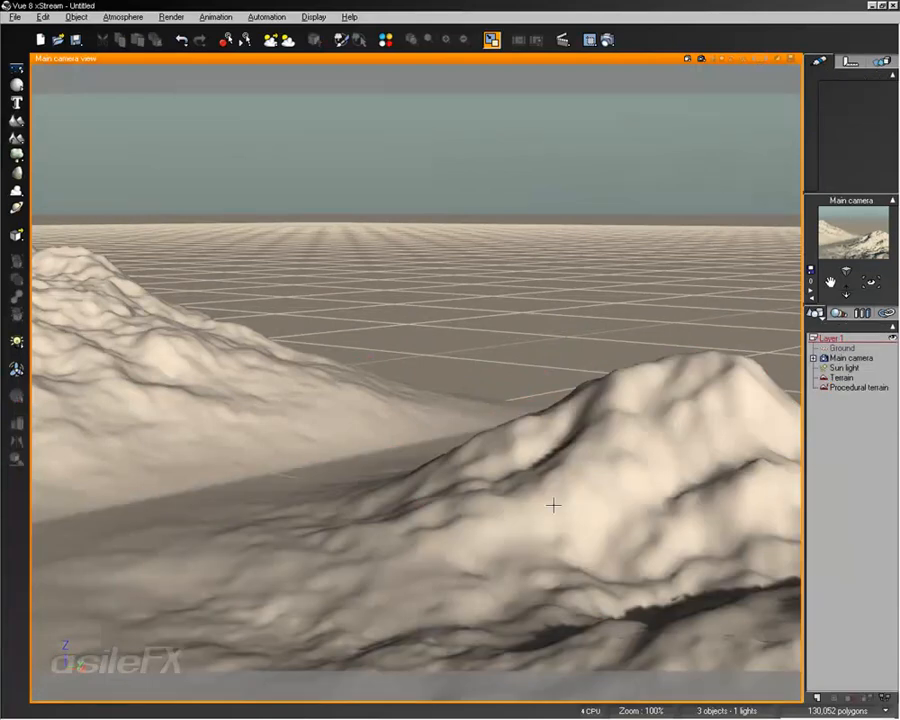
Enable Show Selection Wireframe and select the procedural terrain to display its mesh
middle_click_drag(553, 506, 560, 486)
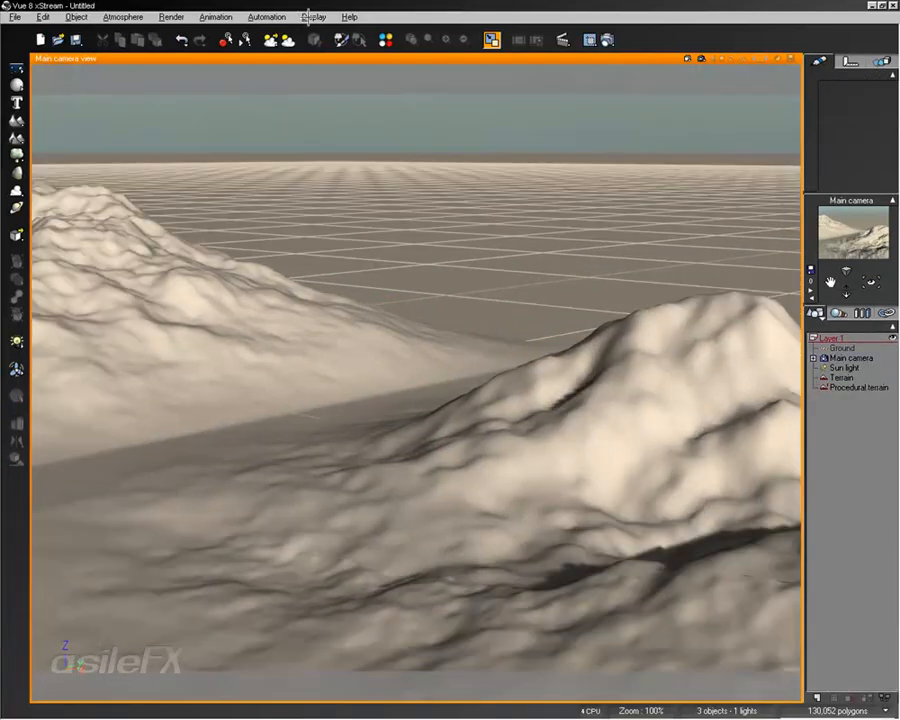
left_click(310, 16)
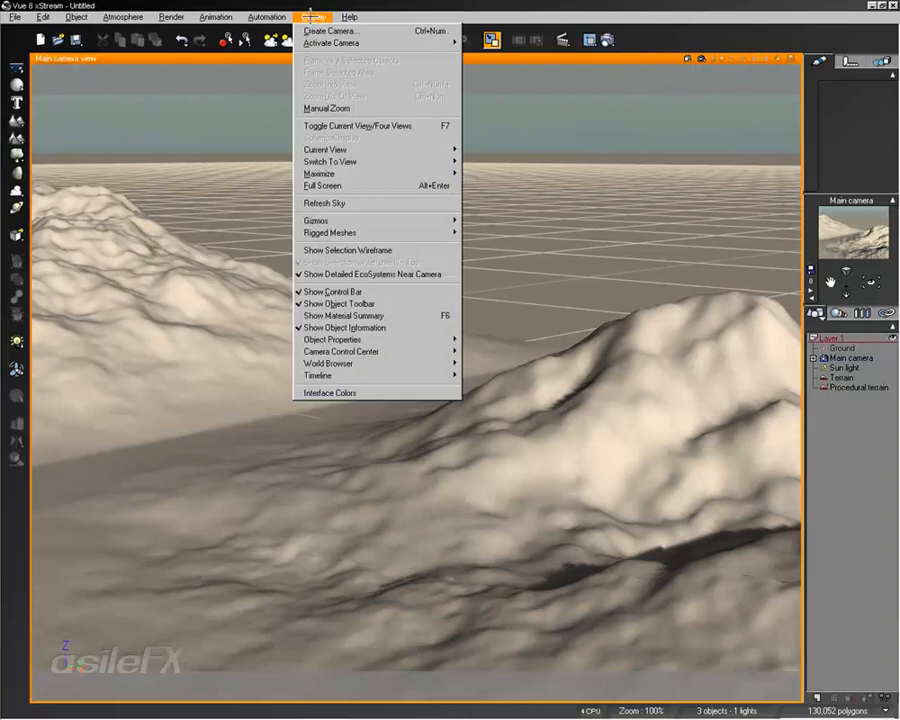
left_click(406, 249)
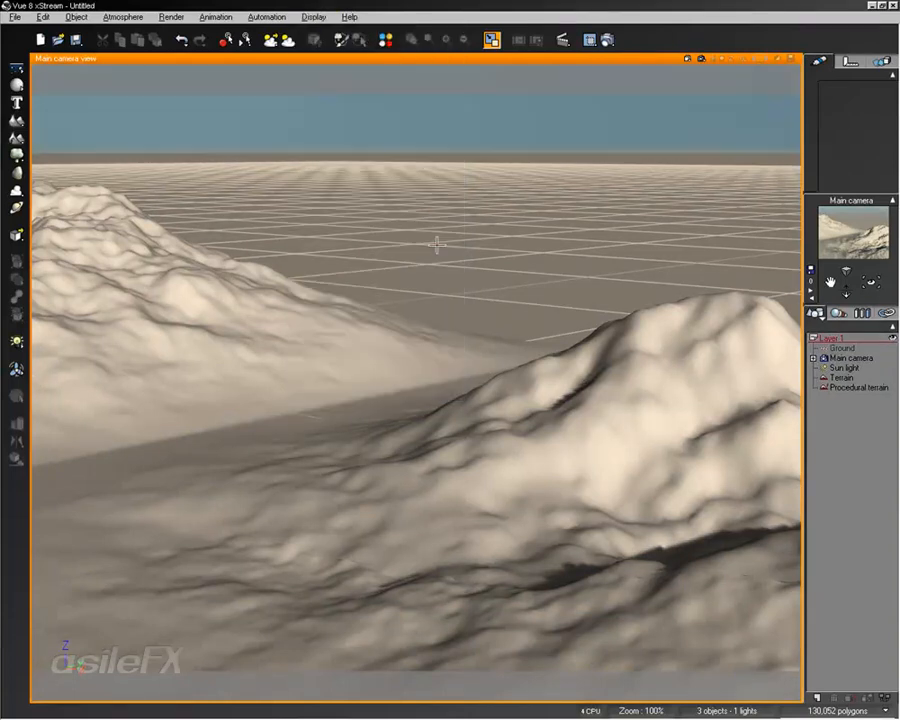
left_click(646, 376)
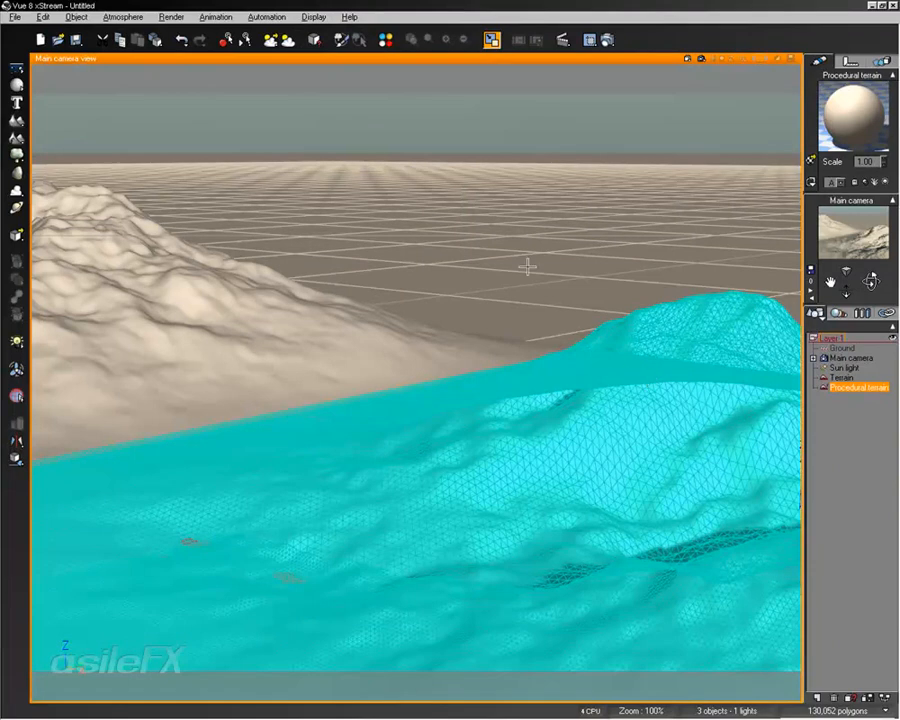
Turn off Show Selection Wireframe On Top for the selected procedural terrain
left_click(312, 17)
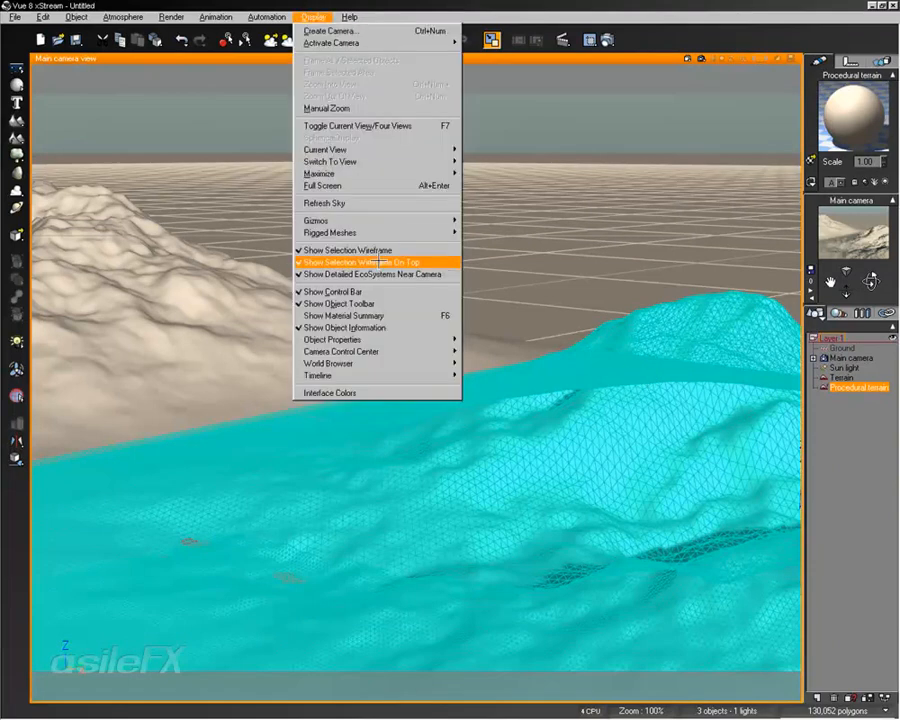
left_click(350, 262)
right_click_drag(545, 404, 490, 367)
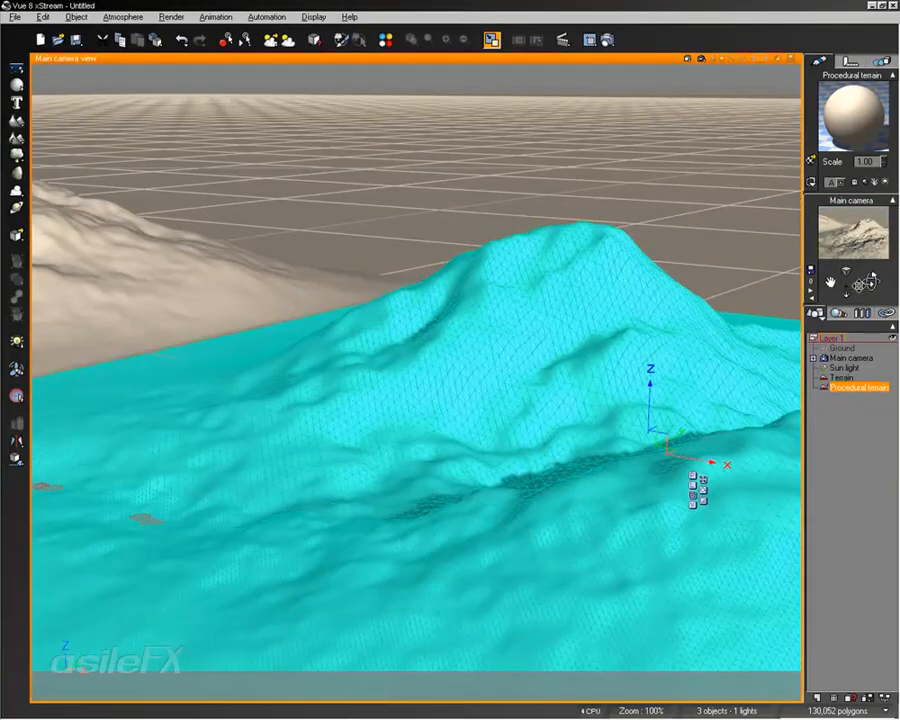
Turn the selection wireframe display off again
mouse_move(860, 286)
left_mouse_down()
mouse_move(430, 496)
mouse_move(864, 286)
left_mouse_up()
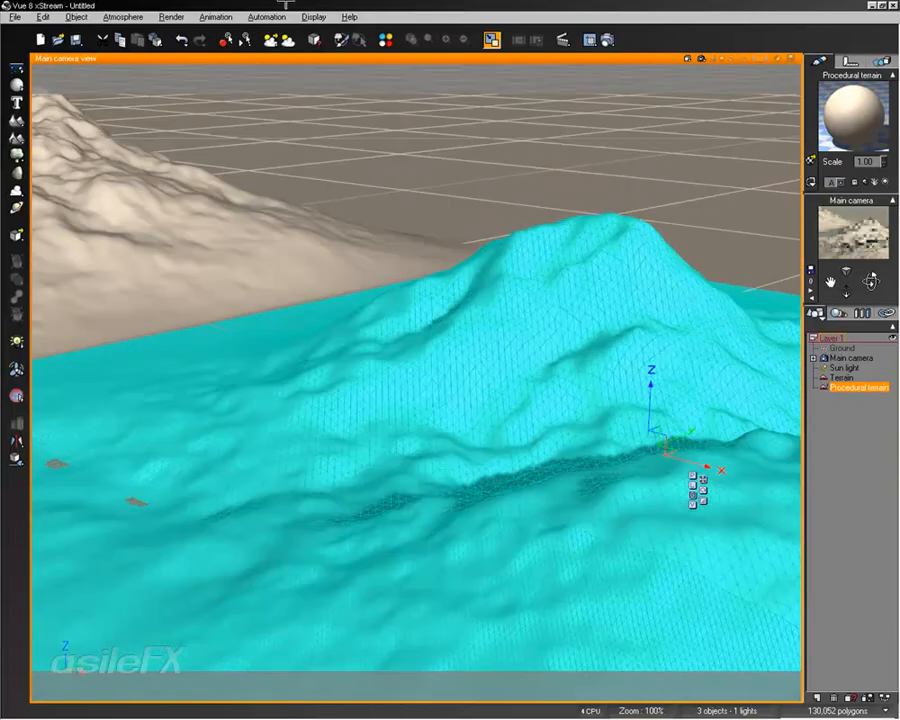
left_click(314, 17)
left_click(375, 360)
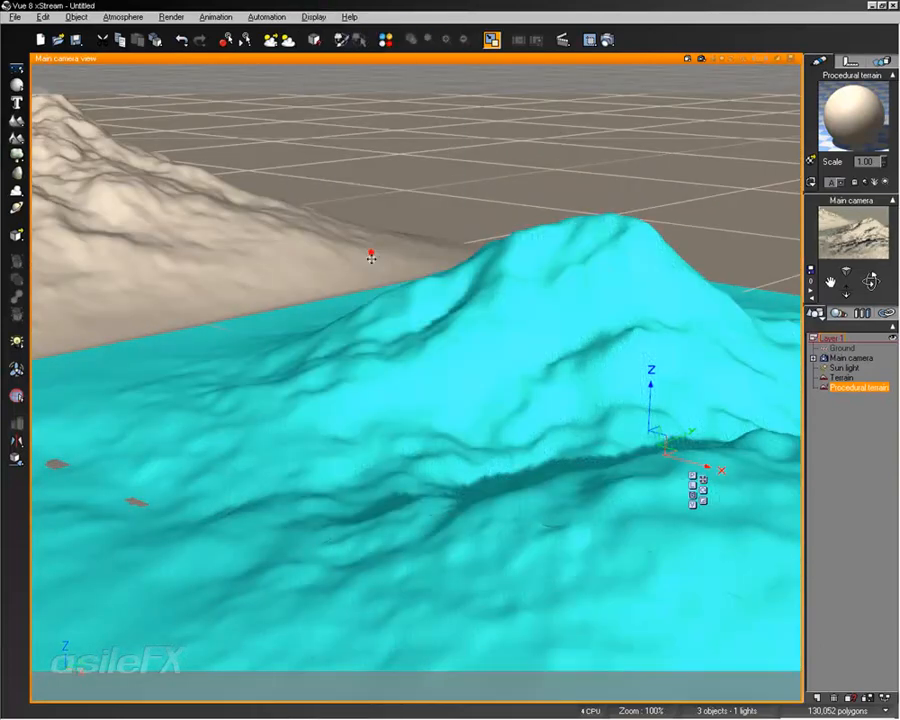
mouse_move(405, 299)
middle_mouse_down()
mouse_move(398, 315)
mouse_move(396, 305)
middle_mouse_up()
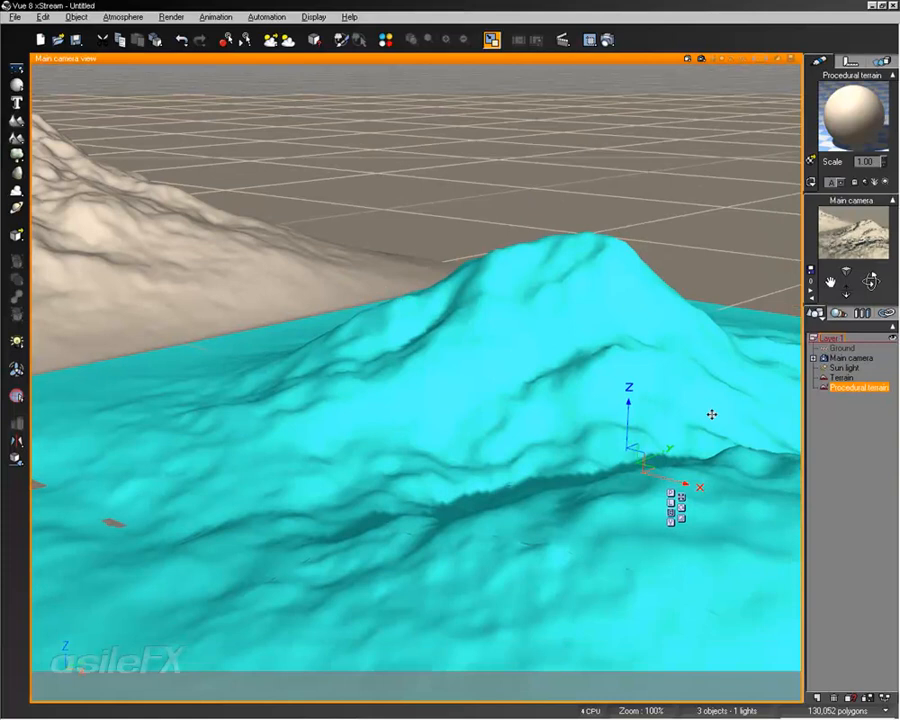
Open the program options and inspect the Interface Color Editor from the general preferences, closing it without changes
left_click(14, 17)
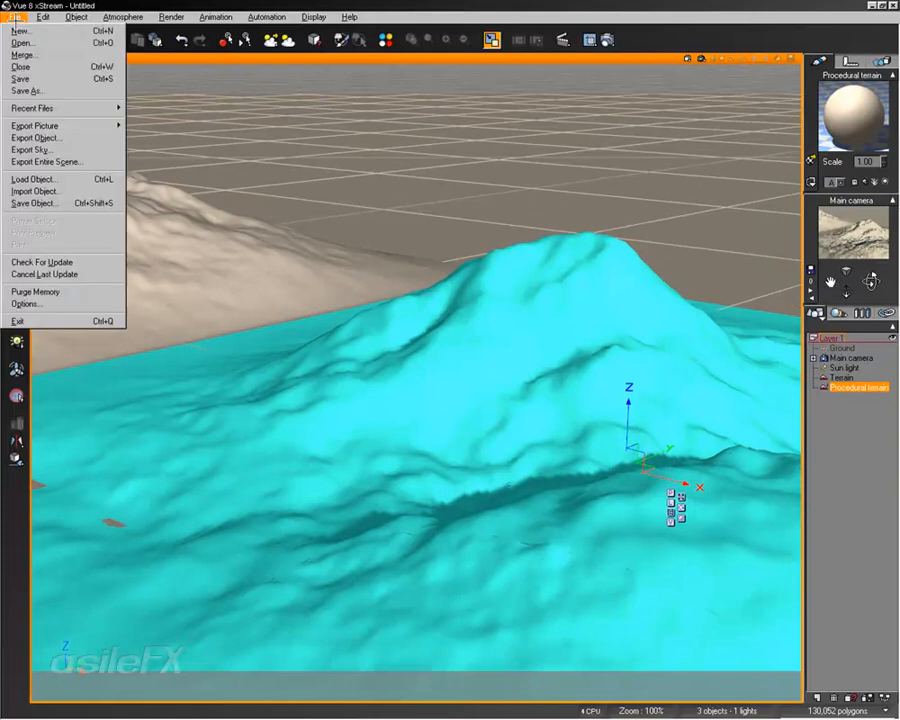
left_click(28, 303)
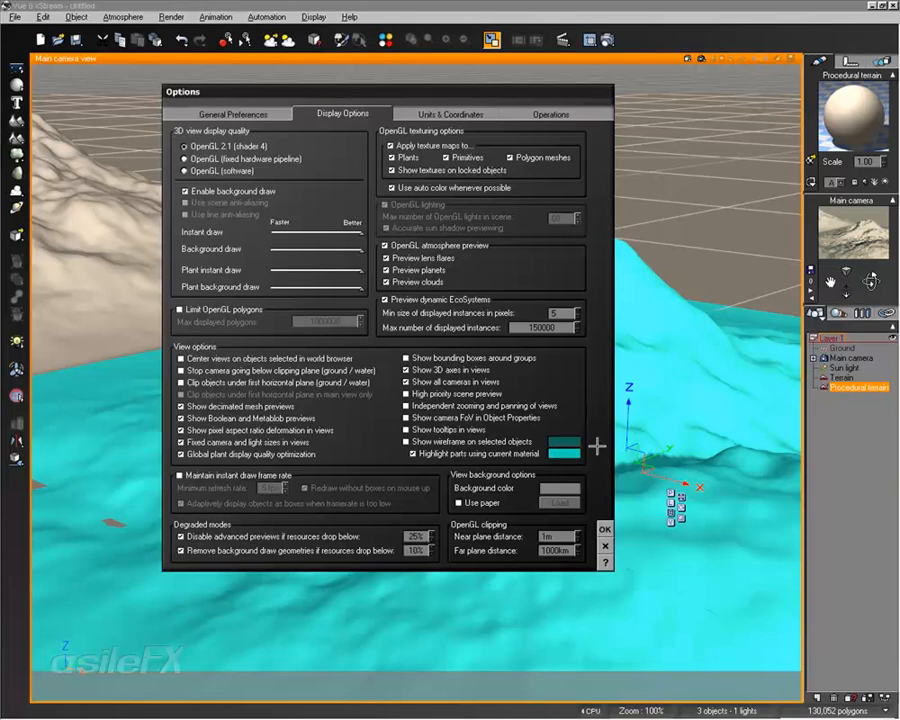
left_click(264, 114)
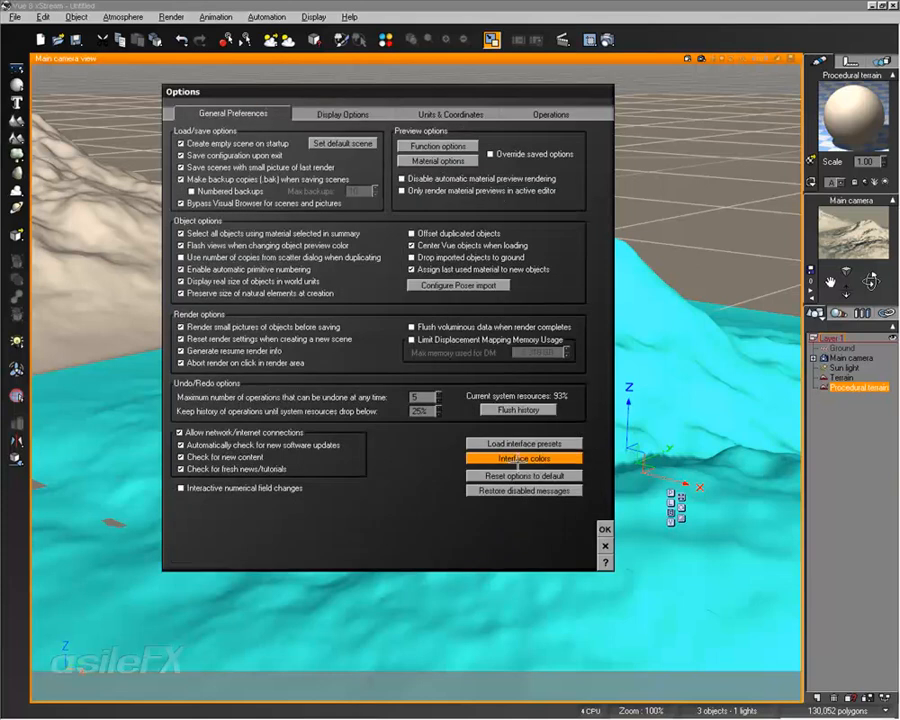
left_click(514, 459)
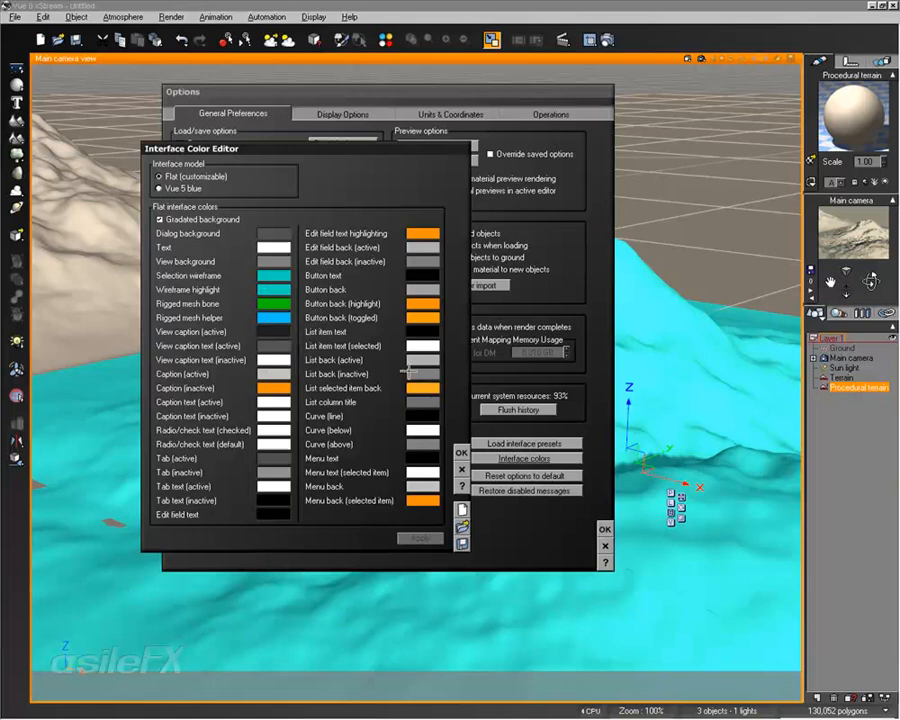
left_click(463, 470)
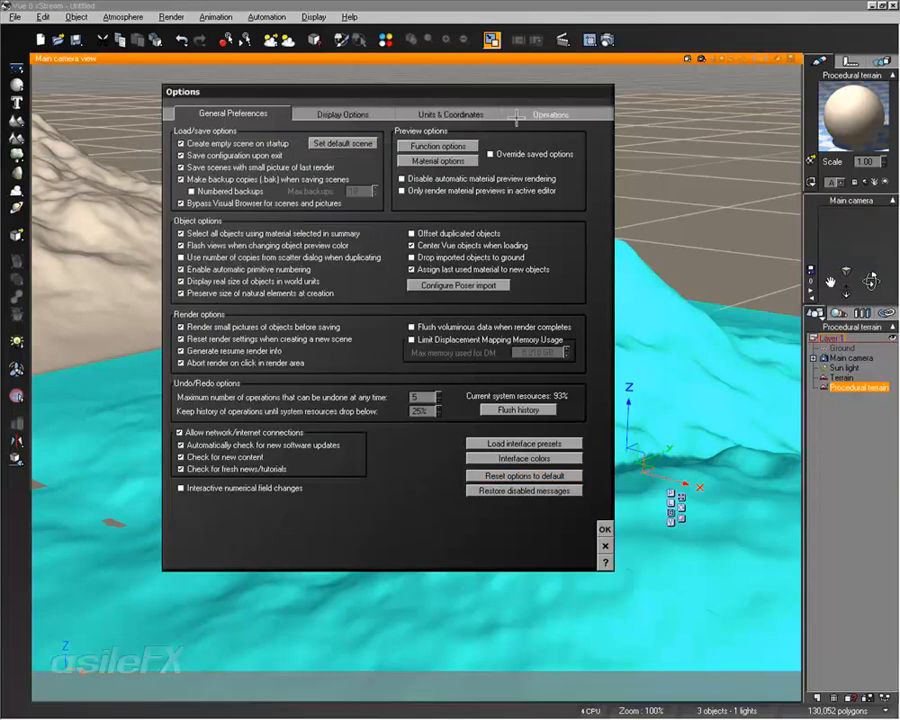
left_click(604, 530)
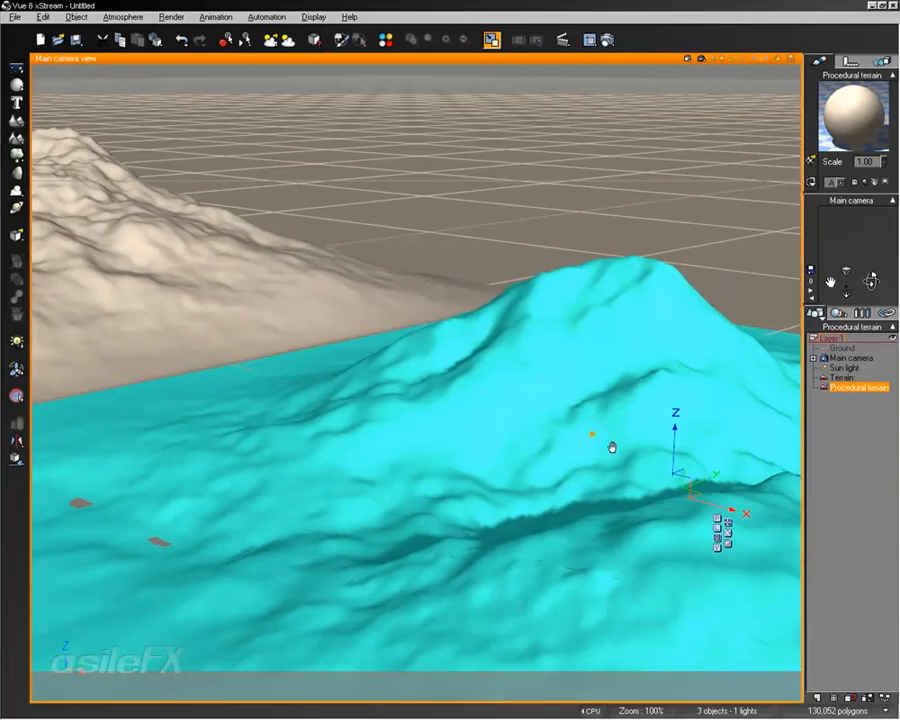
Run a quick render of the main camera view showing both terrains
middle_click_drag(446, 265, 499, 317)
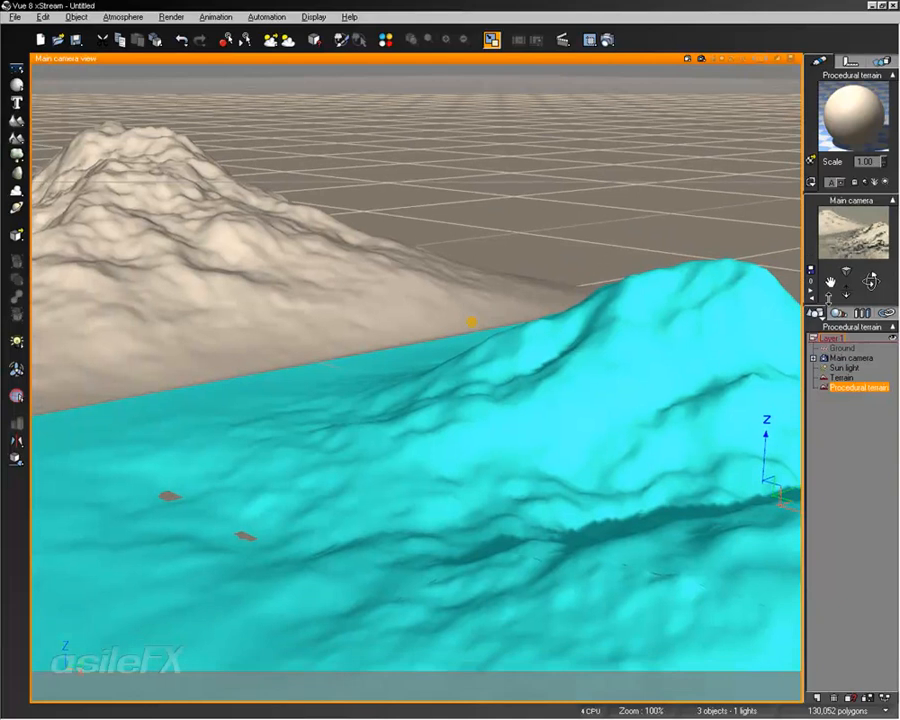
left_click_drag(870, 281, 869, 275)
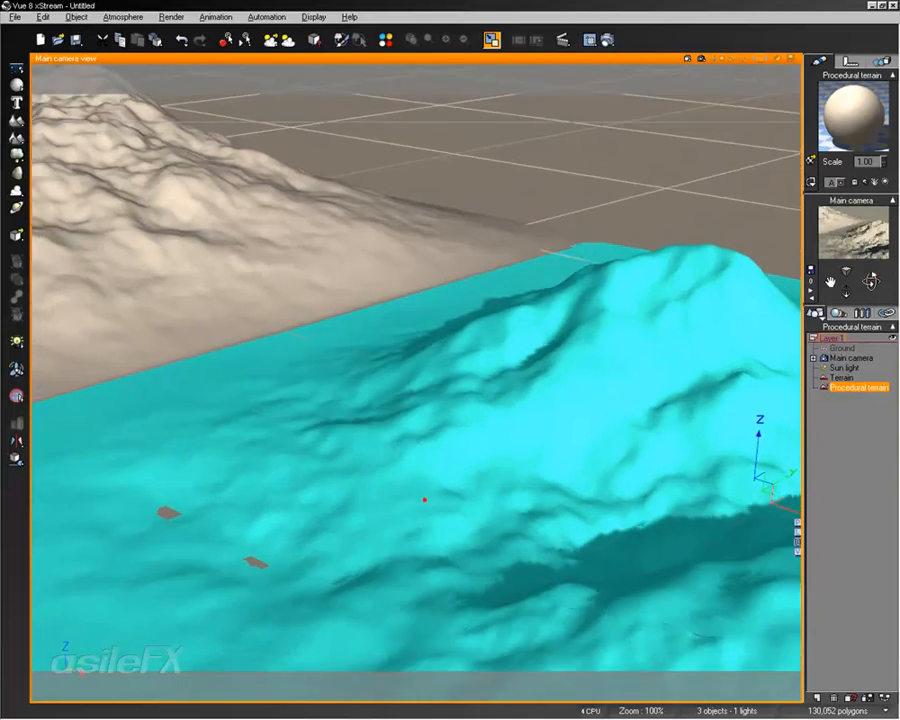
scroll(424, 498, "down", 4)
scroll(424, 498, "up", 1)
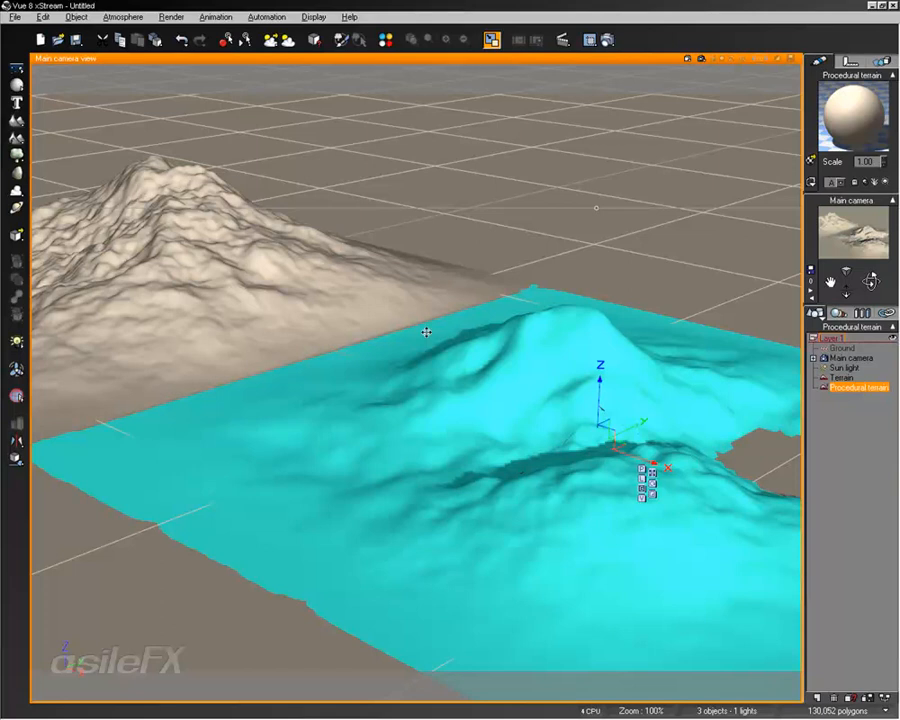
middle_click_drag(408, 341, 442, 376)
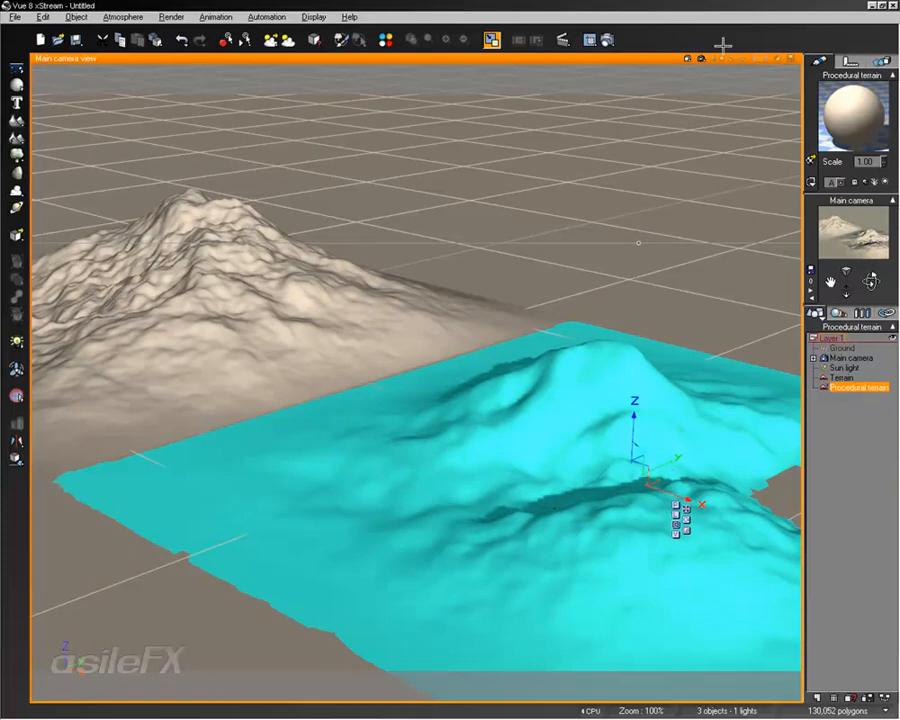
left_click(702, 58)
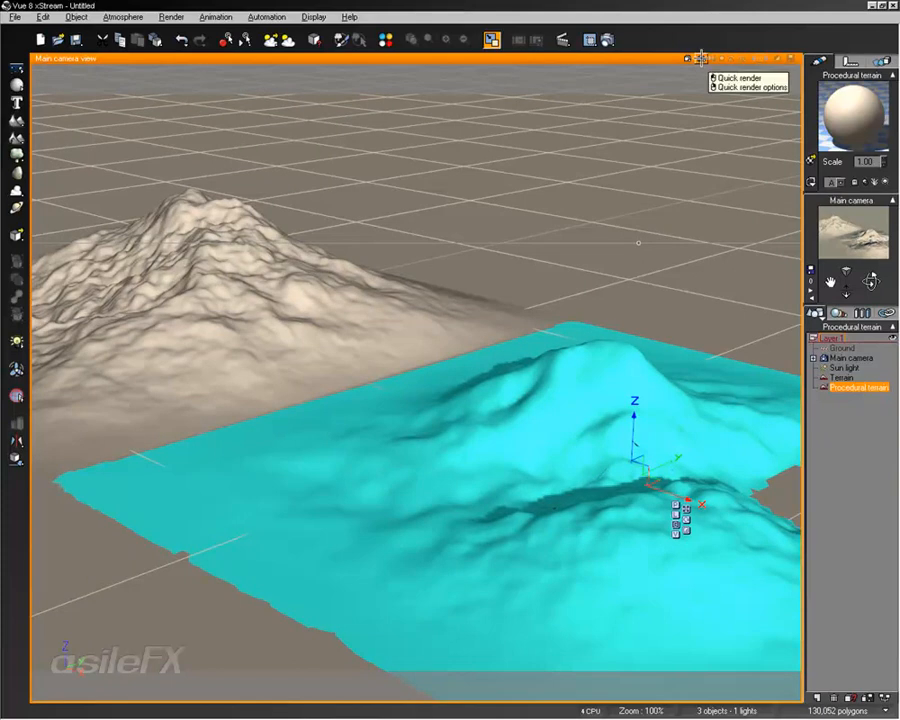
left_click(735, 77)
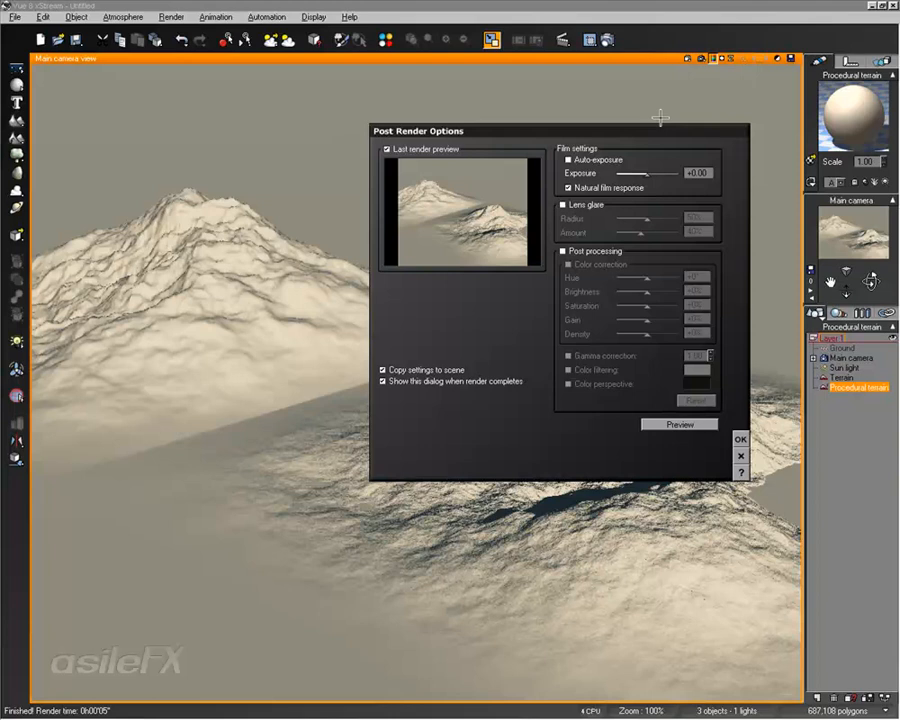
Toggle Auto-exposure on and off and Natural film response off and on in the post render options
left_click(620, 154)
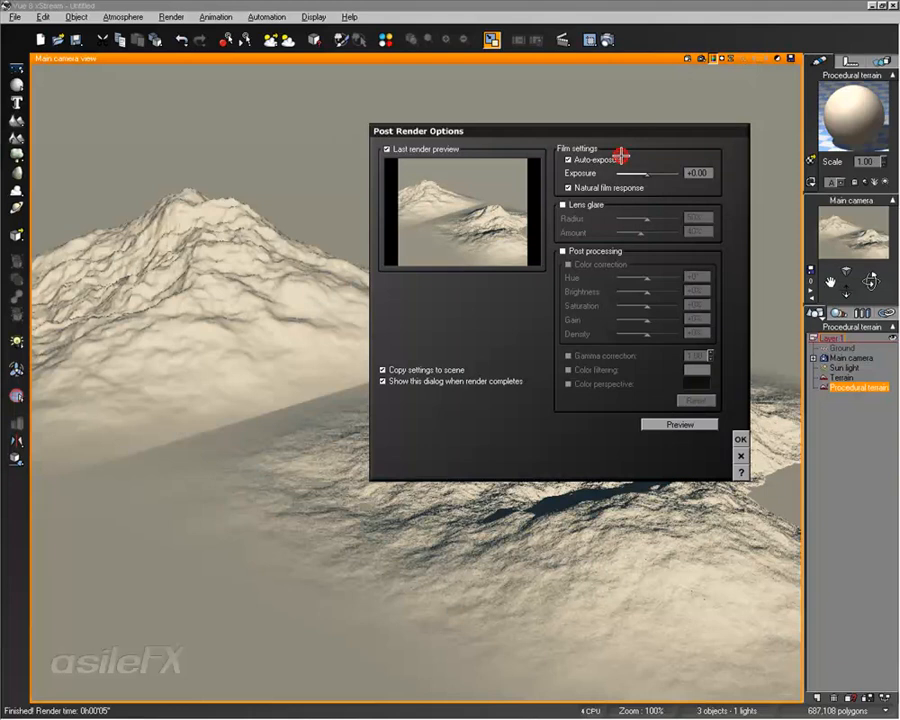
left_click(620, 154)
left_click(612, 188)
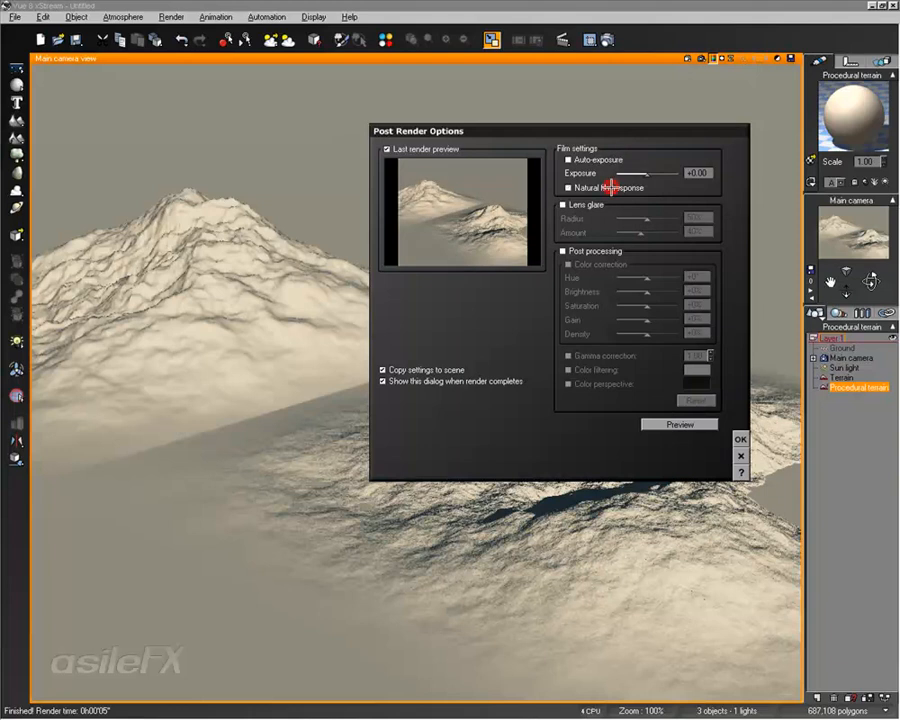
left_click(612, 187)
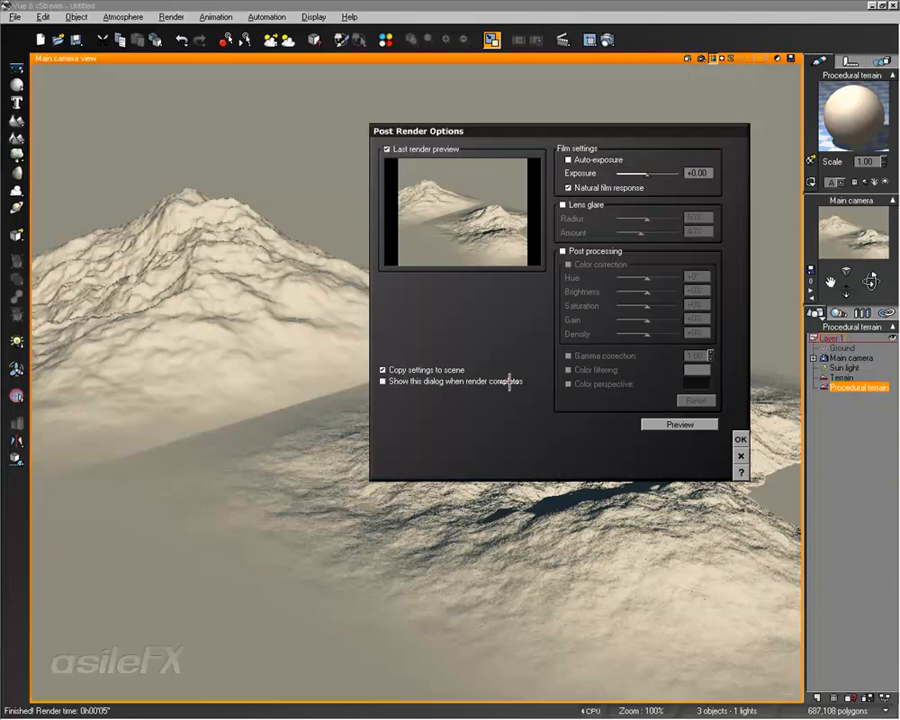
Turn off Show this dialog when render completes and confirm the post render options
left_click(740, 439)
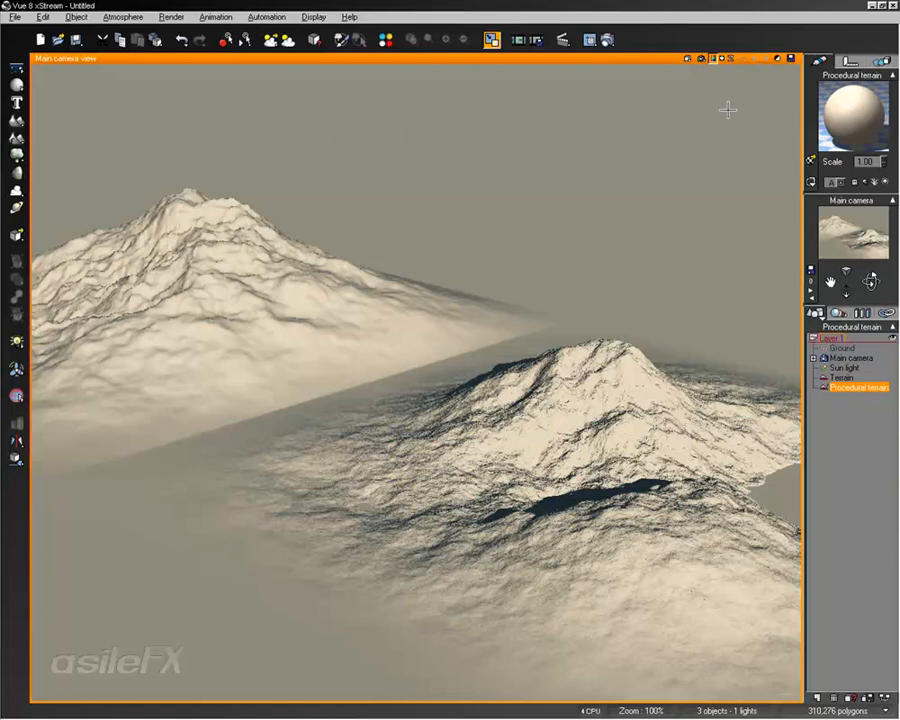
Set the quick render quality to Final and render the main camera view again
left_click(700, 58)
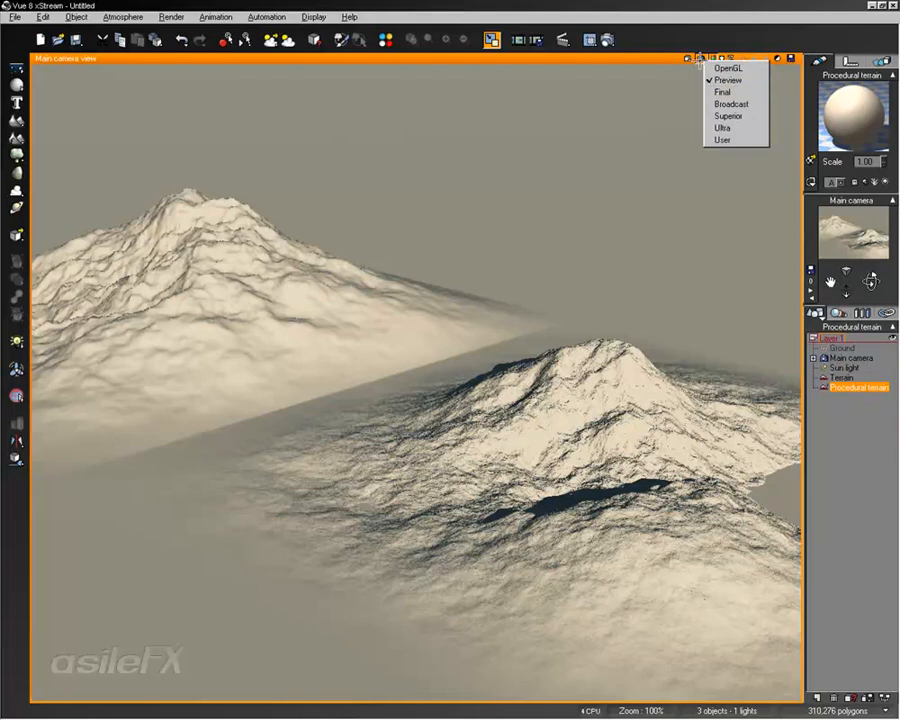
left_click(737, 92)
left_click(700, 58)
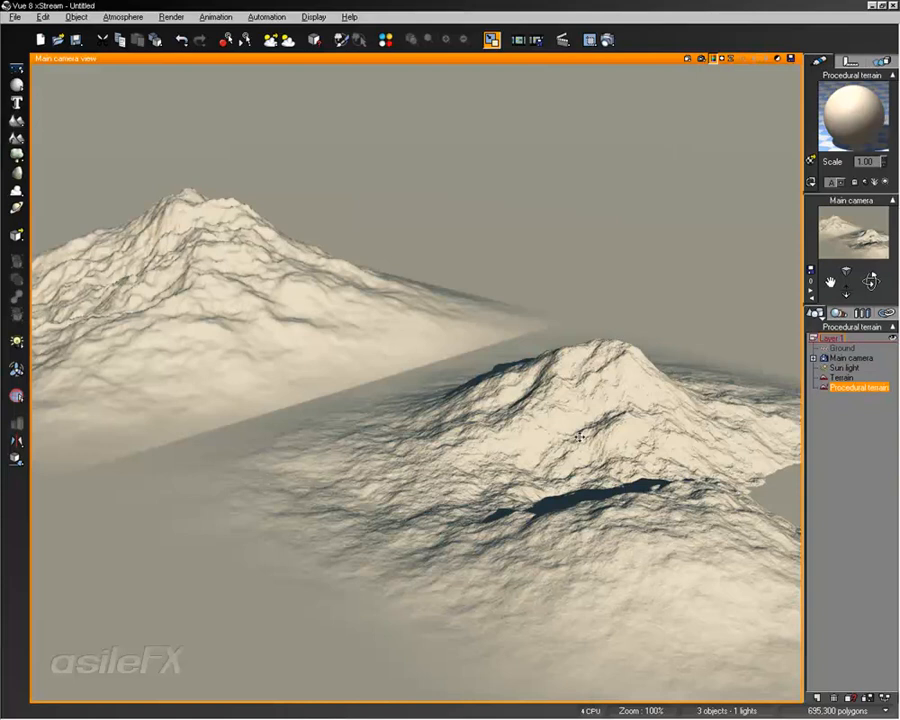
Move the camera close to the standard terrain and quick render the close-up
left_click(580, 505)
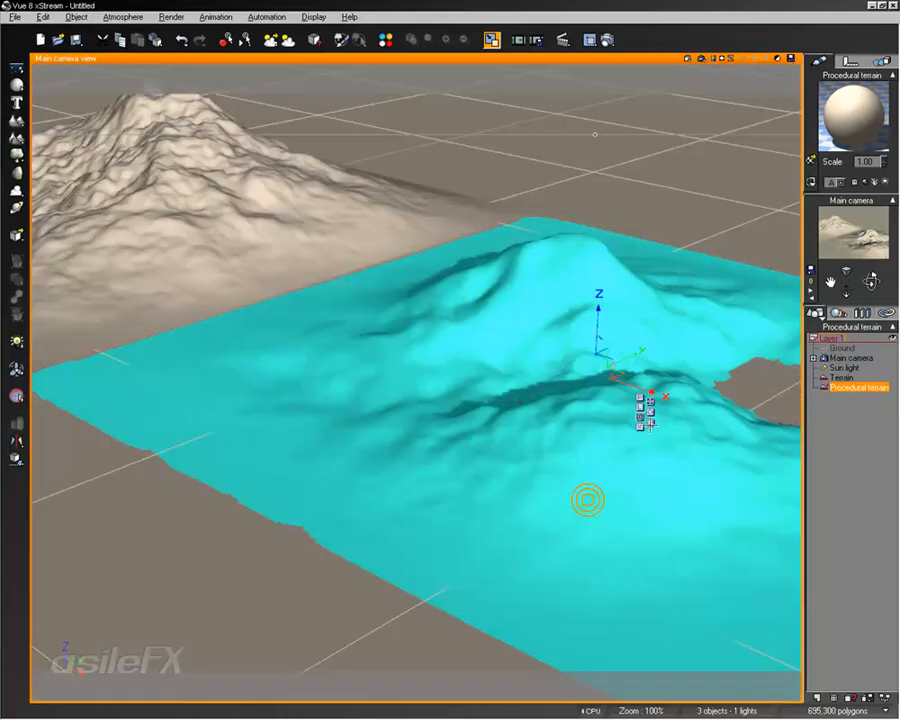
right_click_drag(299, 242, 417, 362)
scroll(417, 362, "down", 4)
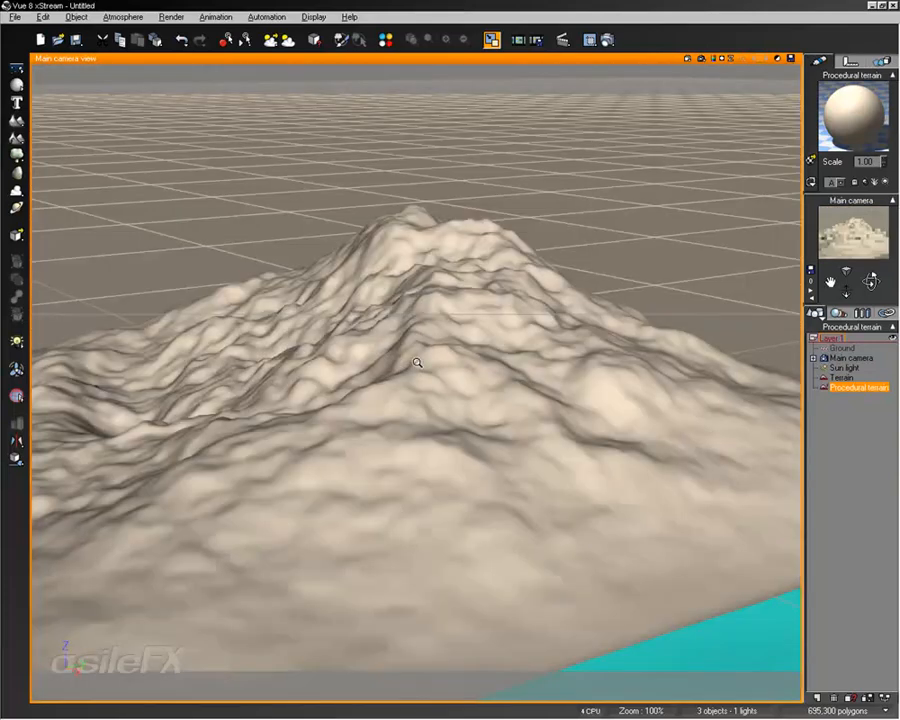
scroll(417, 362, "up", 3)
scroll(417, 362, "up", 2)
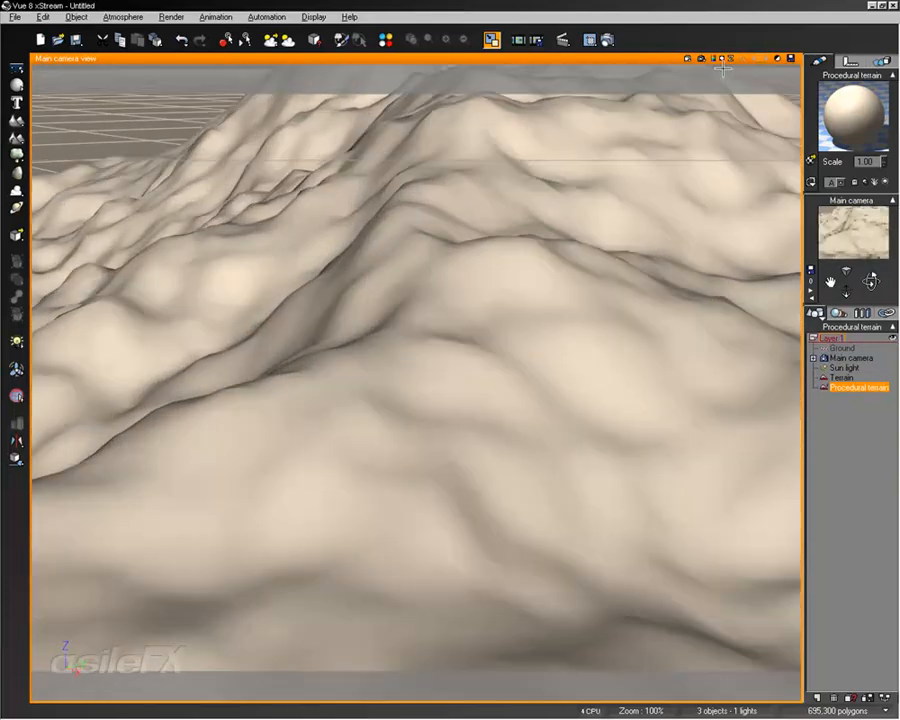
left_click(701, 59)
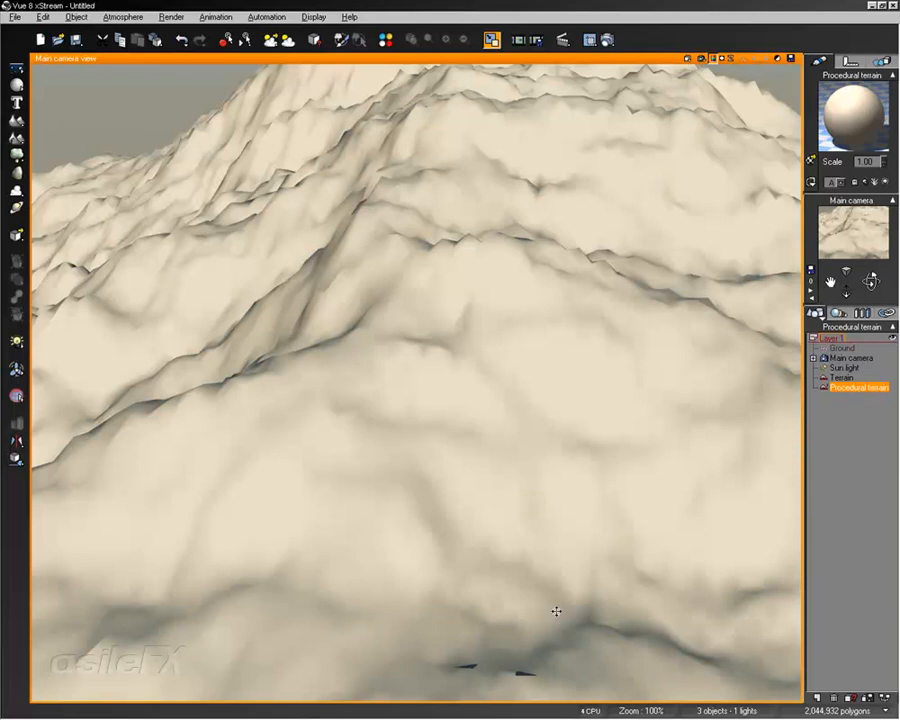
Move the camera close to the procedural terrain's slope and quick render that close-up
scroll(546, 580, "down", 4)
scroll(549, 582, "up", 1)
middle_click_drag(549, 582, 590, 547)
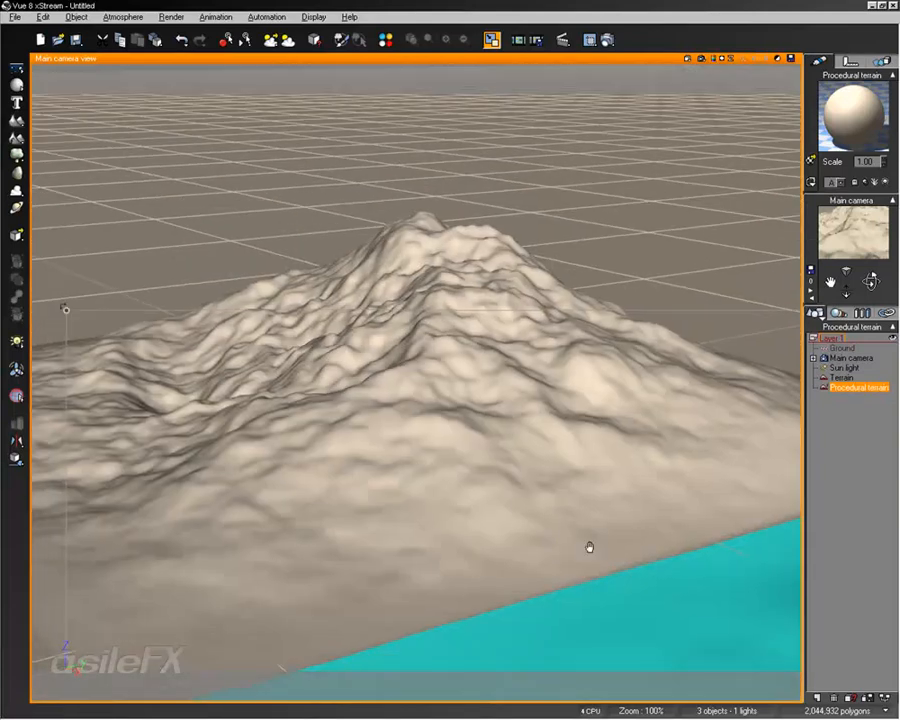
right_click_drag(590, 547, 276, 427)
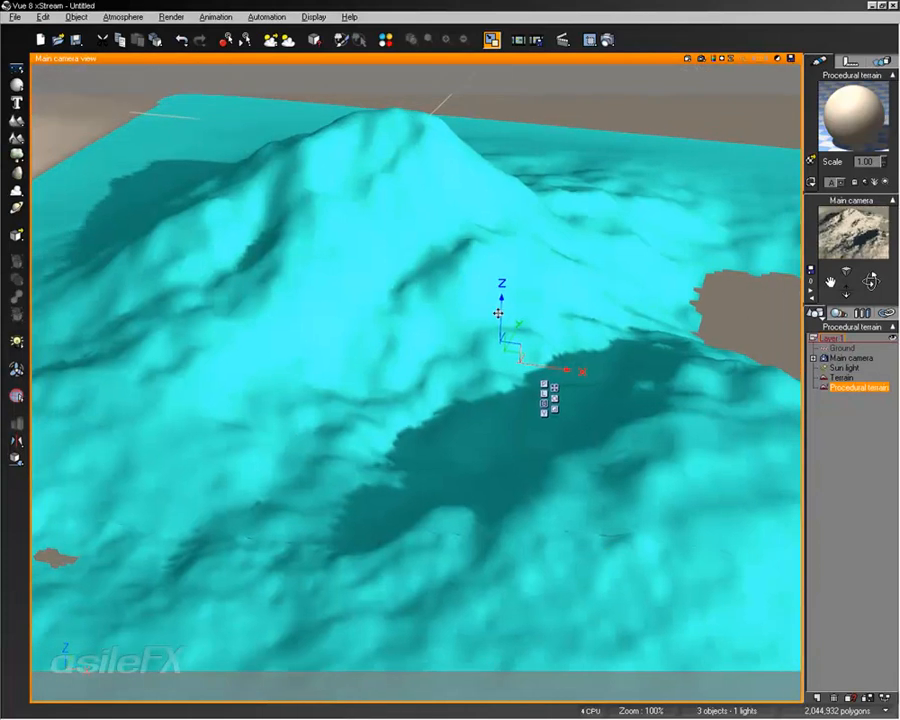
left_click_drag(498, 313, 506, 283)
right_click_drag(507, 279, 507, 303)
scroll(507, 301, "up", 3)
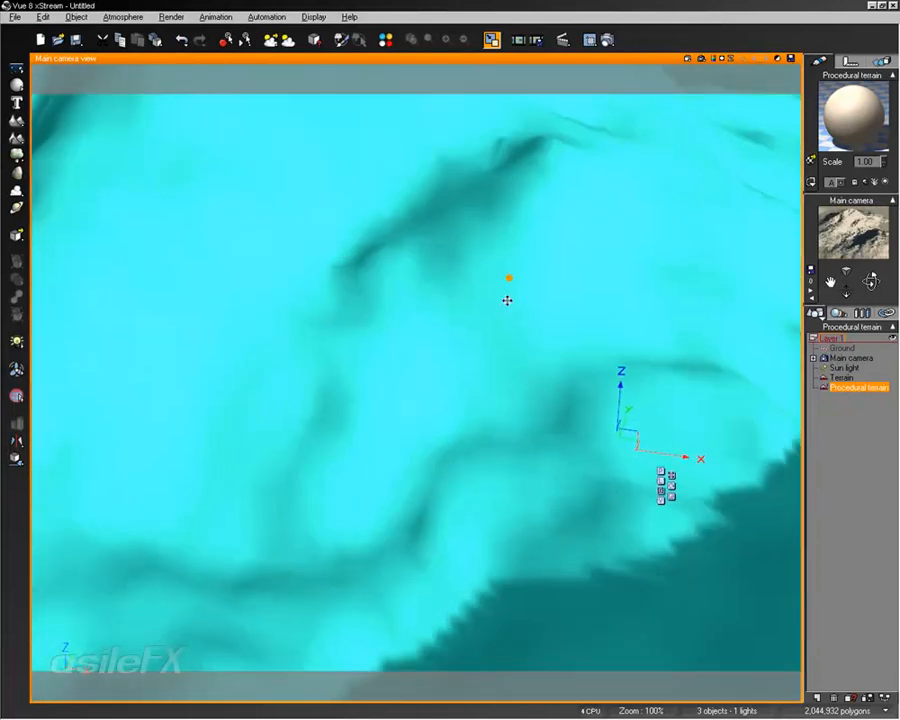
scroll(507, 300, "down", 3)
right_click_drag(520, 346, 518, 327)
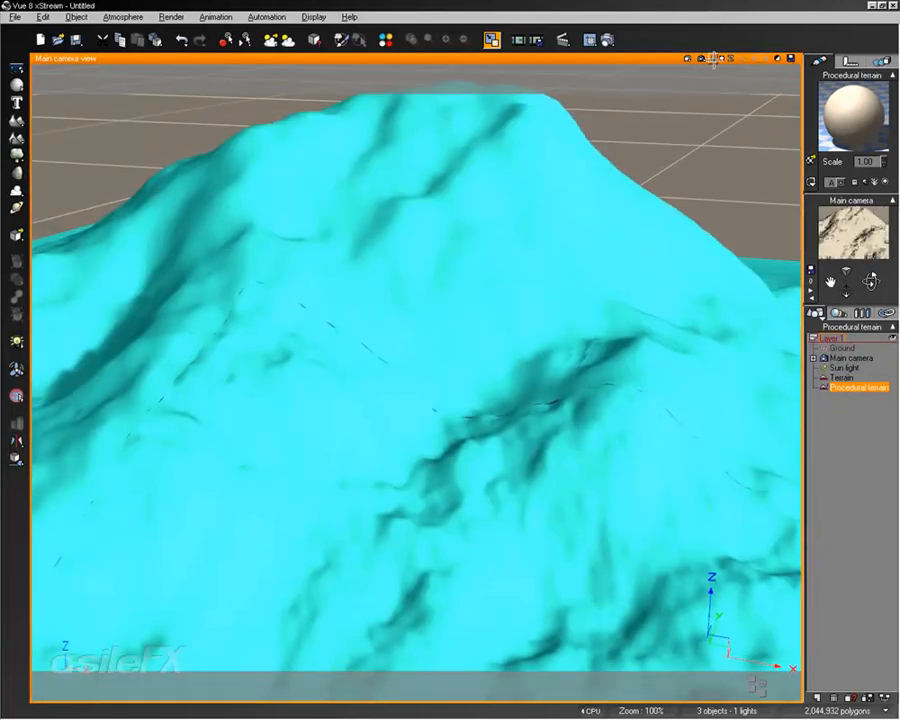
left_click(702, 59)
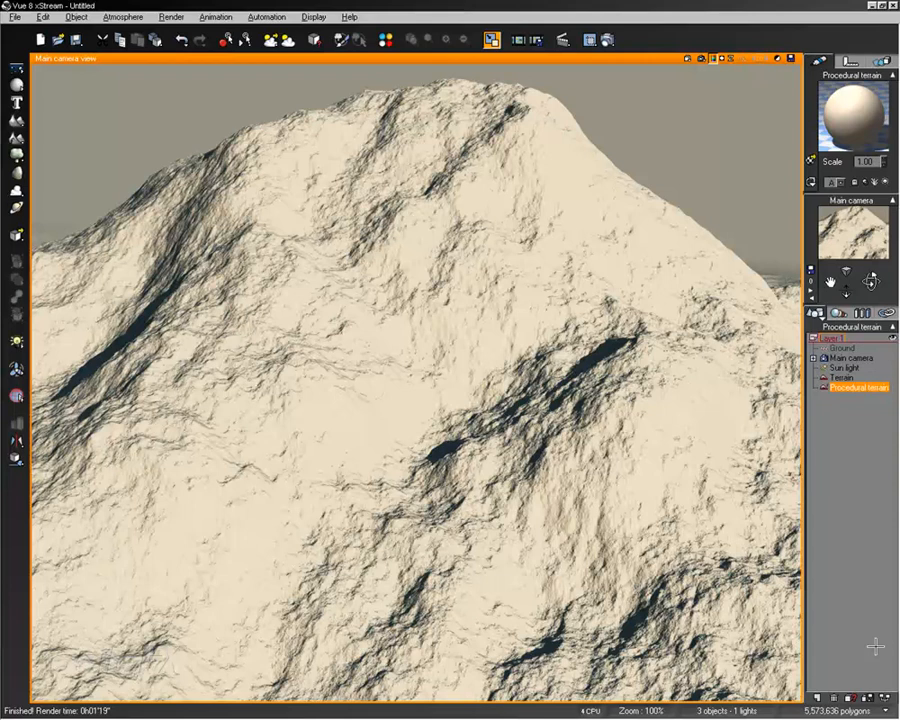
Redisplay the last render in the viewport and switch to viewing its depth channel
left_click(458, 303)
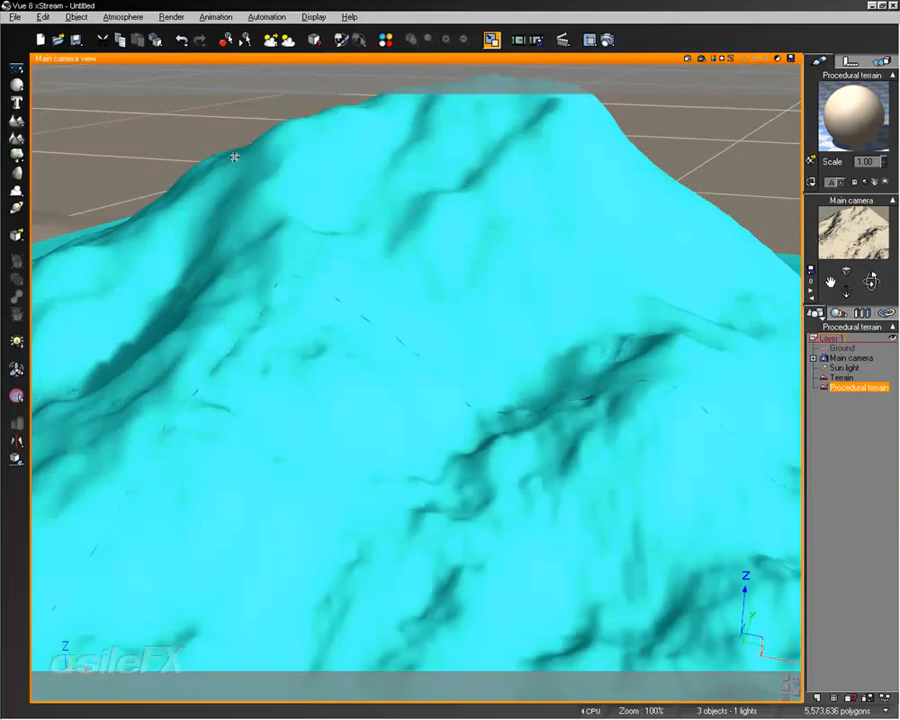
right_click_drag(212, 334, 380, 365)
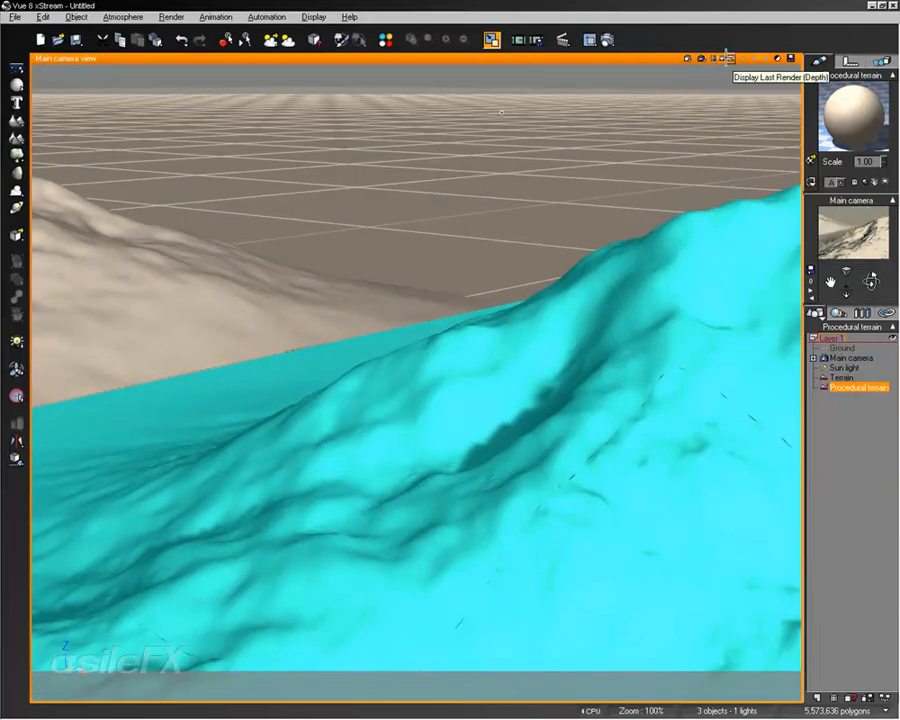
left_click(712, 58)
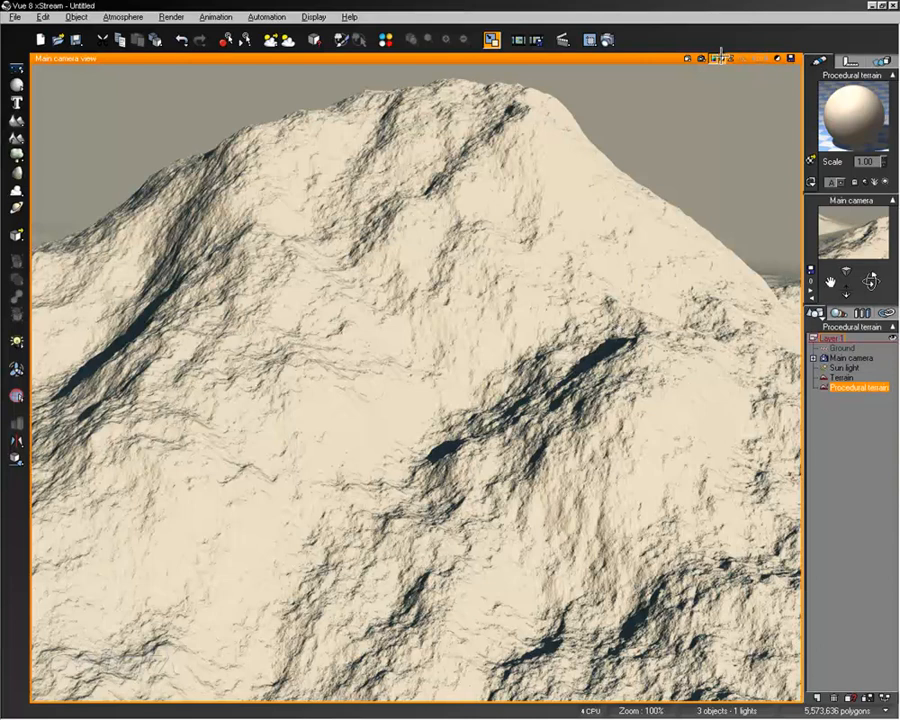
left_click(512, 40)
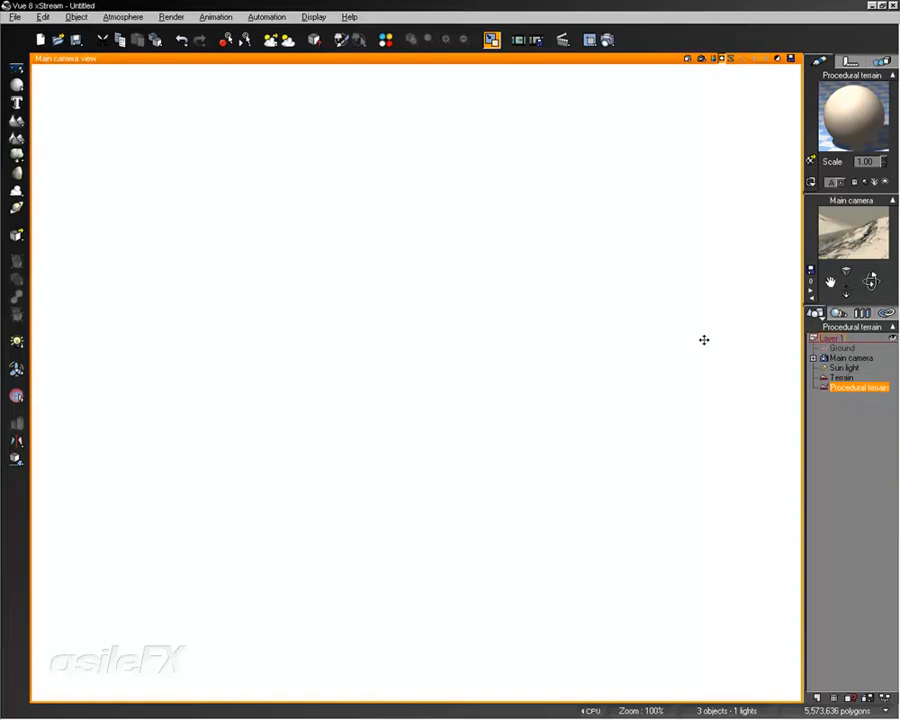
left_click(729, 57)
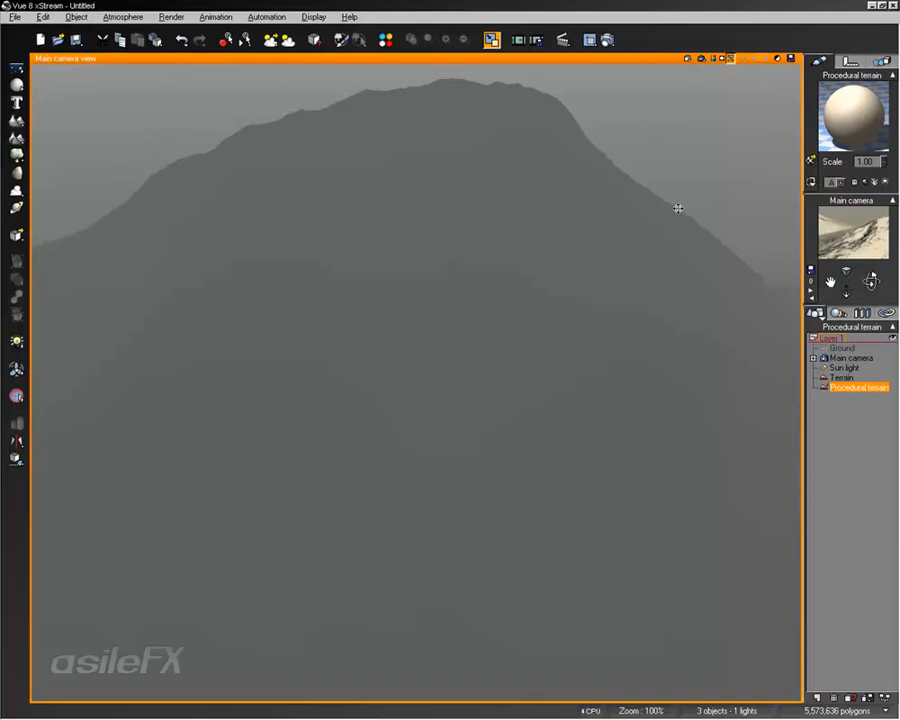
Start saving the displayed depth picture, choosing the ILM OpenEXR file type
left_click(790, 57)
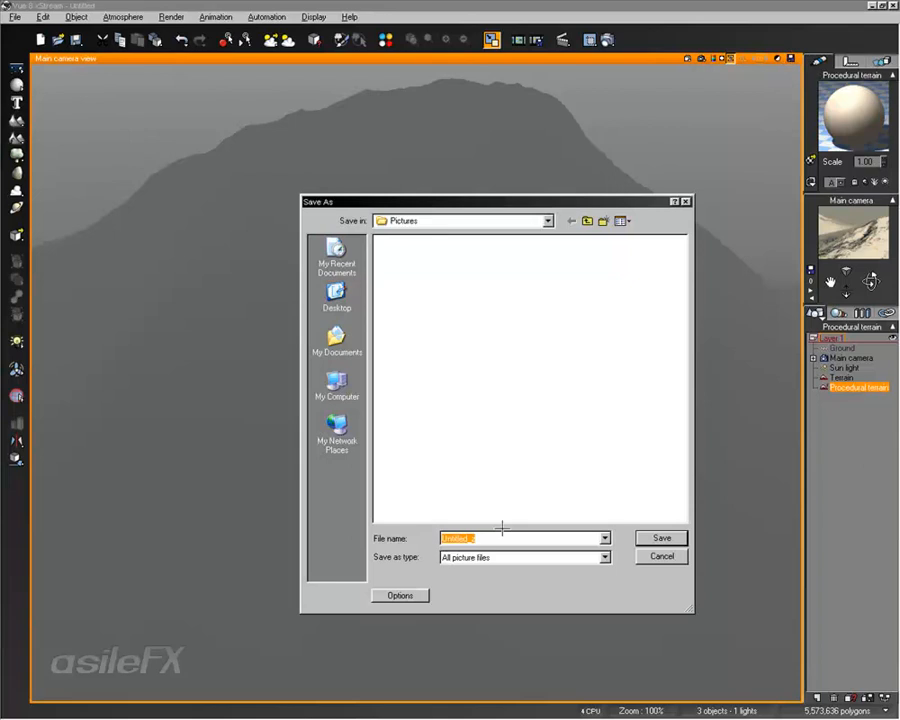
left_click(522, 557)
left_click(577, 577)
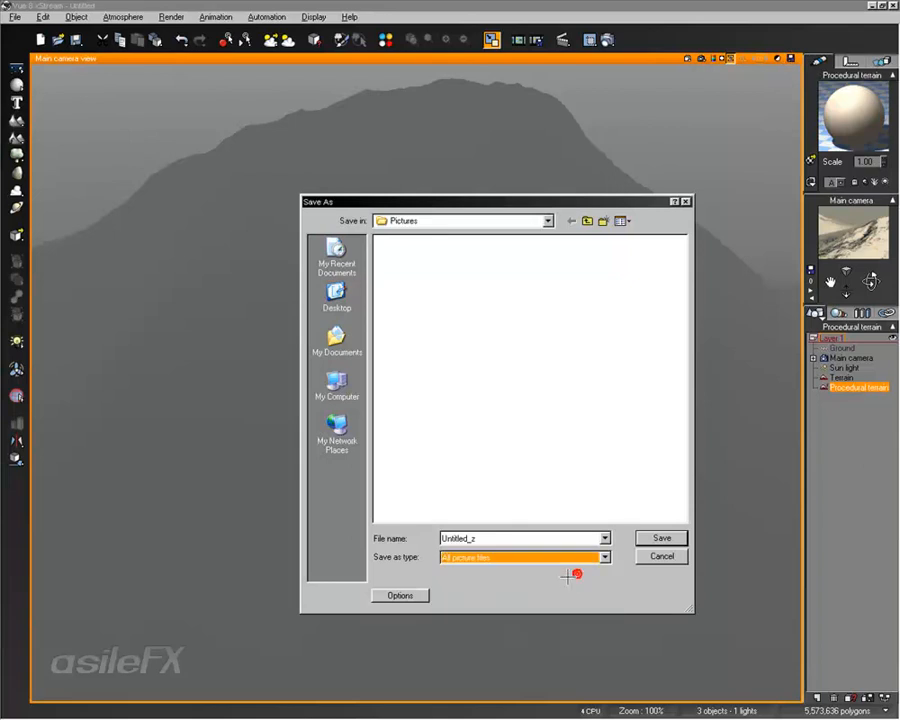
left_click(564, 560)
left_click(563, 577)
left_click(410, 595)
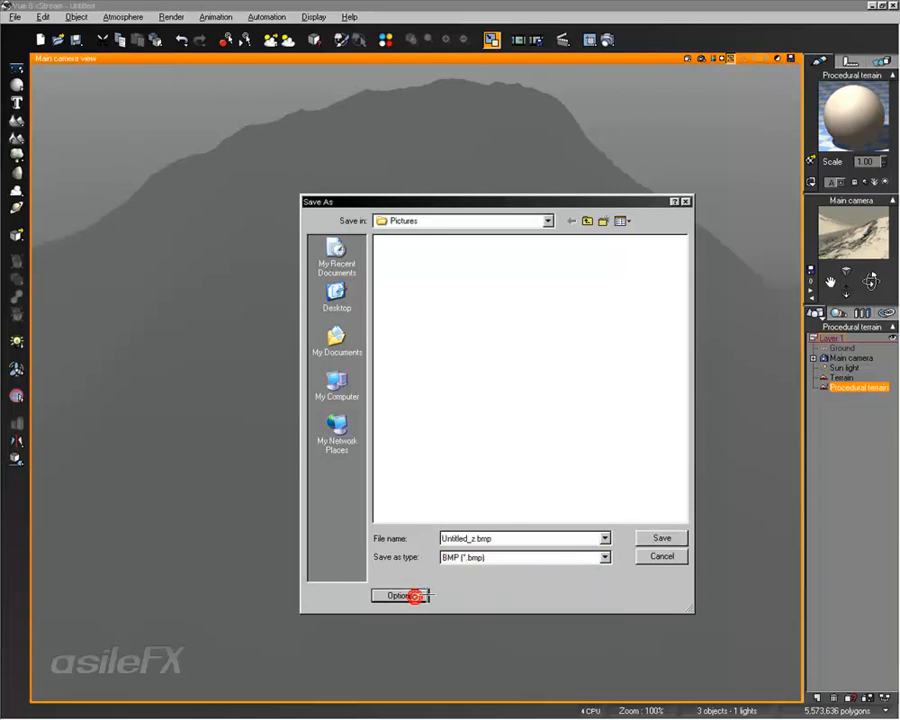
left_click(502, 557)
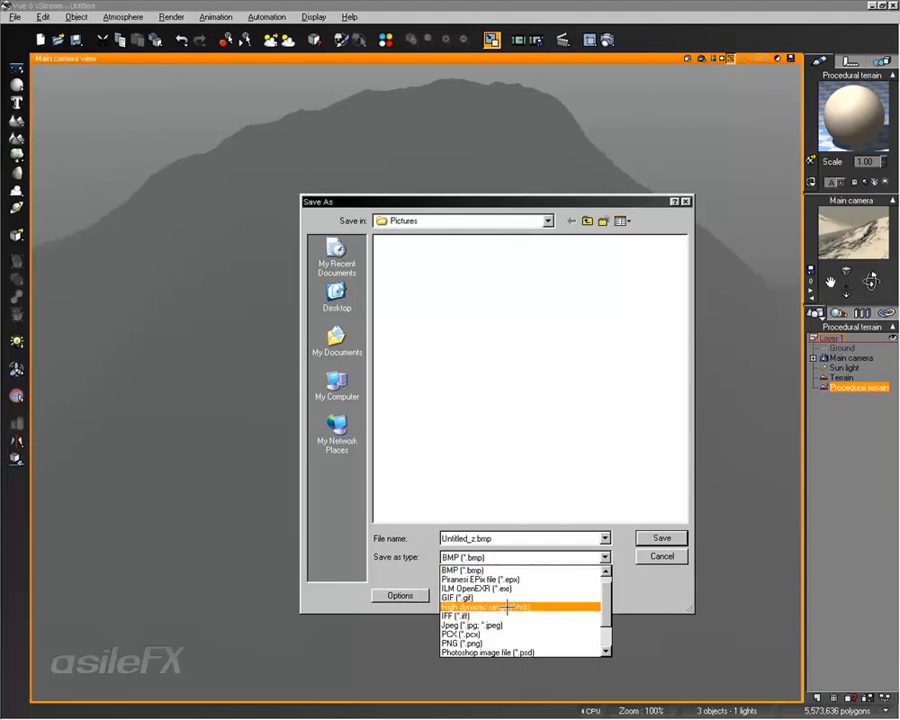
left_click(552, 588)
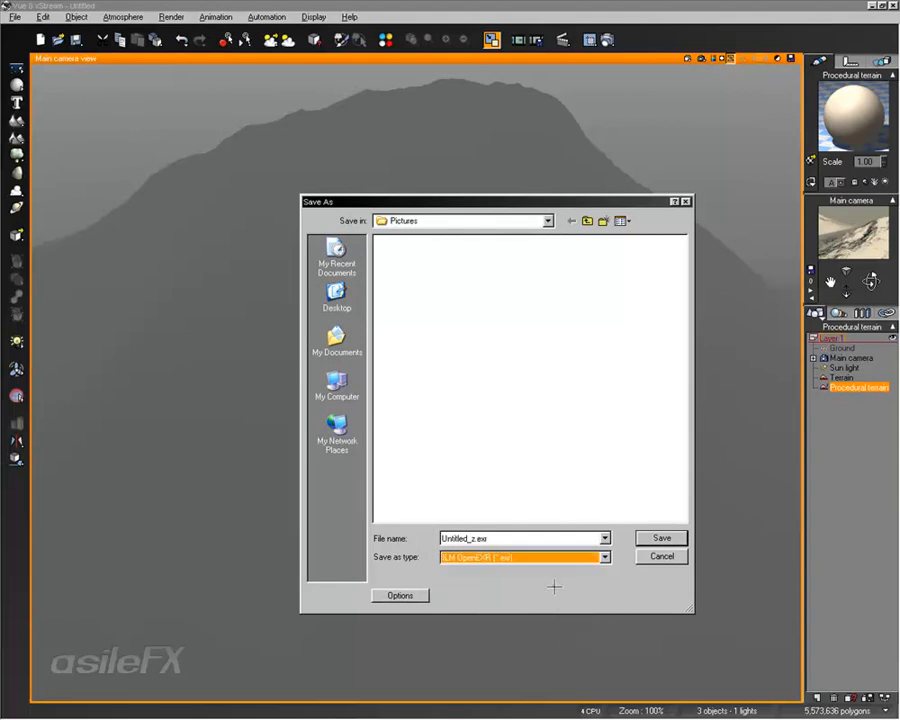
Review the EXR picture format options with 32-bit floating point pixels and cancel saving the picture
left_click(406, 595)
left_click(470, 339)
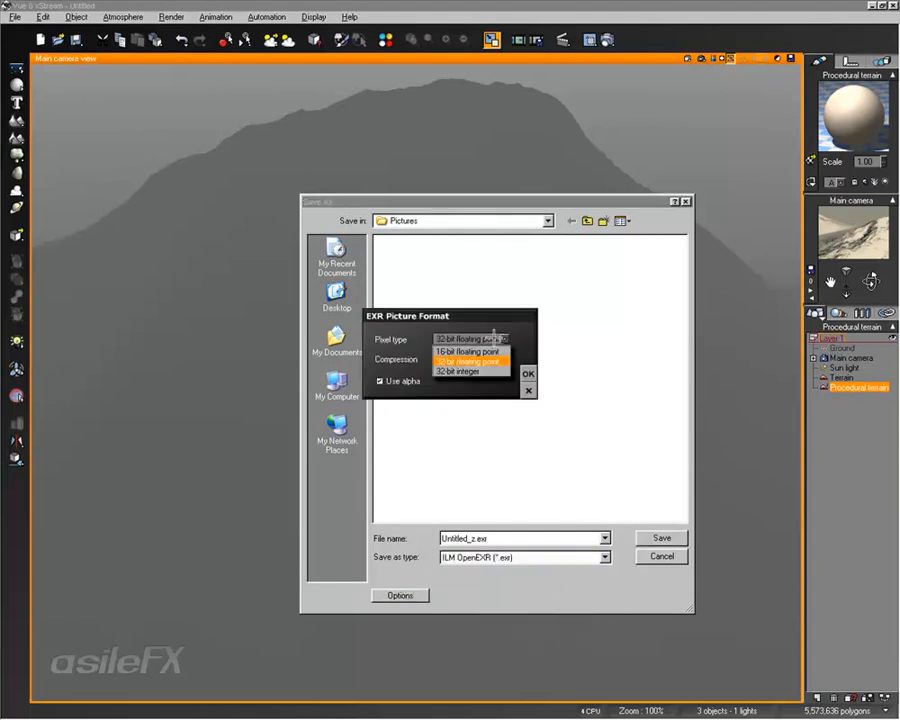
left_click(482, 330)
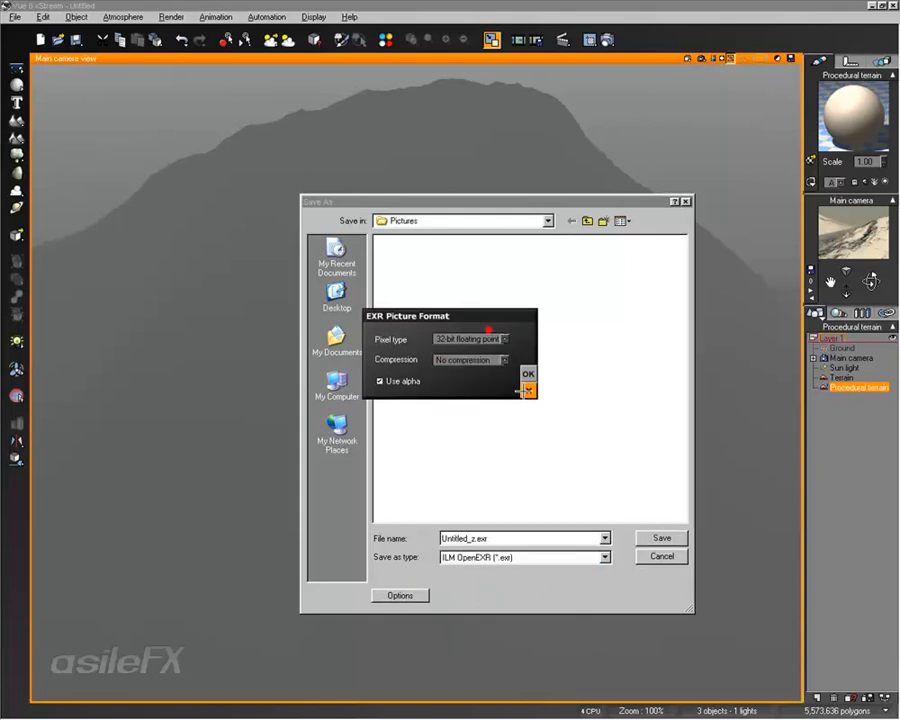
left_click(527, 388)
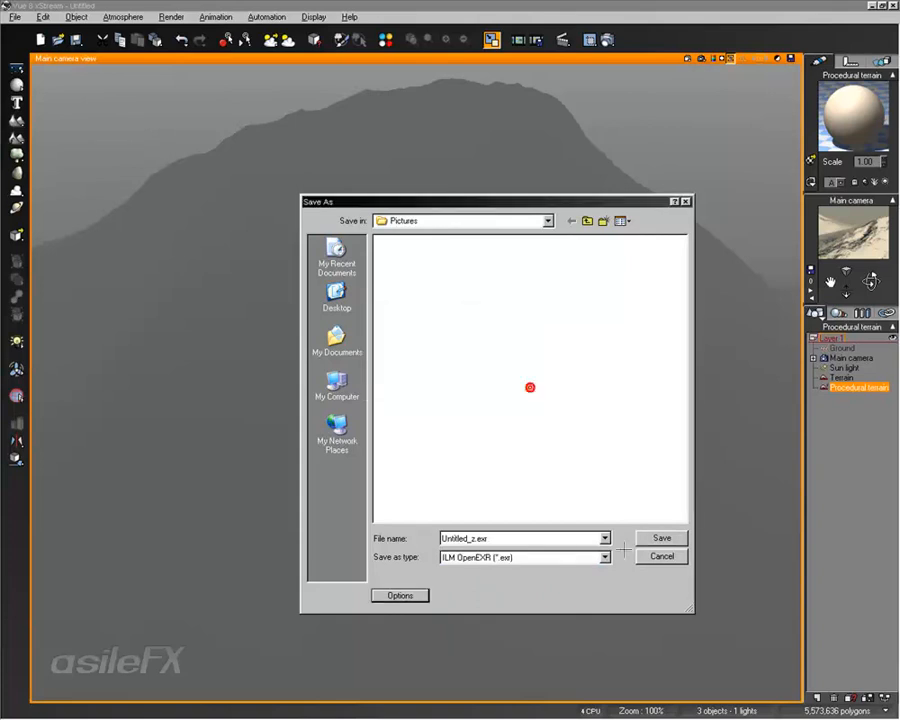
left_click(500, 556)
scroll(576, 596, "up", 2)
left_click(576, 596)
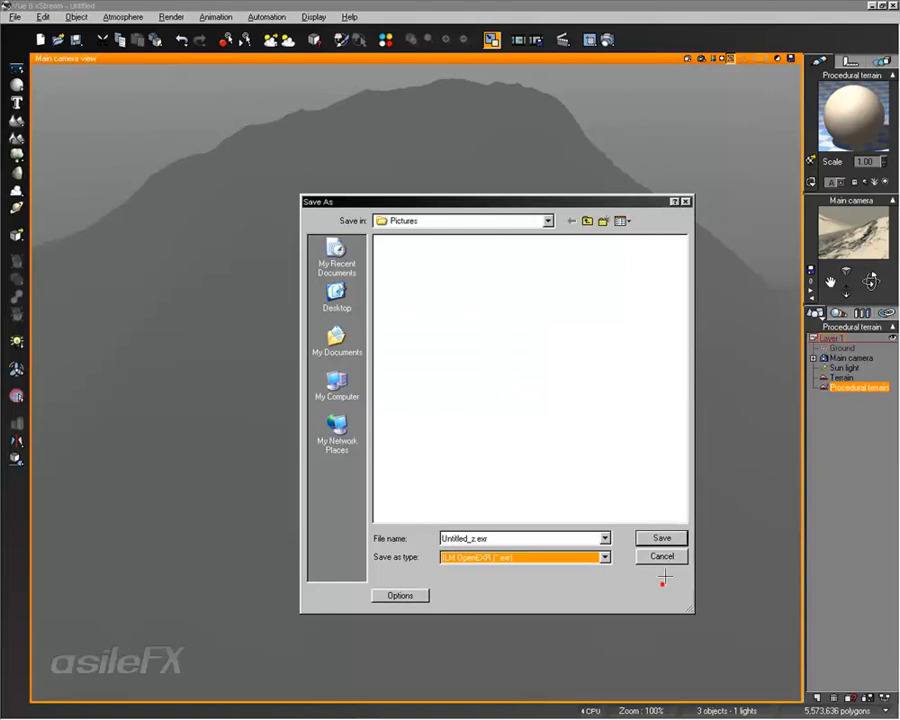
left_click(662, 556)
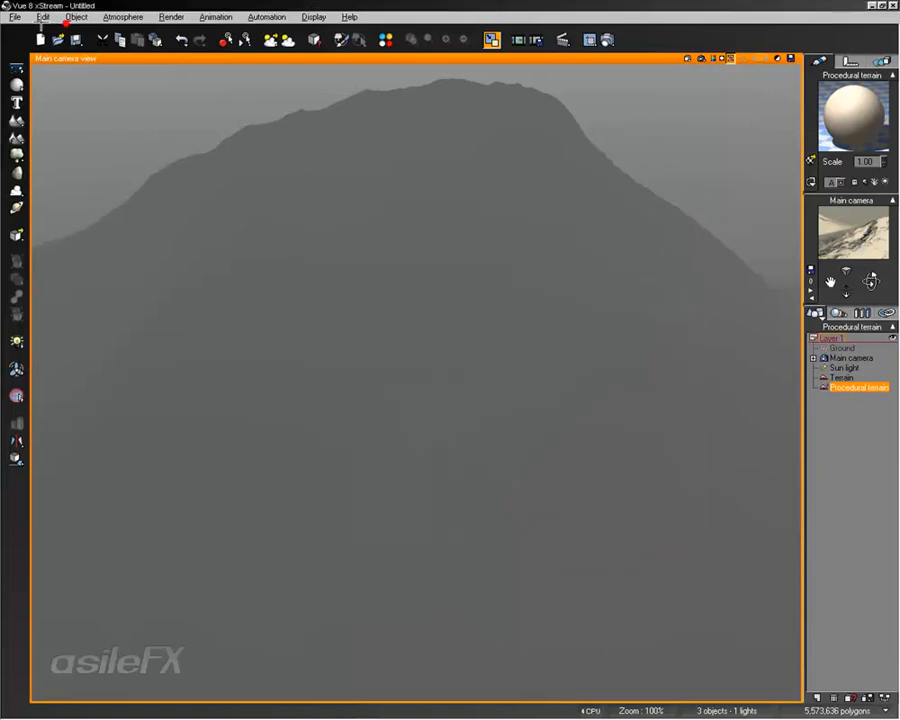
Open the program options and close them without changes
left_click(17, 17)
left_click(50, 303)
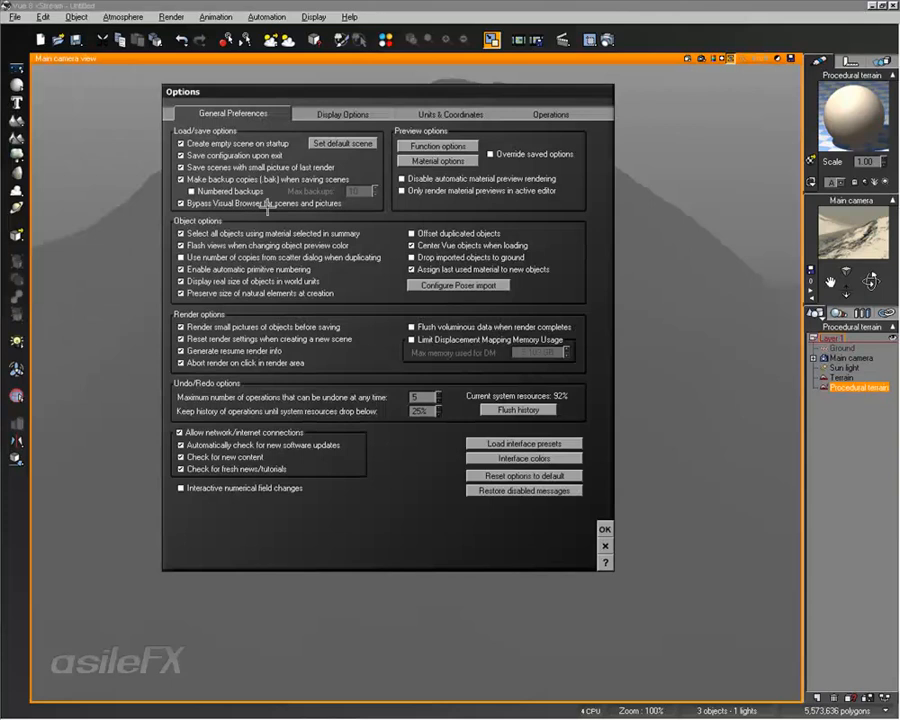
left_click(604, 545)
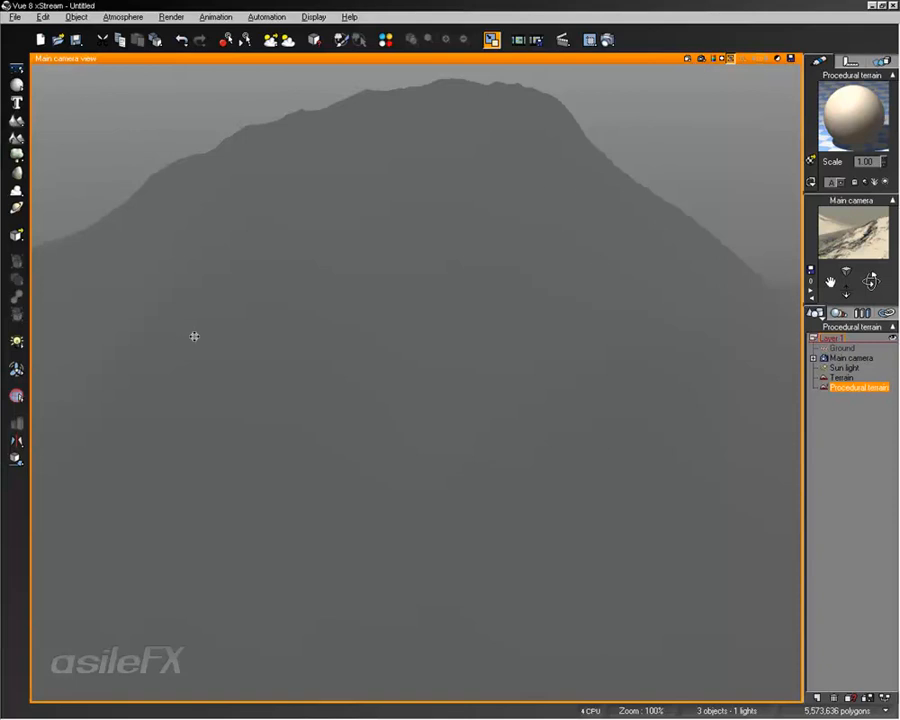
Leave the render display for the interactive viewport and select the standard terrain
left_click(714, 57)
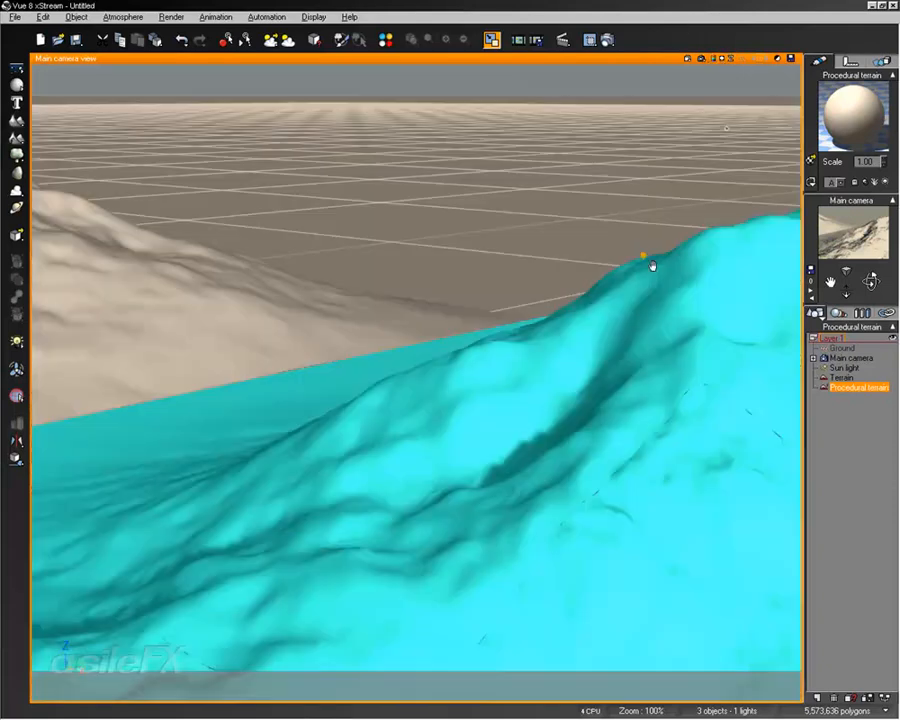
right_click_drag(652, 265, 637, 256)
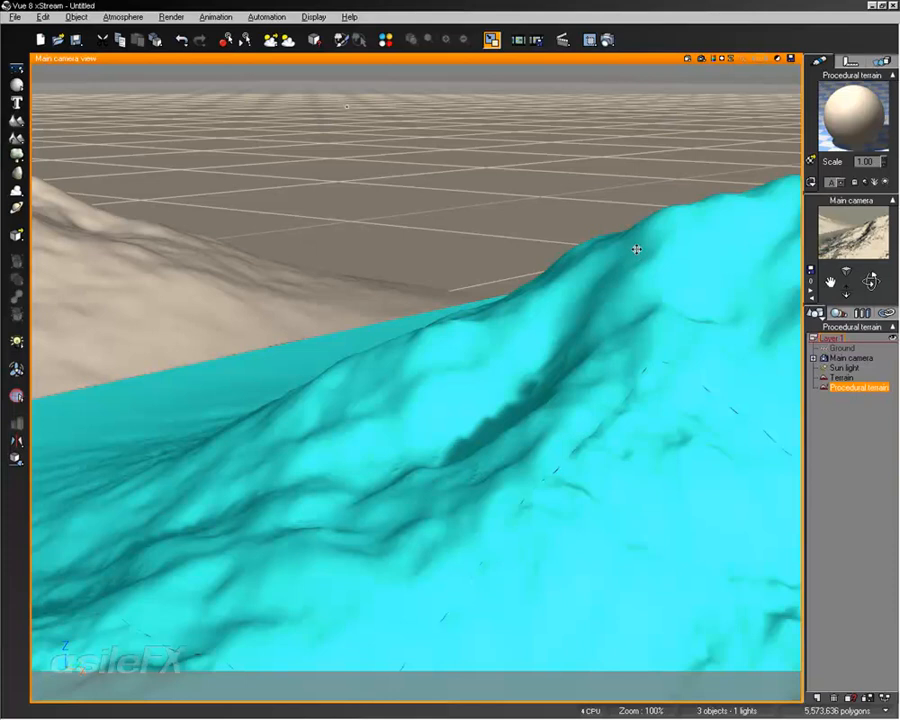
scroll(636, 249, "down", 3)
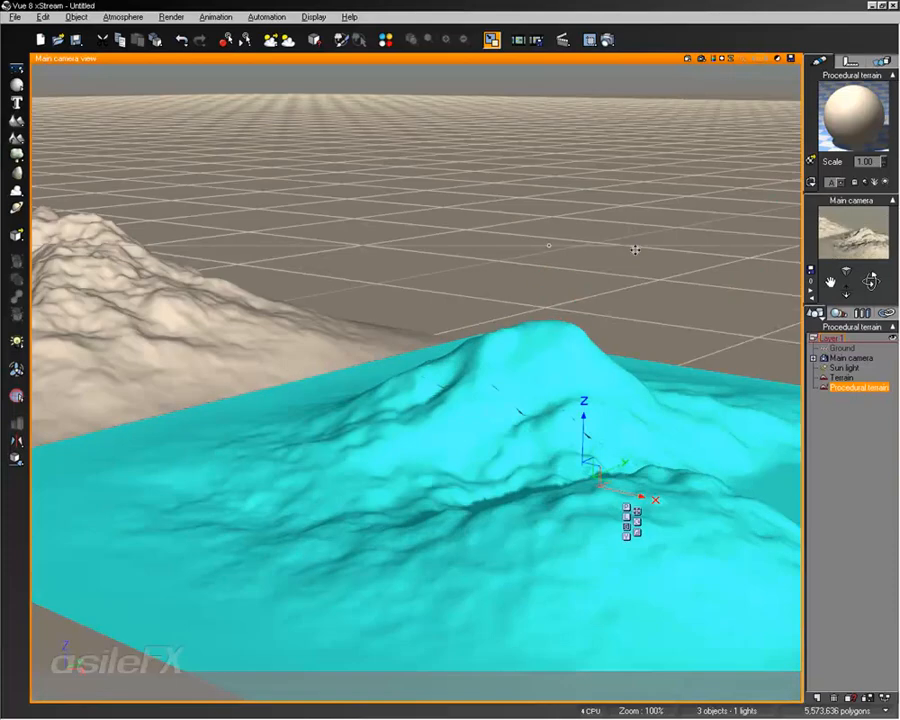
mouse_move(426, 265)
right_mouse_down()
mouse_move(462, 279)
mouse_move(460, 261)
right_mouse_up()
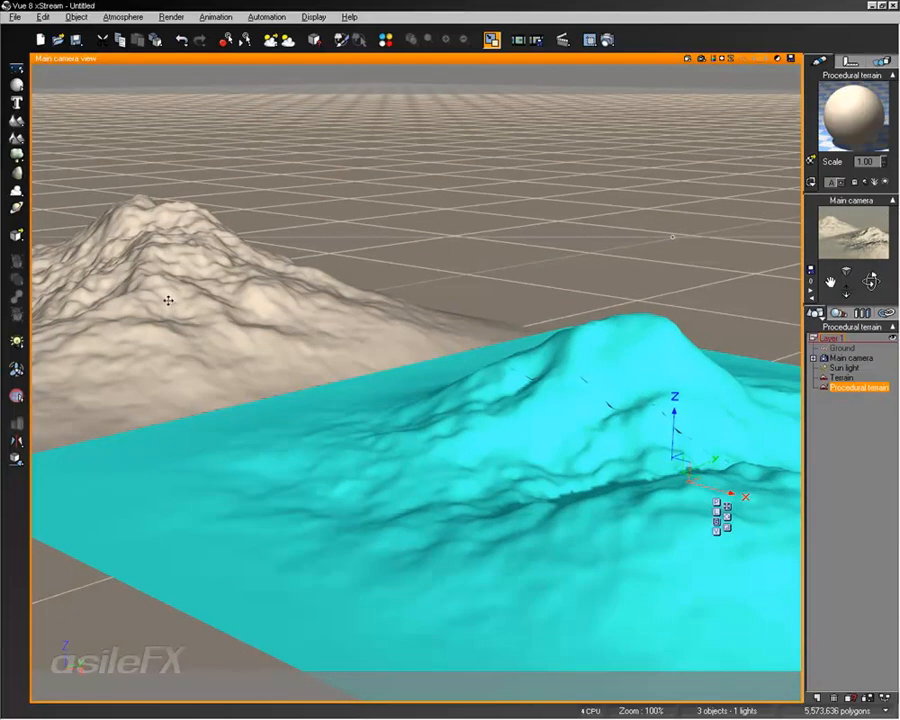
left_click(173, 234)
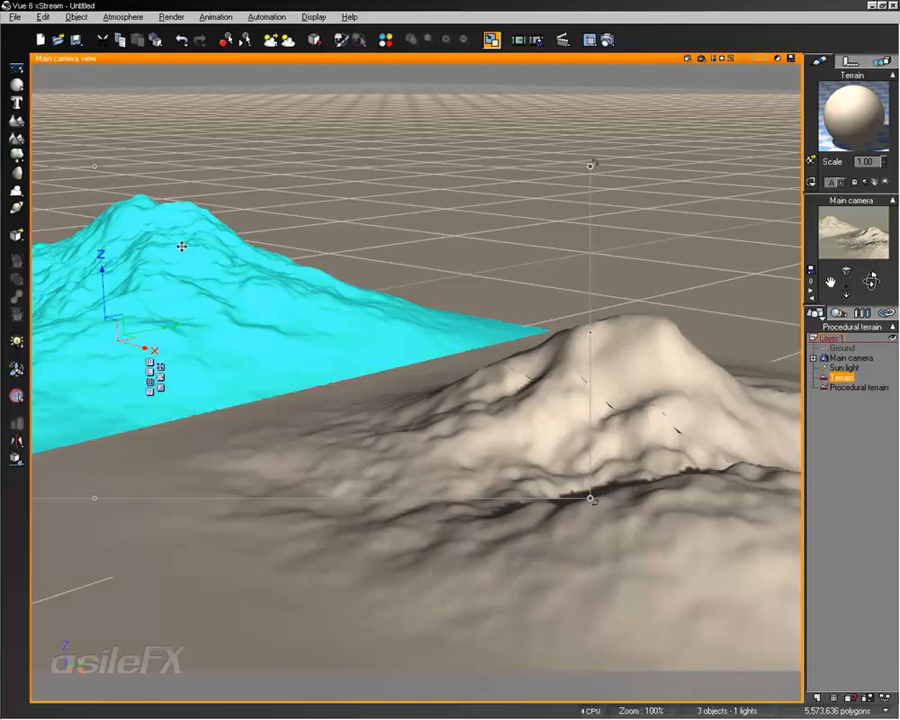
Open the standard terrain in the Terrain Editor, enlarging its window and orbiting the preview before closing it
double_click(198, 307)
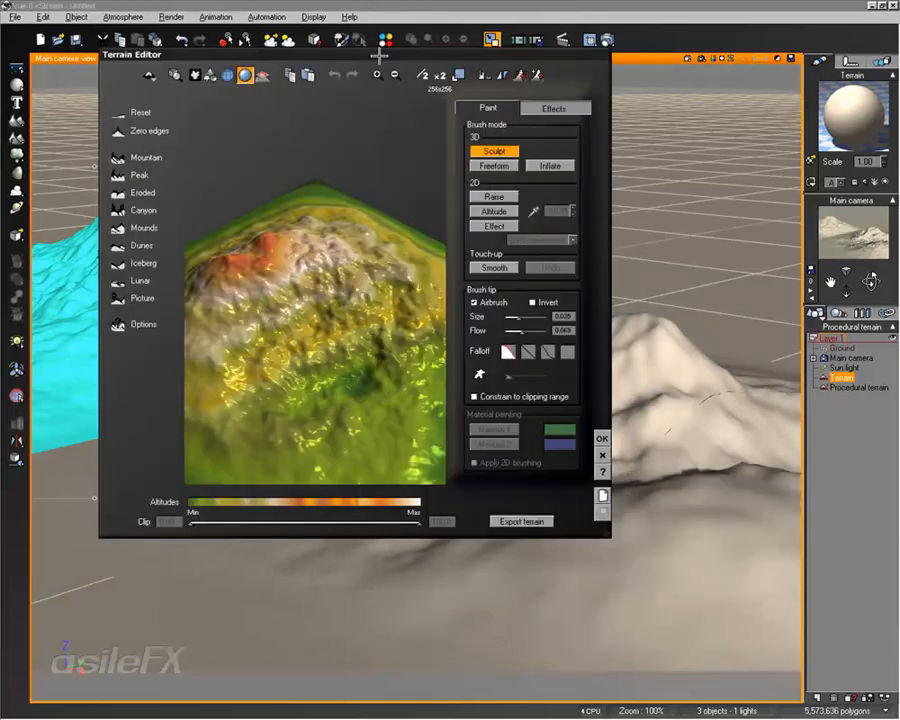
left_click_drag(376, 56, 307, 57)
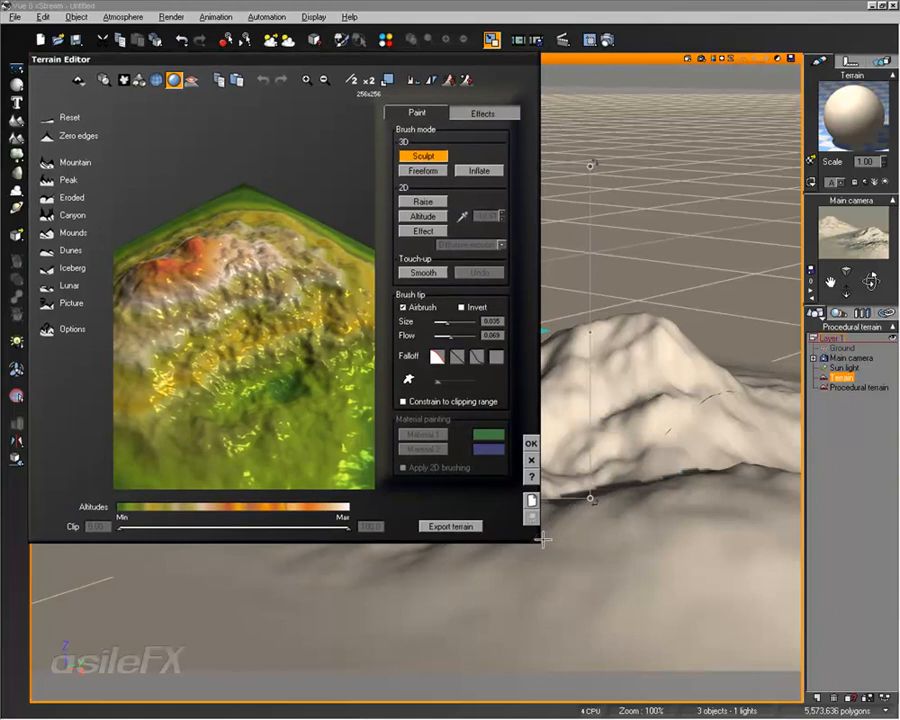
left_click_drag(548, 548, 797, 700)
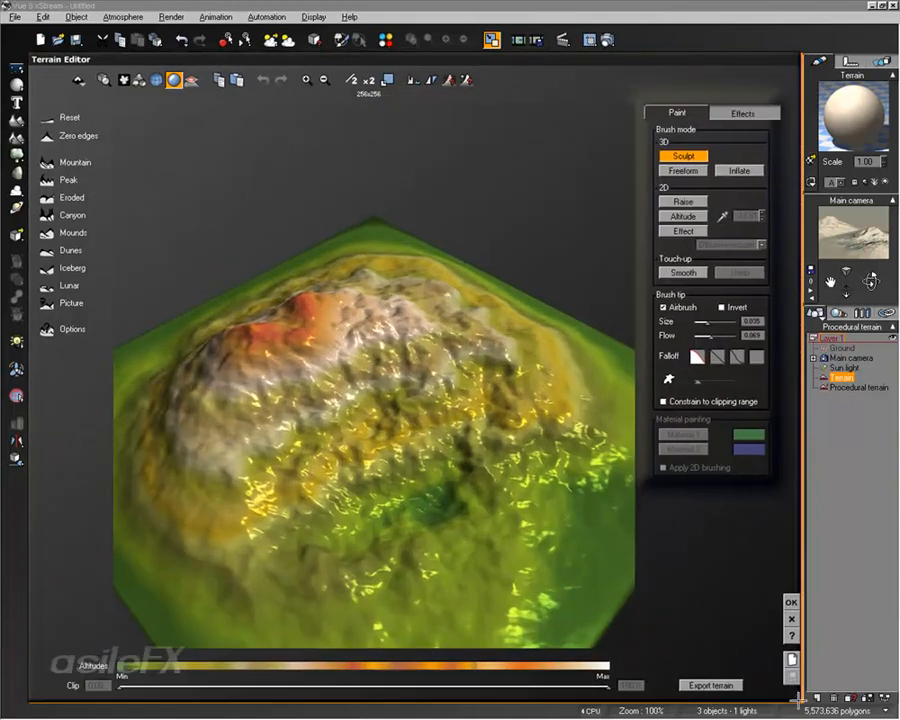
right_click_drag(385, 502, 311, 449)
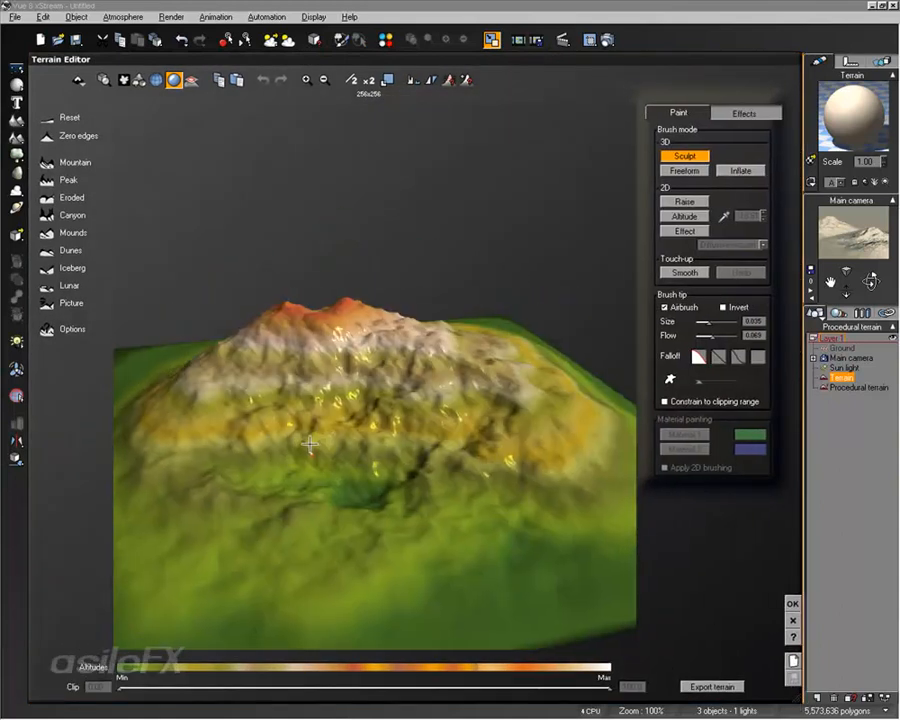
left_click(792, 604)
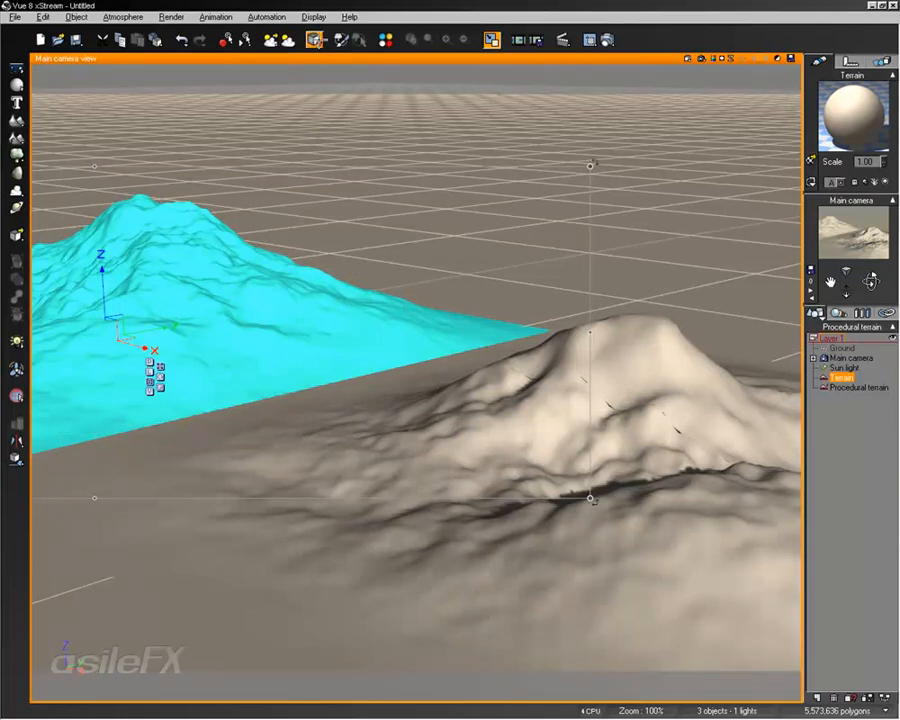
Open the standard terrain's Terrain Editor three other ways, closing it each time
left_click(315, 38)
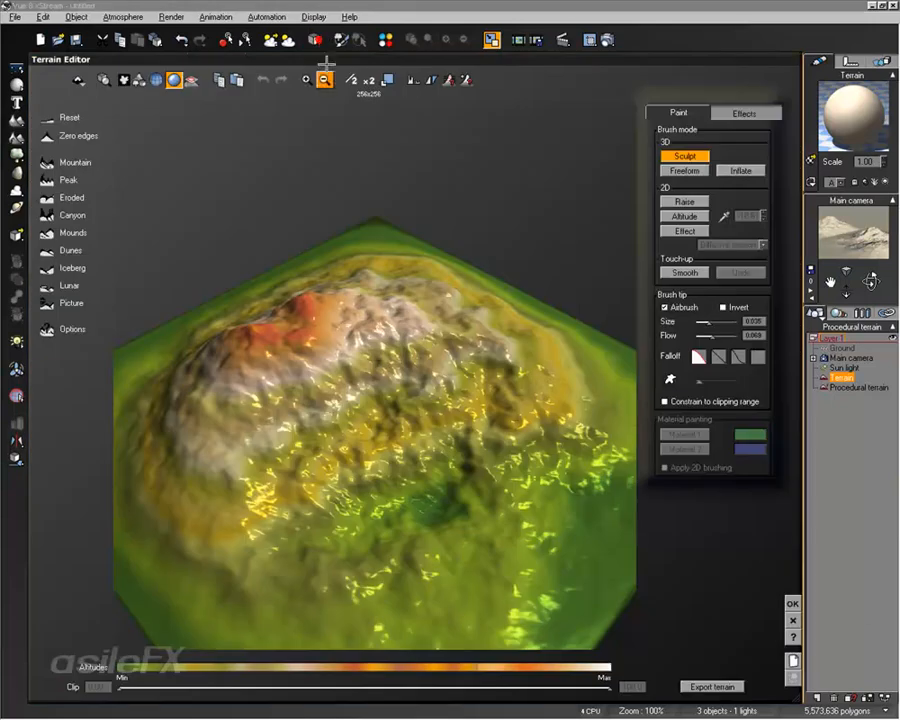
left_click(792, 603)
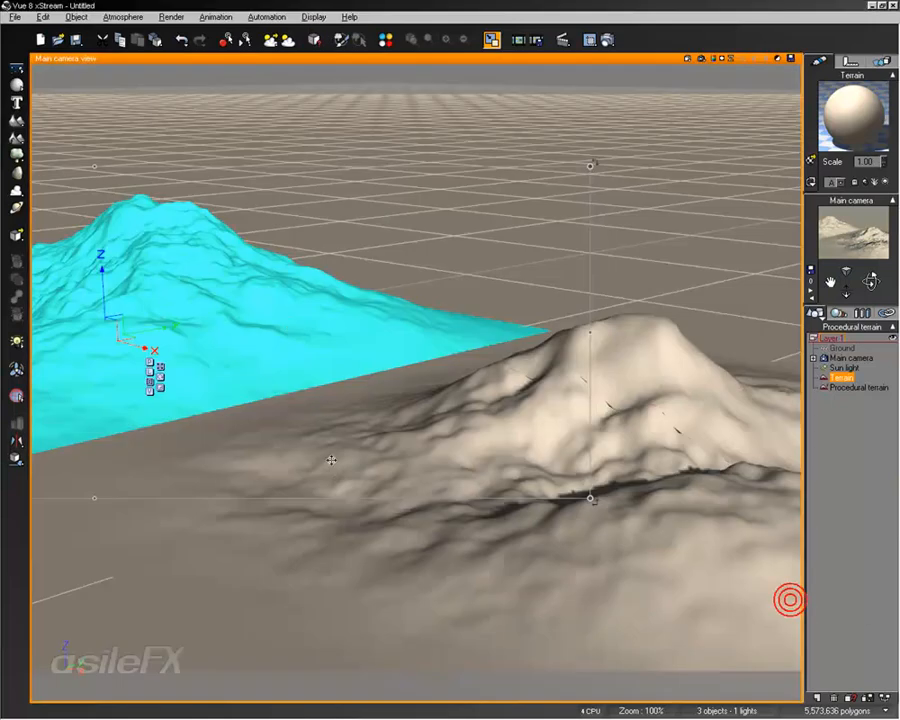
right_click(330, 186)
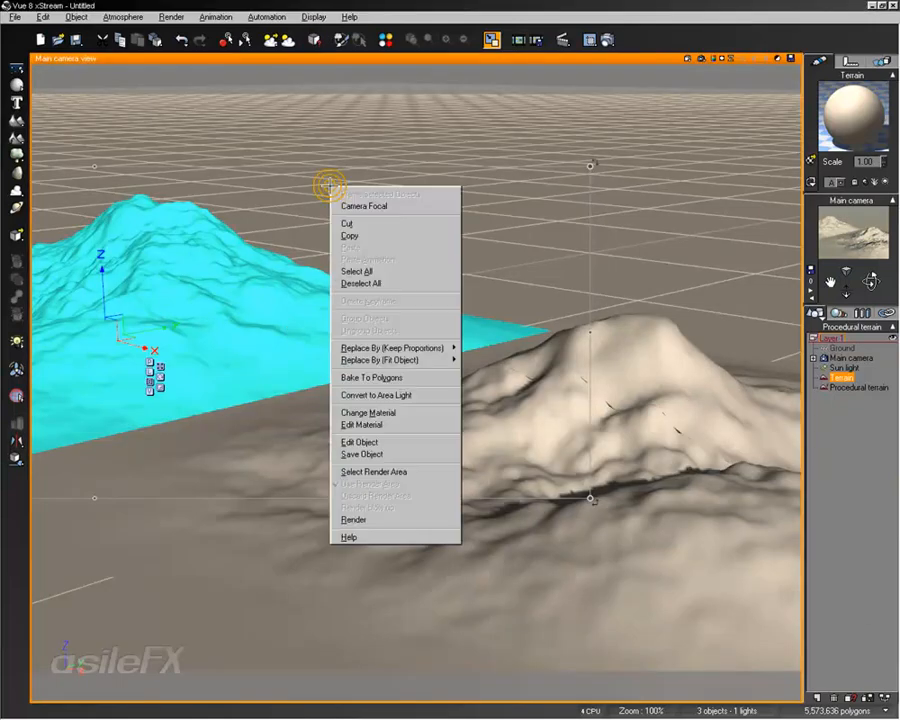
left_click(356, 441)
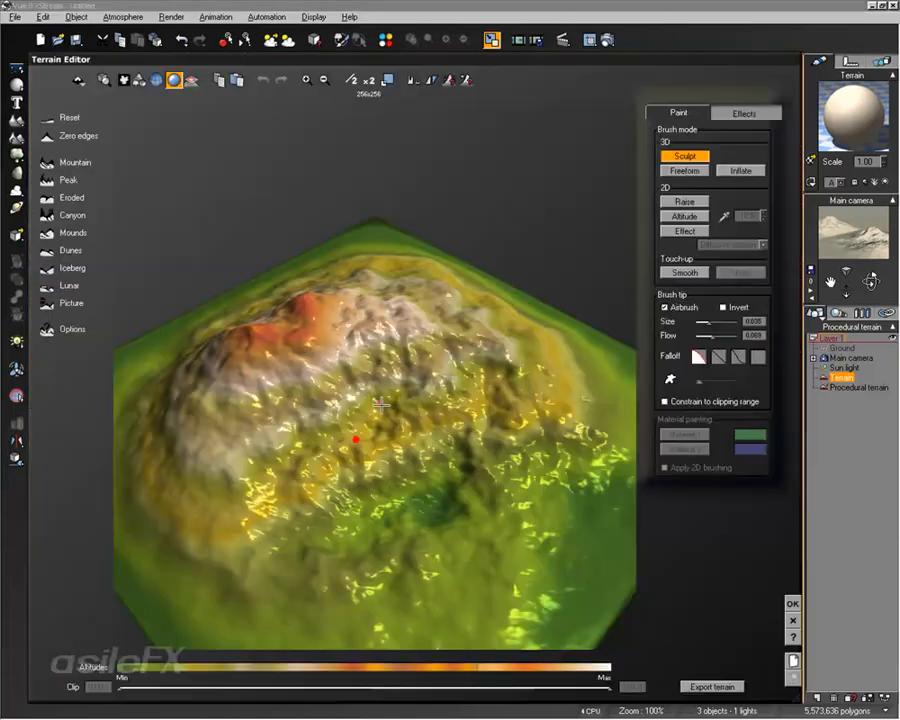
left_click(793, 603)
double_click(843, 377)
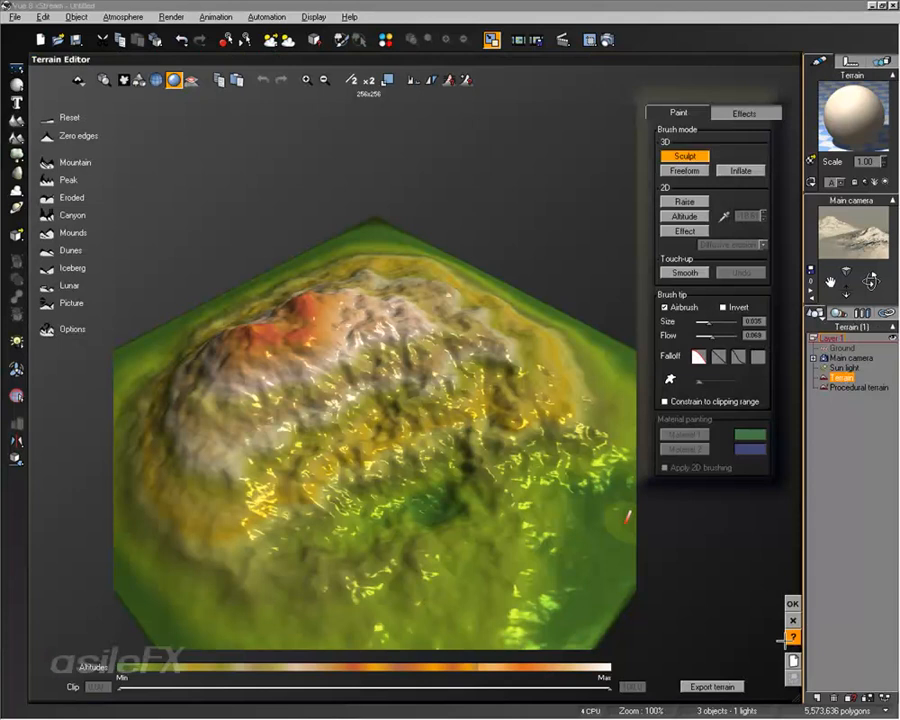
left_click(793, 604)
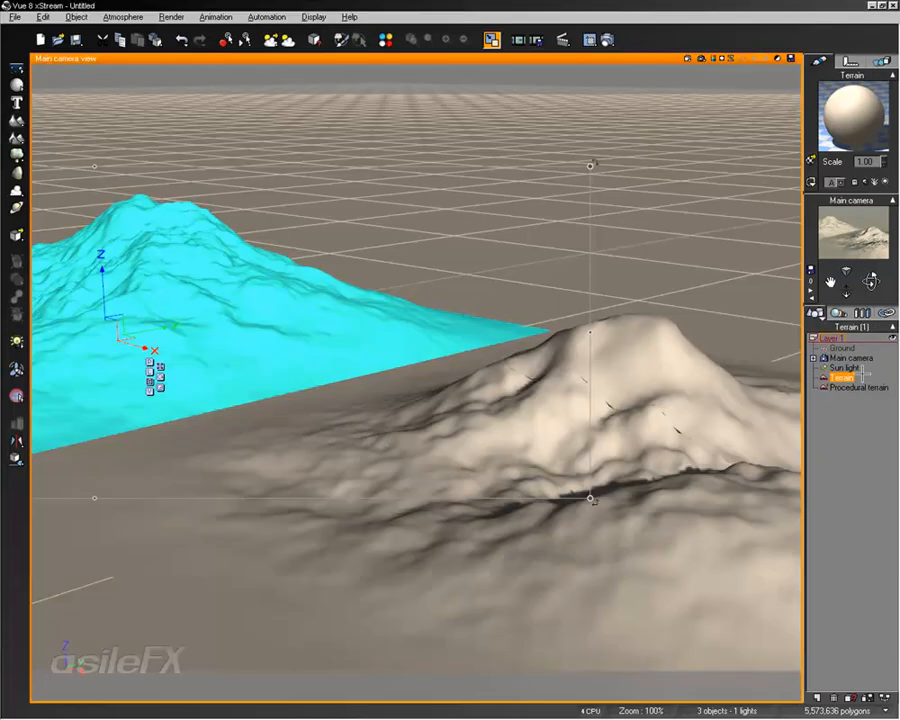
Sort the object list by types and expand the Terrains and Cameras groups
left_click(817, 314)
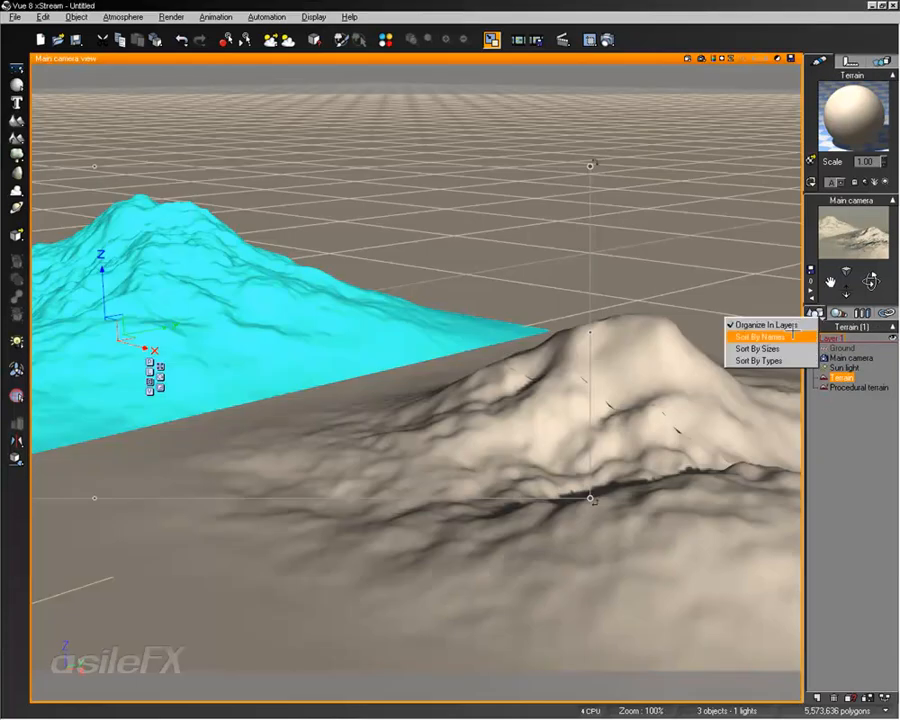
left_click(775, 360)
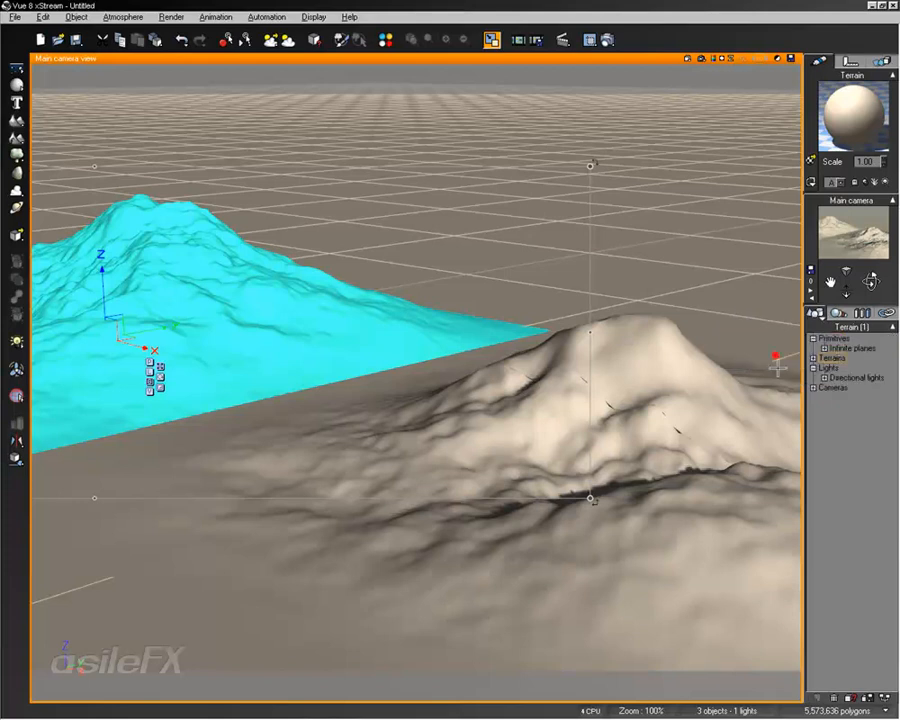
left_click(813, 357)
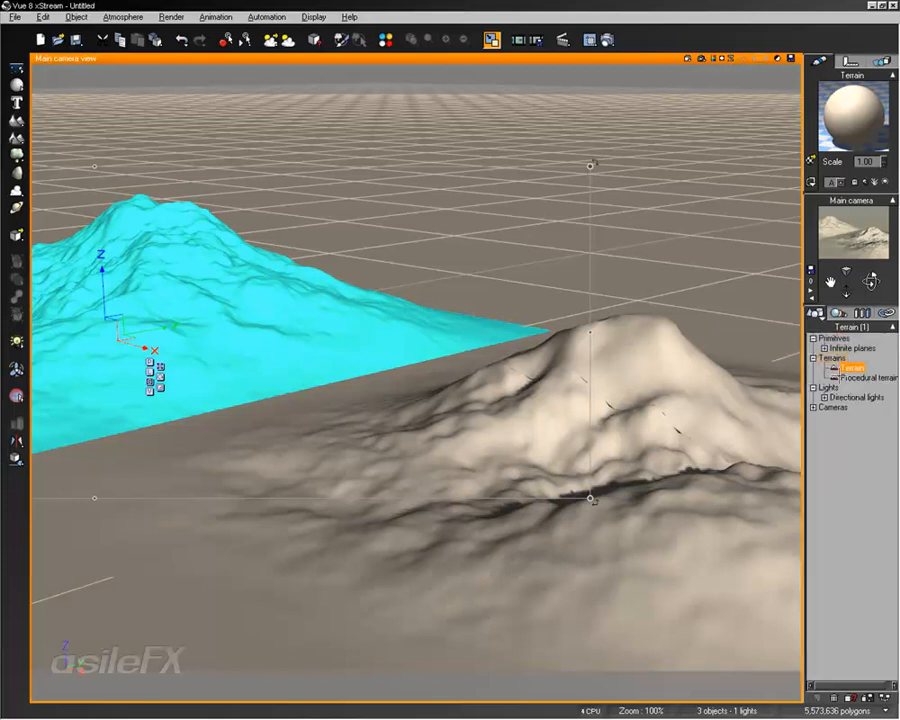
left_click(813, 407)
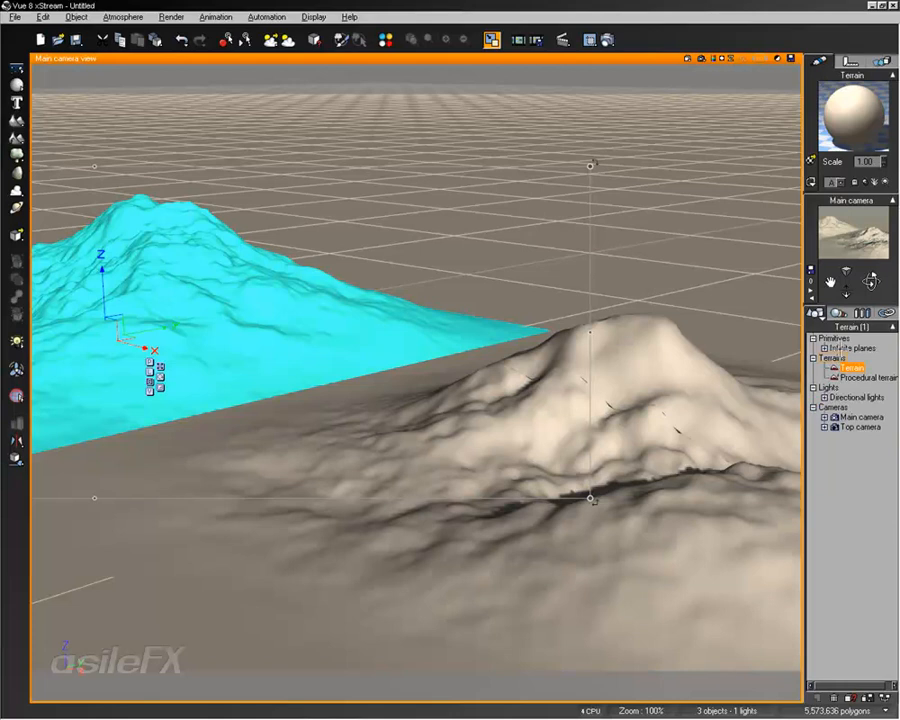
Switch the object list to sorting by names and by sizes, returning to organizing in layers
left_click(821, 317)
left_click(792, 339)
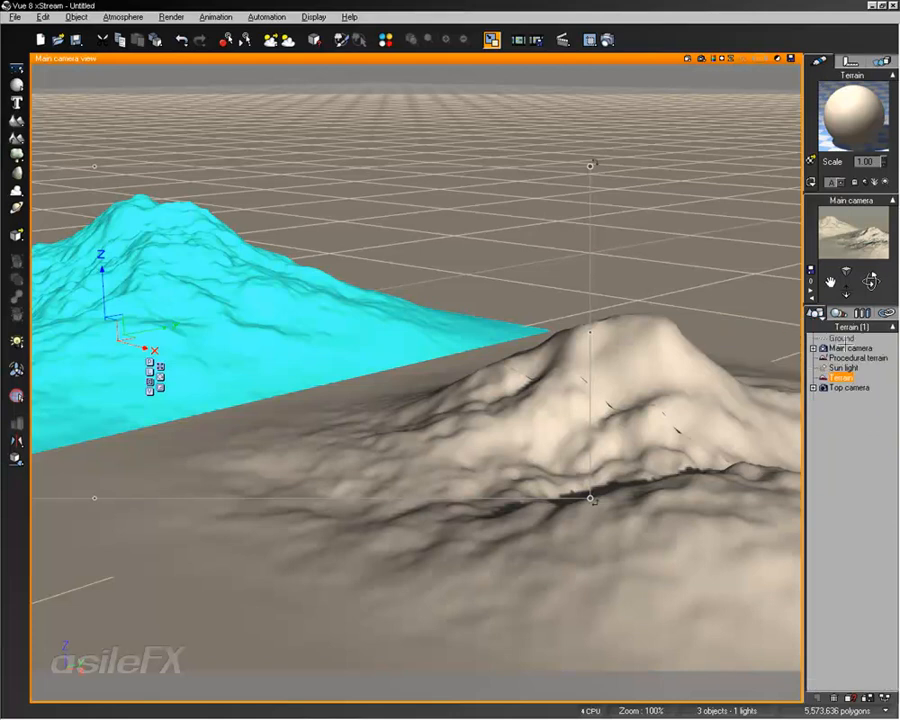
left_click(821, 317)
left_click(773, 345)
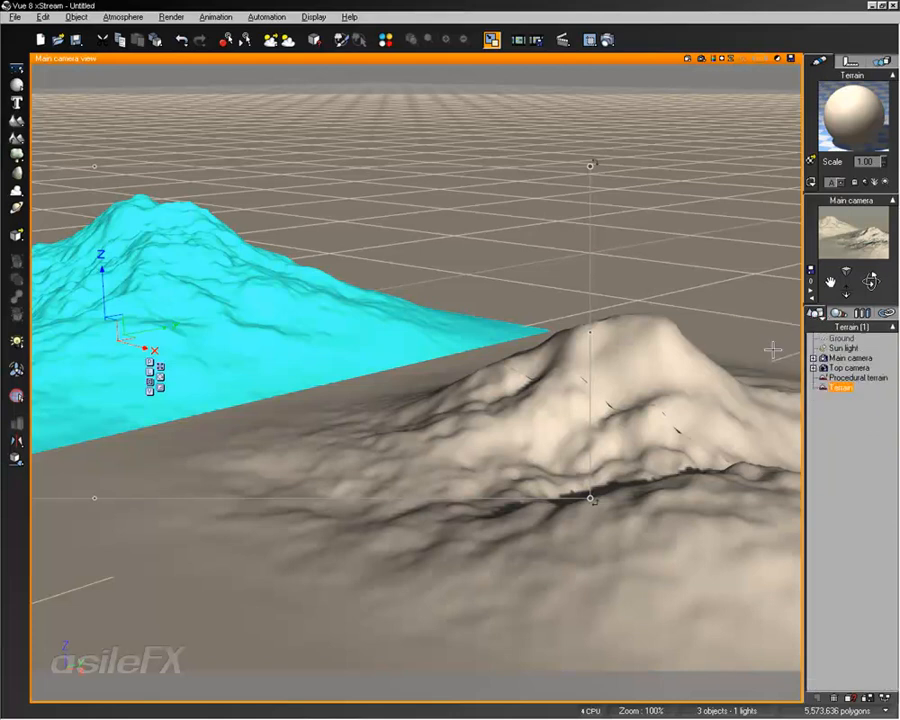
left_click(821, 317)
left_click(765, 318)
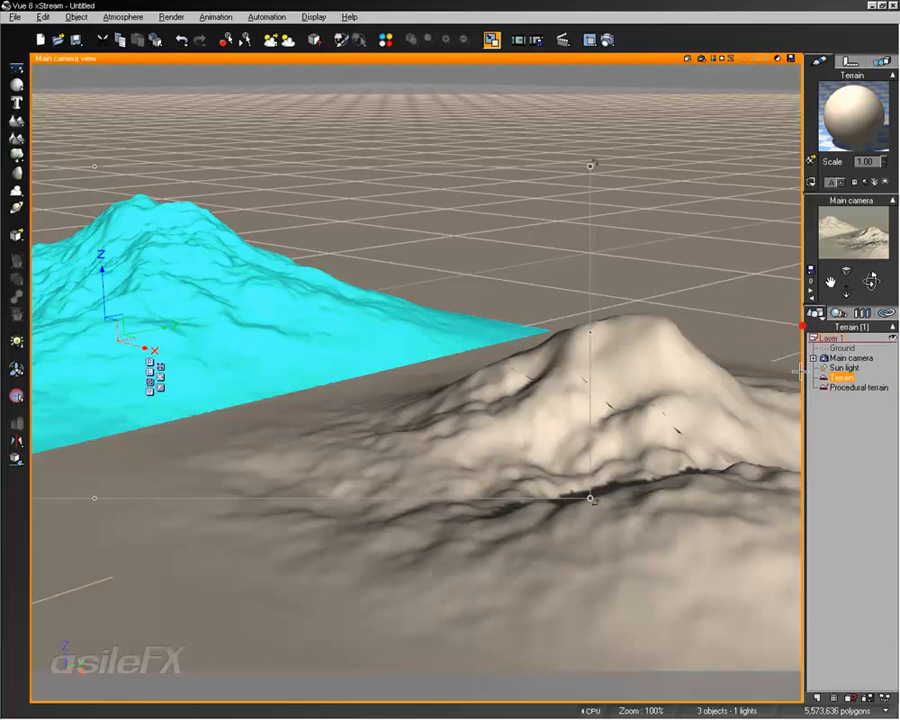
Create a new layer named Terrains and move both terrains into it
left_click(818, 697)
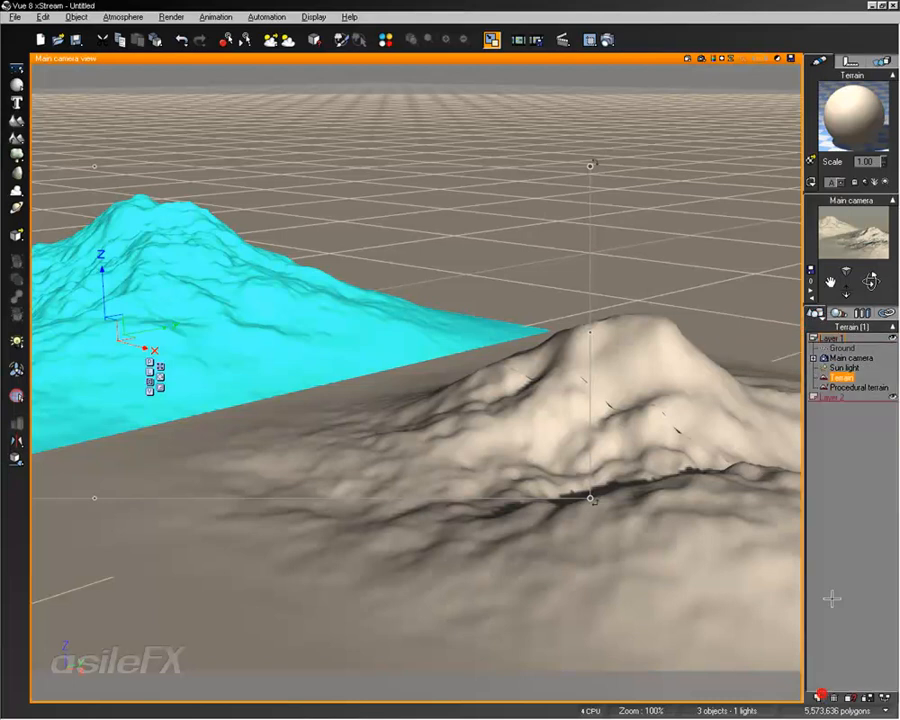
left_click(828, 397)
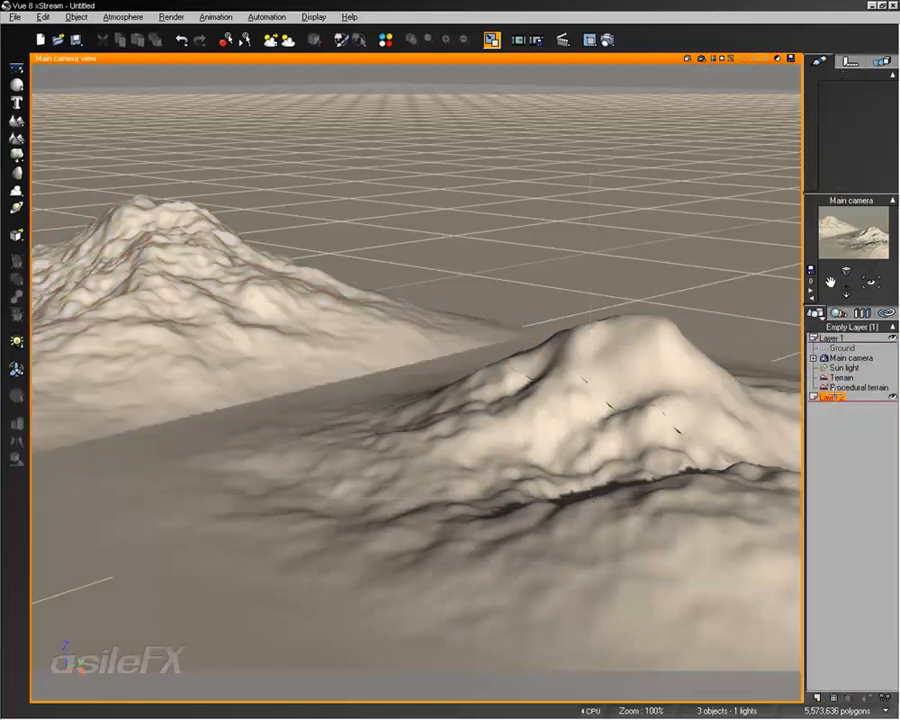
double_click(836, 397)
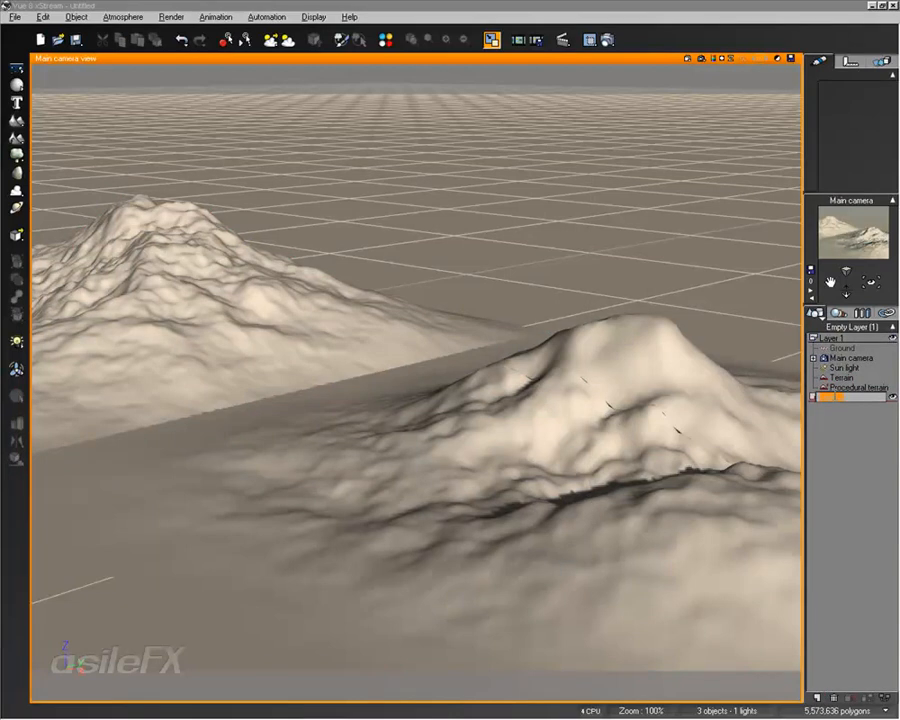
type("Terrain")
key("Return")
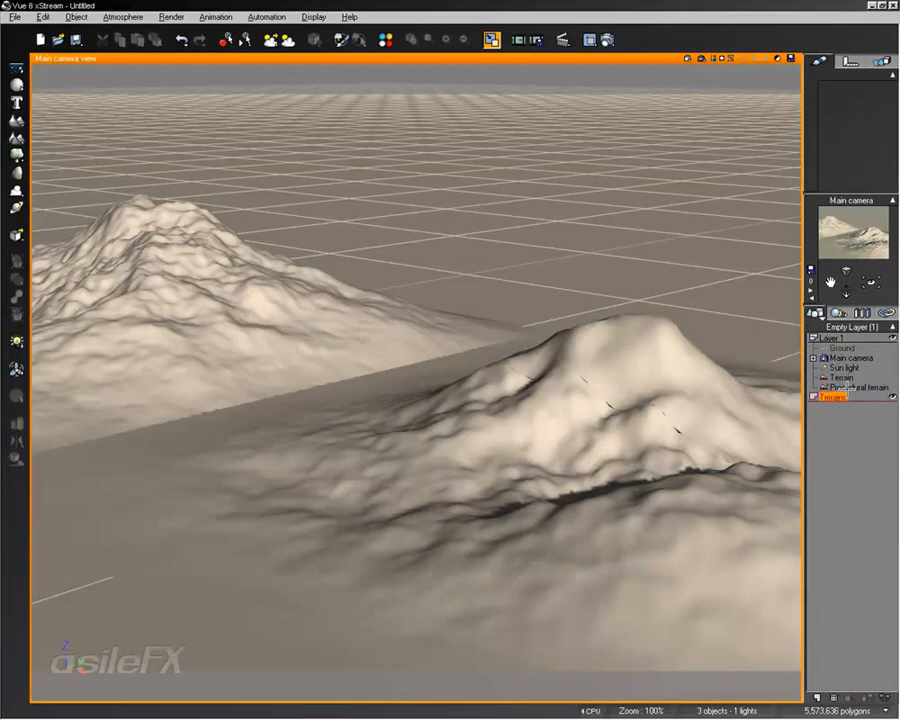
mouse_move(843, 385)
left_mouse_down()
mouse_move(842, 414)
mouse_move(840, 380)
mouse_move(843, 400)
left_mouse_up()
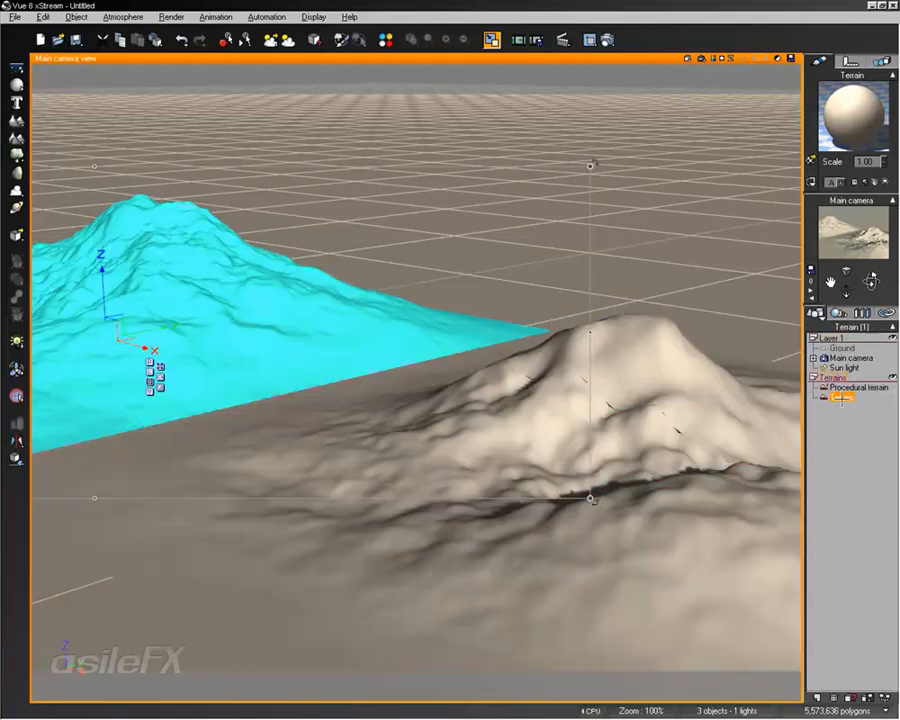
Cycle the Terrains layer's visibility states, leaving the layer locked
left_click(892, 376)
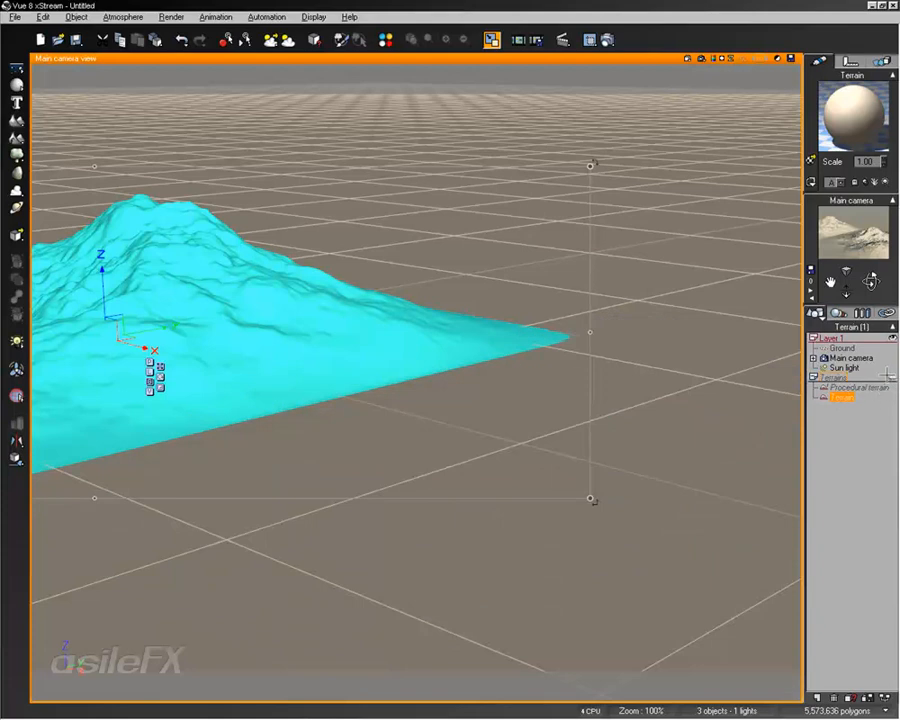
left_click(861, 437)
left_click(892, 377)
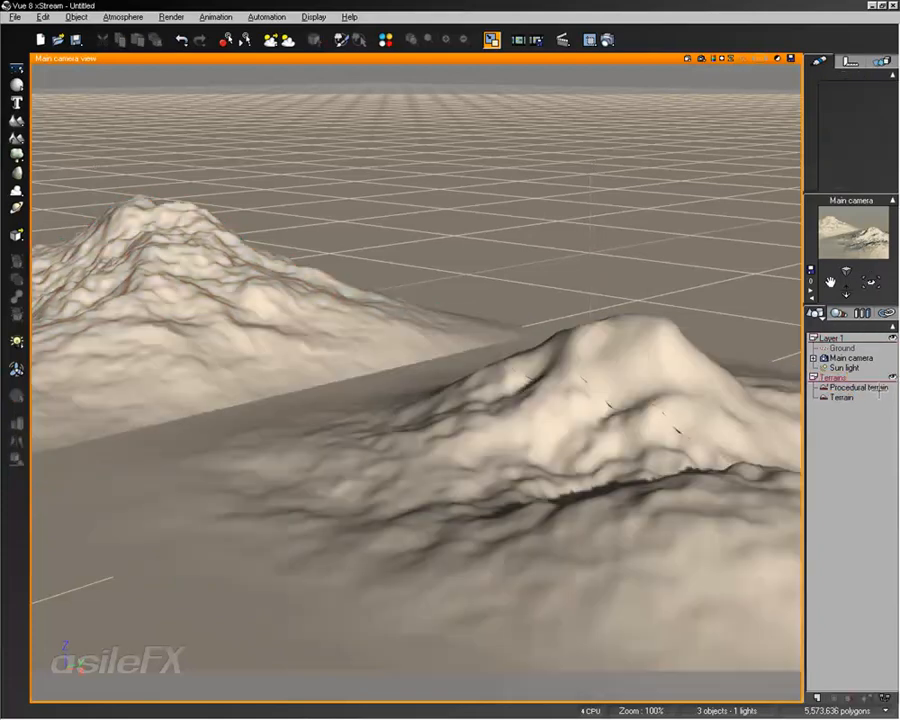
left_click(892, 377)
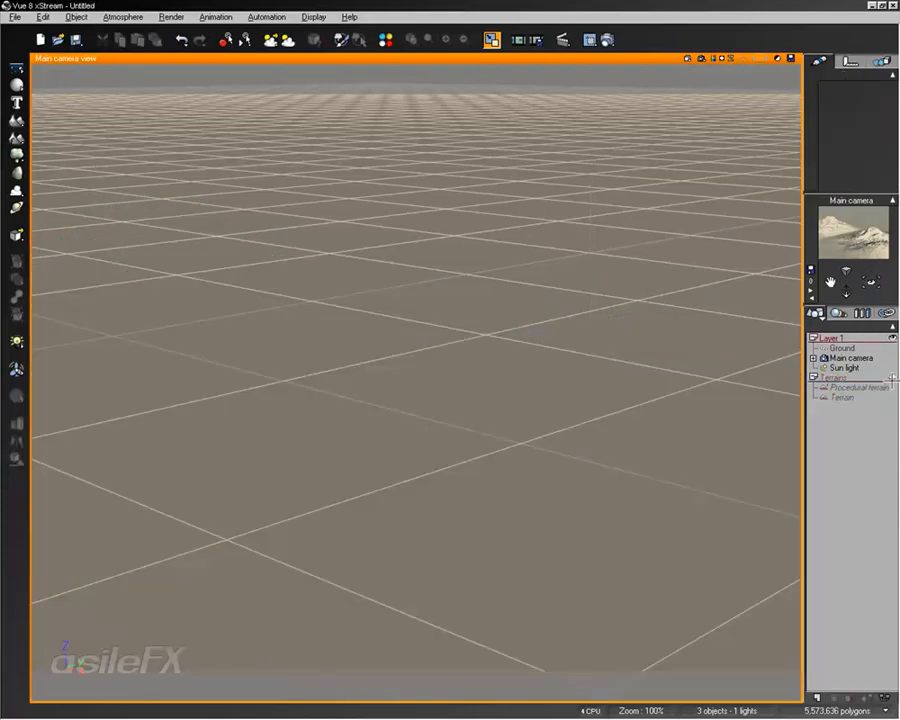
left_click(892, 377)
Try to select and move the terrains of the locked layer in the viewport
left_click(421, 441)
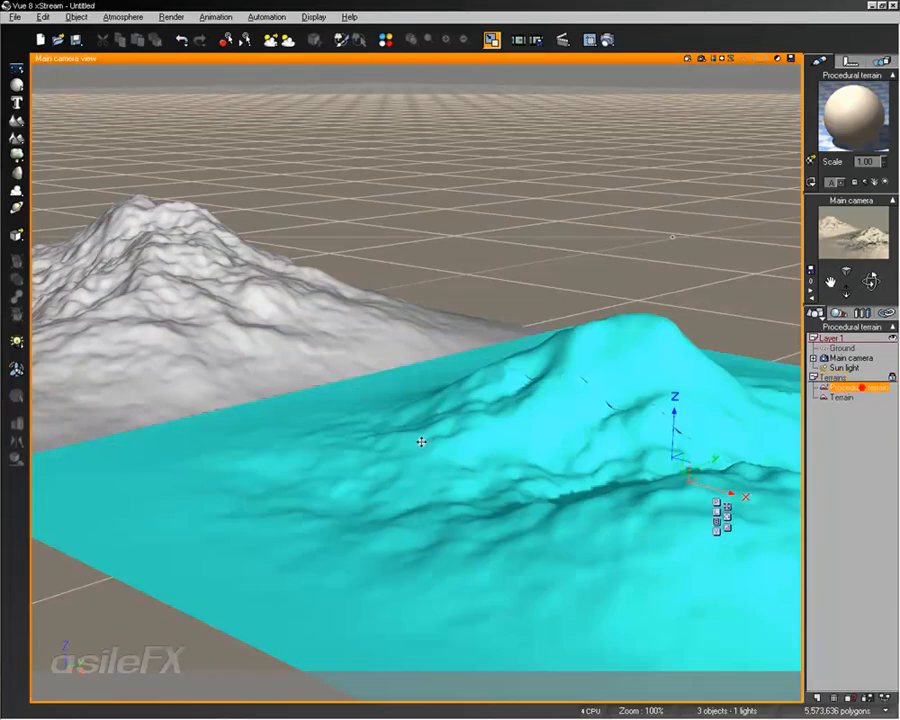
left_click_drag(667, 474, 565, 499)
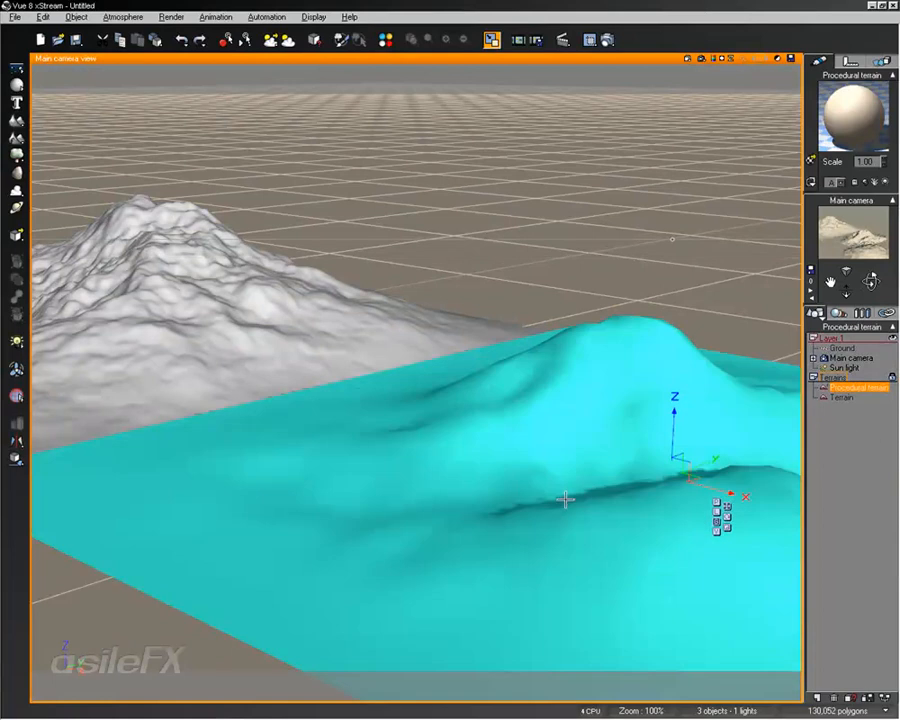
left_click(841, 430)
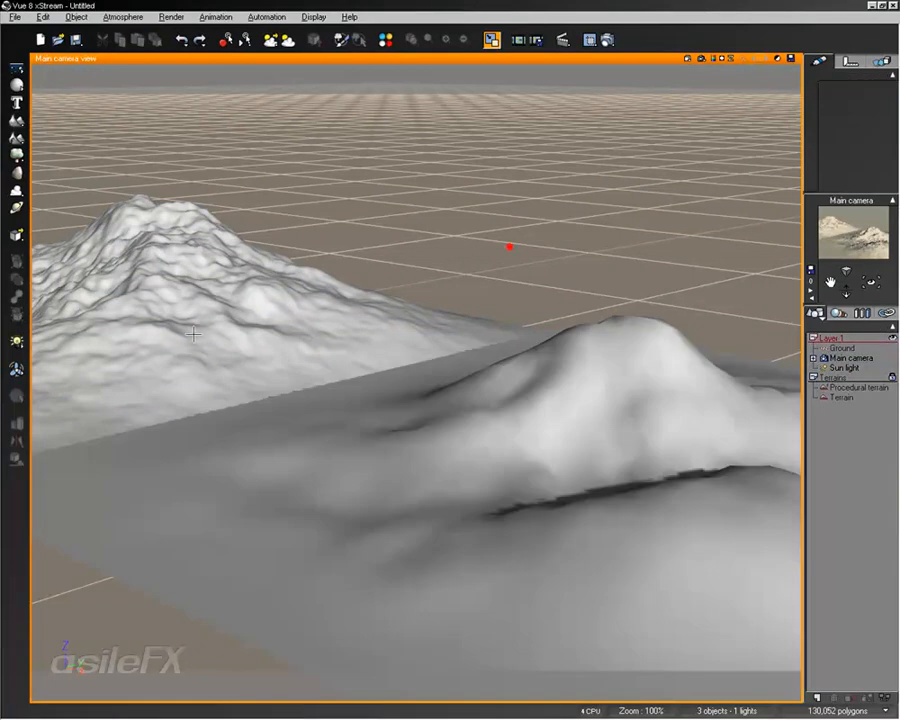
left_click(580, 349)
left_click(710, 389)
left_click(154, 242)
left_click(338, 488)
left_click(842, 398)
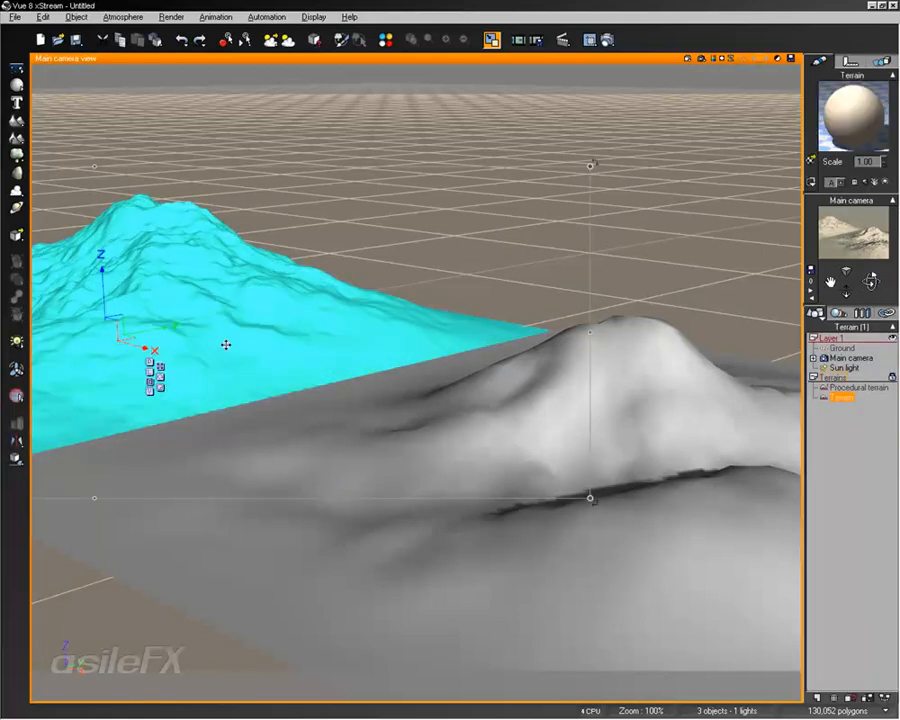
left_click(621, 165)
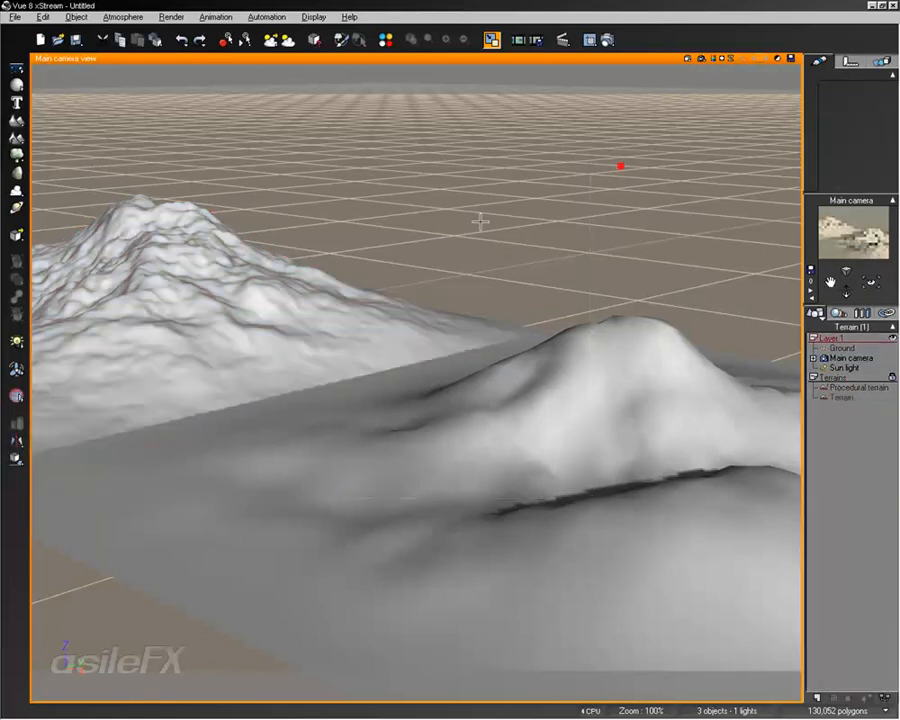
left_click(343, 455)
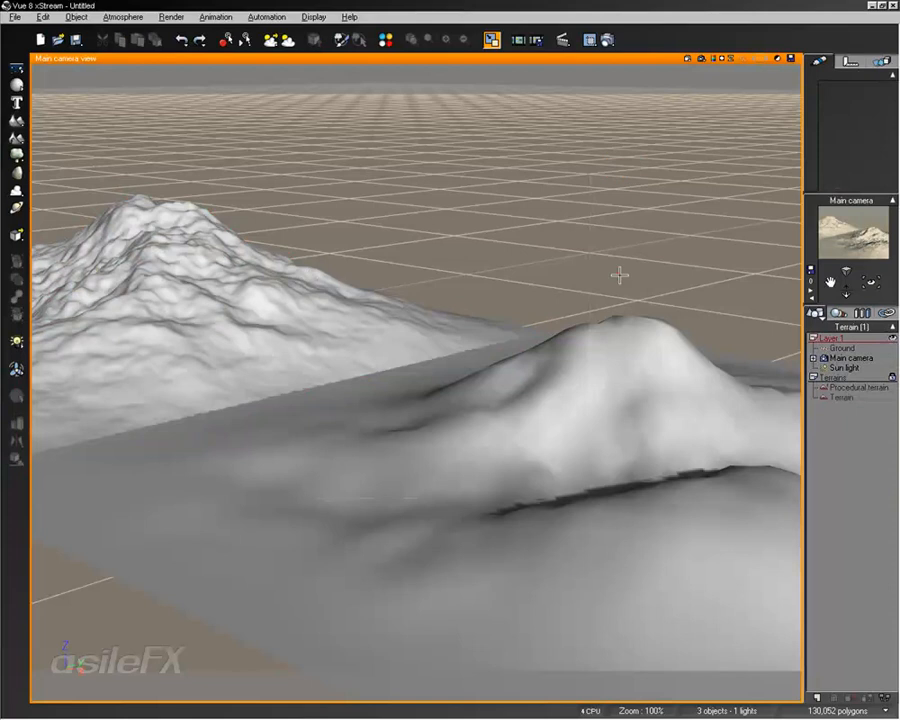
left_click_drag(152, 208, 613, 498)
Unlock the Terrains layer so its terrains are visible and selectable again
left_click(891, 377)
left_click(891, 377)
left_click(846, 461)
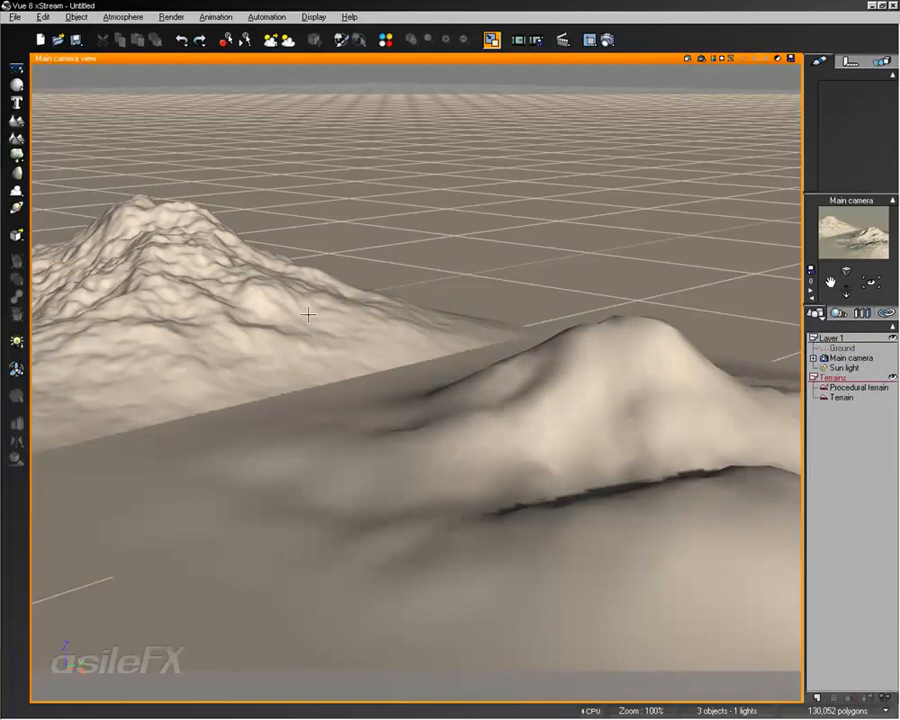
Open the standard terrain in the Terrain Editor from the viewport and orbit its preview
left_click(267, 307)
double_click(251, 293)
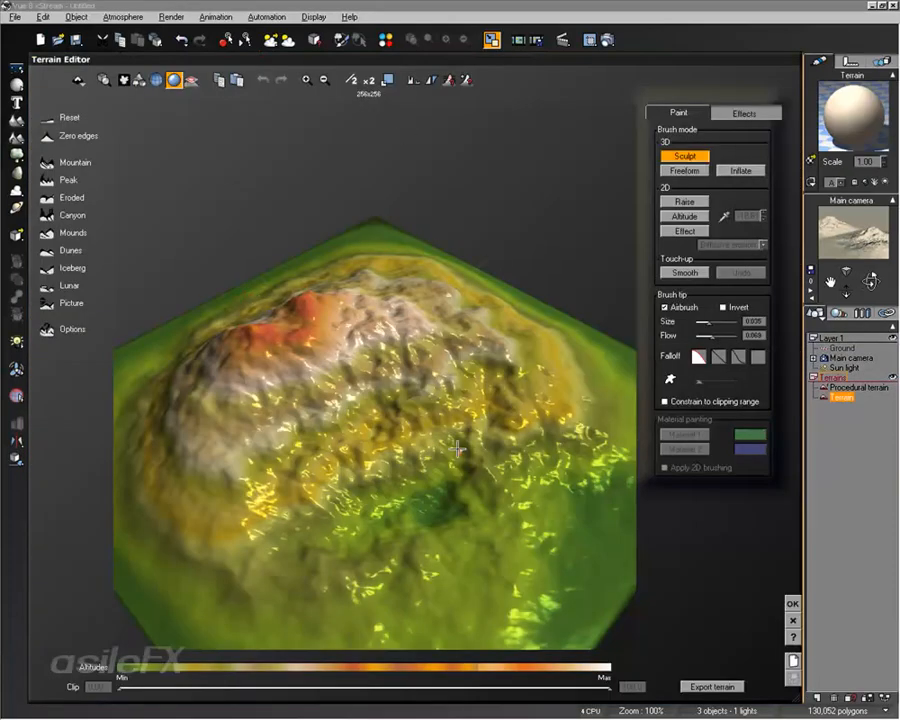
right_click_drag(459, 456, 453, 409)
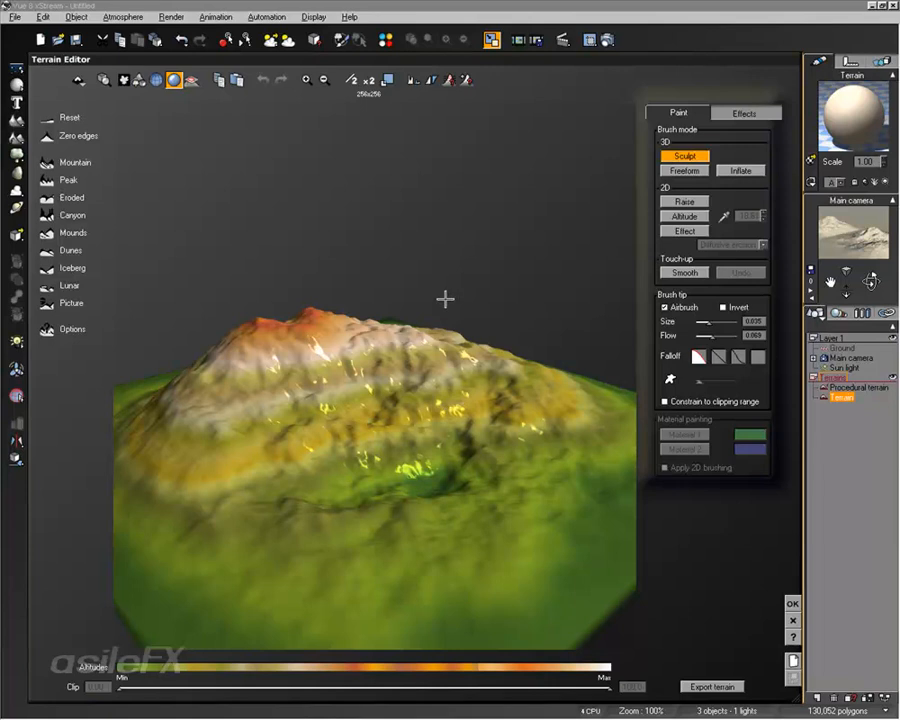
left_click_drag(446, 313, 361, 370)
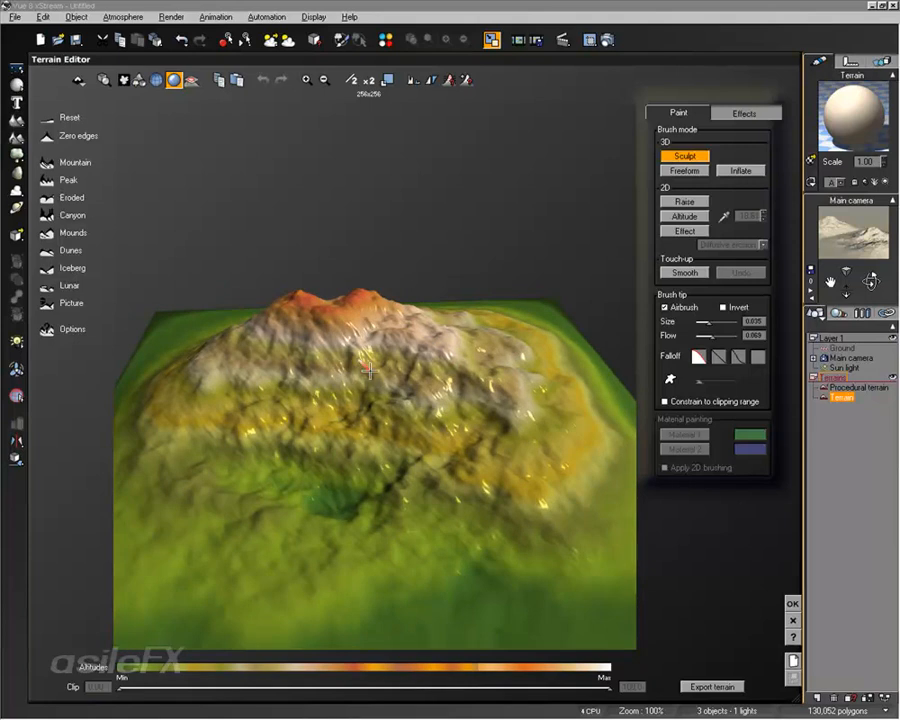
left_click_drag(361, 370, 462, 383)
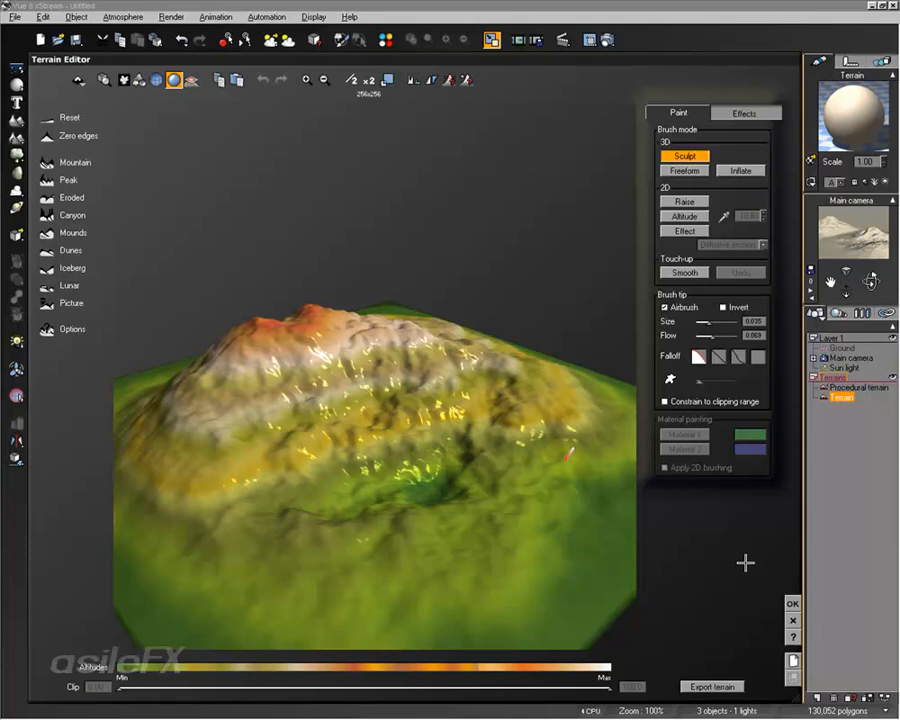
Double the terrain resolution to 512x512, then resize the terrain to 1024 x 1024
left_click(370, 79)
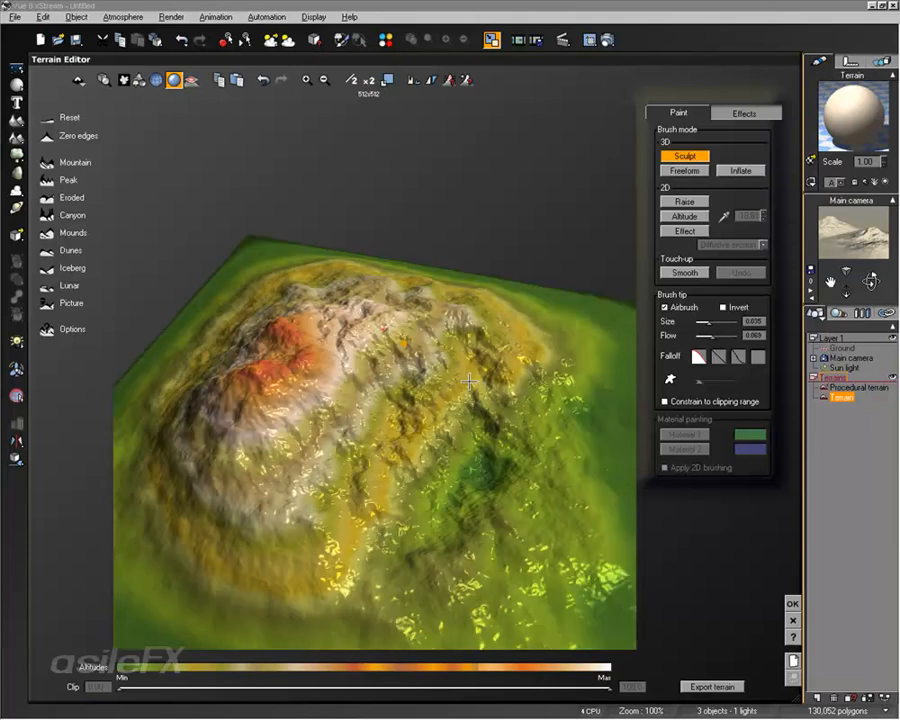
right_click_drag(469, 381, 413, 350)
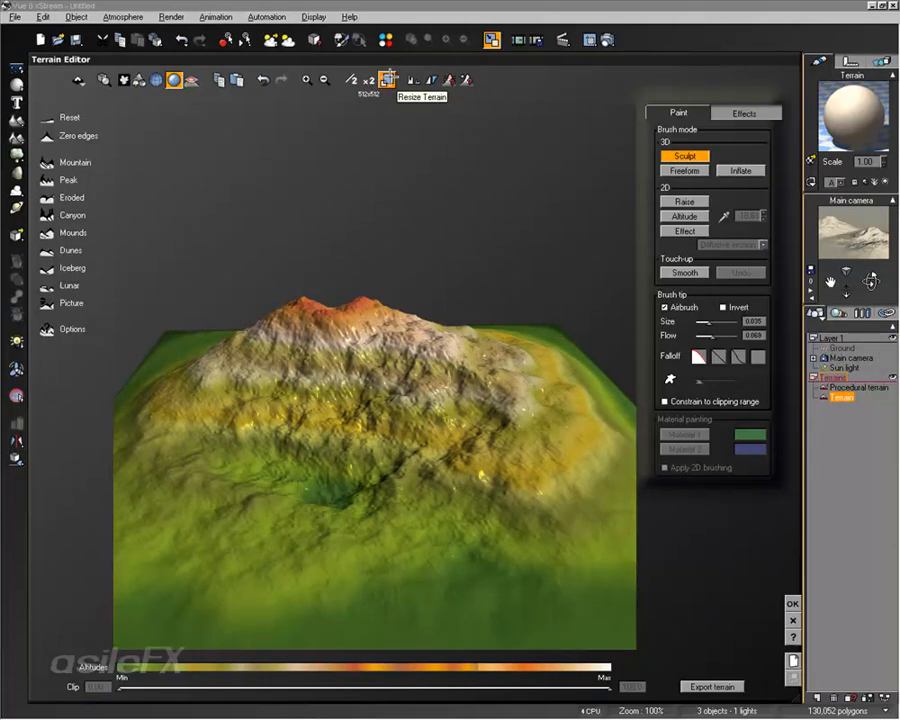
left_click(387, 79)
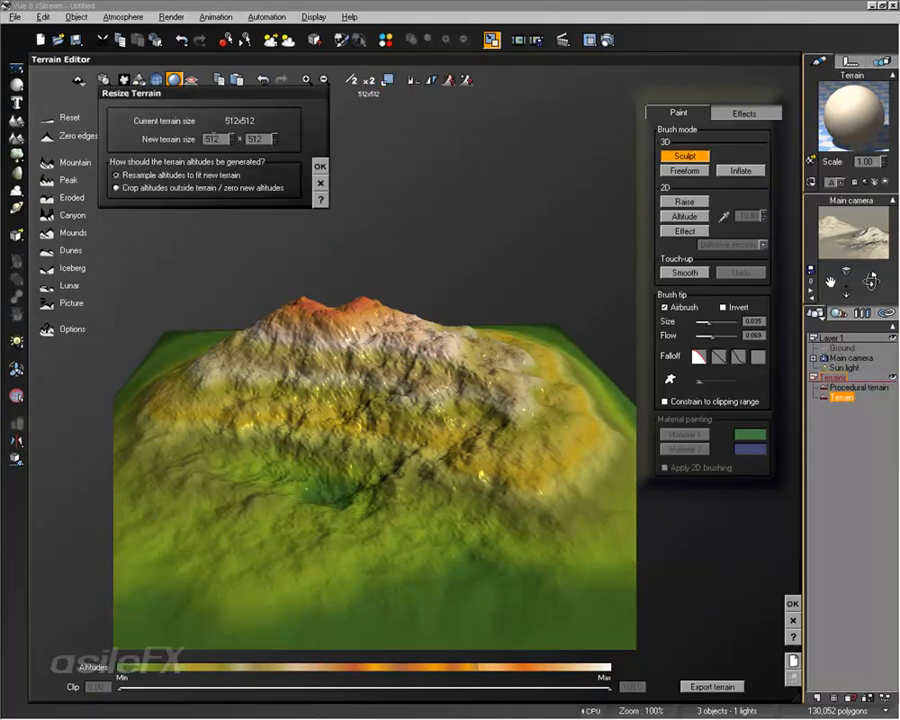
double_click(214, 139)
type("1")
double_click(250, 137)
type("10")
left_click(320, 166)
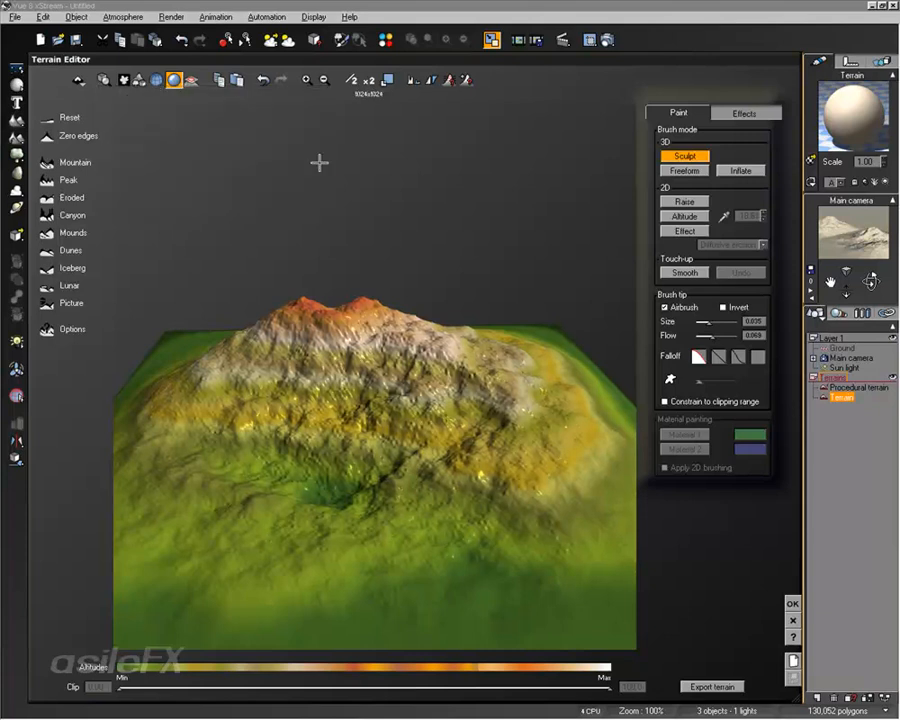
Apply the Mountain preset to the terrain and zero its edges
right_click_drag(371, 287, 352, 280)
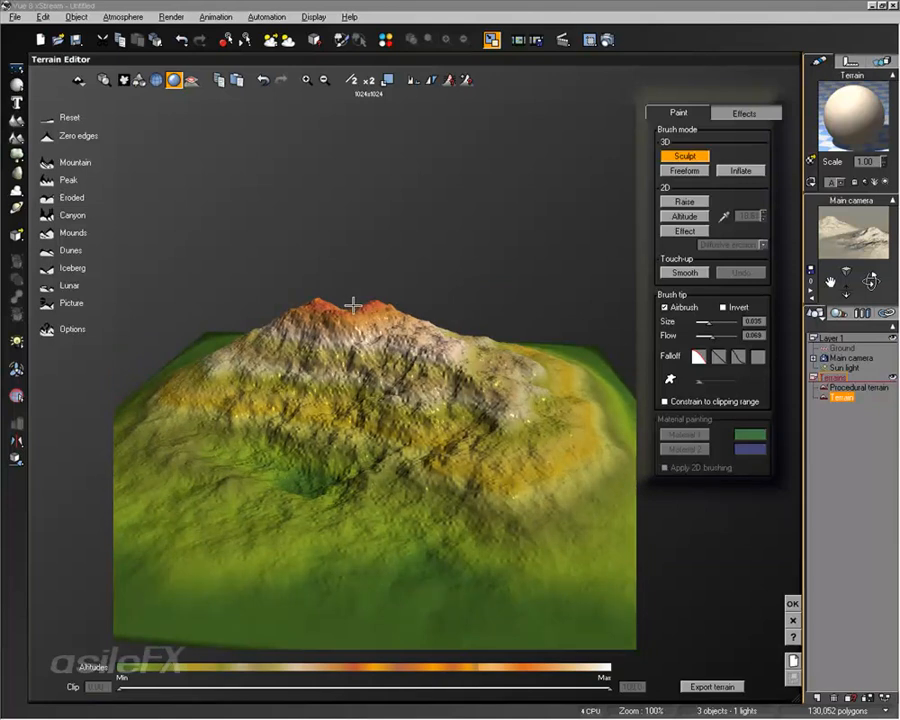
right_click_drag(352, 304, 302, 290)
left_click(48, 161)
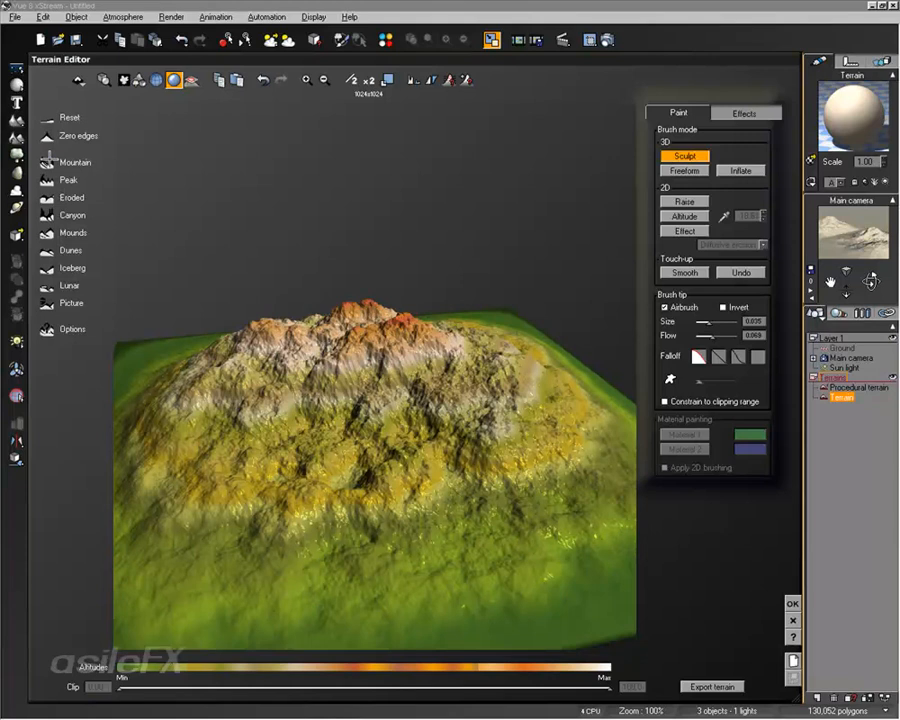
mouse_move(312, 398)
right_mouse_down()
mouse_move(278, 462)
mouse_move(324, 410)
right_mouse_up()
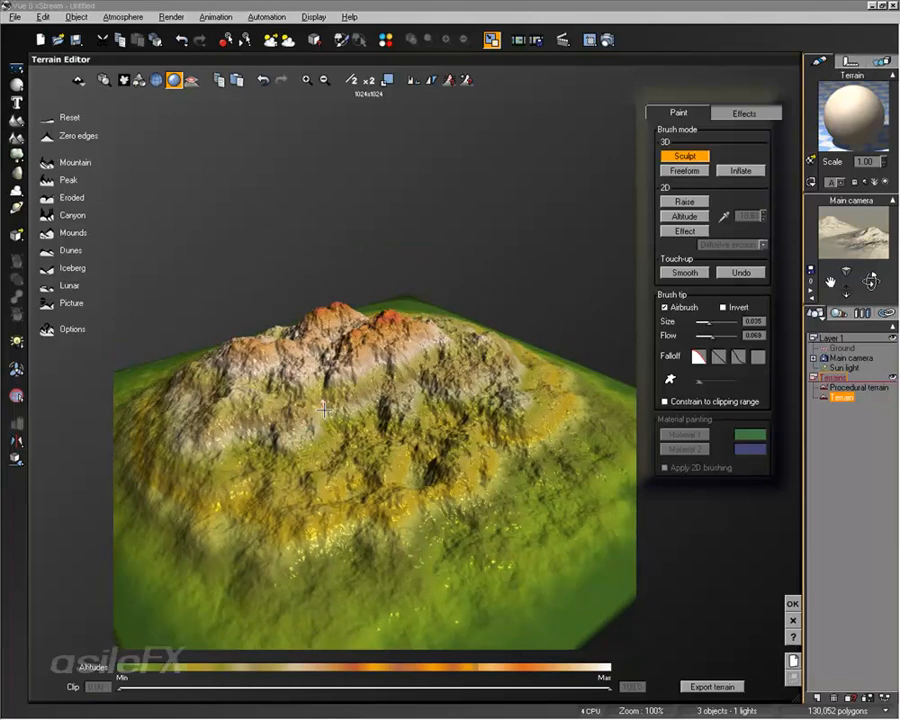
left_click(47, 135)
right_click_drag(303, 328, 298, 229)
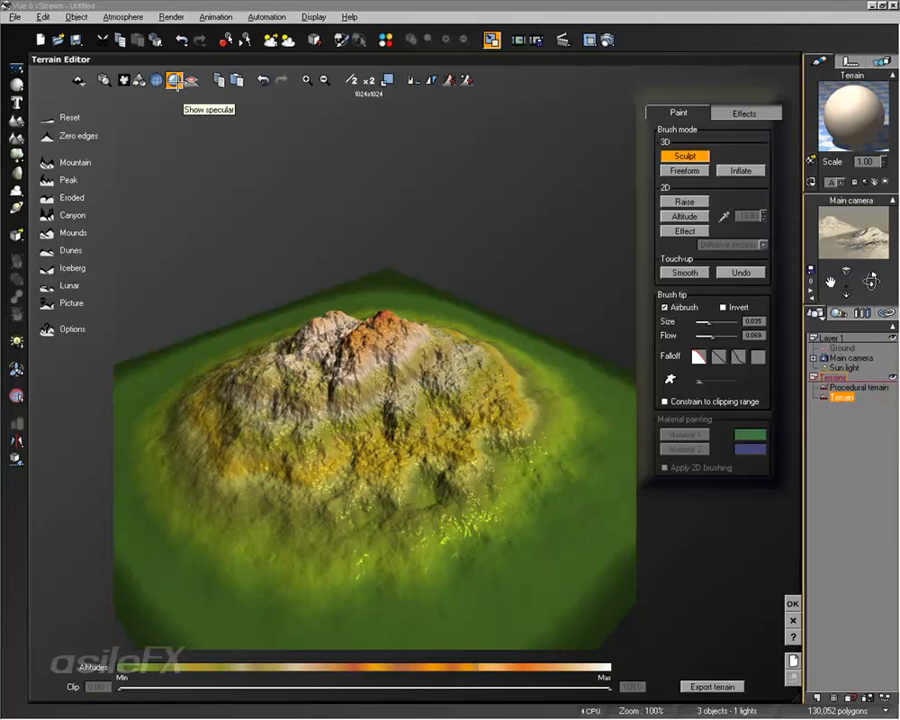
Turn off specular display and confirm the Terrain Editor changes
left_click(178, 83)
right_click_drag(400, 429, 435, 430)
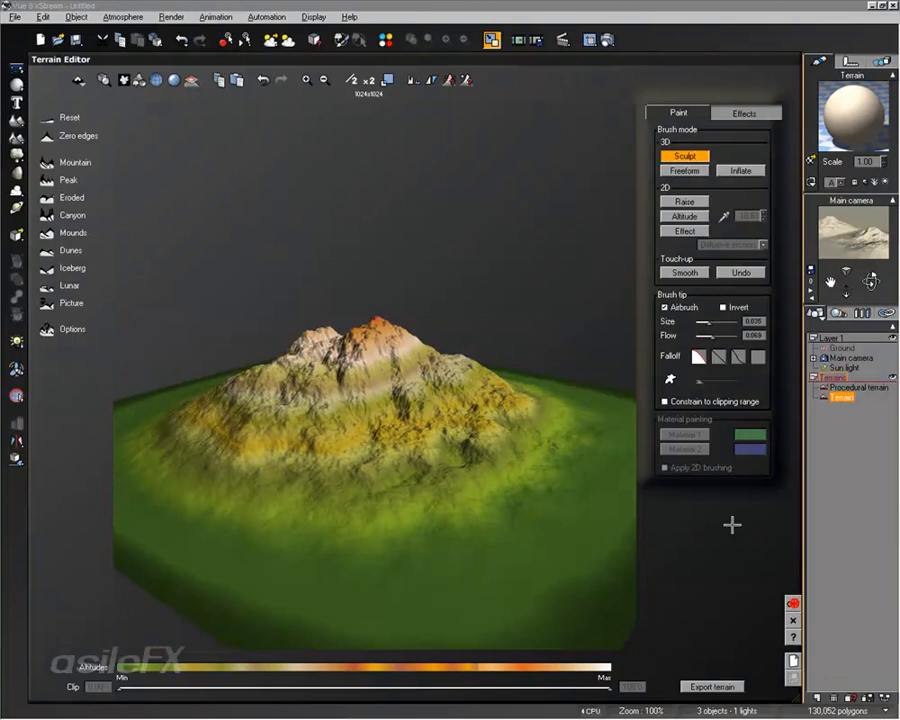
left_click(793, 603)
Open the procedural terrain in the Terrain Editor through Edit Object and orbit its preview
left_click(701, 408)
right_click(587, 413)
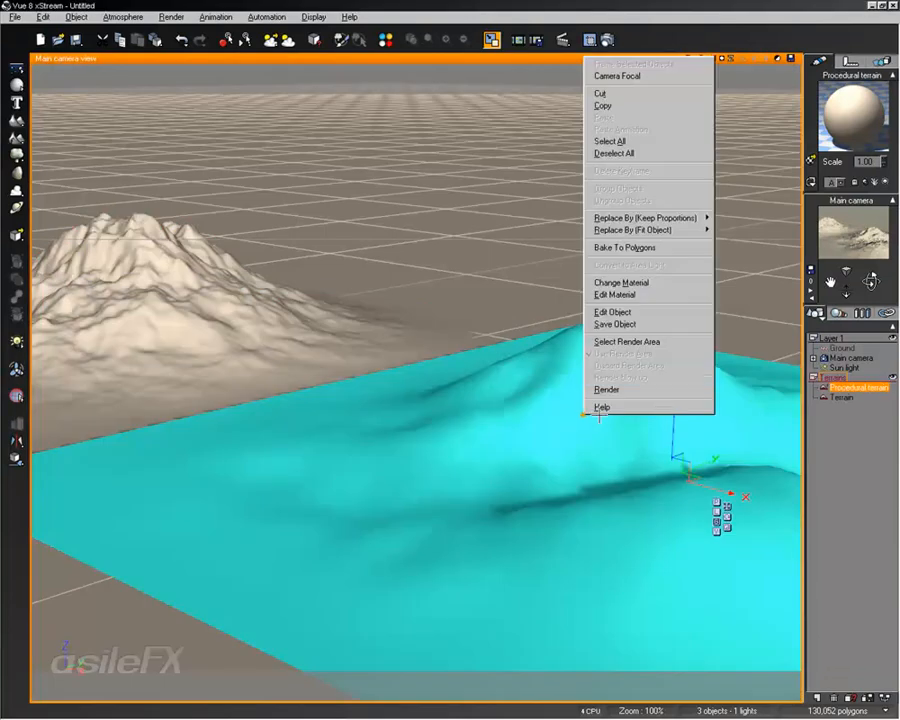
left_click(652, 310)
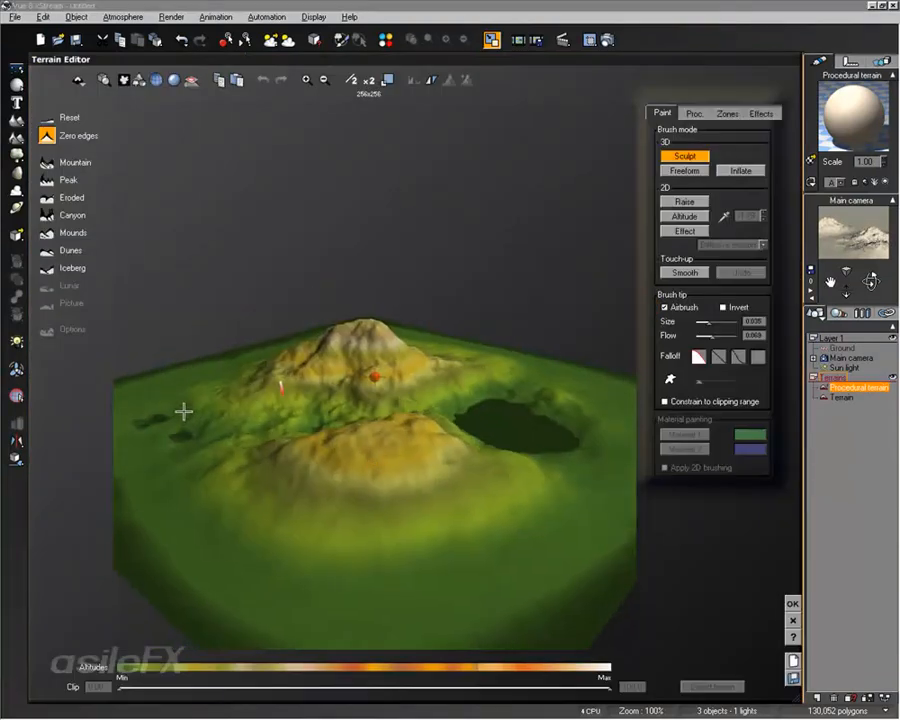
right_click_drag(437, 411, 265, 428)
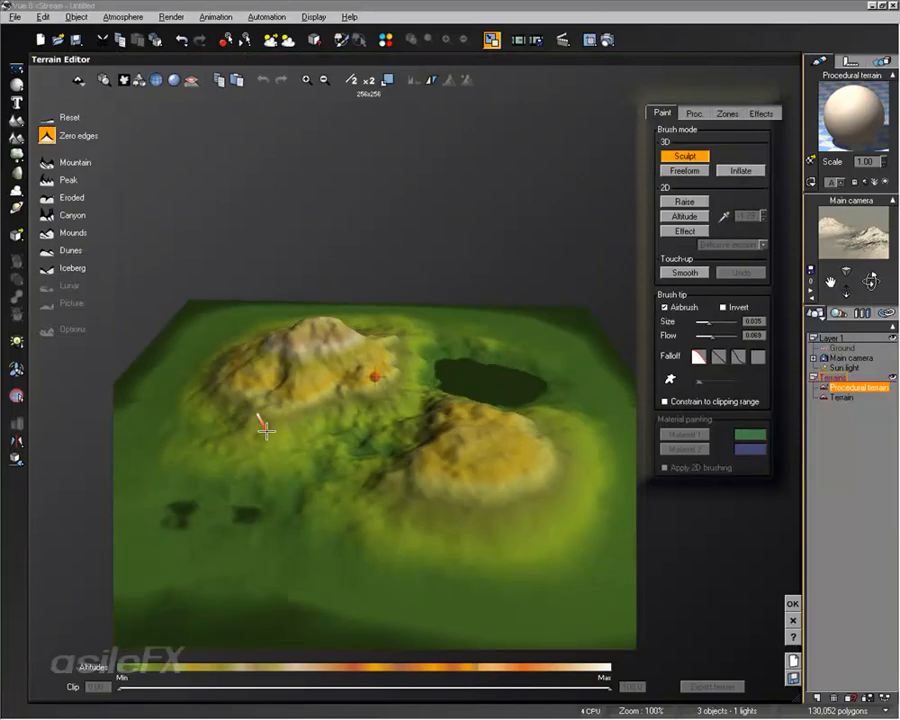
right_click_drag(275, 424, 305, 412)
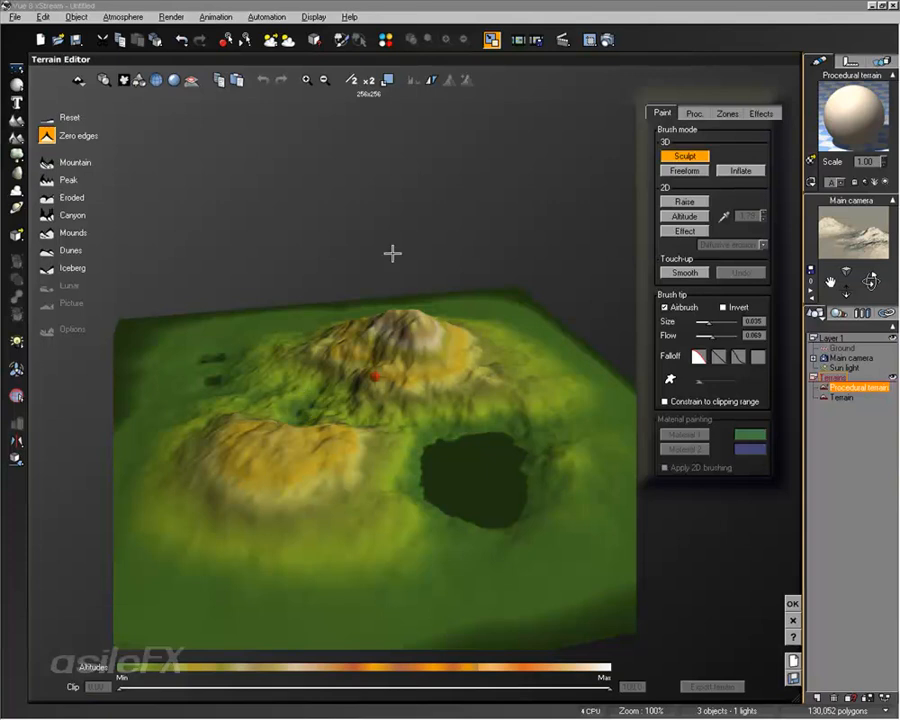
Set the procedural terrain's resolution to 1024x1024 and inspect the detailed preview up close
left_click(388, 79)
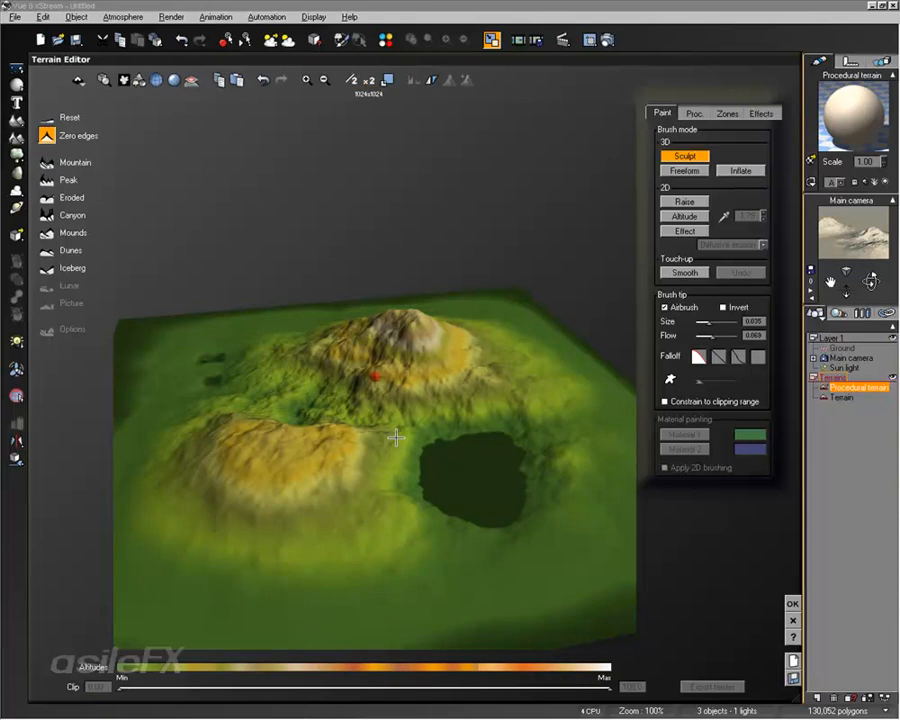
right_click_drag(398, 428, 493, 424)
scroll(510, 412, "up", 8)
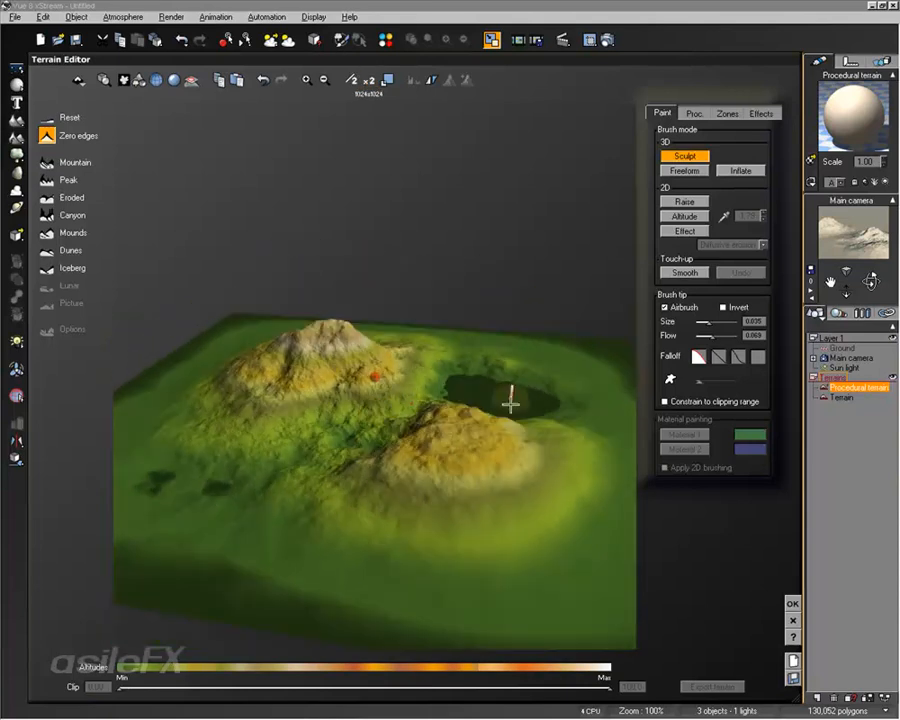
scroll(510, 419, "down", 6)
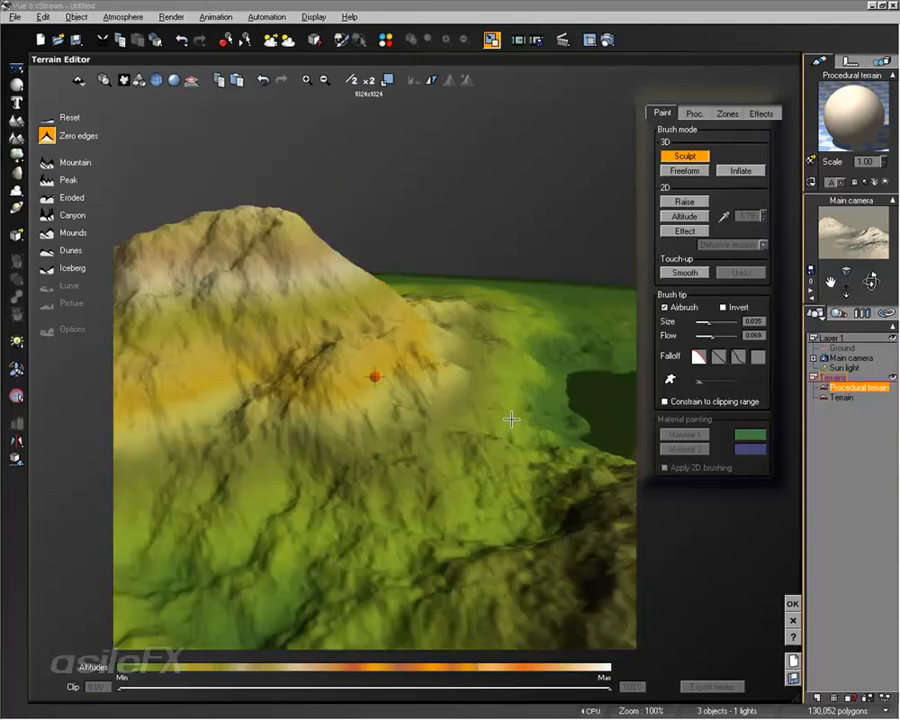
Orbit the procedural terrain preview, view its procedural altitude settings, and close the Terrain Editor without applying
right_click_drag(436, 398, 370, 433)
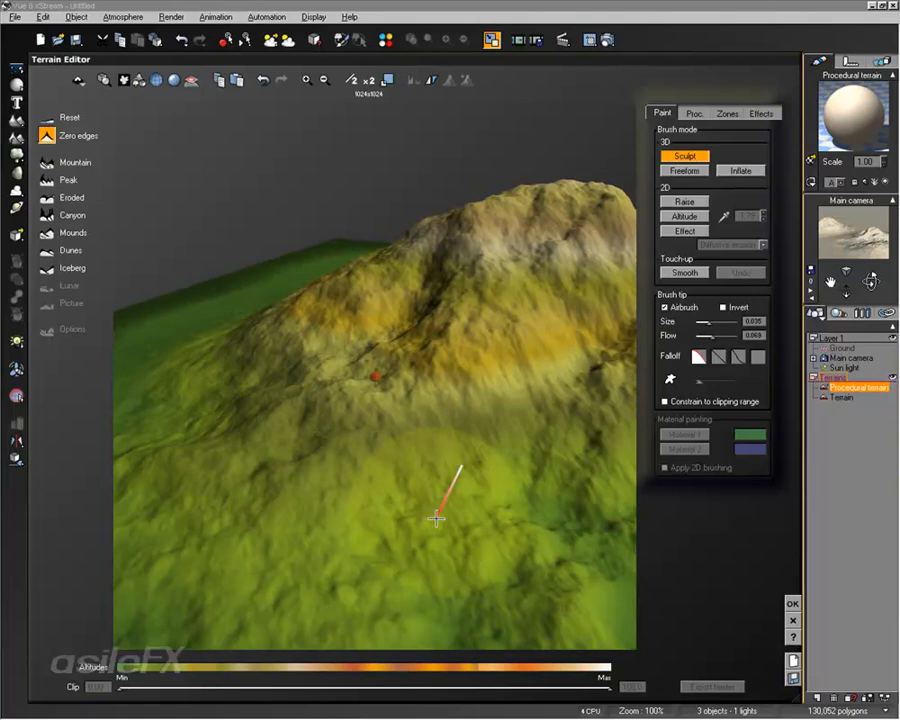
mouse_move(526, 484)
right_mouse_down()
mouse_move(526, 528)
mouse_move(683, 494)
mouse_move(545, 466)
mouse_move(540, 454)
right_mouse_up()
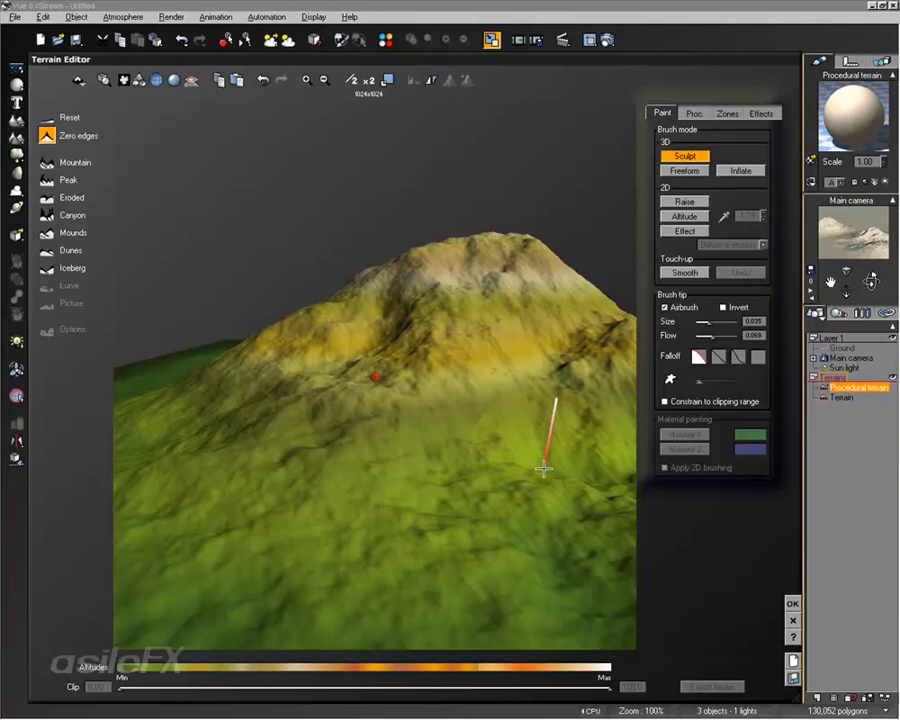
left_click(694, 113)
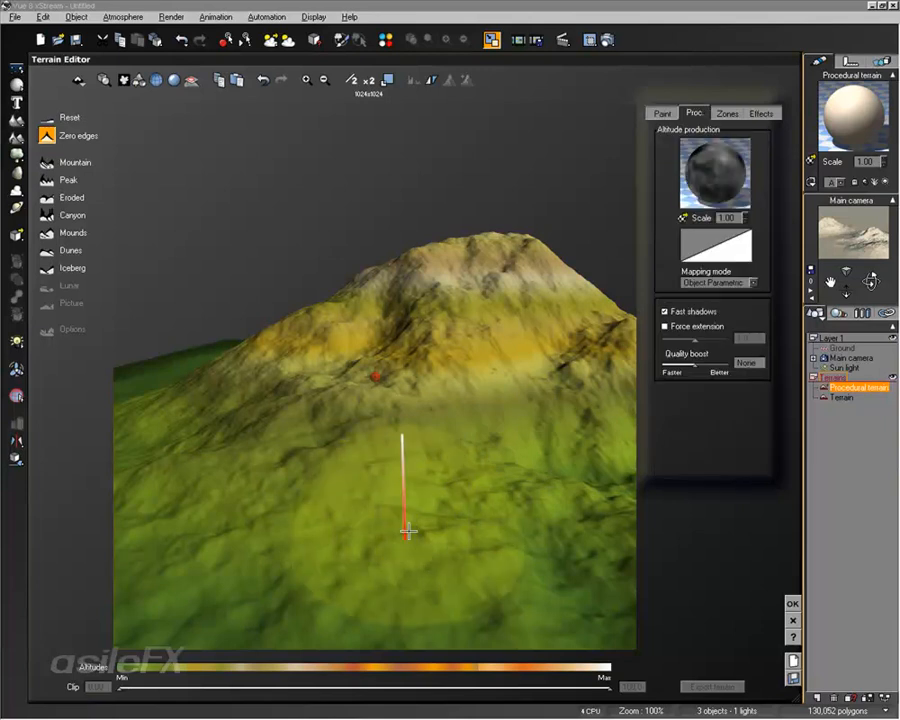
right_click_drag(478, 410, 502, 427)
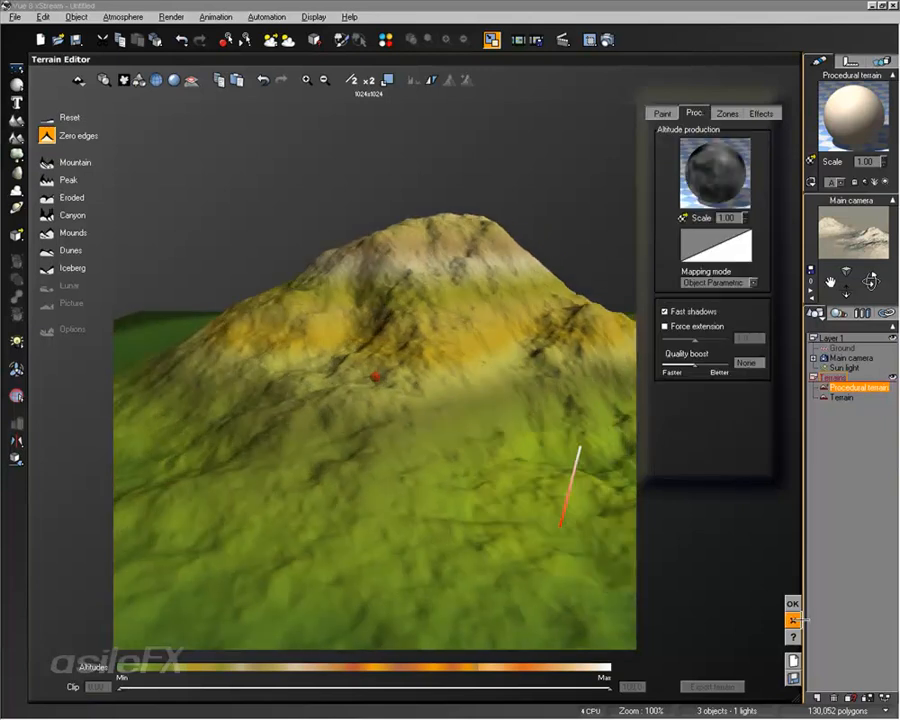
left_click(792, 620)
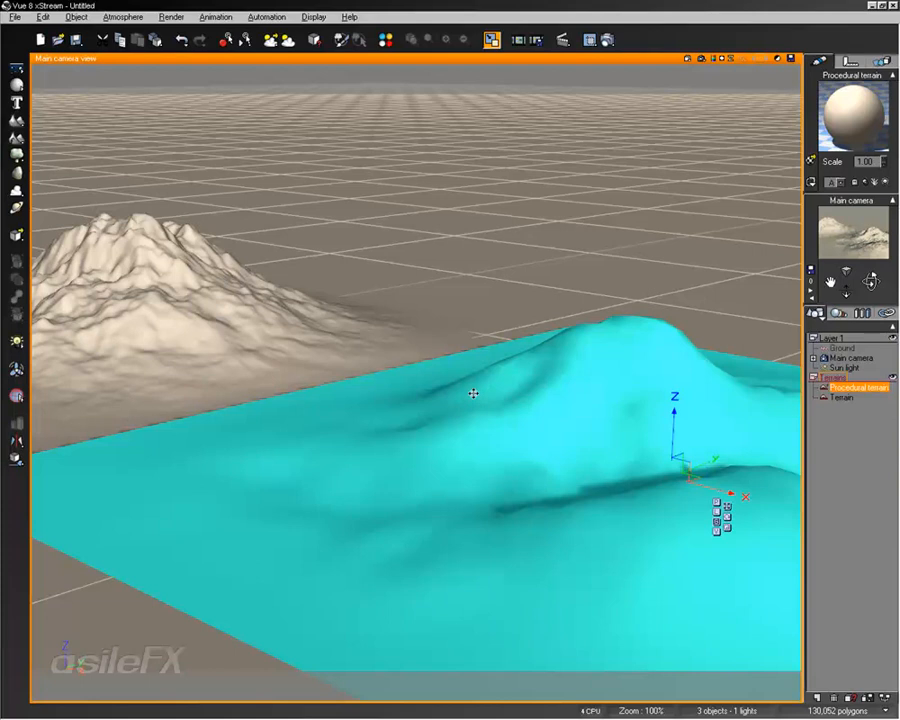
Delete the procedural terrain from the scene
key("Delete")
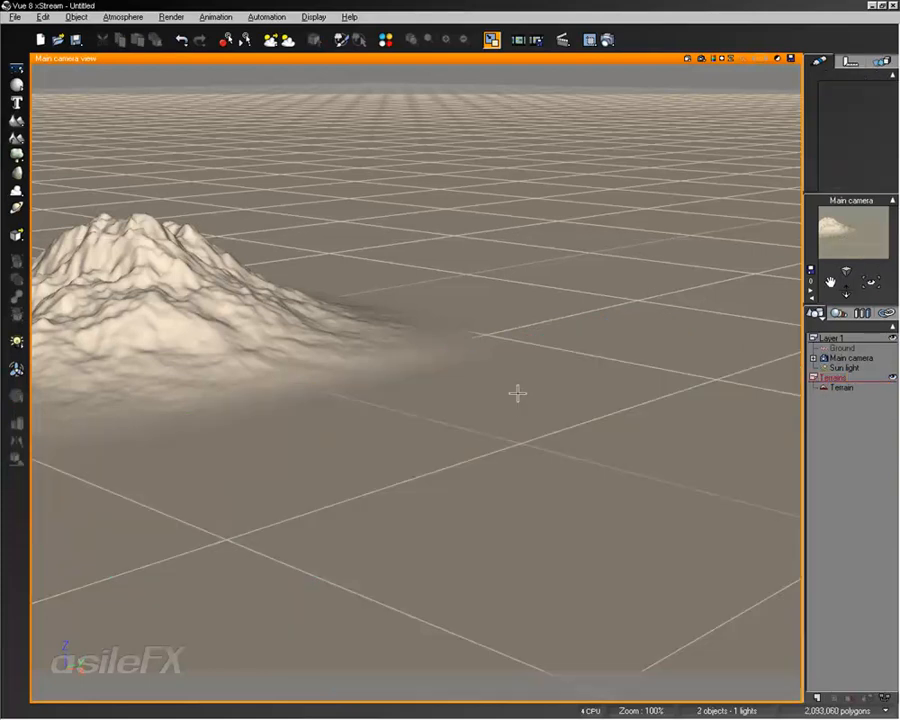
right_click_drag(389, 415, 545, 520)
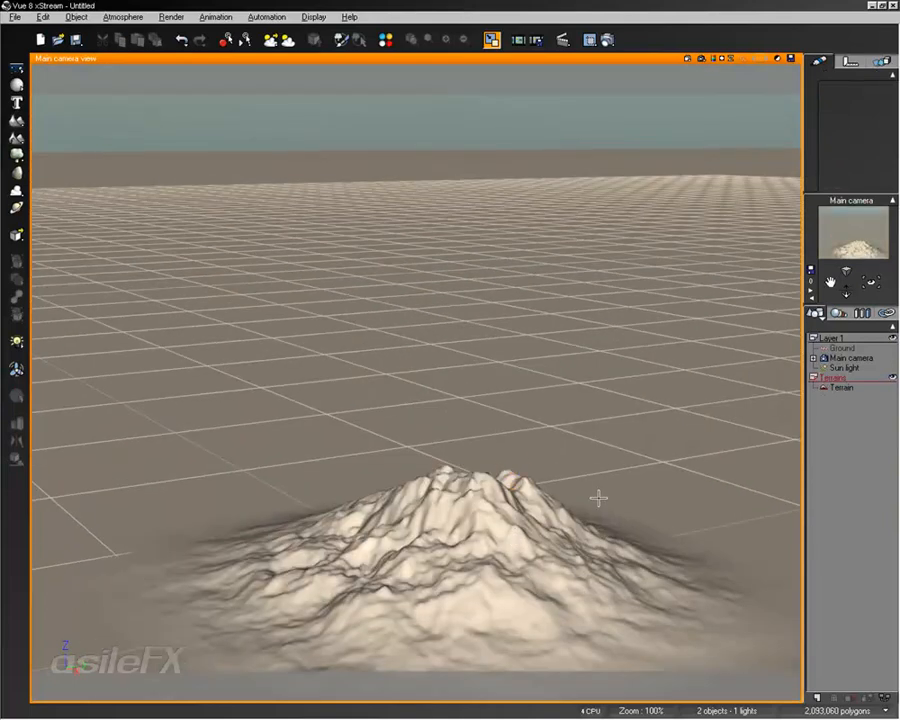
mouse_move(598, 497)
right_mouse_down()
mouse_move(599, 462)
mouse_move(601, 513)
right_mouse_up()
middle_click_drag(622, 547, 621, 476)
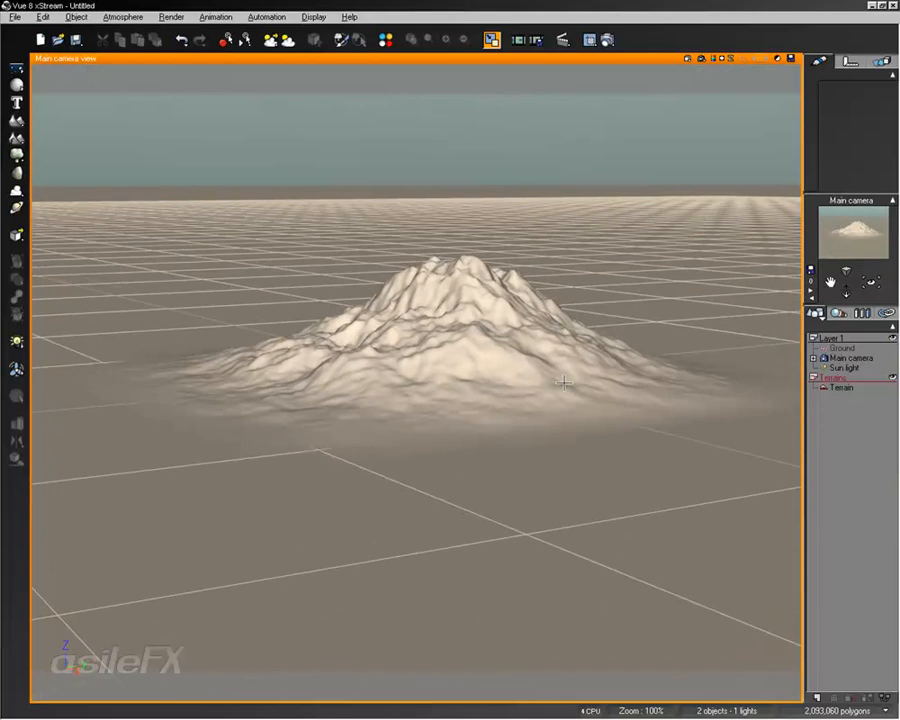
scroll(563, 383, "down", 2)
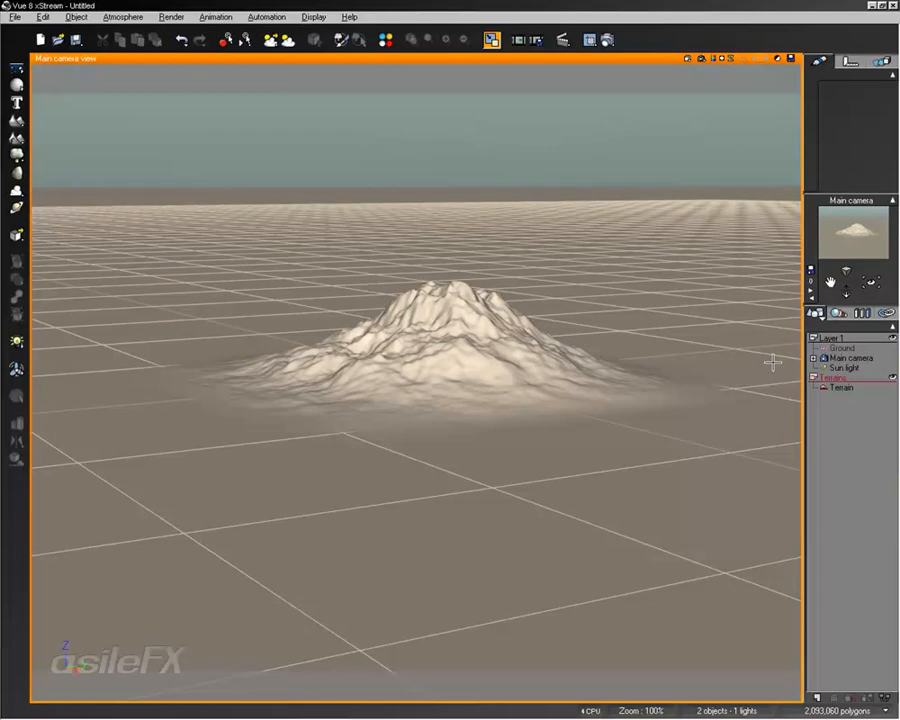
Select the main camera and set its focal length to 35 mm
left_click(862, 357)
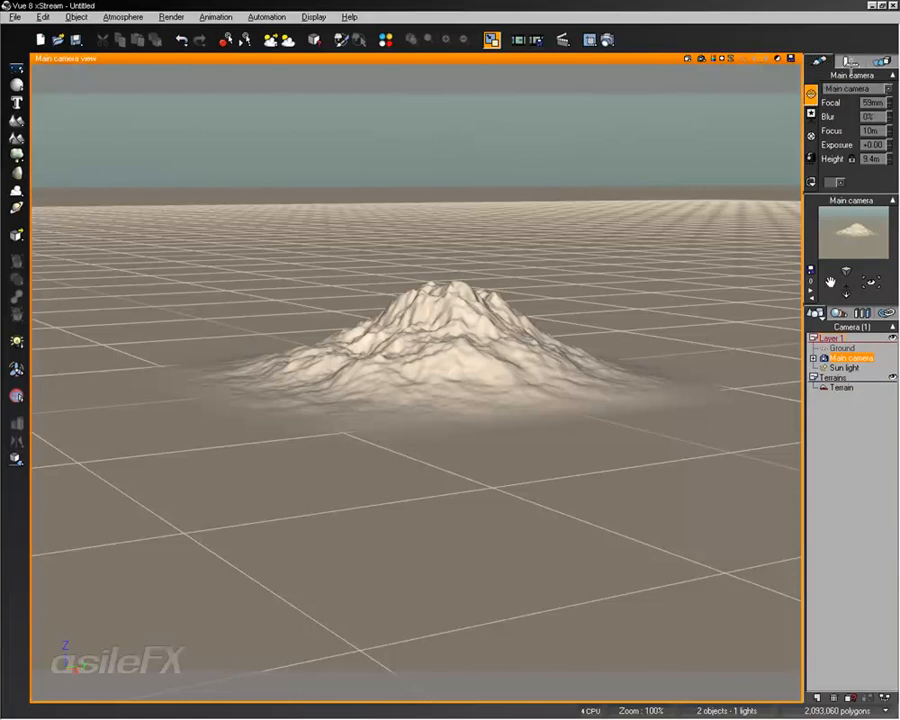
left_click(875, 102)
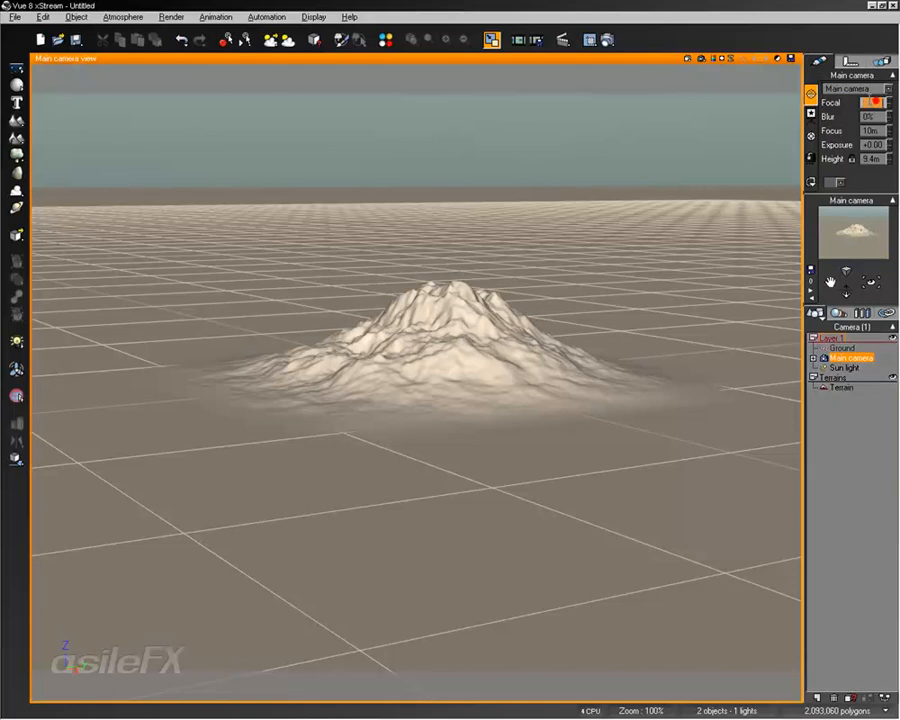
left_click_drag(870, 102, 824, 103)
type("20")
key("Return")
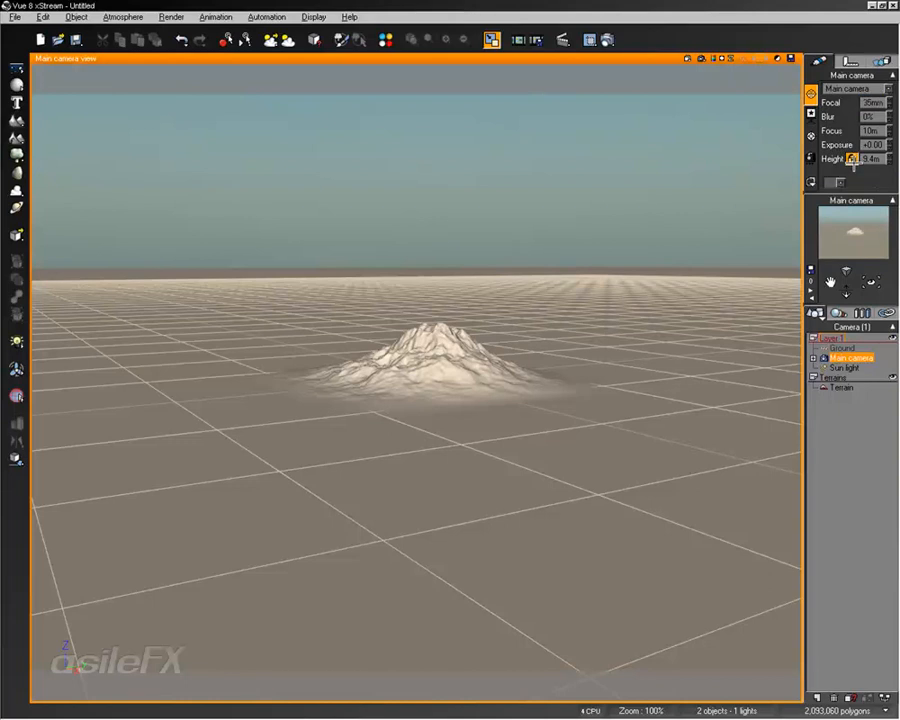
Move the main camera in closer to the remaining terrain
right_click_drag(655, 400, 644, 376)
scroll(642, 377, "up", 3)
scroll(638, 374, "down", 3)
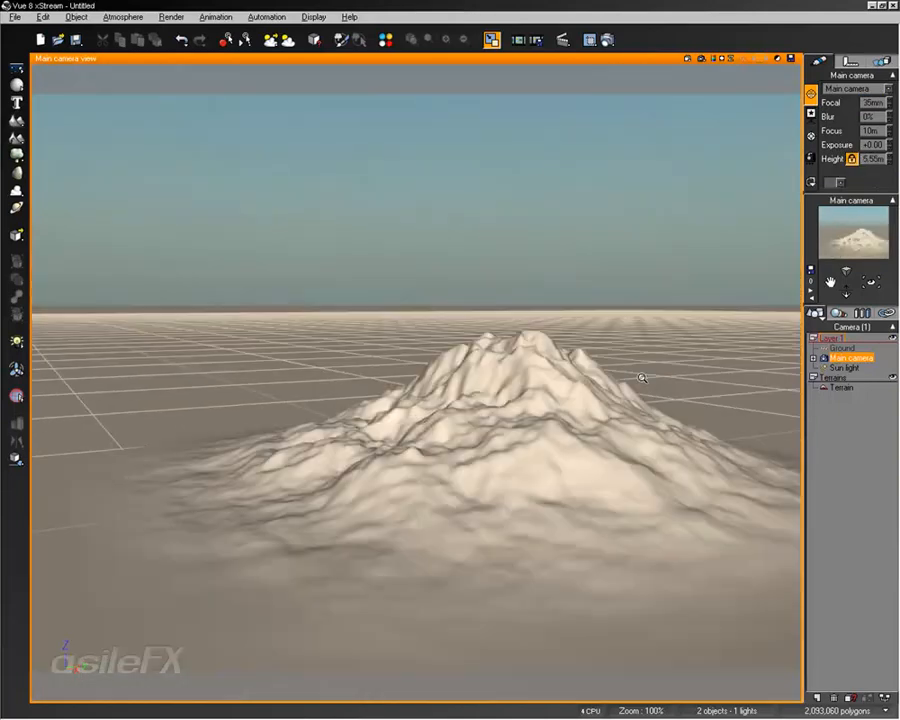
scroll(638, 374, "up", 3)
scroll(638, 374, "down", 2)
Select the terrain and shift it slightly with its move gizmo
left_click(585, 475)
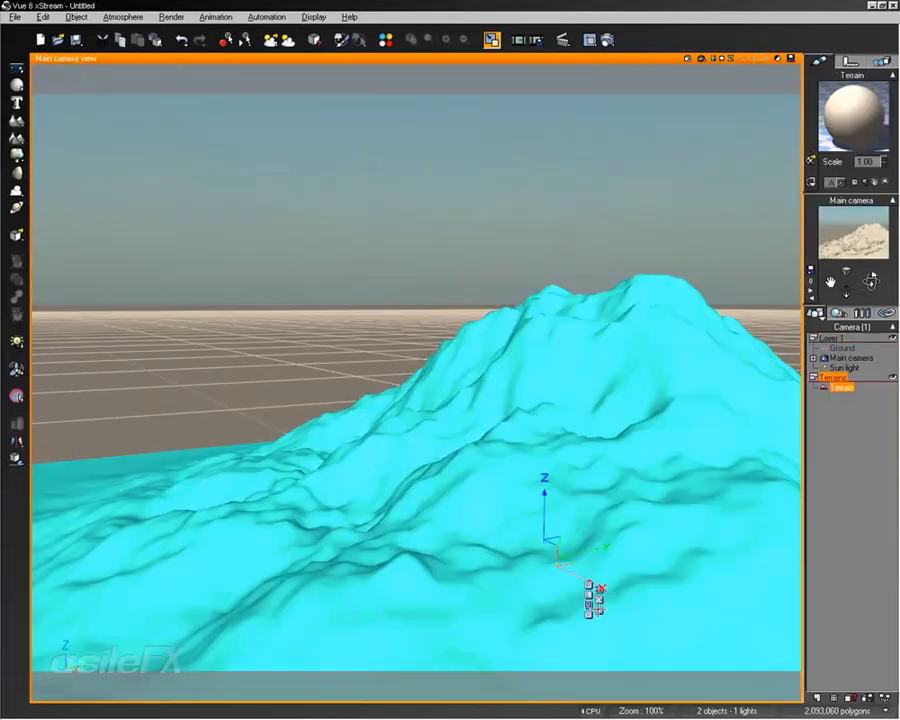
left_click_drag(554, 560, 606, 577)
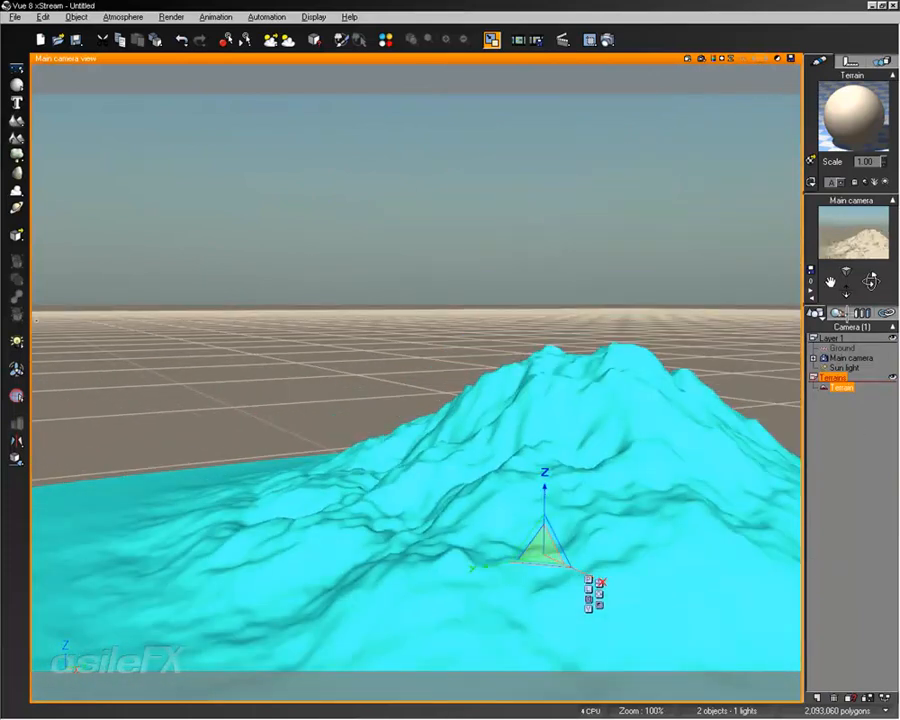
left_click(851, 64)
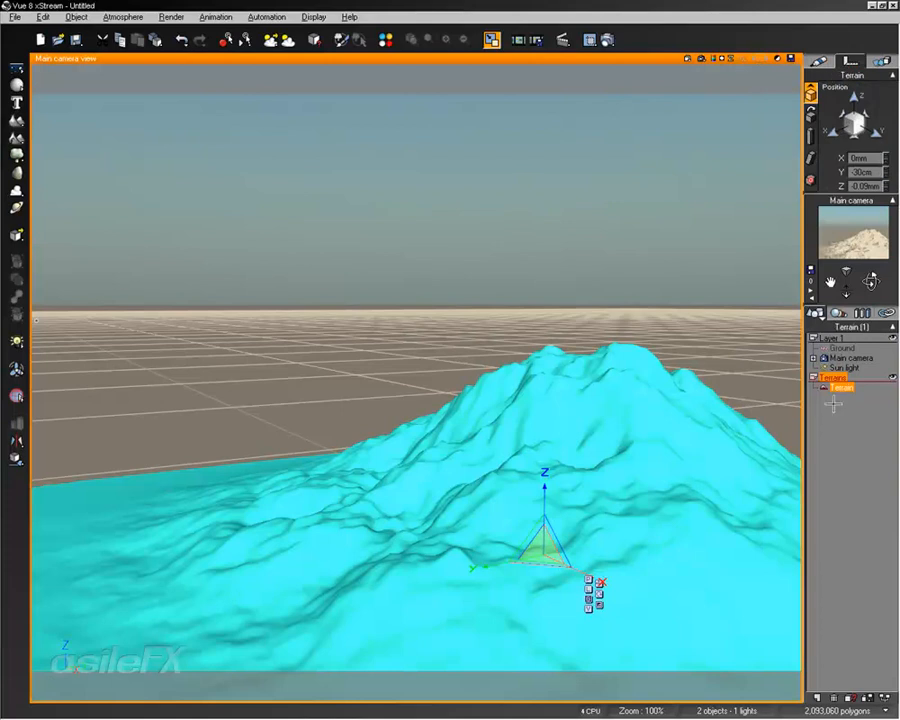
Select the main camera and toggle the lock on its height
left_click(845, 357)
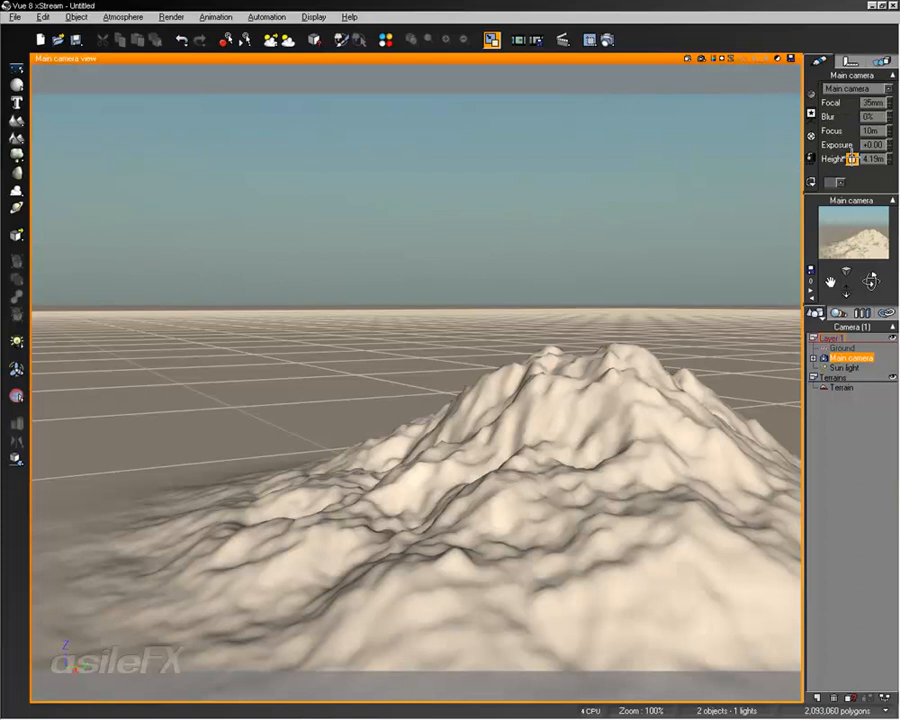
left_click(852, 159)
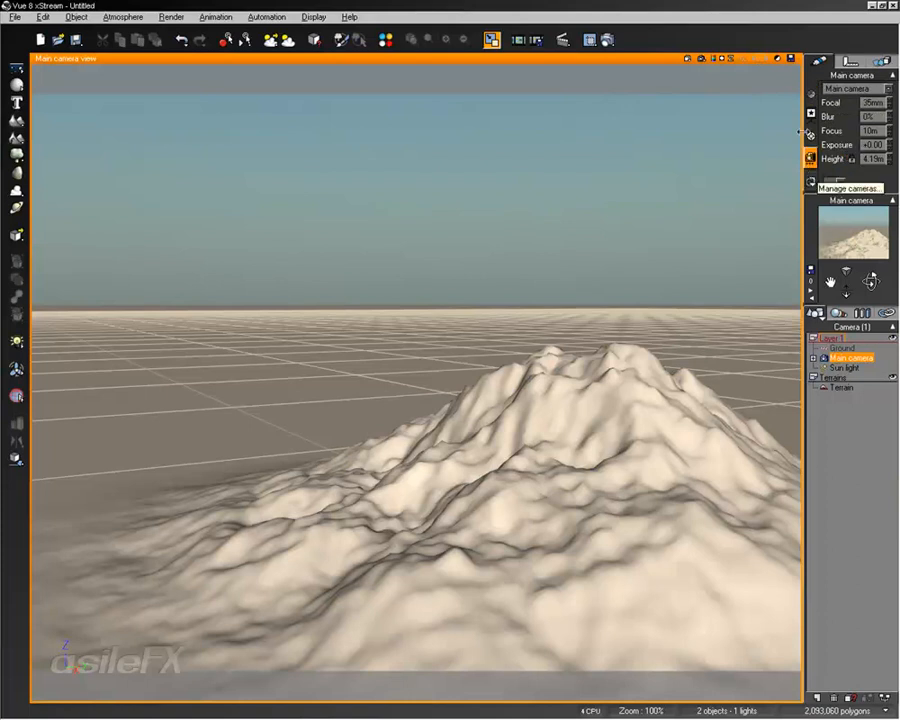
right_click_drag(690, 401, 691, 395)
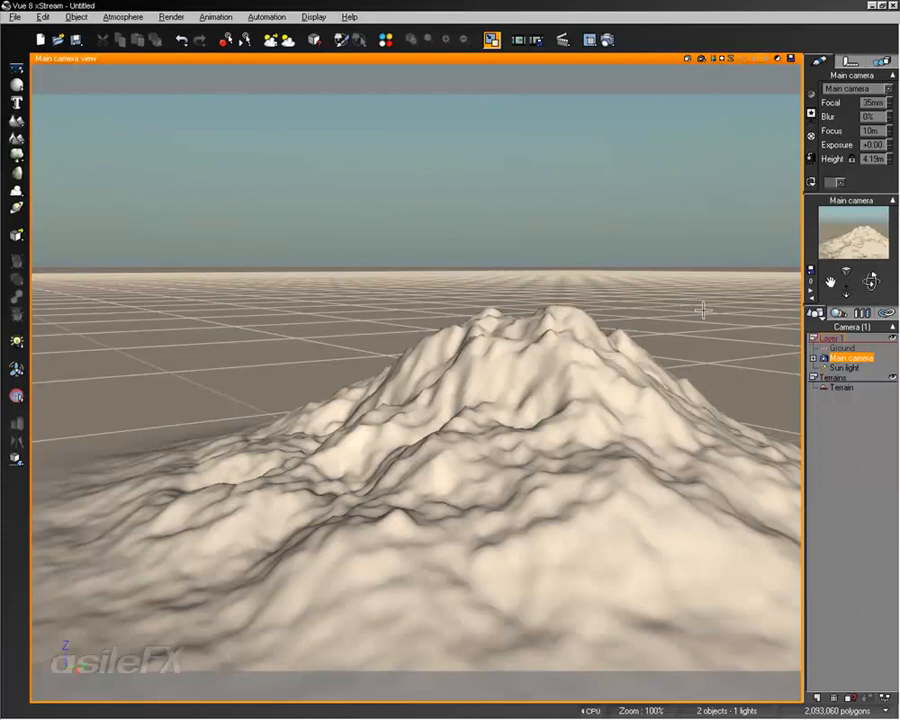
Examine the camera's and terrain's position, orientation, twist, pivot and animation properties
left_click(850, 61)
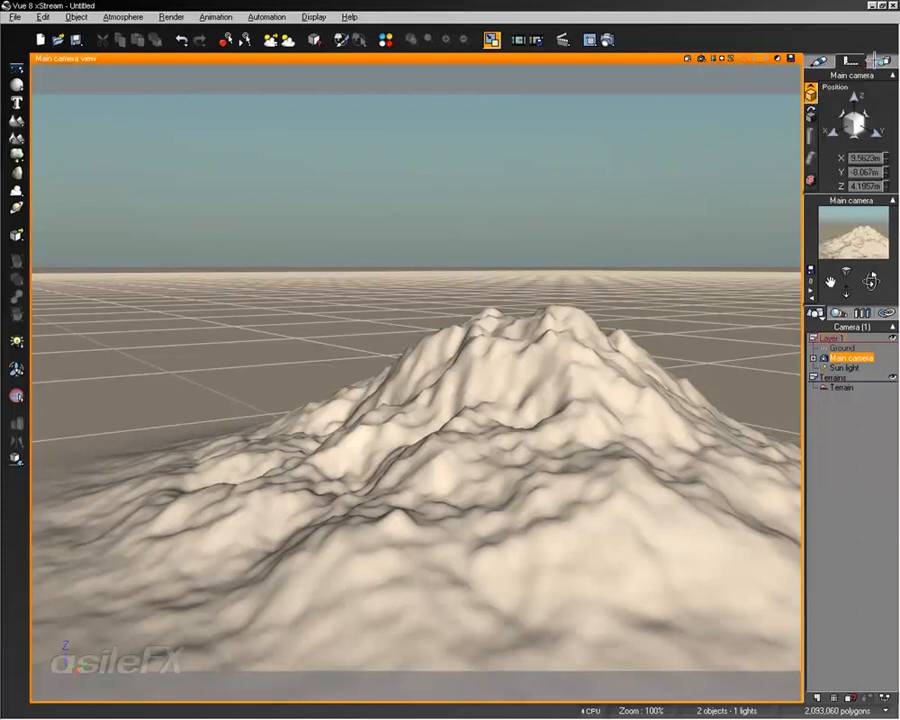
left_click(812, 112)
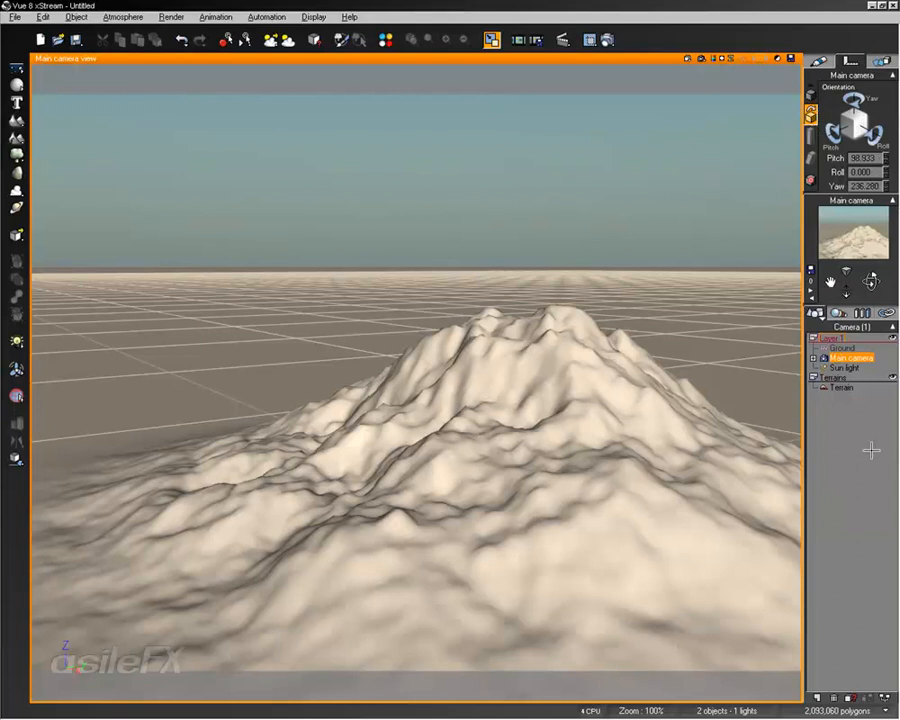
left_click(838, 387)
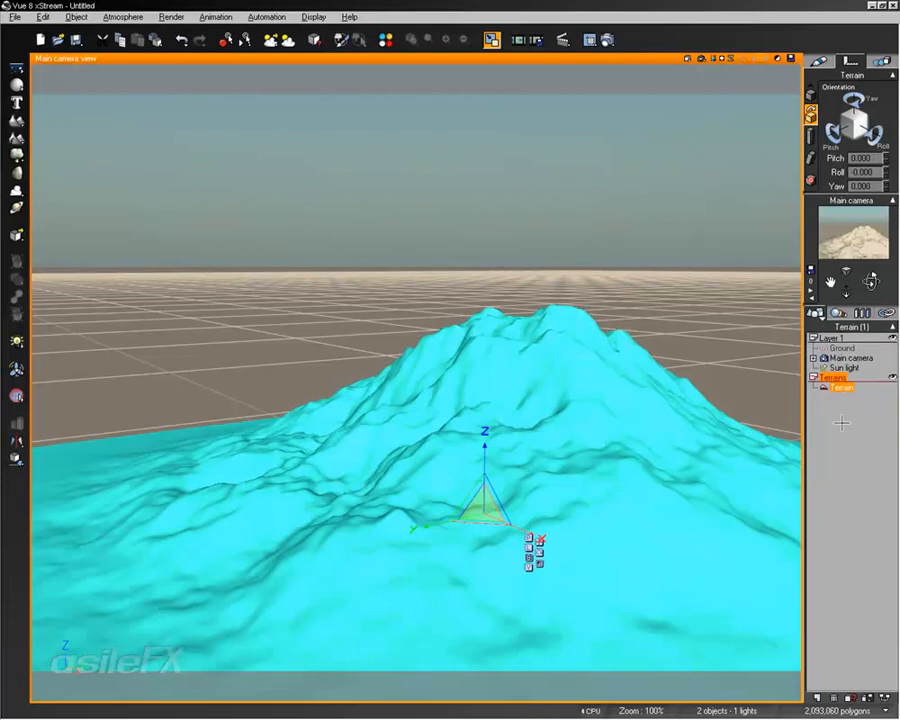
left_click(811, 158)
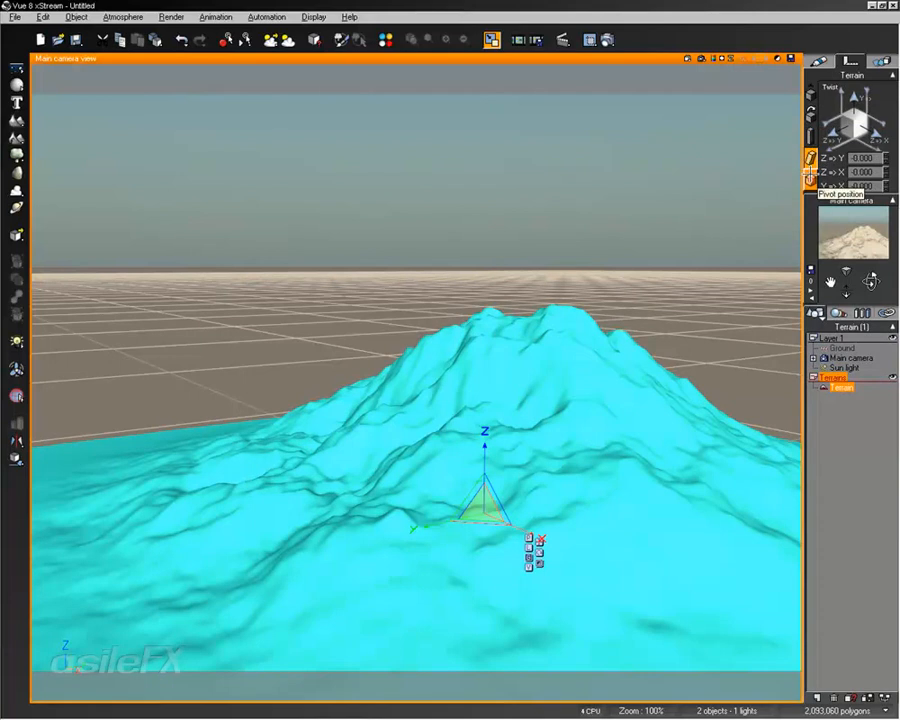
left_click(811, 181)
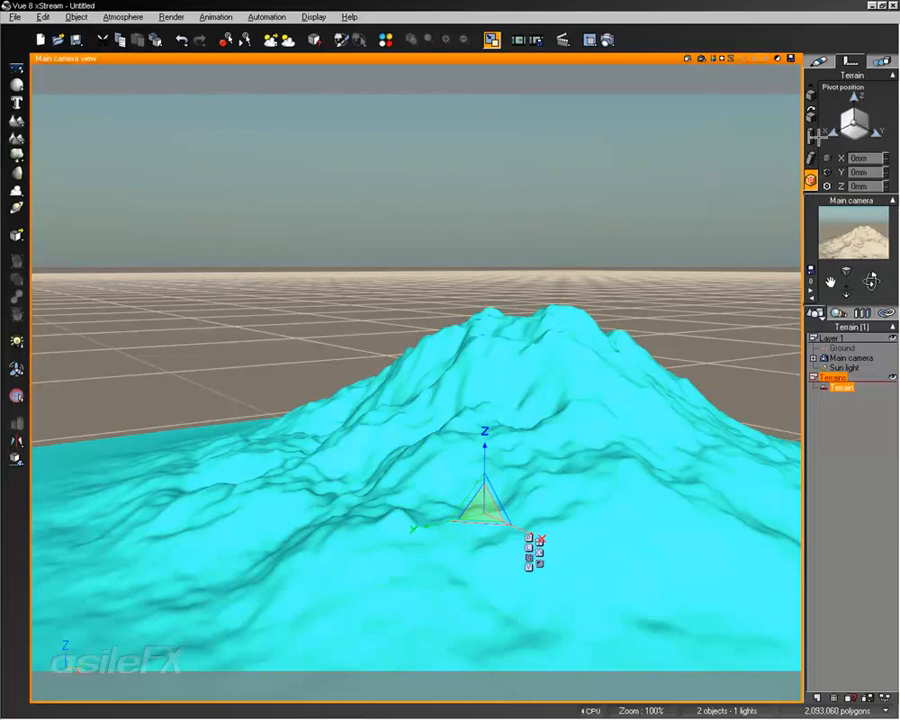
left_click(588, 106)
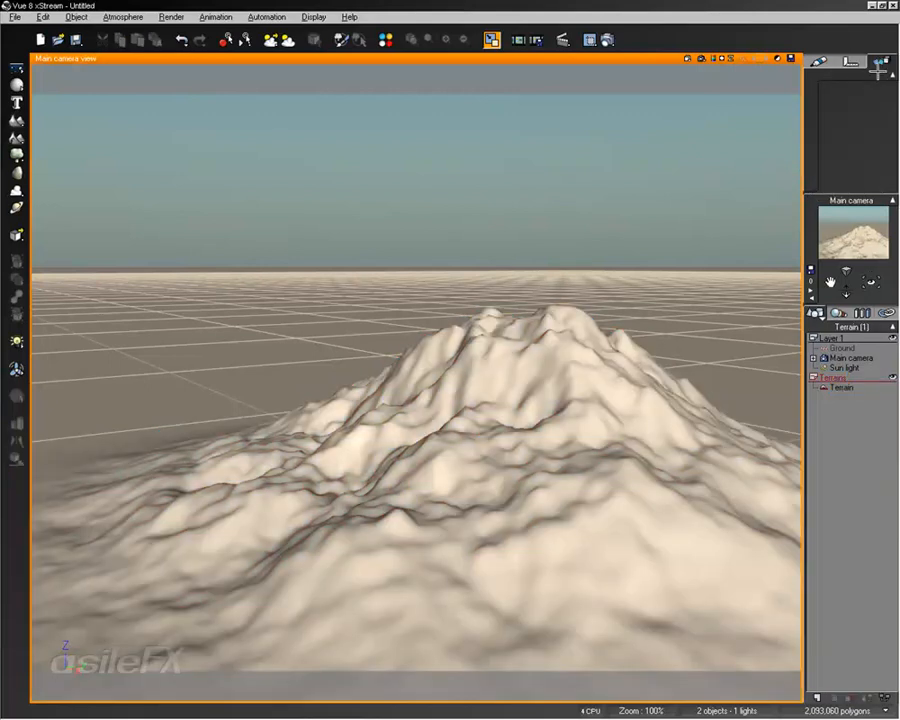
left_click(839, 387)
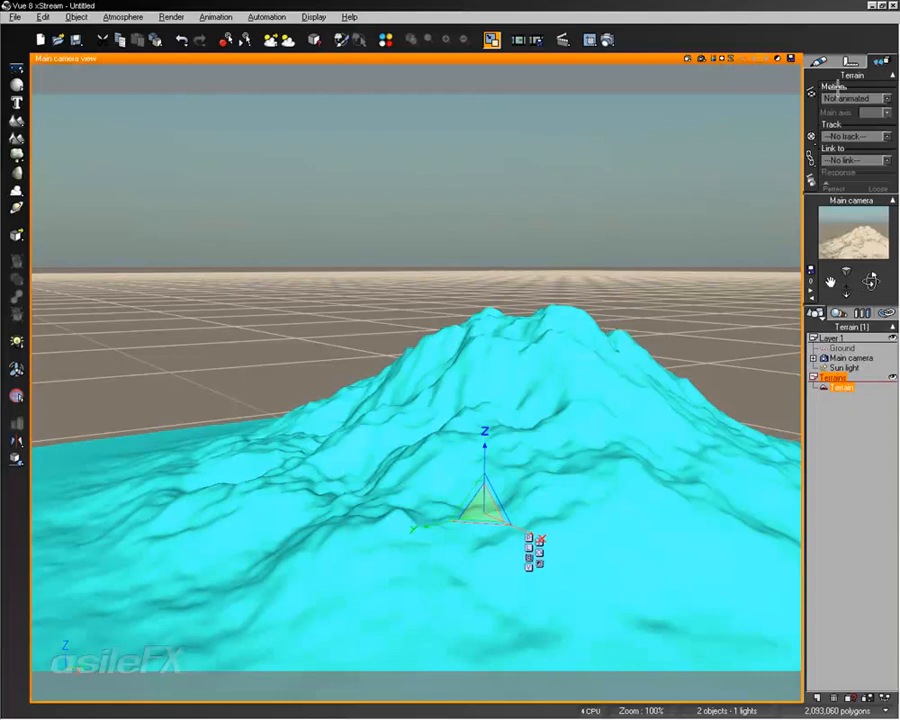
left_click(818, 61)
left_click(842, 650)
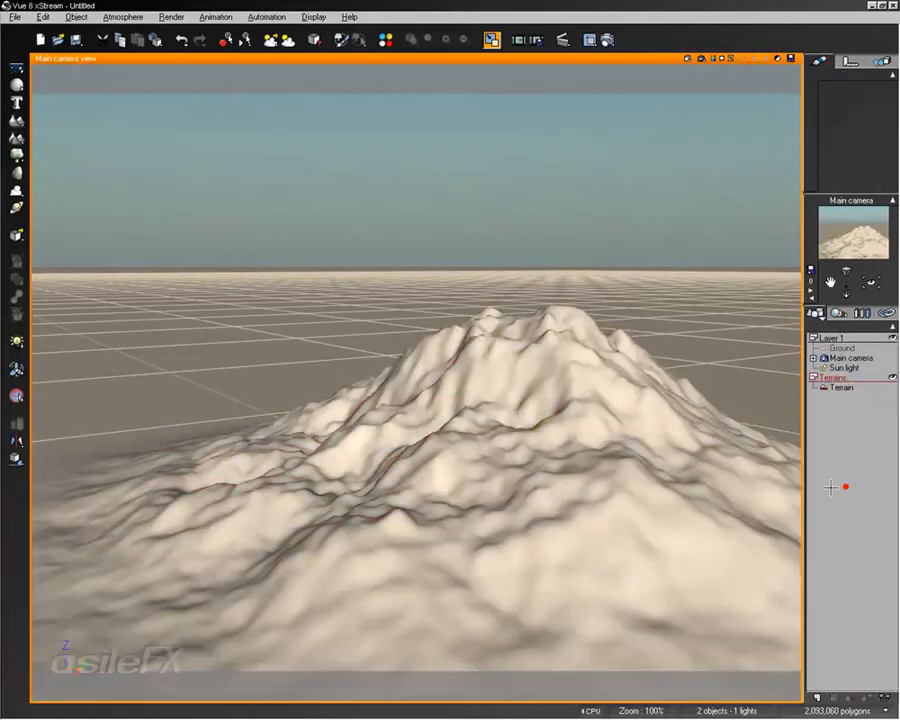
Select the terrain and bring the main camera up close to it
right_click_drag(546, 447, 536, 479)
middle_click_drag(536, 479, 566, 478)
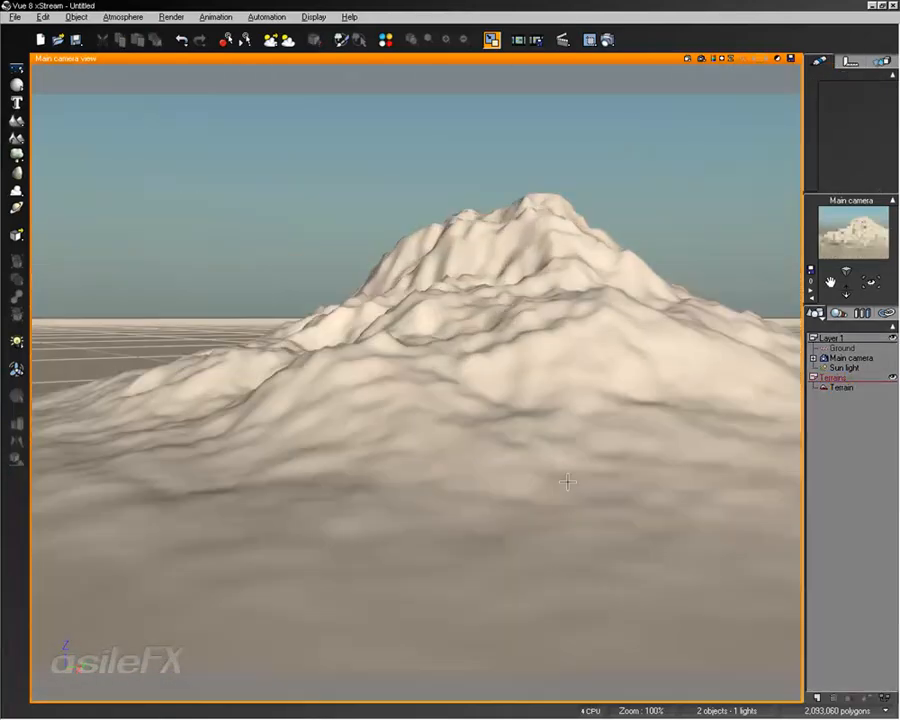
right_click_drag(566, 480, 476, 373, "ctrl")
left_click(462, 438)
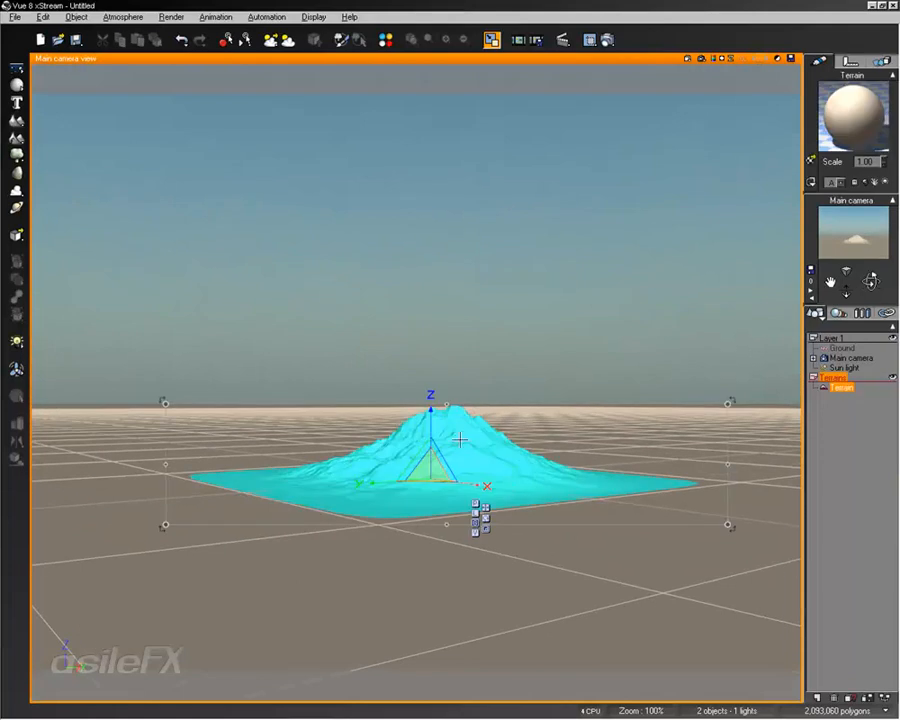
left_click_drag(436, 469, 699, 267)
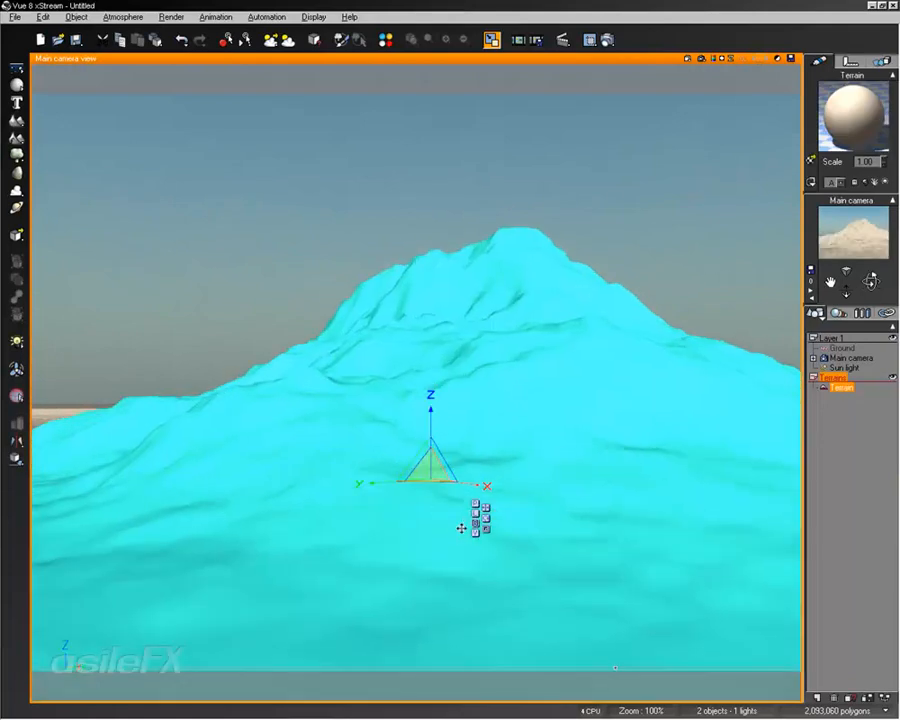
left_click_drag(444, 473, 489, 438)
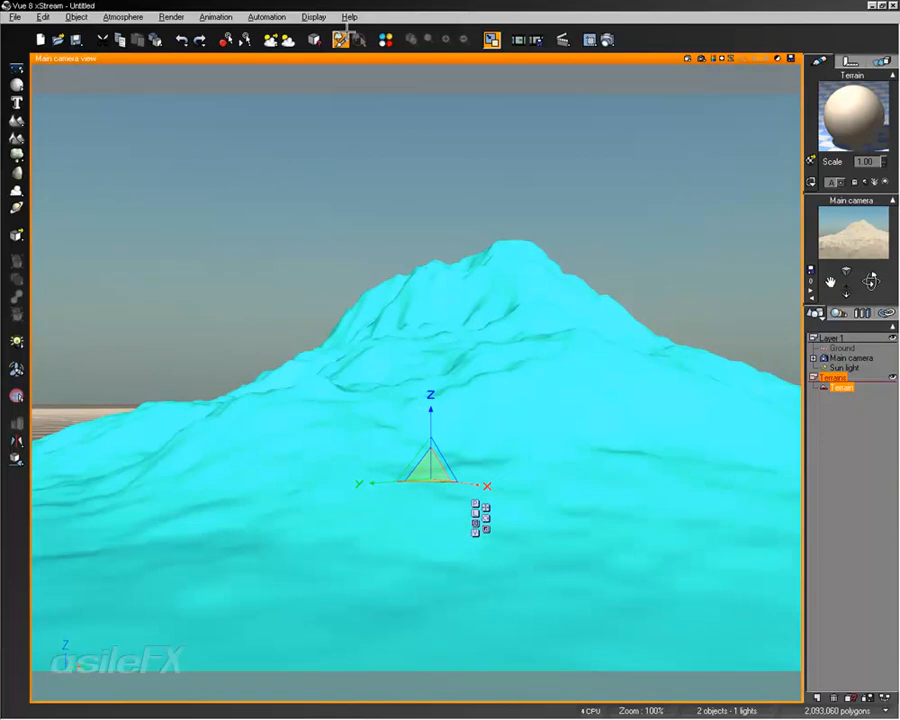
Switch the terrain's gizmo to a different coordinate mode
left_click(313, 17)
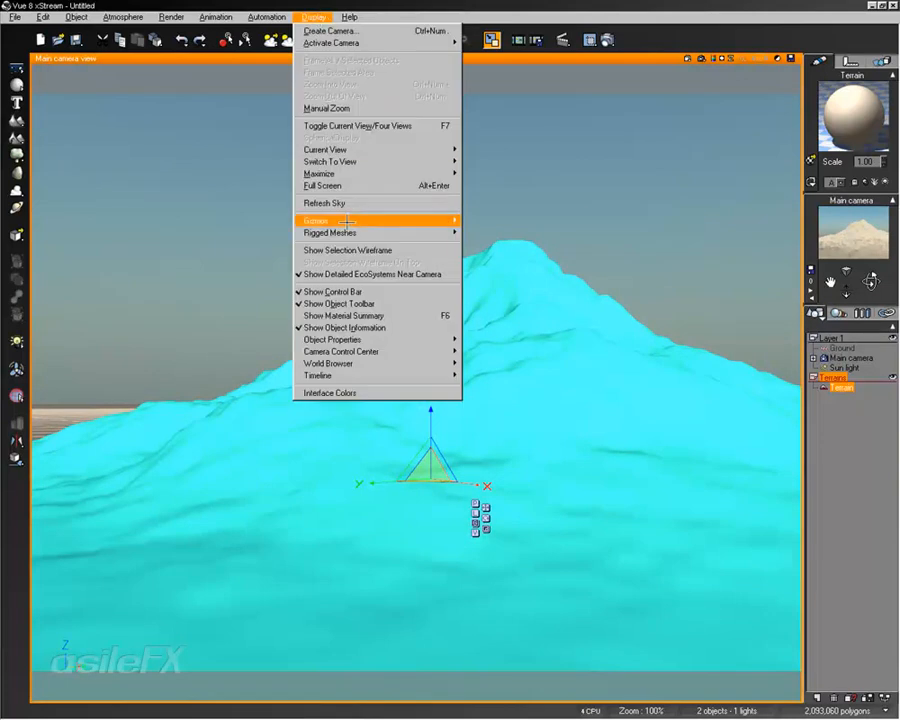
mouse_move(335, 220)
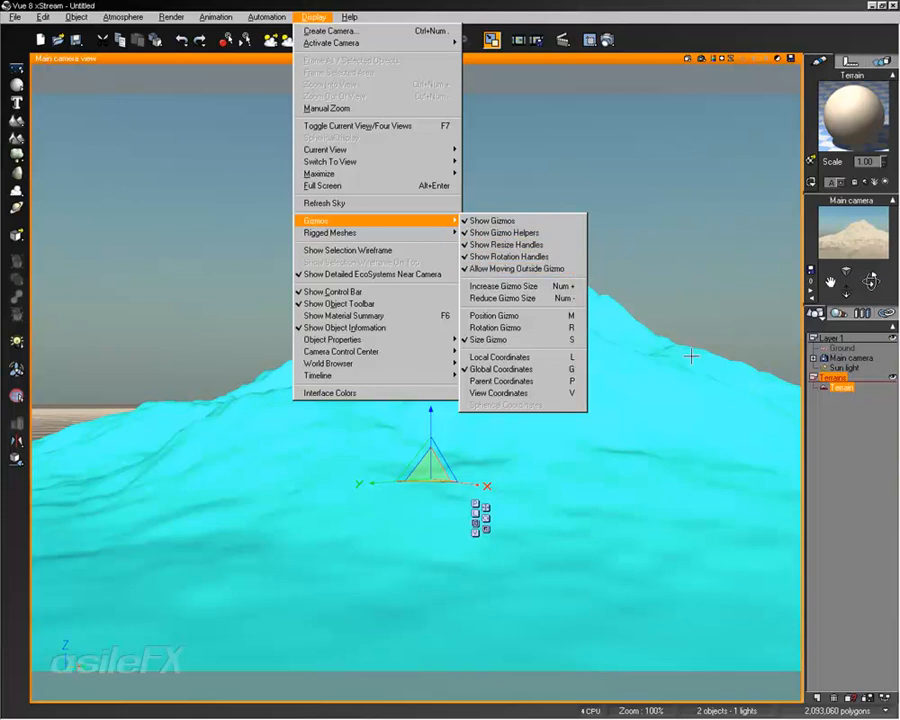
left_click(589, 492)
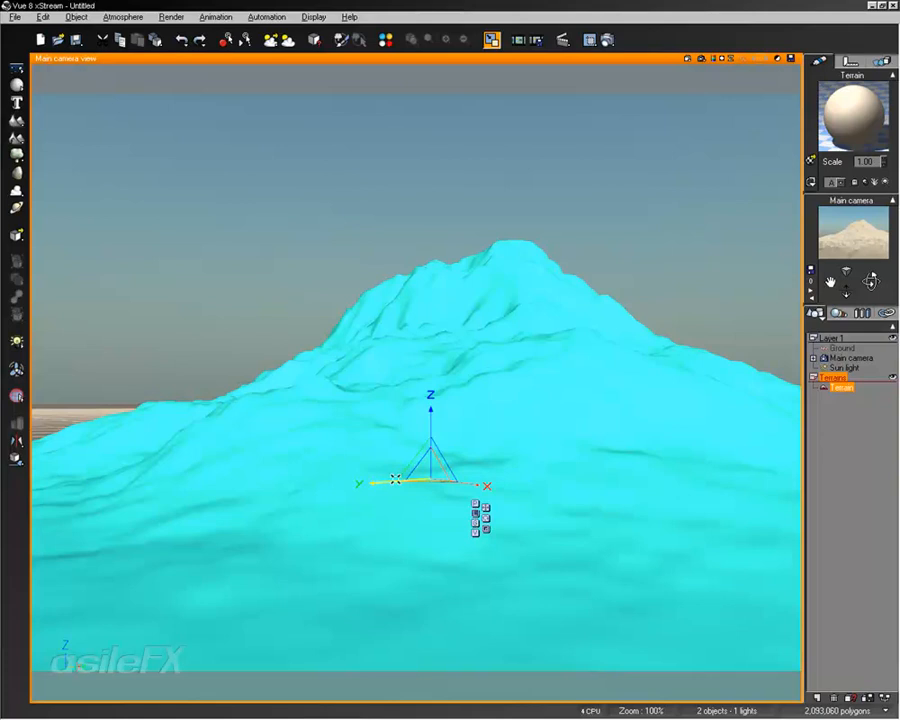
left_click(475, 531)
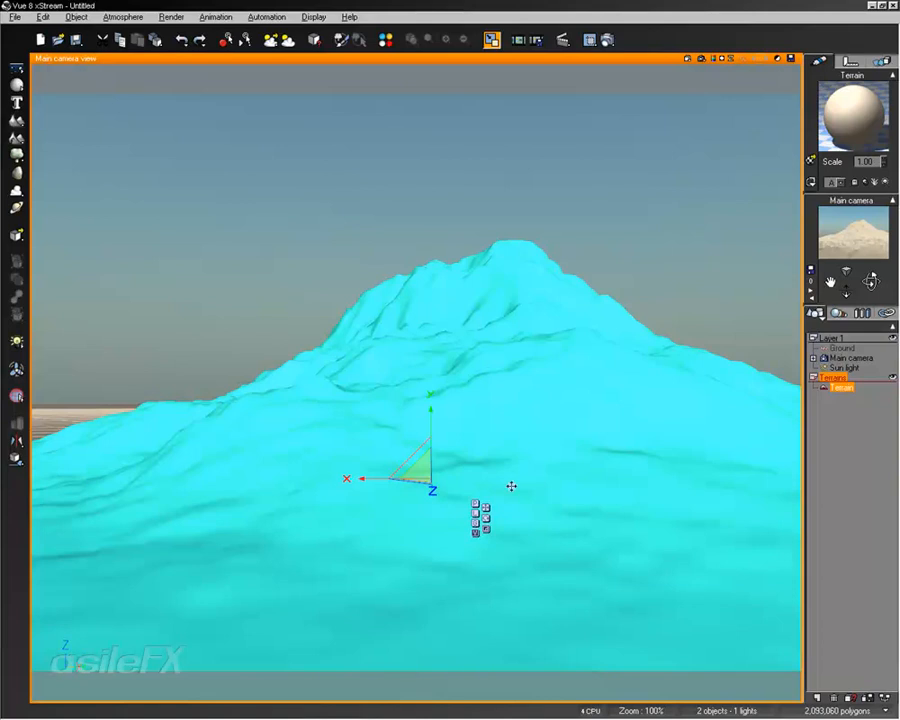
Cycle the terrain's gizmo through its coordinate modes and move the terrain with the position gizmo
left_click(475, 522)
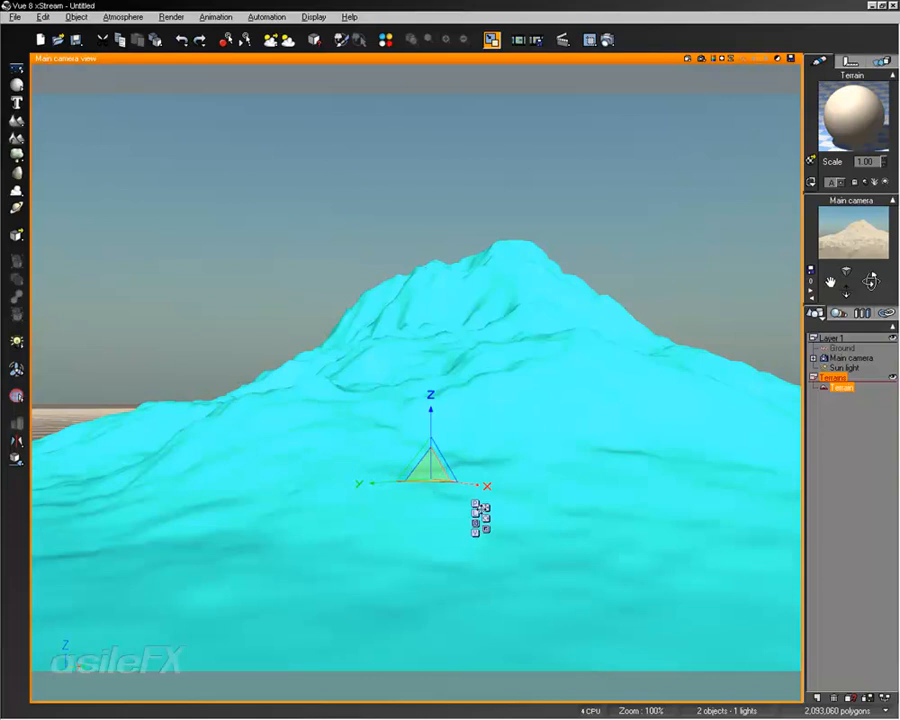
left_click(486, 517)
left_click(486, 529)
left_click(486, 507)
left_click_drag(478, 473, 572, 441)
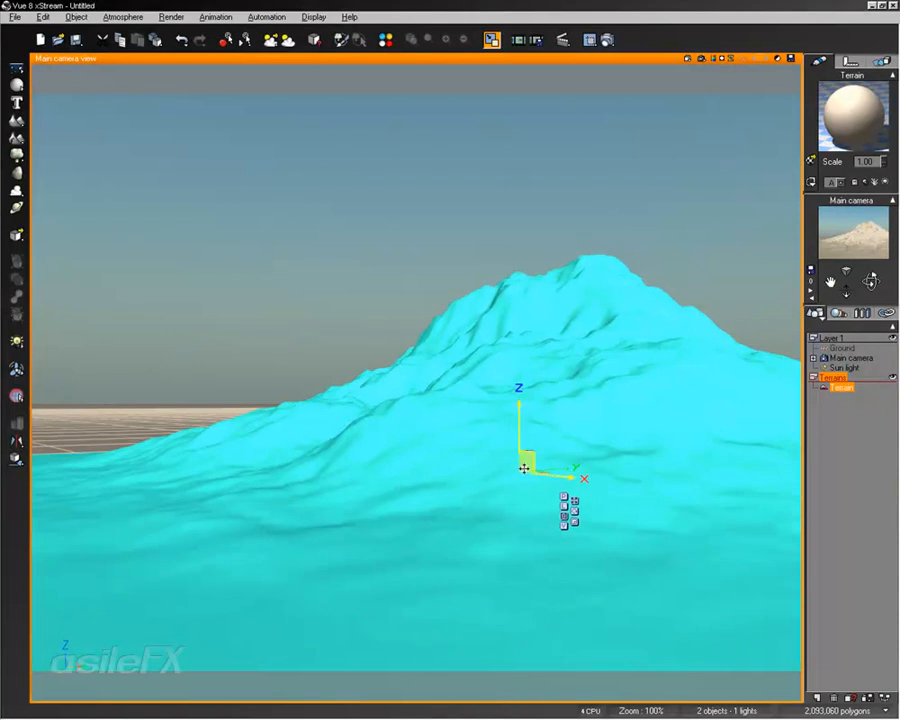
left_click_drag(519, 428, 579, 388)
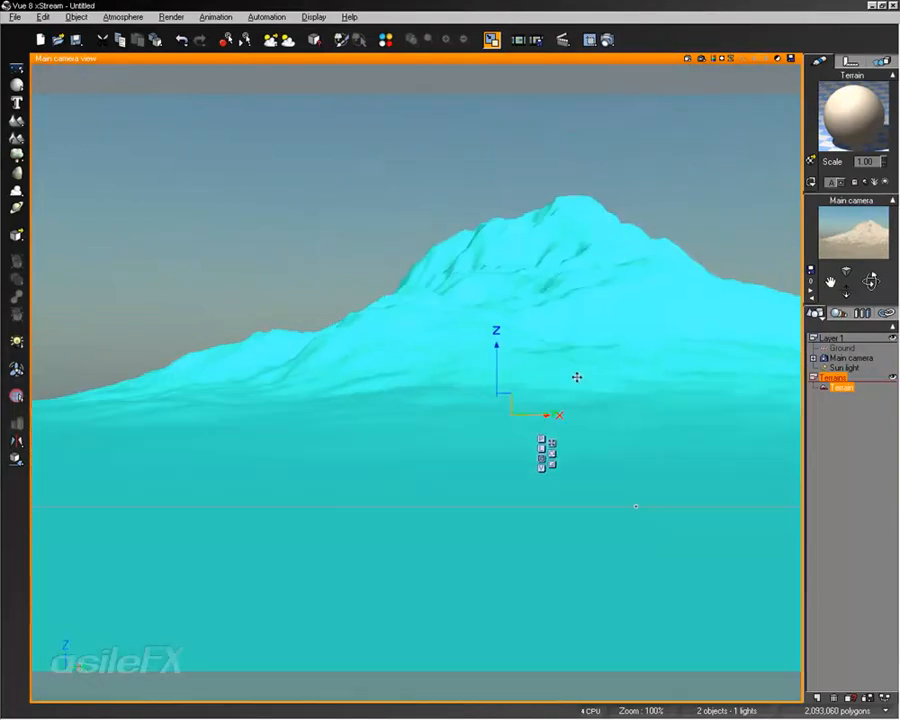
Switch to the four-view layout and reposition the terrain with its gizmo in the top view
double_click(528, 58)
right_click_drag(232, 220, 227, 292)
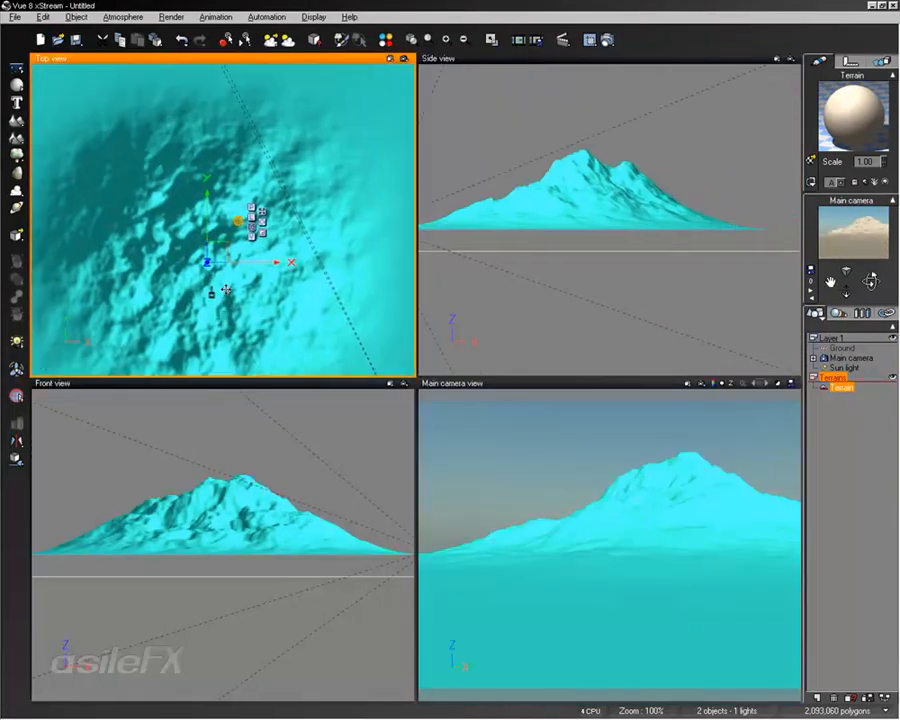
scroll(227, 292, "down", 2)
left_click_drag(265, 303, 290, 278)
mouse_move(240, 200)
left_mouse_down()
mouse_move(242, 66)
mouse_move(249, 190)
left_mouse_up()
left_click_drag(292, 251, 270, 262)
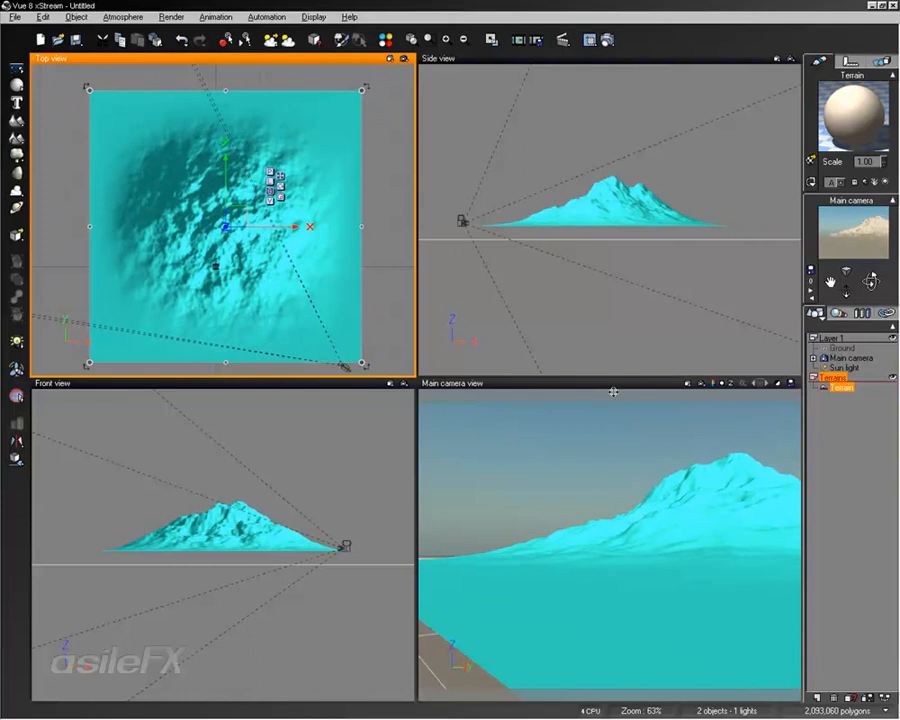
mouse_move(266, 540)
left_mouse_down()
mouse_move(265, 554)
mouse_move(269, 542)
left_mouse_up()
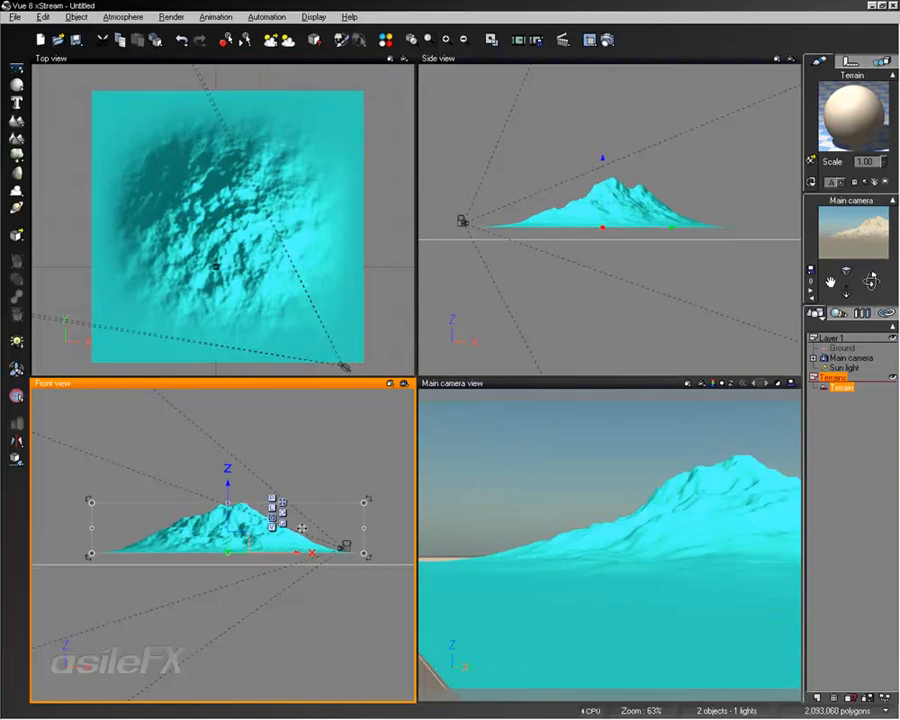
Move the terrain closer to the main camera by dragging its gizmo in the camera and top views
right_click_drag(715, 599, 672, 588)
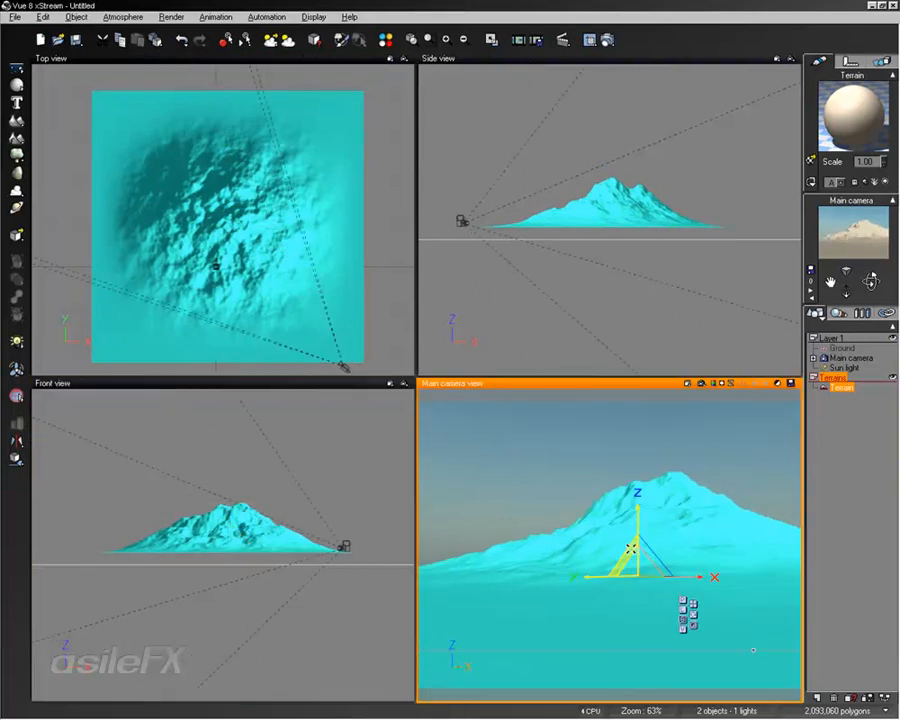
left_click_drag(637, 562, 721, 534)
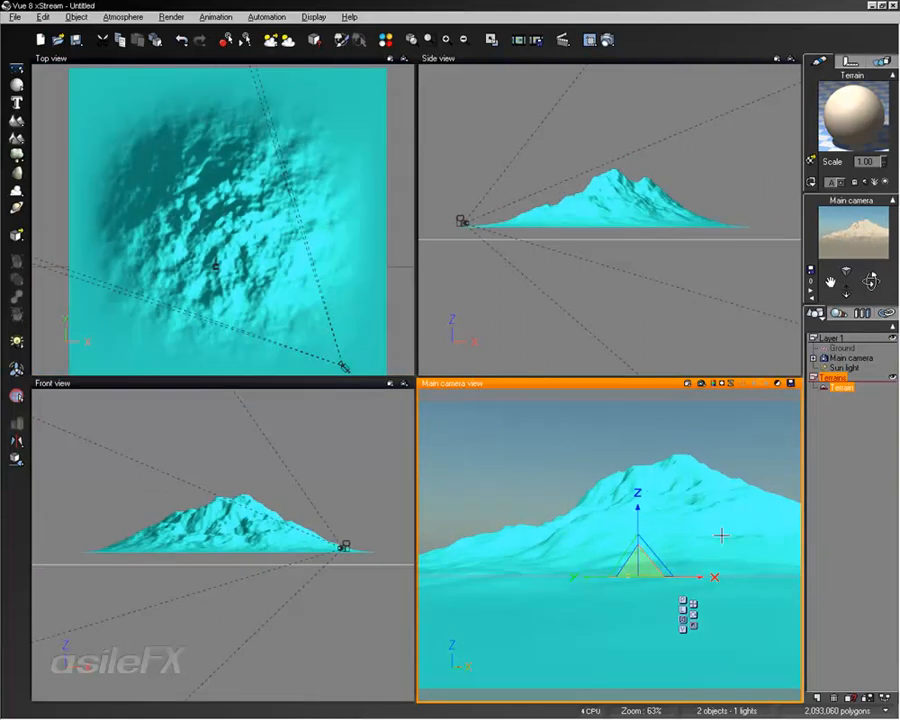
mouse_move(638, 523)
left_mouse_down()
mouse_move(641, 485)
mouse_move(643, 529)
mouse_move(647, 464)
mouse_move(651, 507)
left_mouse_up()
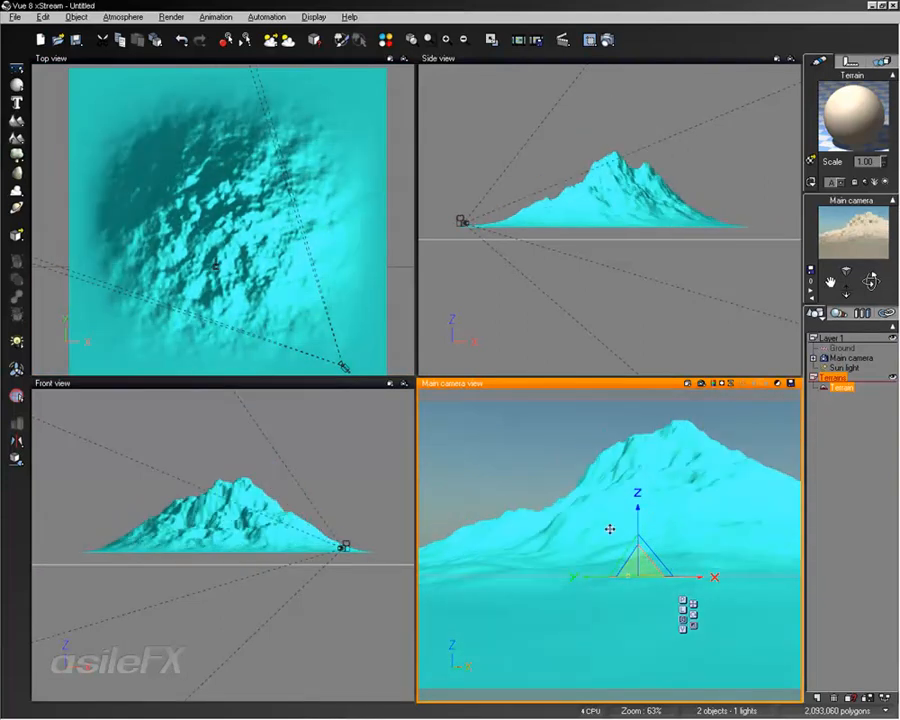
right_click_drag(611, 529, 655, 539)
left_click_drag(697, 526, 683, 569)
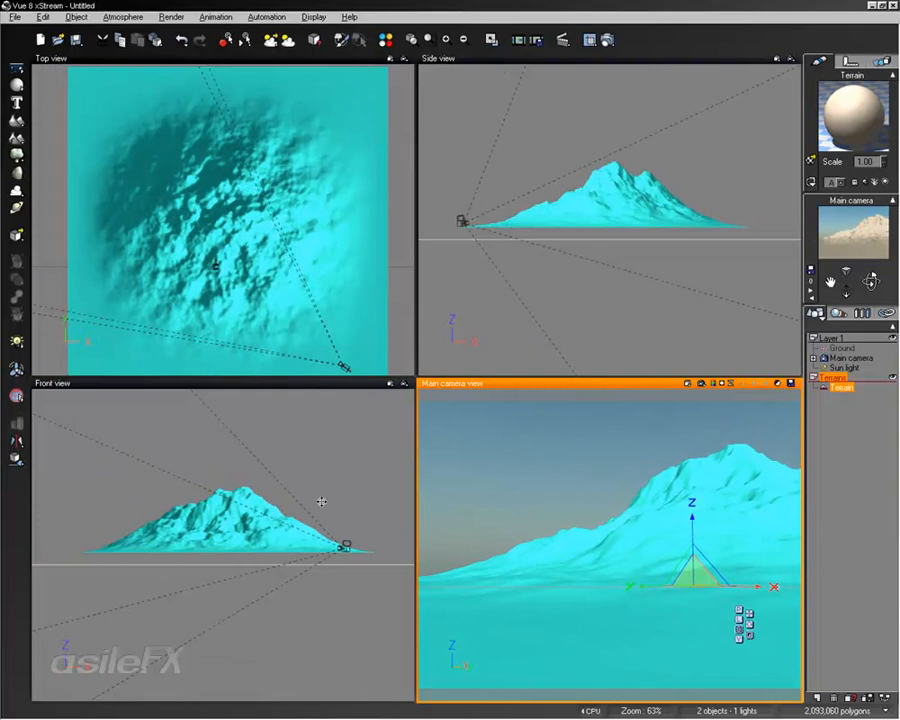
left_click_drag(629, 521, 598, 525)
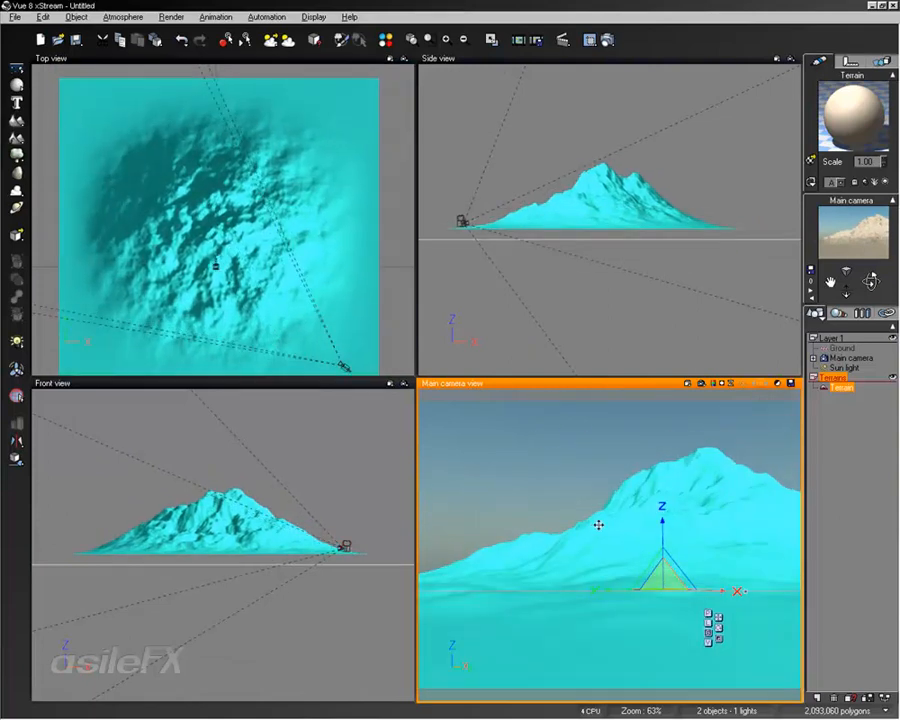
right_click_drag(341, 278, 329, 292)
mouse_move(314, 218)
left_mouse_down()
mouse_move(293, 255)
mouse_move(338, 163)
mouse_move(284, 180)
mouse_move(322, 165)
mouse_move(321, 205)
mouse_move(317, 178)
mouse_move(306, 202)
left_mouse_up()
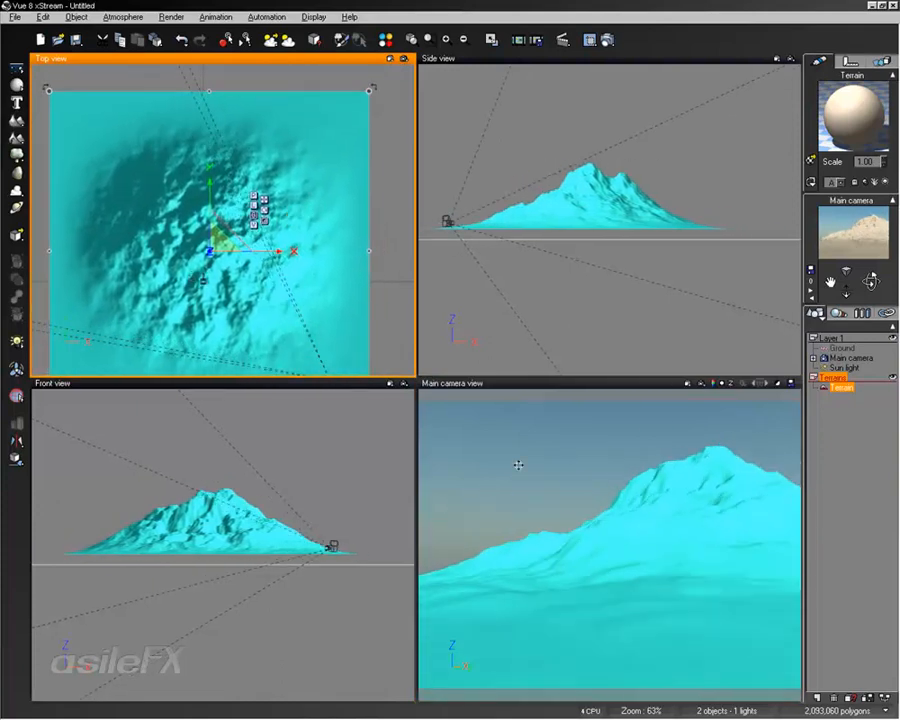
left_click(589, 496)
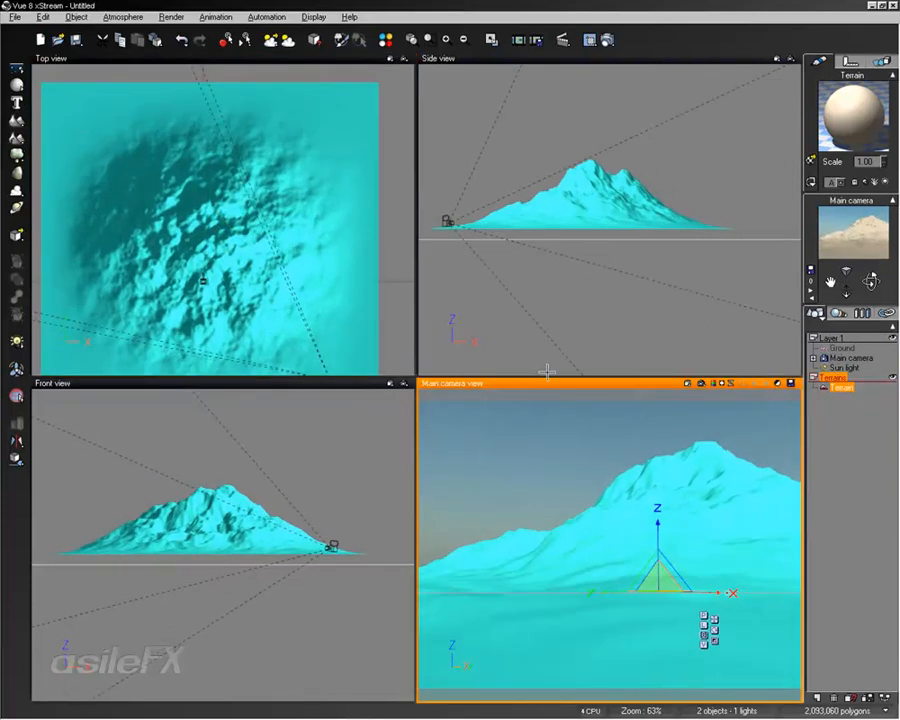
Examine the gizmo keyboard shortcuts listed on the Operations page of the Options dialog
left_click(26, 17)
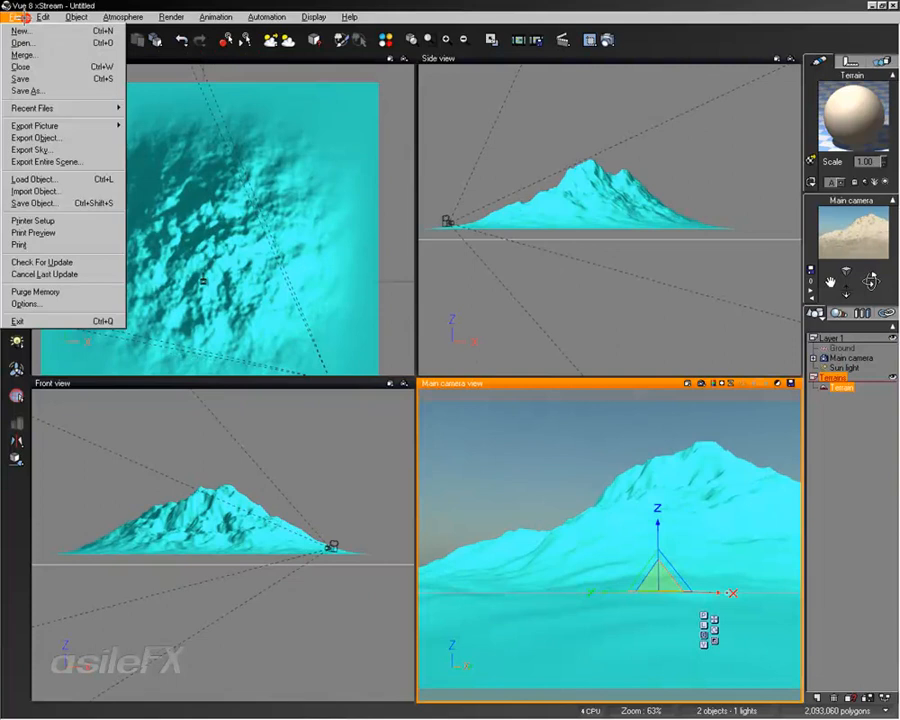
left_click(48, 303)
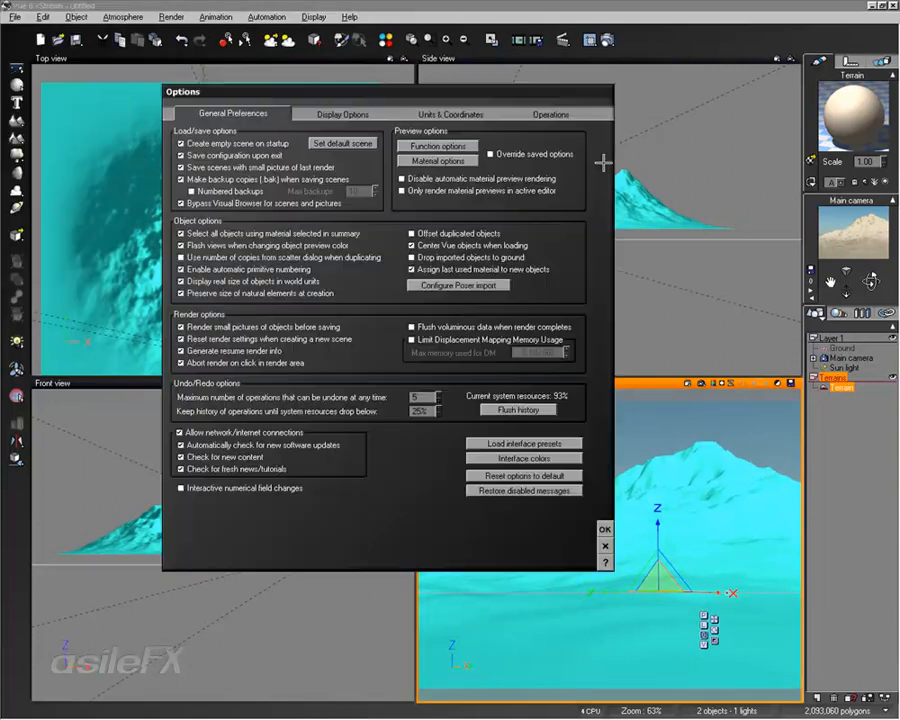
left_click(566, 114)
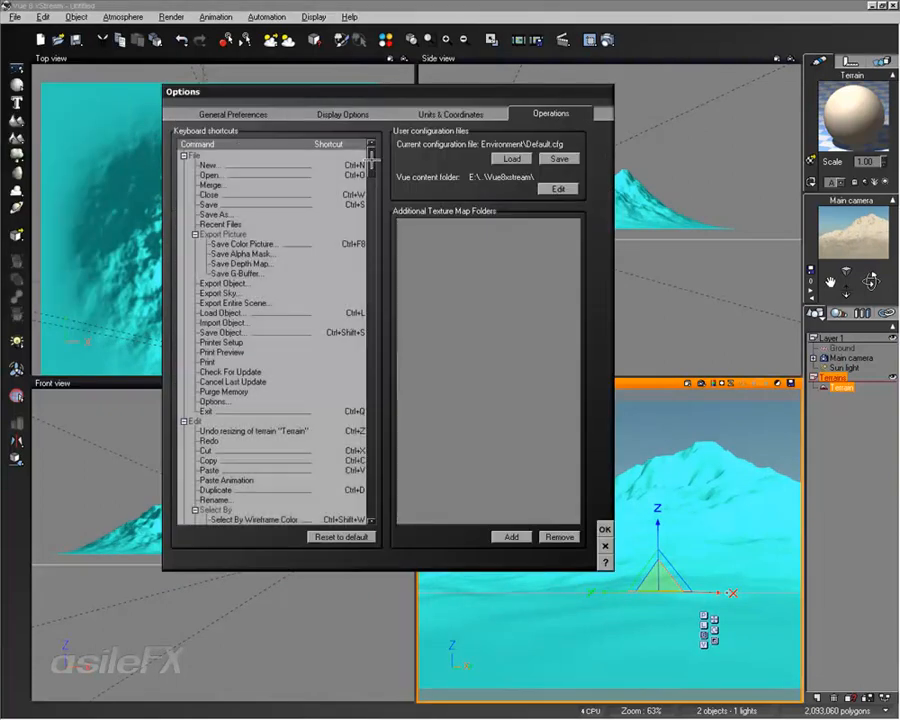
left_click_drag(370, 152, 397, 500)
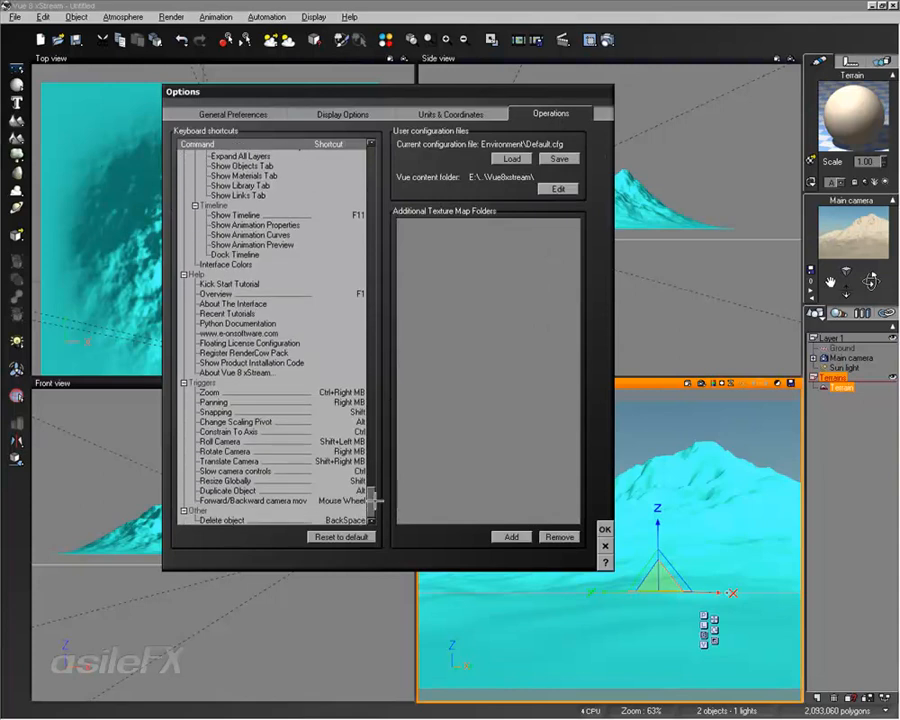
left_click_drag(370, 497, 372, 448)
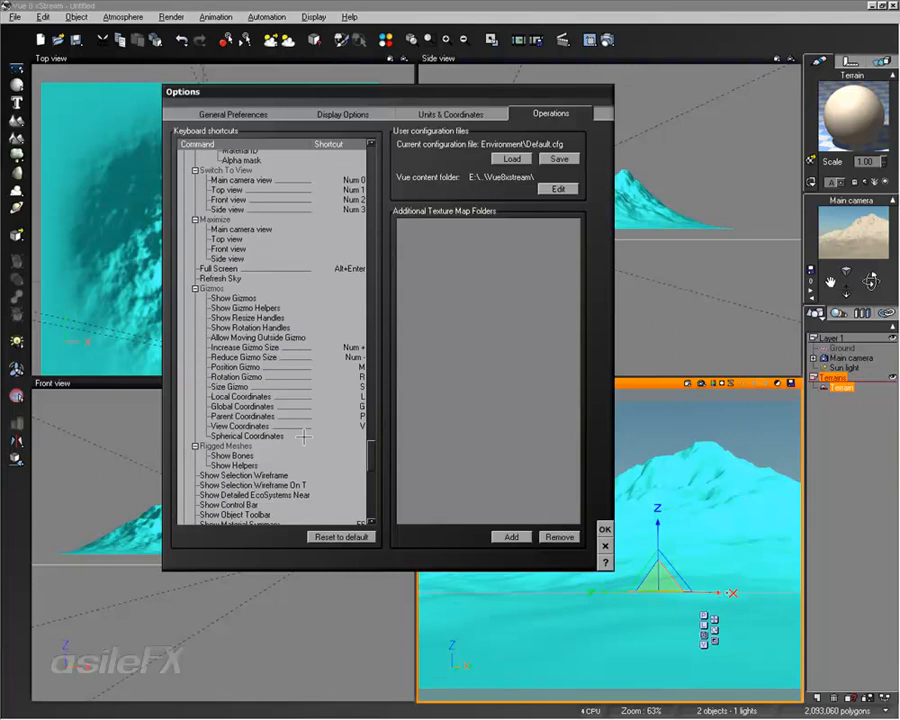
left_click(604, 546)
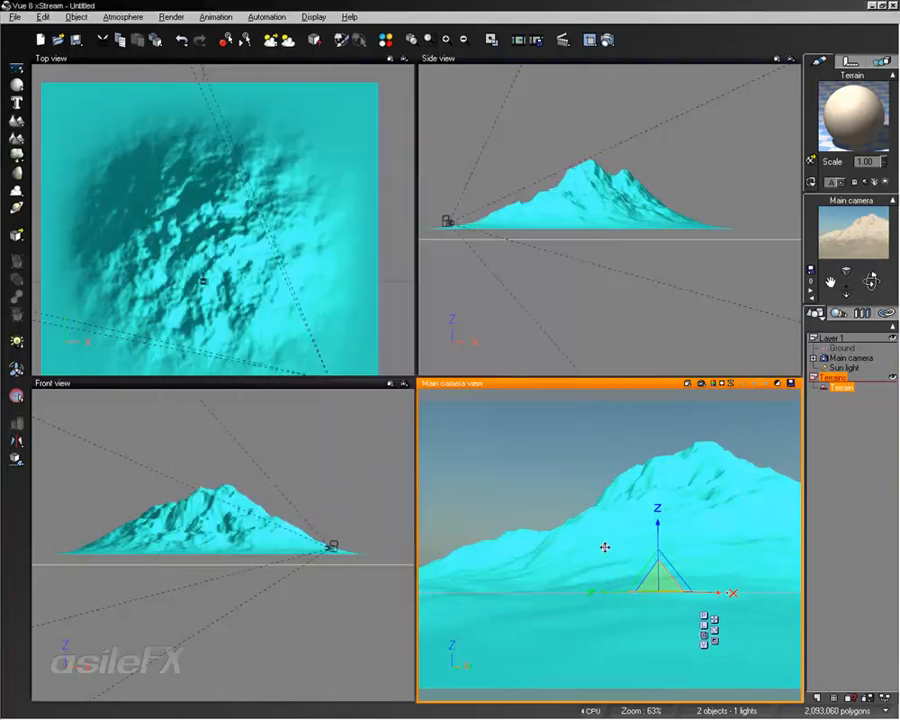
Maximize the main camera view and repeatedly increase and reduce the terrain gizmo's size
right_click_drag(639, 505, 636, 497)
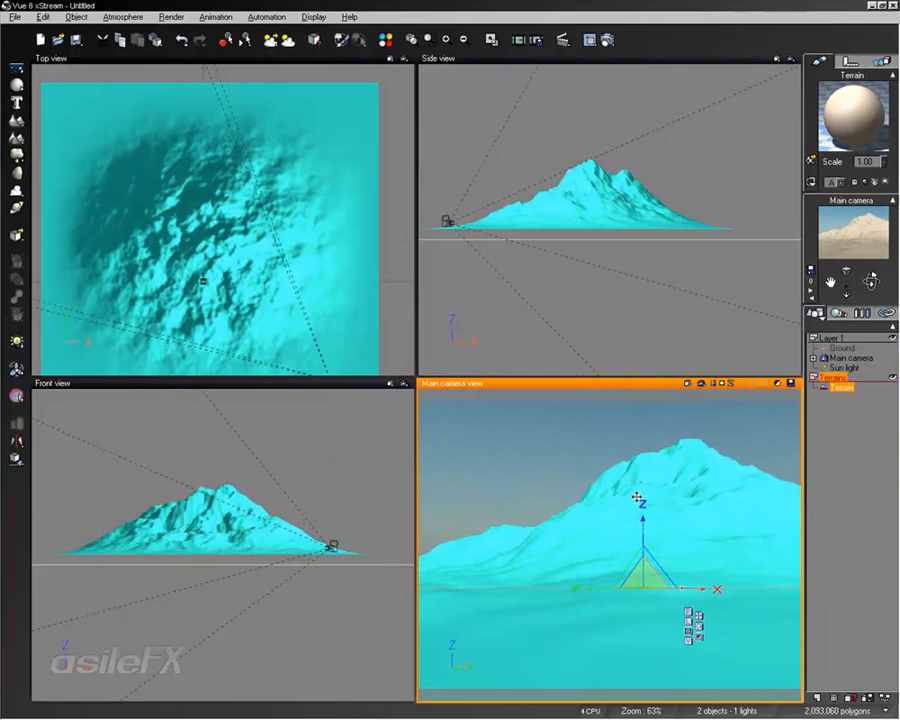
double_click(633, 384)
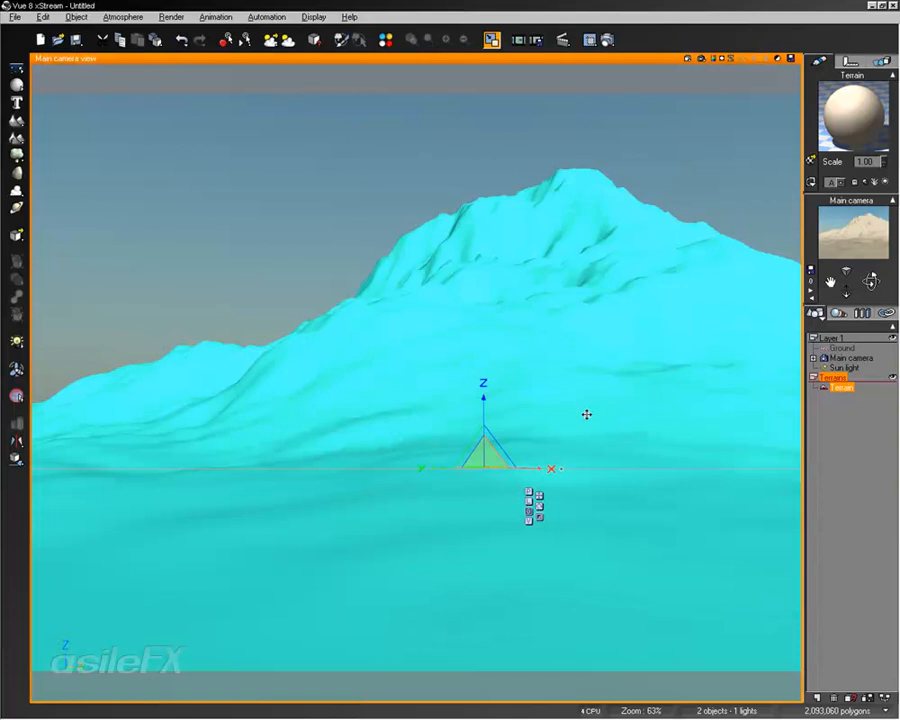
key("minus")
key("minus")
key("minus")
key("minus")
key("minus")
key("plus")
key("plus")
key("plus")
key("plus")
key("plus")
key("plus")
key("plus")
key("plus")
key("plus")
key("plus")
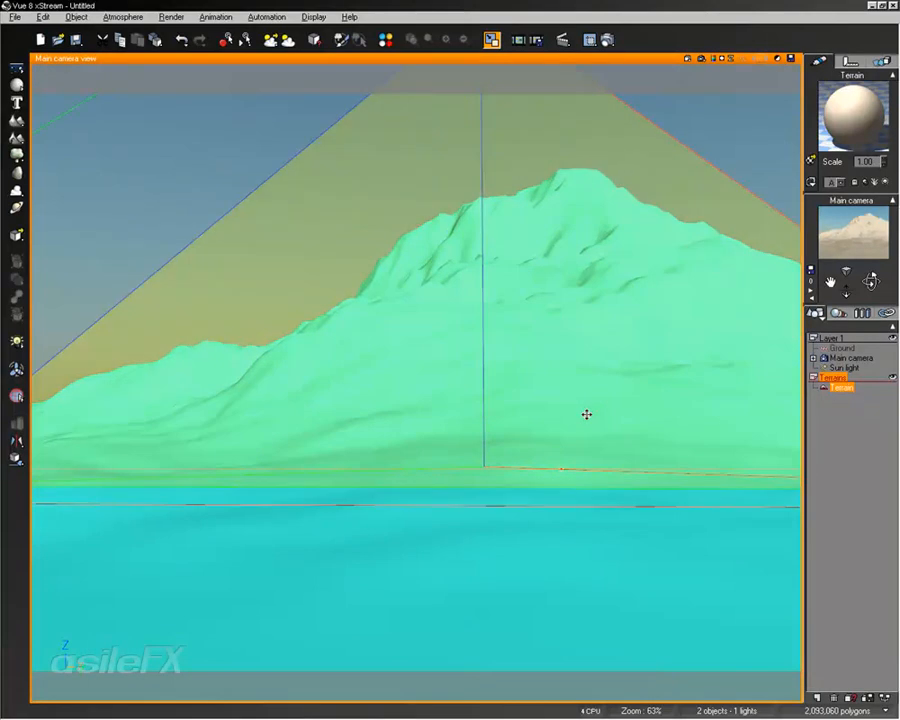
key("minus")
key("minus")
key("minus")
key("minus")
key("minus")
key("minus")
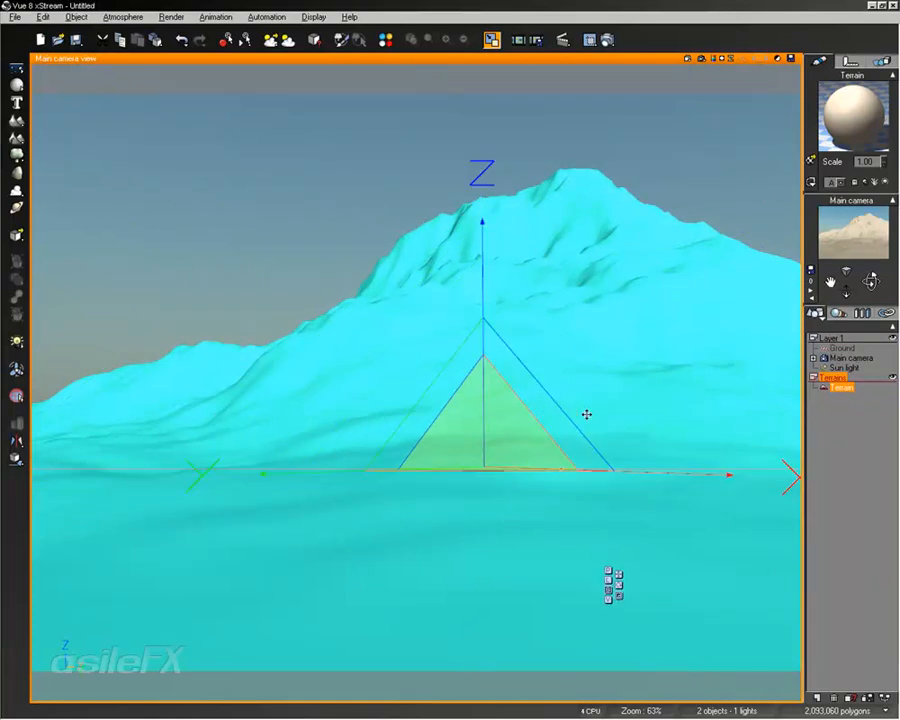
key("plus")
key("minus")
key("minus")
key("minus")
key("minus")
key("minus")
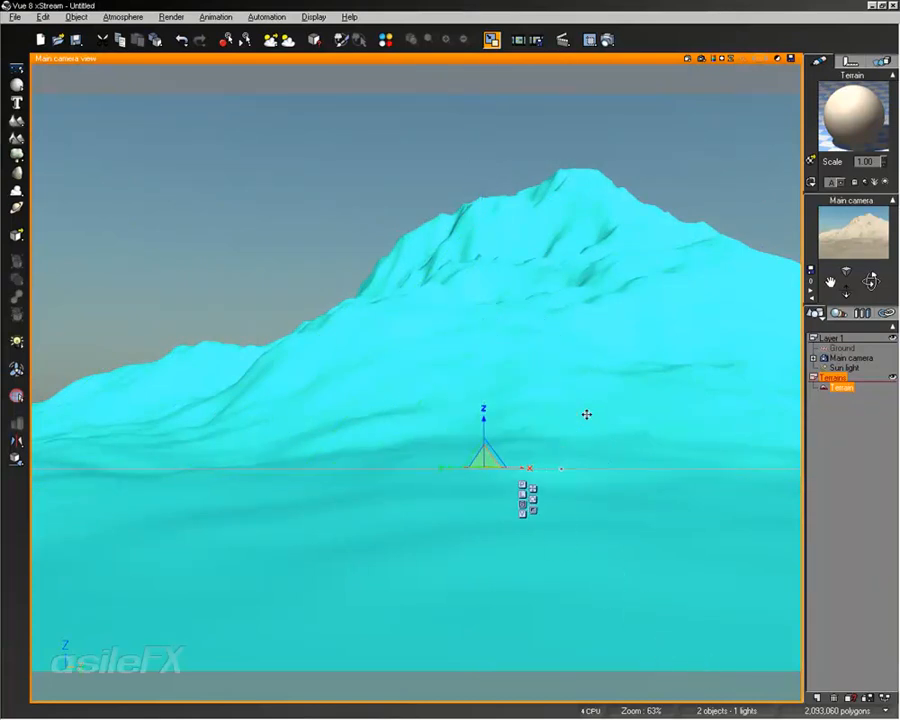
key("plus")
key("plus")
key("plus")
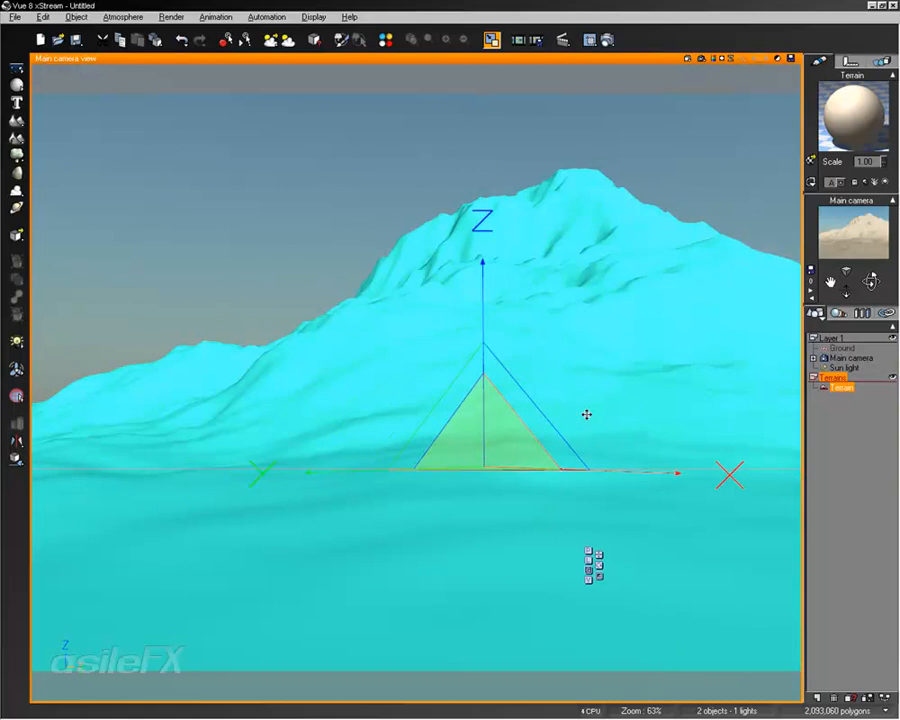
key("minus")
key("minus")
Move the terrain by dragging the object itself outside the gizmo, returning it in front of the camera
right_click_drag(588, 411, 694, 421)
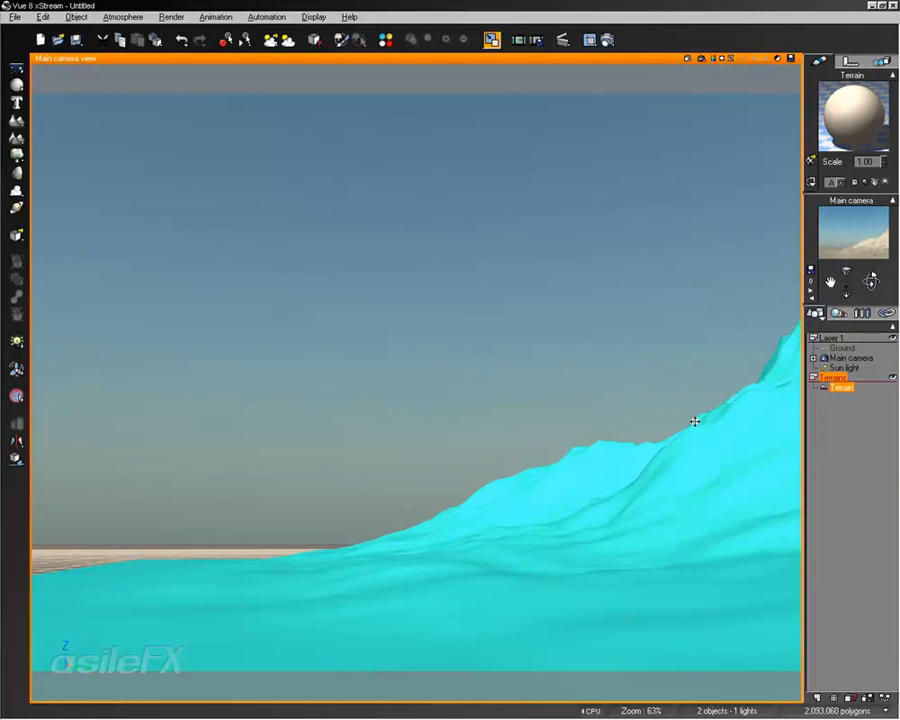
right_click_drag(628, 402, 629, 358)
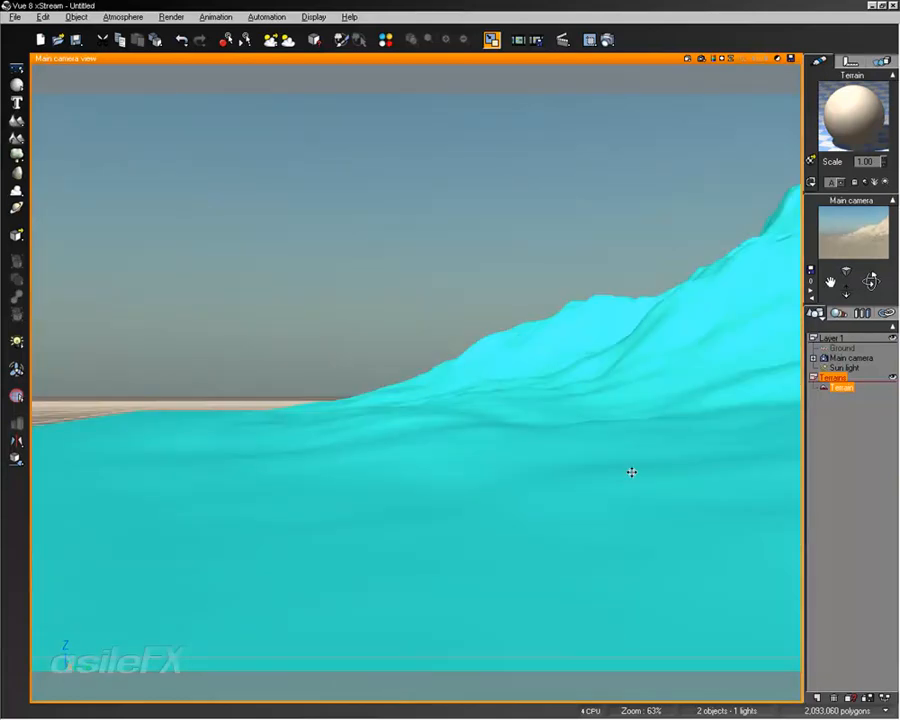
right_click_drag(631, 472, 519, 307)
right_click_drag(631, 467, 505, 440)
right_click_drag(492, 242, 518, 356)
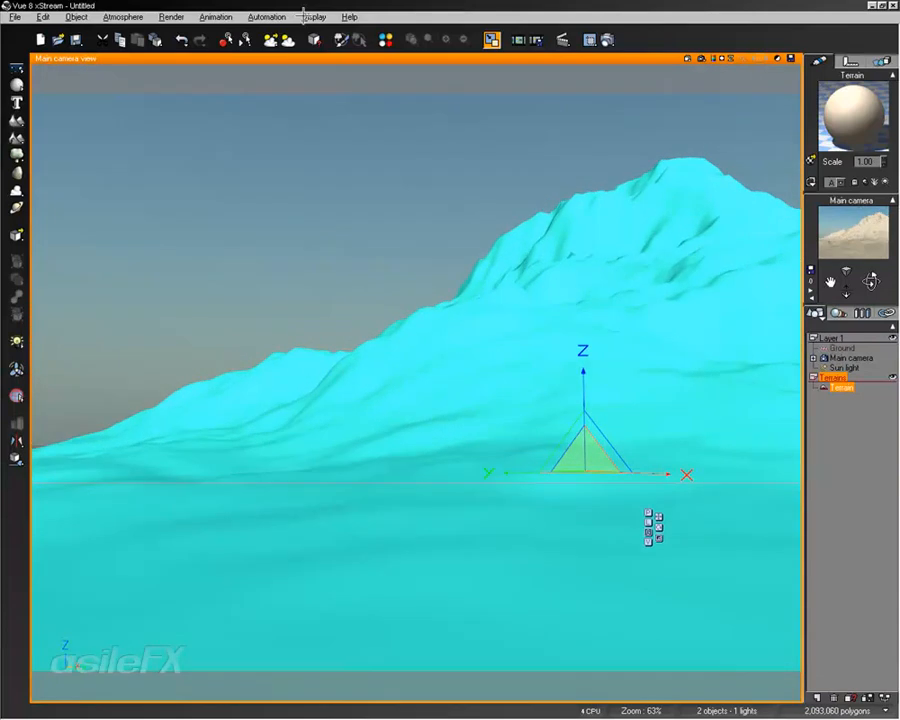
Turn off Allow Moving Outside Gizmo and move the terrain using the gizmo
left_click(313, 17)
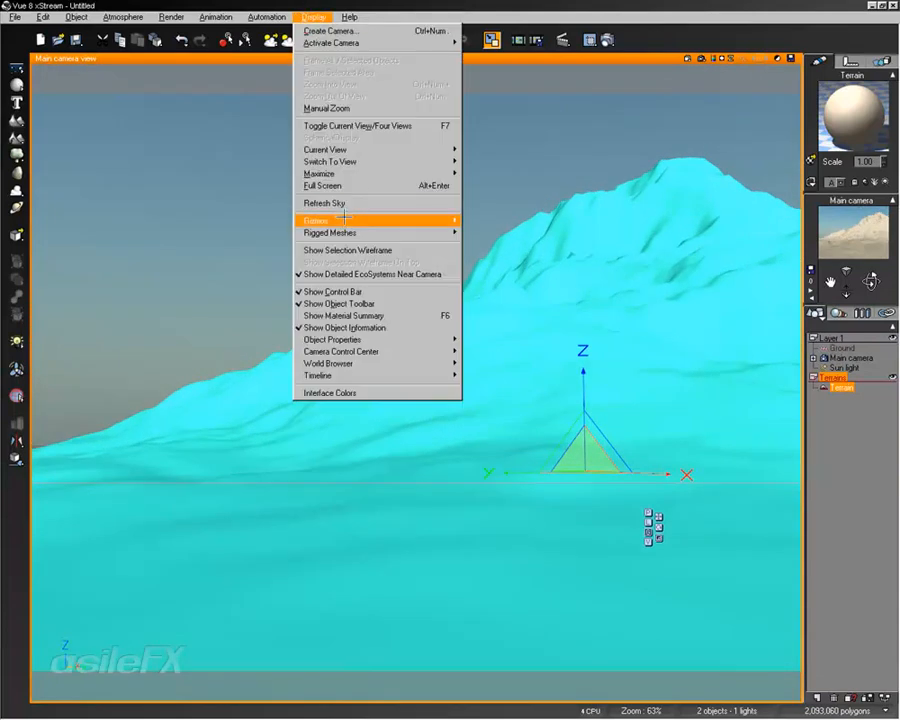
mouse_move(400, 220)
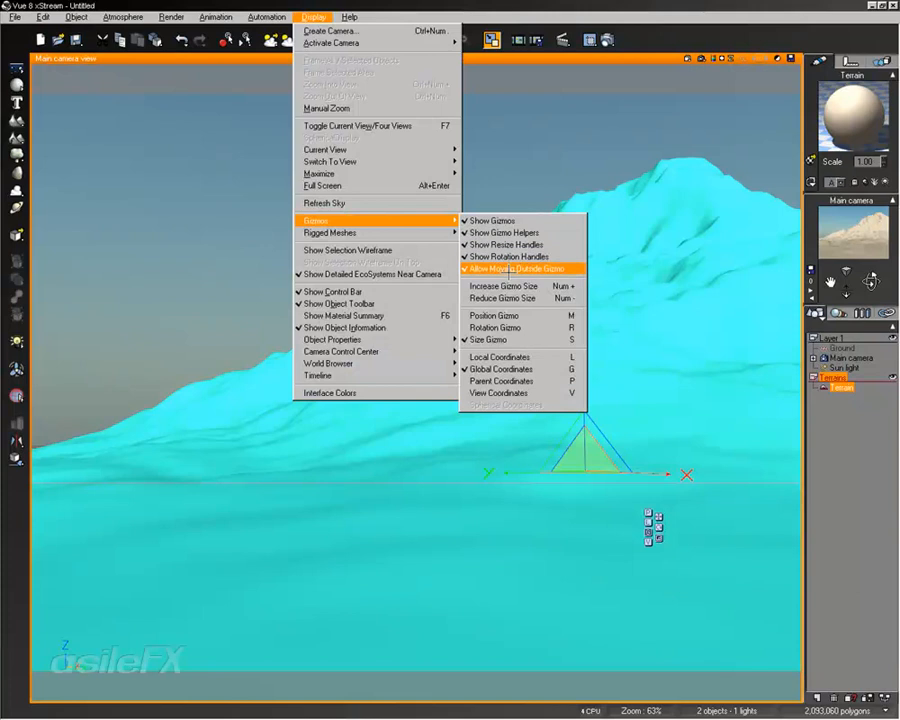
left_click(508, 269)
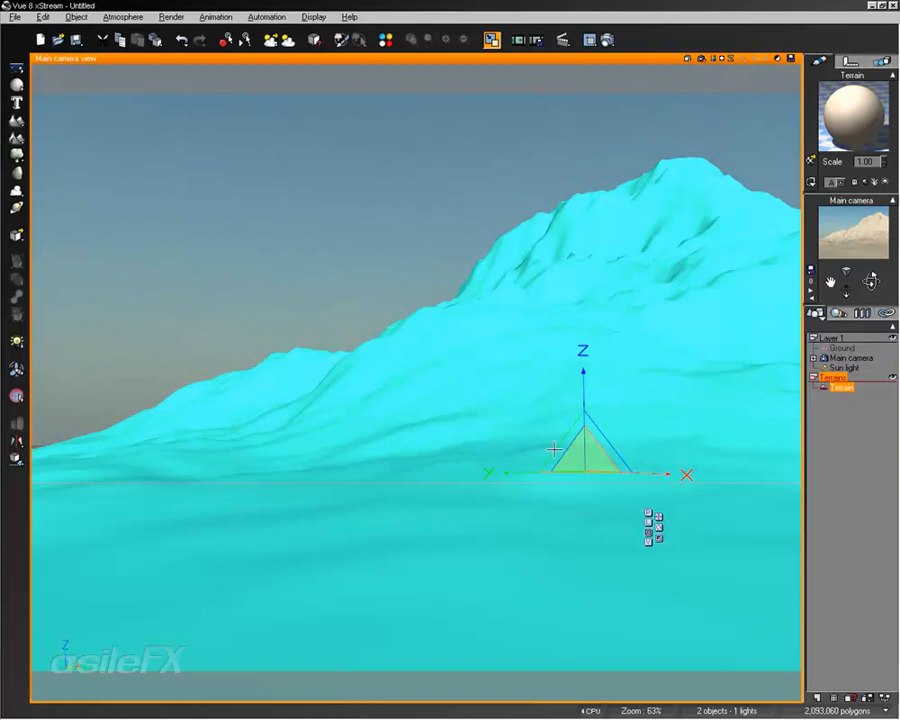
left_click_drag(580, 458, 488, 470)
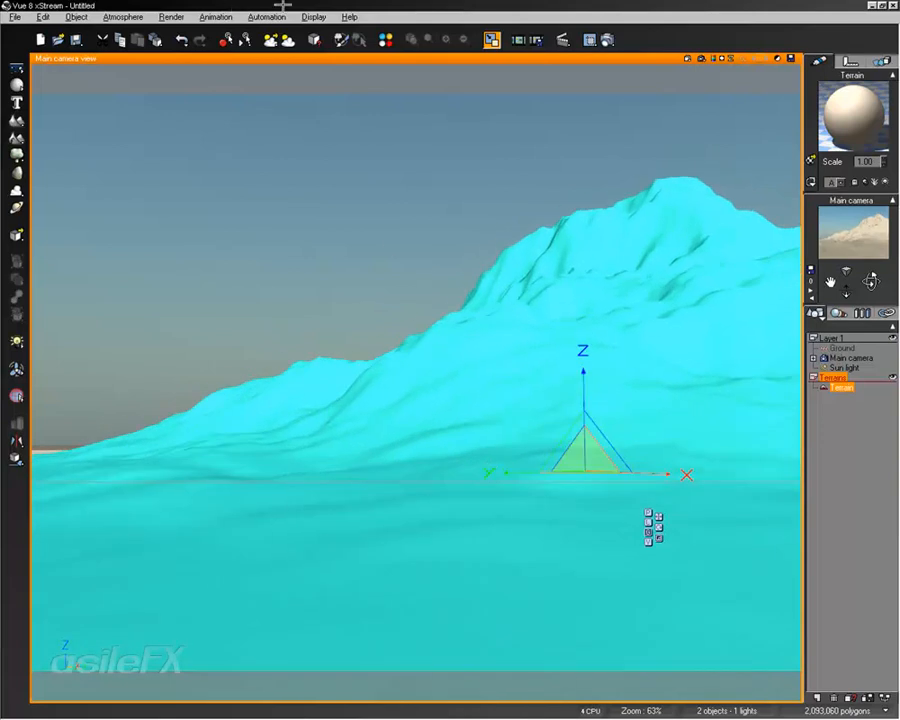
Turn Allow Moving Outside Gizmo back on
left_click(312, 17)
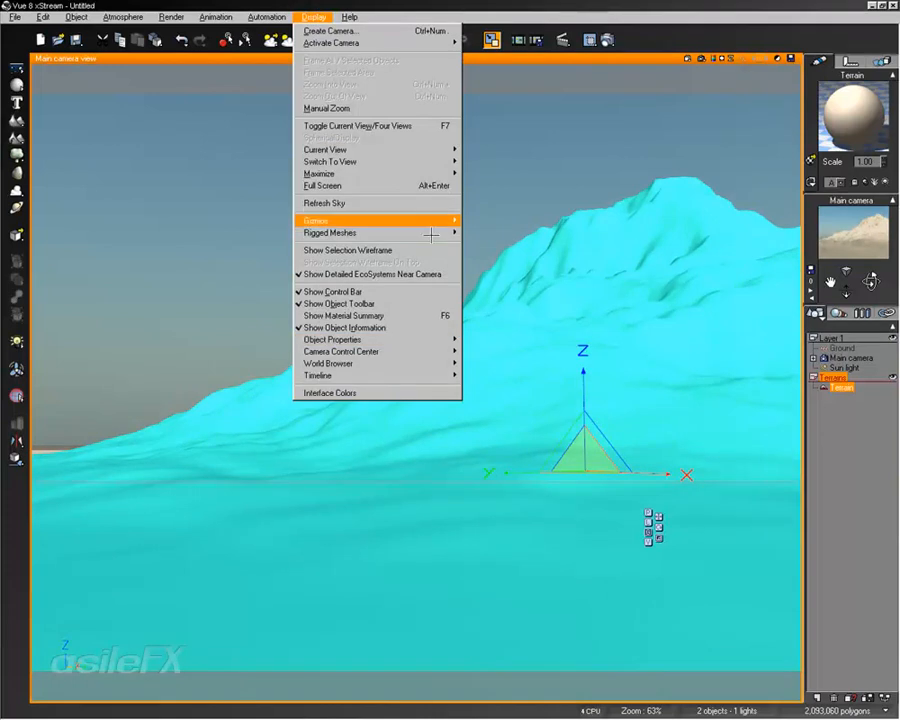
mouse_move(445, 220)
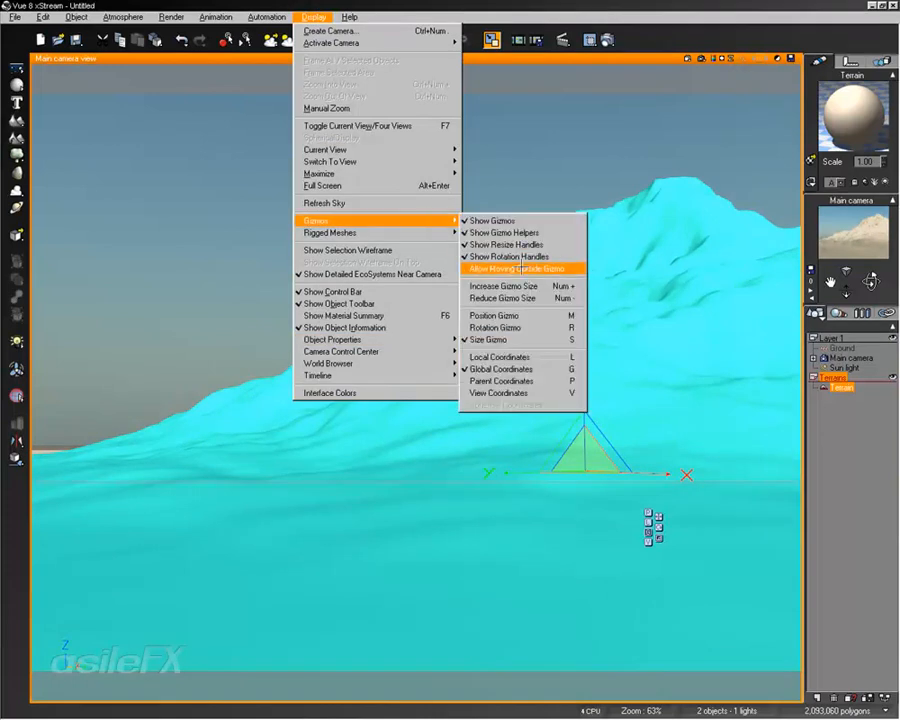
left_click(515, 268)
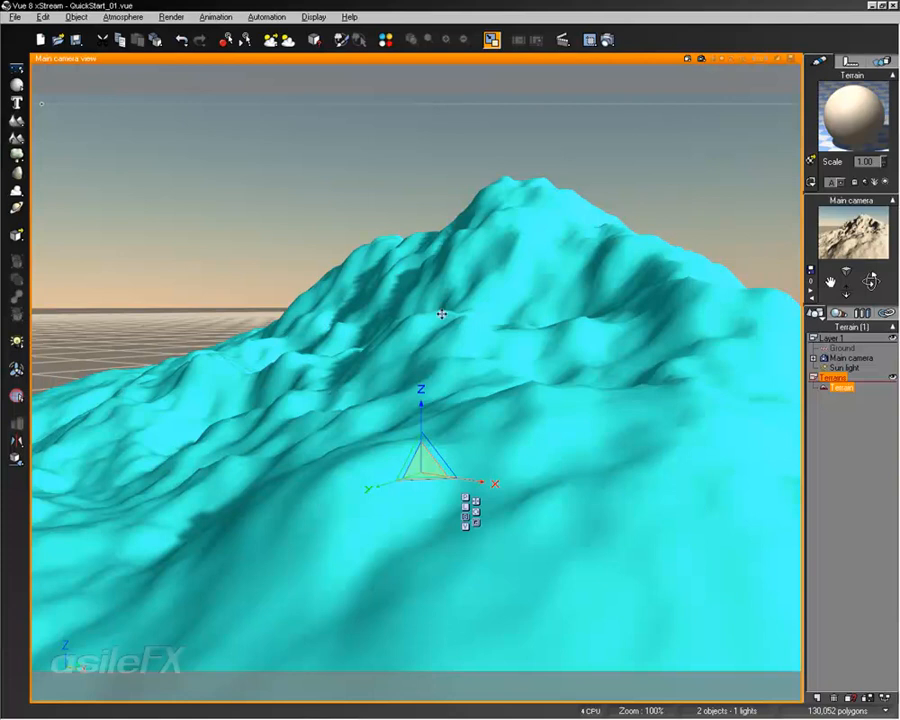
Open and close the Terrain Editor twice, moving the terrain around in the camera view between and after the visits
double_click(487, 201)
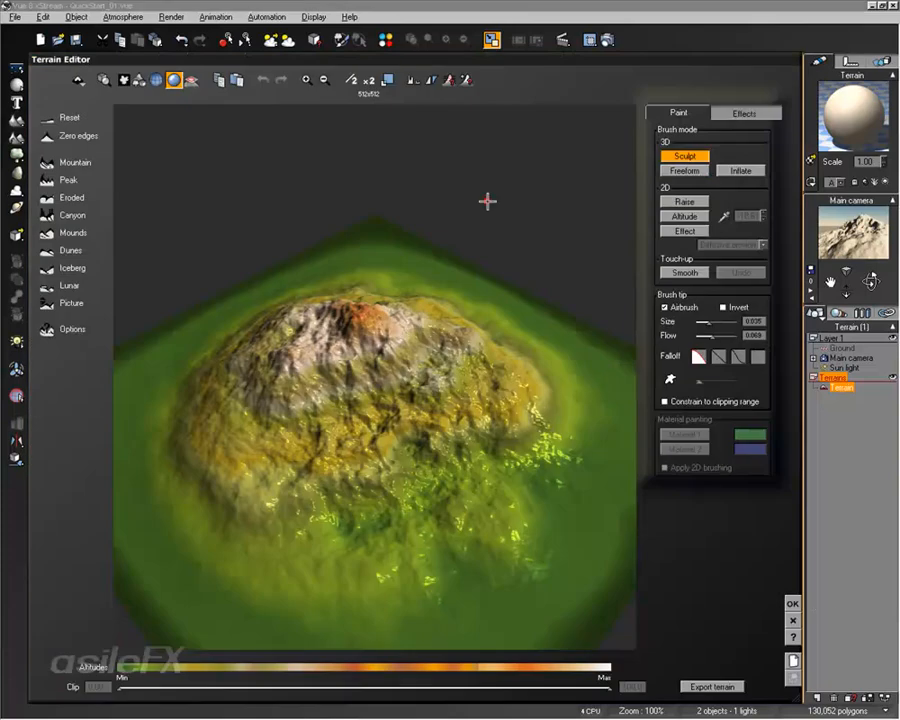
left_click(788, 601)
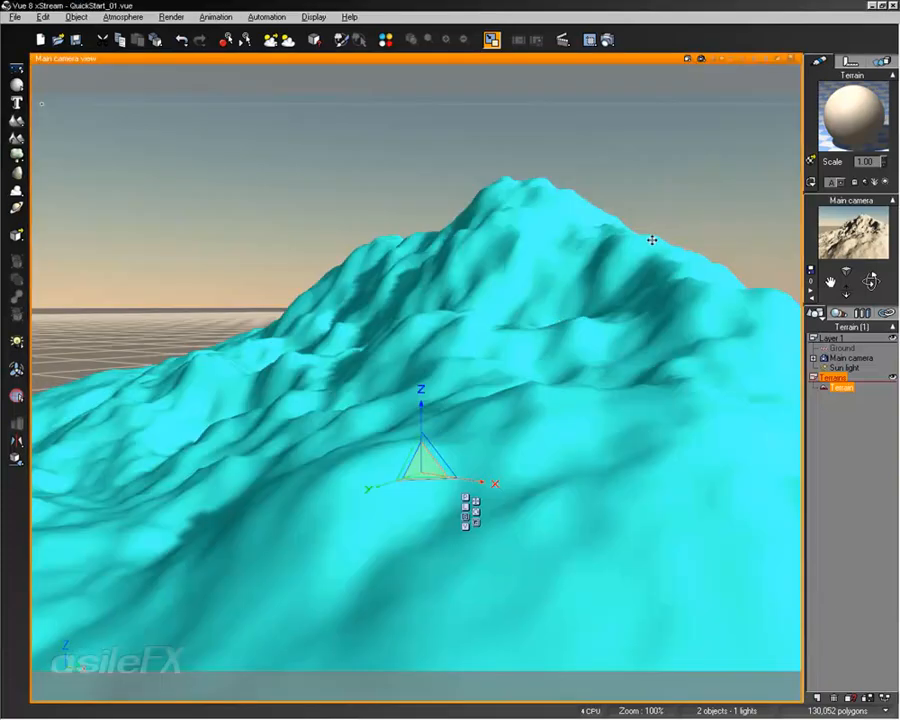
right_click_drag(779, 306, 593, 323)
double_click(556, 446)
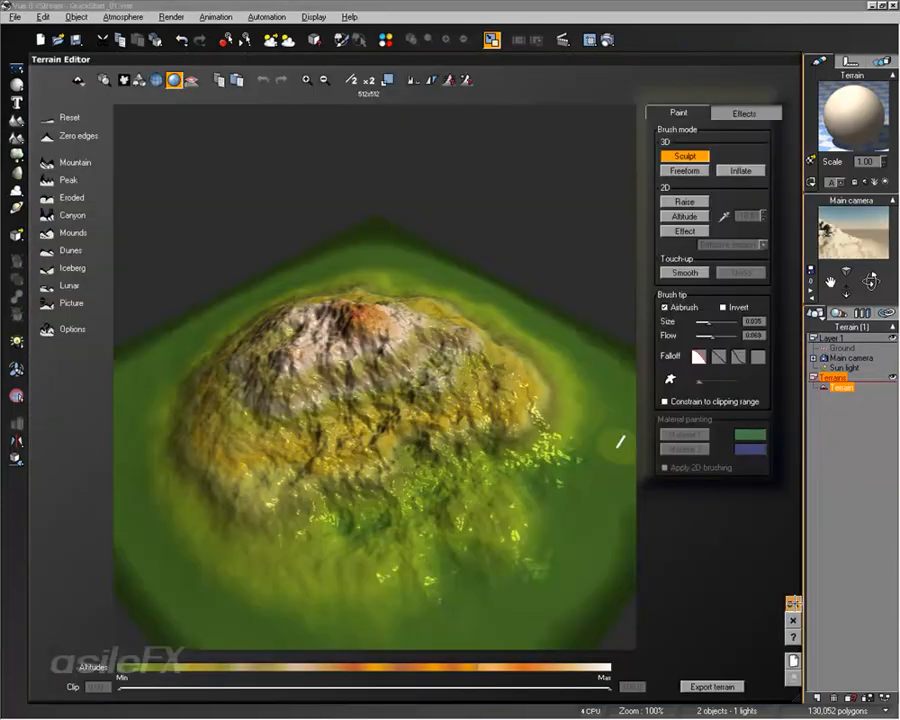
left_click(790, 603)
right_click_drag(338, 474, 504, 462)
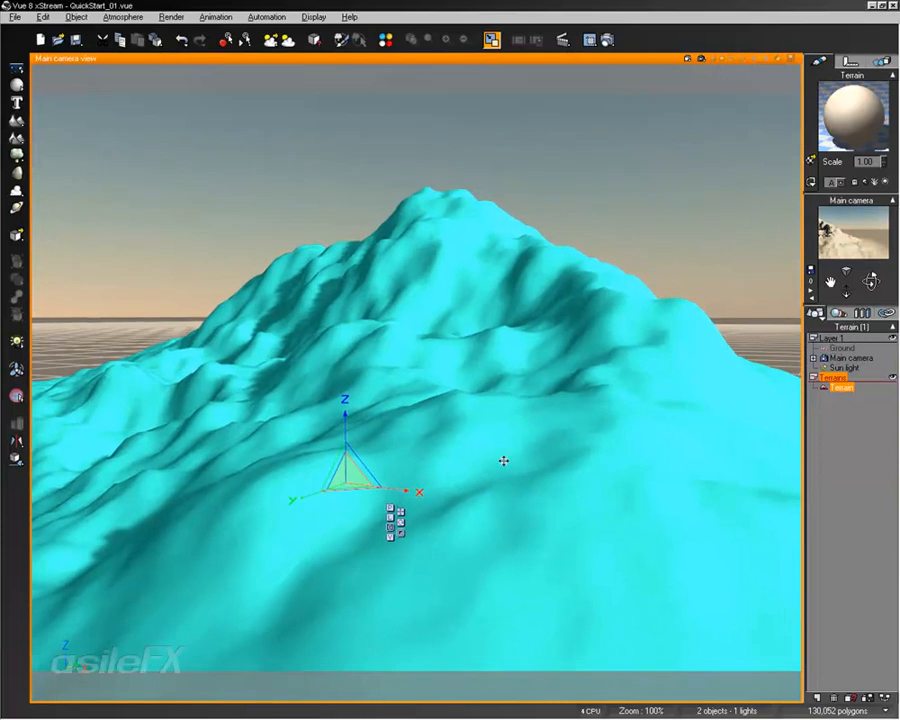
Reopen the terrain in the Terrain Editor, switch to the Raise brush mode and paint a stroke on the terrain
double_click(357, 518)
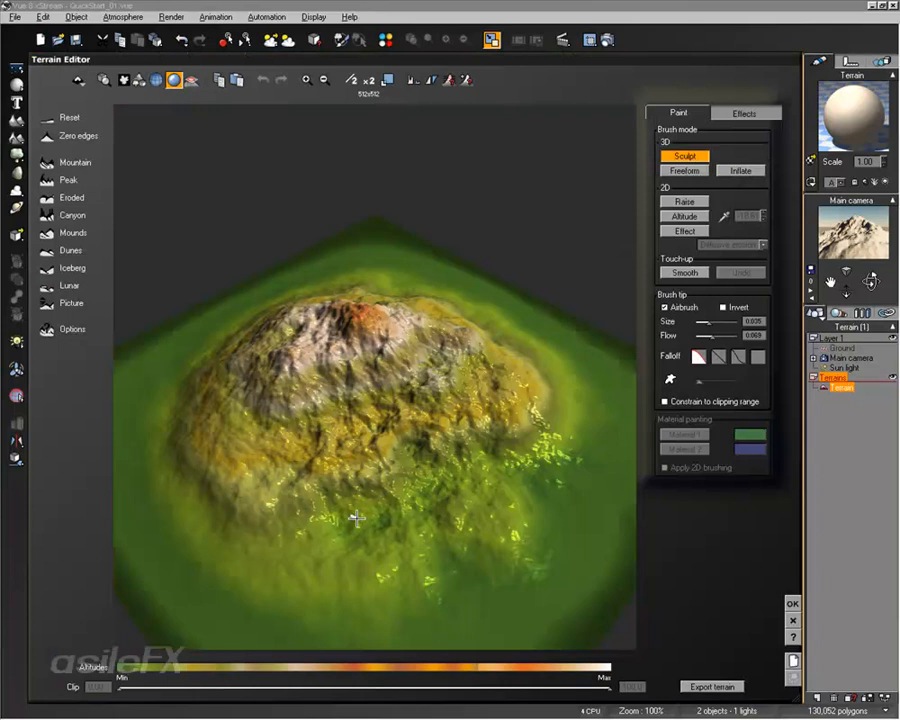
right_click_drag(392, 388, 394, 348)
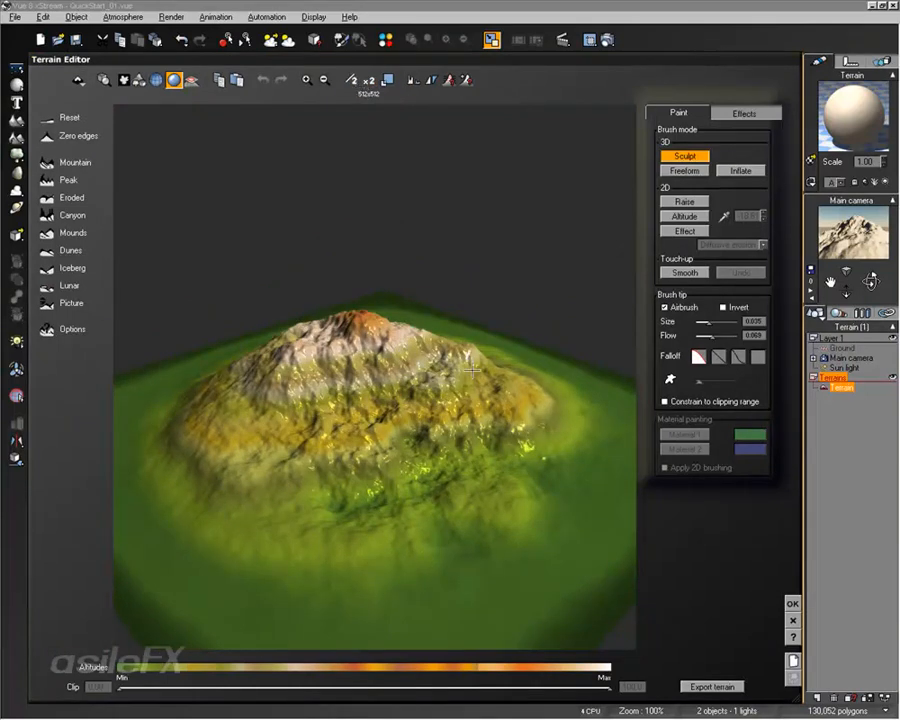
right_click_drag(472, 370, 405, 357)
right_click_drag(566, 450, 533, 452)
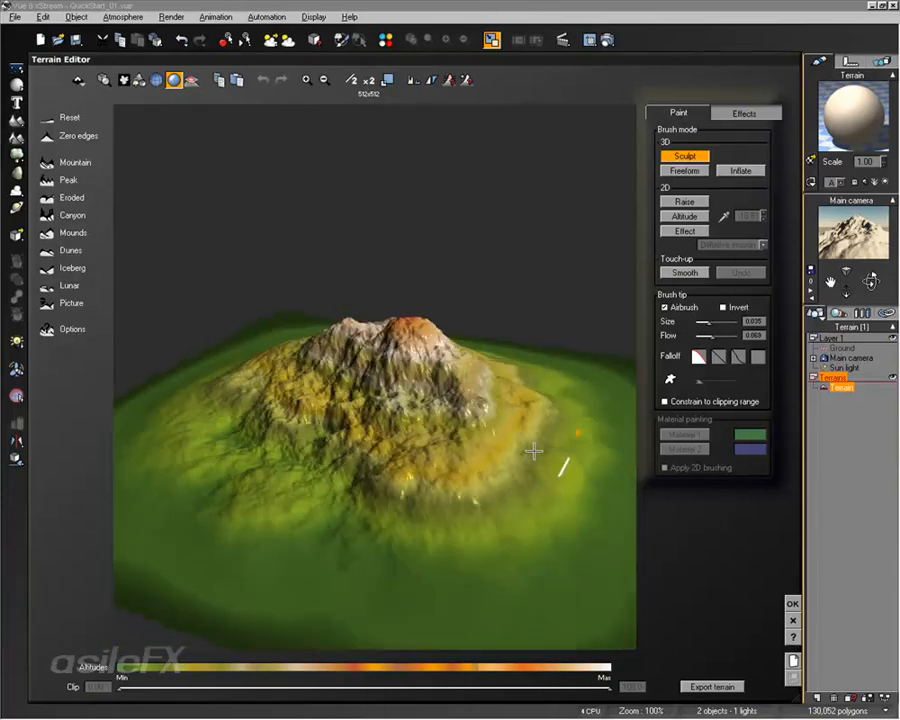
left_click(705, 204)
mouse_move(466, 446)
right_mouse_down()
mouse_move(438, 469)
mouse_move(419, 467)
right_mouse_up()
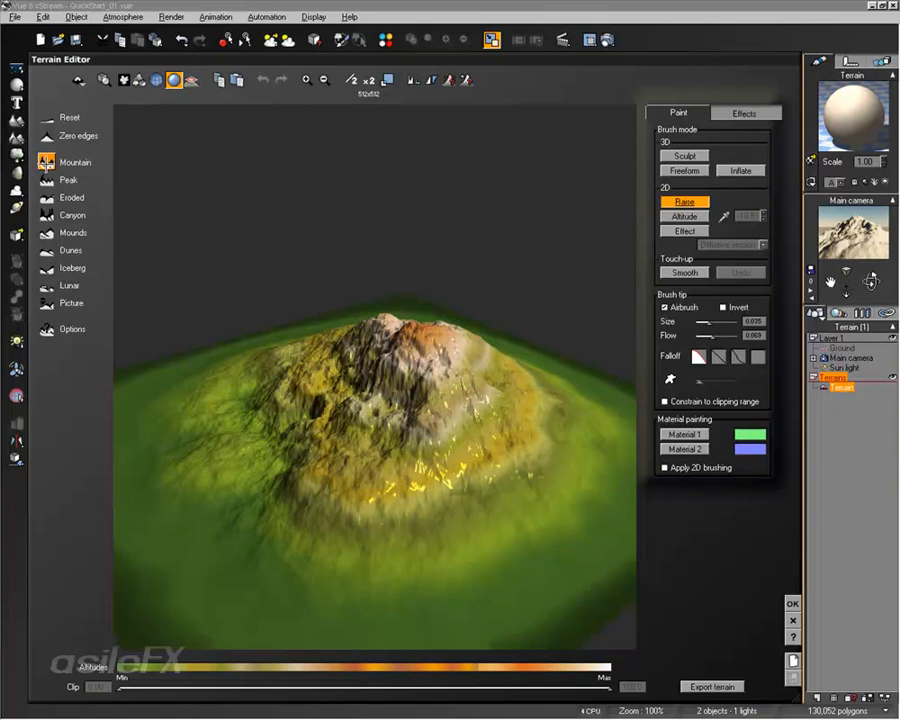
Generate a new terrain shape with the Mountain preset
left_click(49, 161)
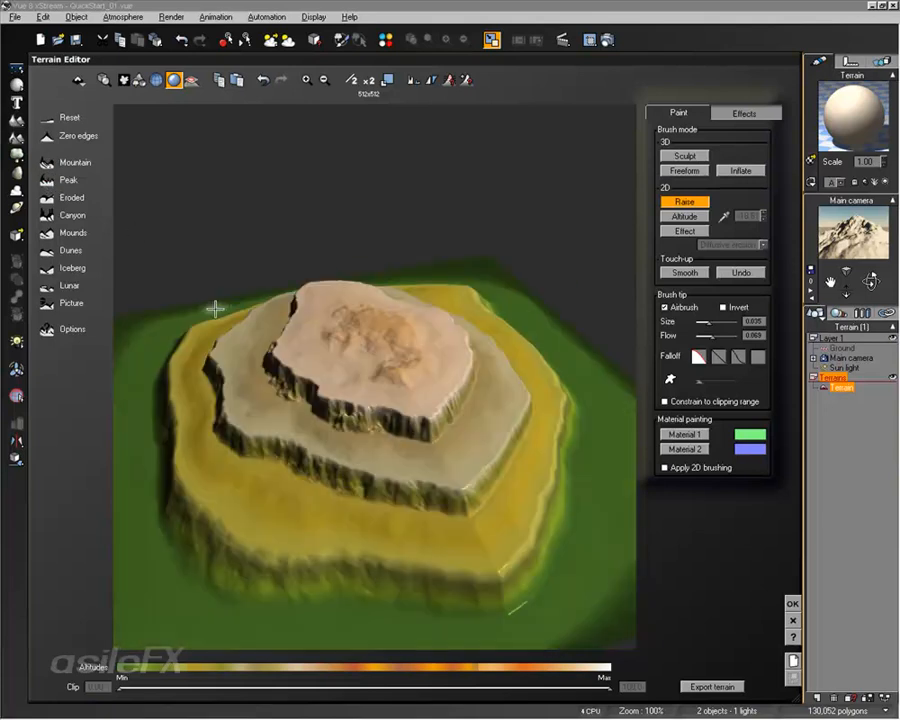
right_click_drag(363, 391, 383, 356)
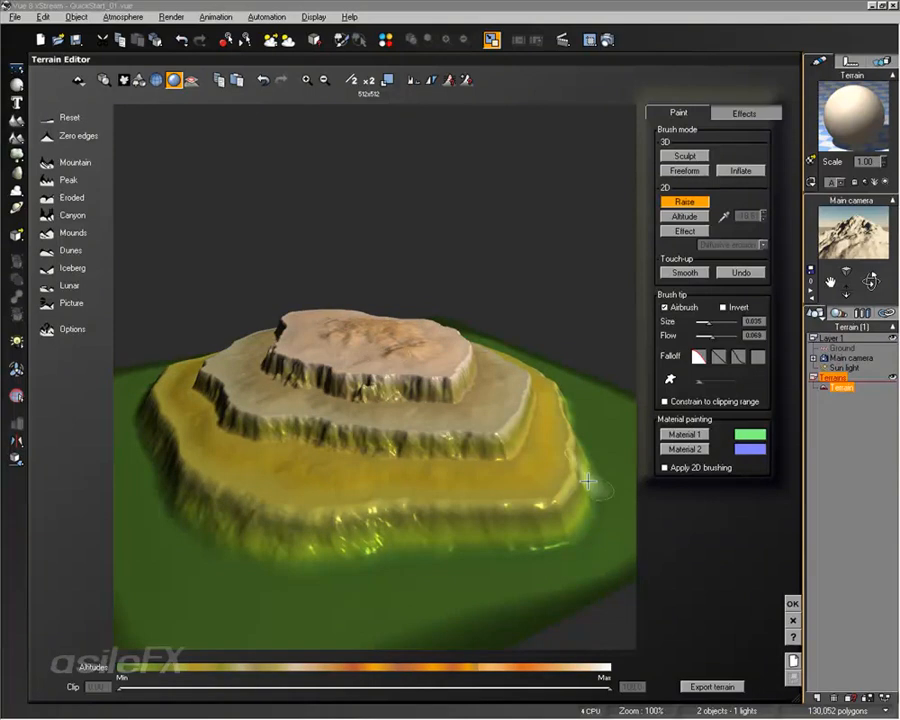
right_click_drag(588, 481, 500, 500)
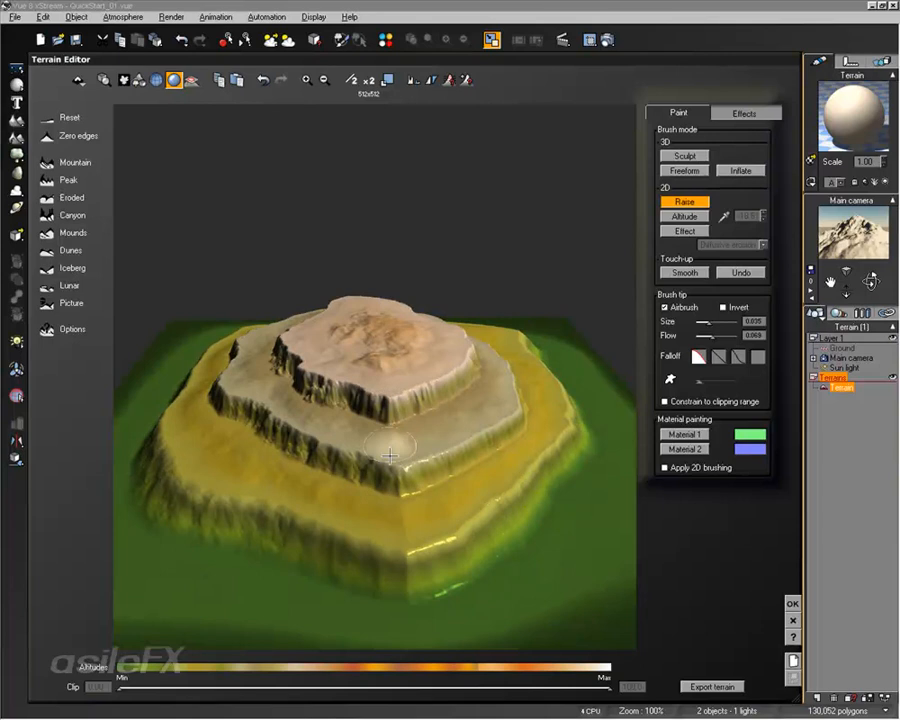
Apply the Peak preset and then the Canyon preset to the terrain
left_click(46, 180)
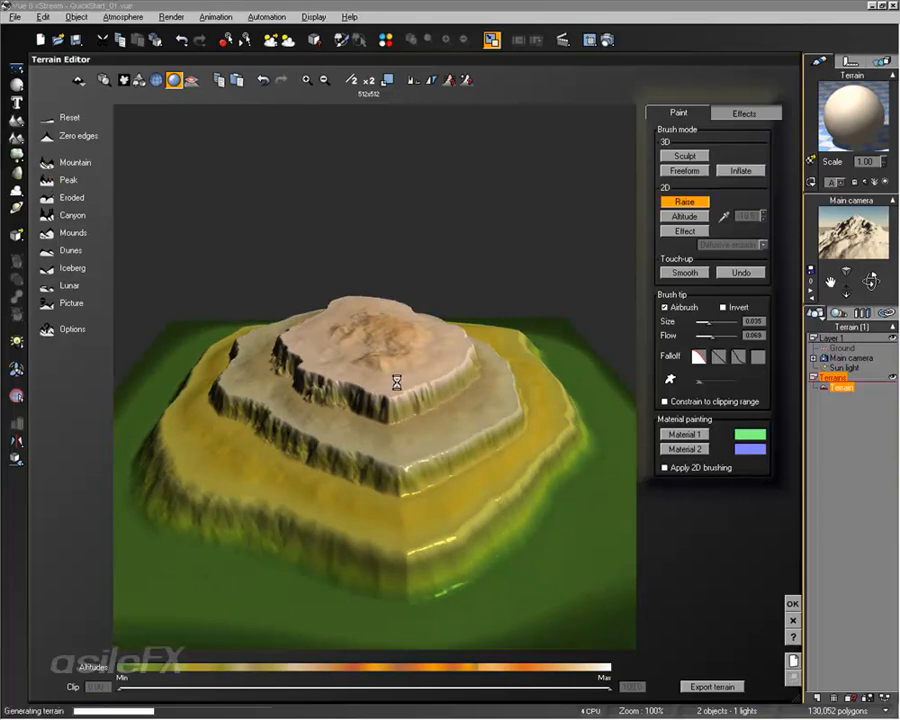
mouse_move(466, 413)
right_mouse_down()
mouse_move(527, 422)
mouse_move(291, 268)
right_mouse_up()
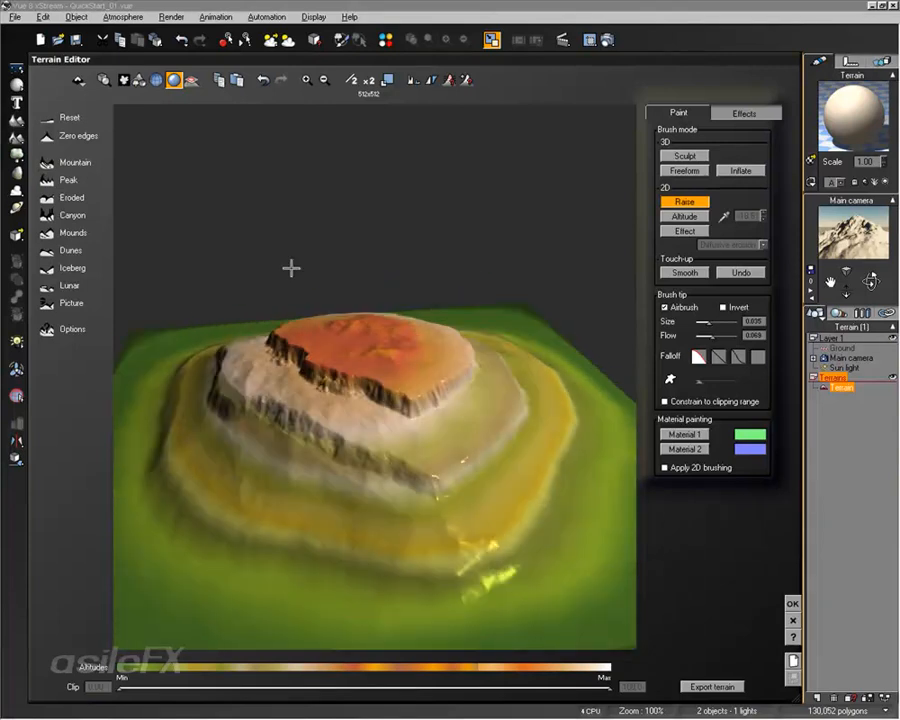
left_click(47, 214)
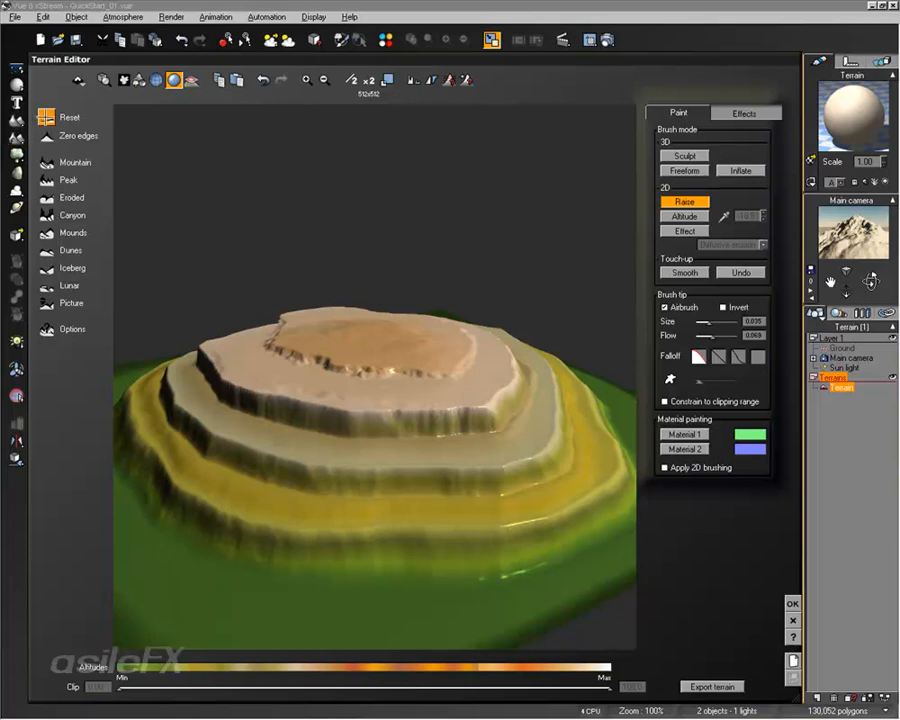
Reset the terrain and regenerate it with the Mountain preset
left_click(45, 117)
left_click(68, 161)
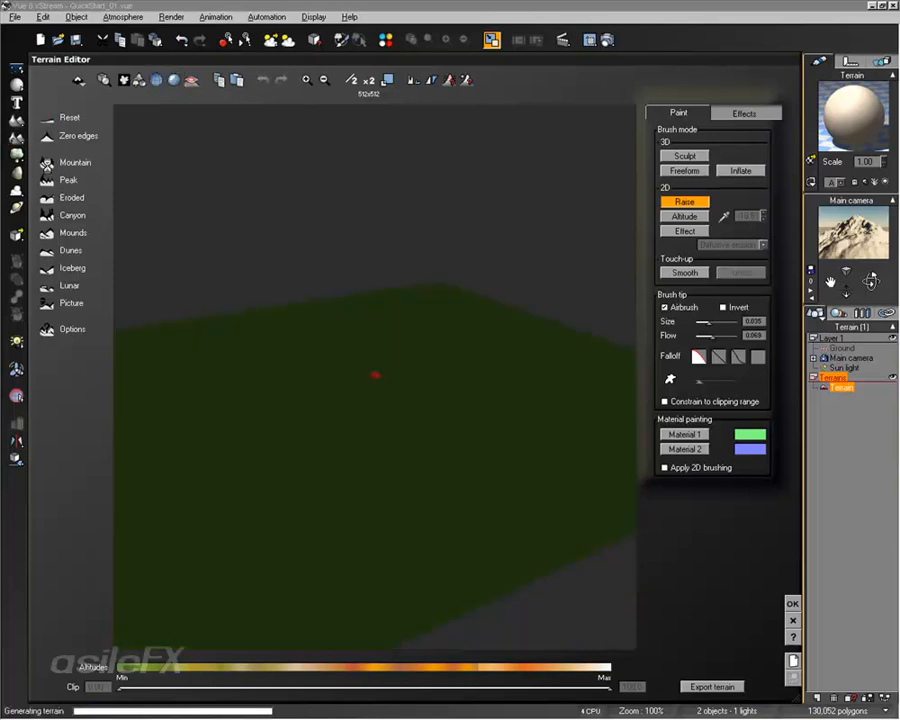
right_click_drag(237, 436, 412, 490)
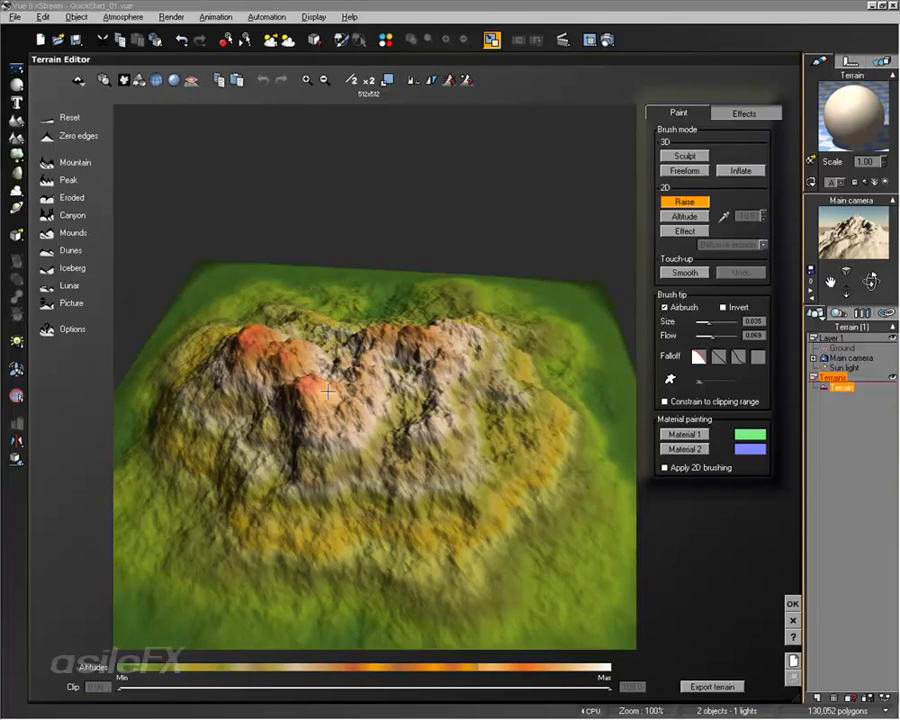
right_click_drag(366, 405, 482, 380)
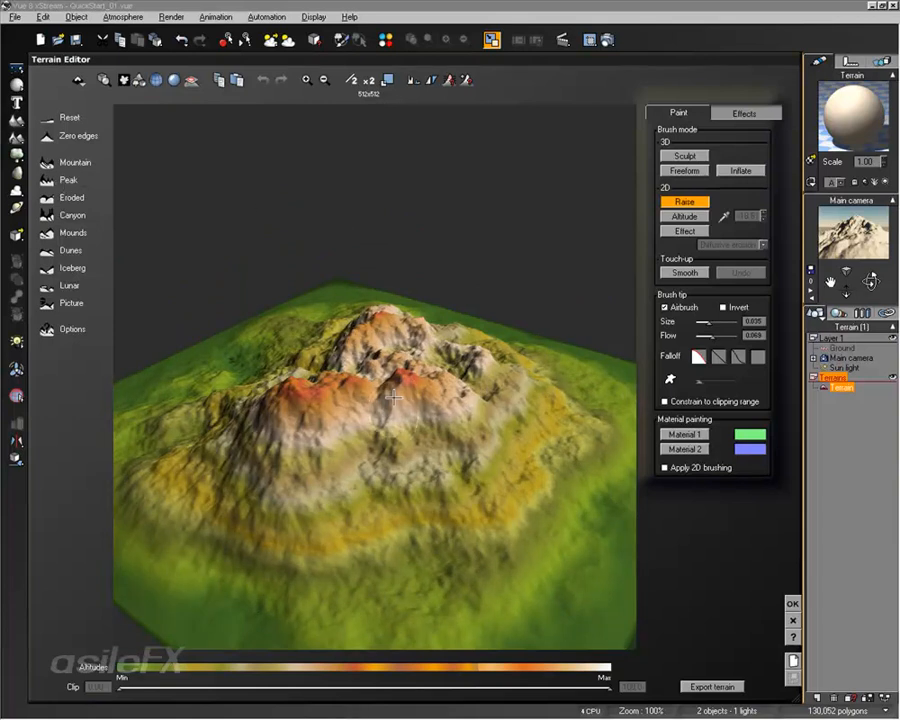
Open the brush options menu offering Symmetrical and Skin Only, closing it without a choice
left_click(103, 80)
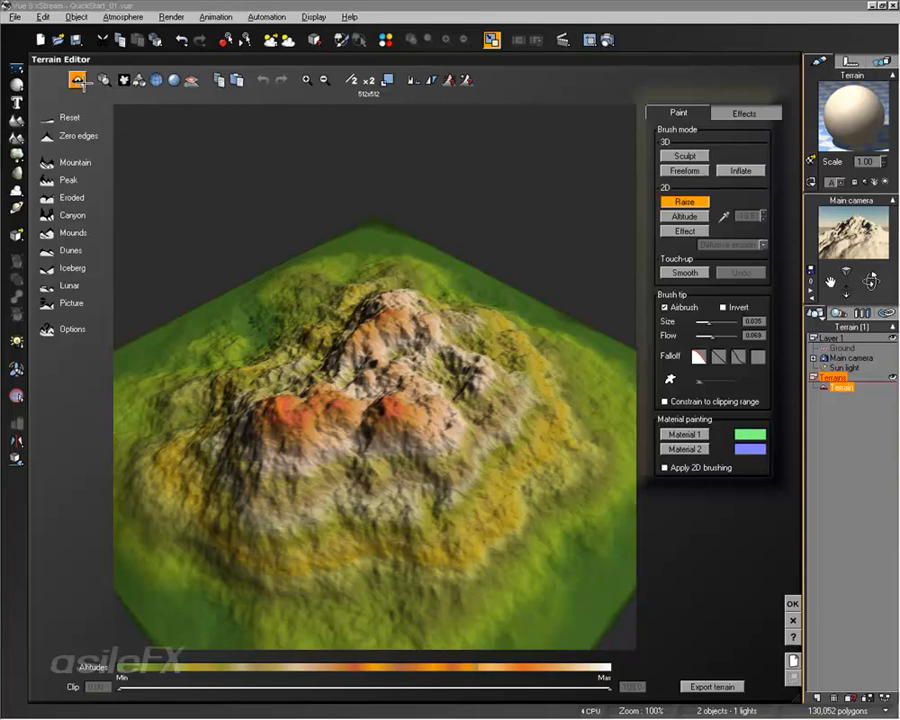
left_click(78, 80)
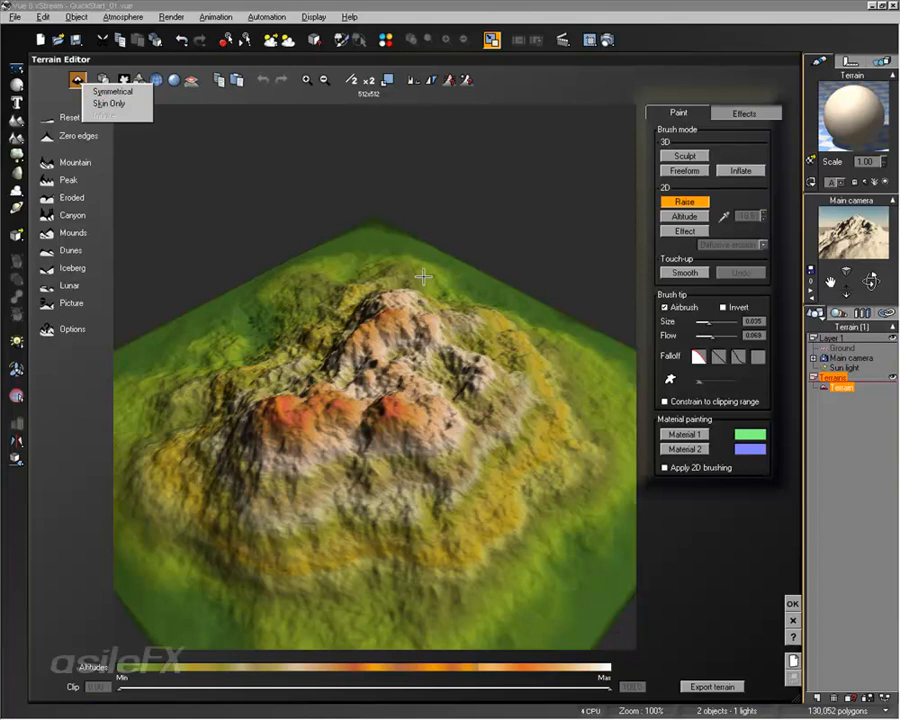
left_click(347, 251)
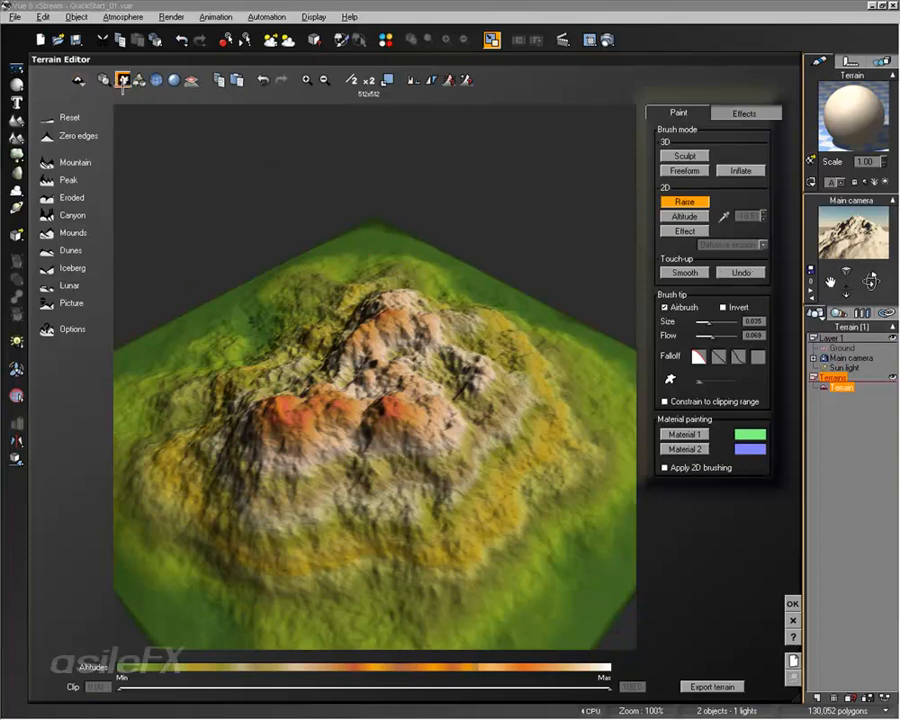
Inspect the terrain from the top view and from several orbiting perspective angles
left_click(121, 80)
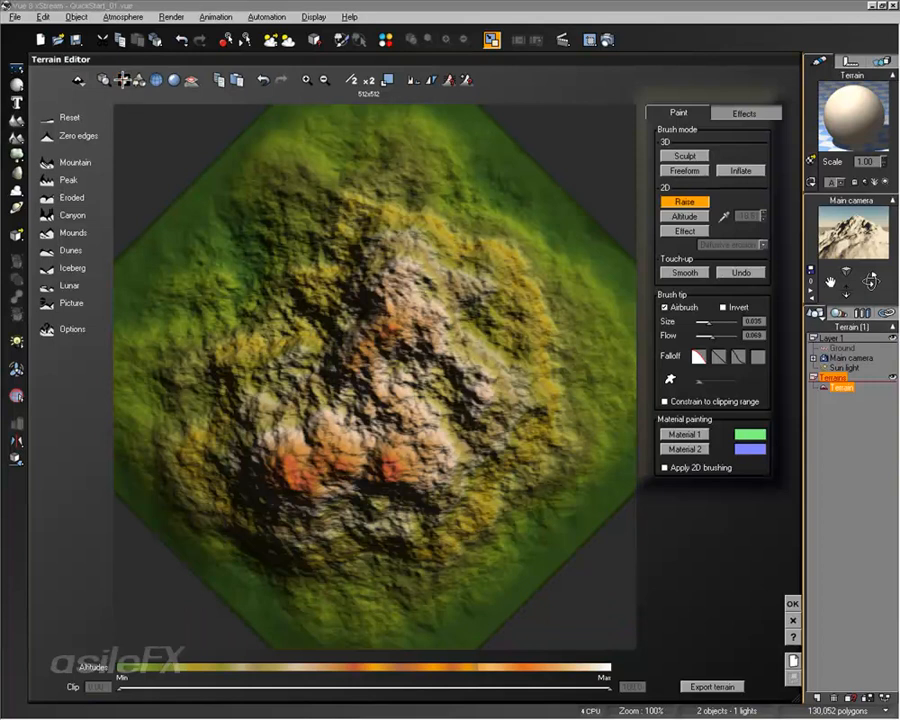
right_click_drag(483, 362, 428, 423)
left_click(121, 80)
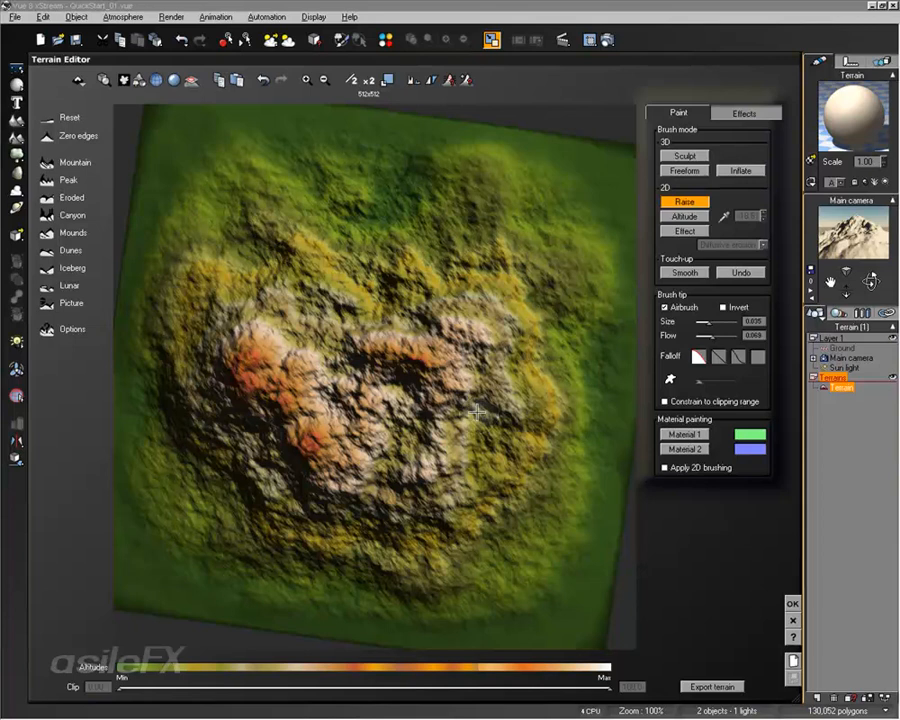
mouse_move(479, 415)
right_mouse_down()
mouse_move(544, 305)
mouse_move(332, 314)
mouse_move(611, 321)
mouse_move(323, 299)
mouse_move(368, 321)
mouse_move(217, 311)
right_mouse_up()
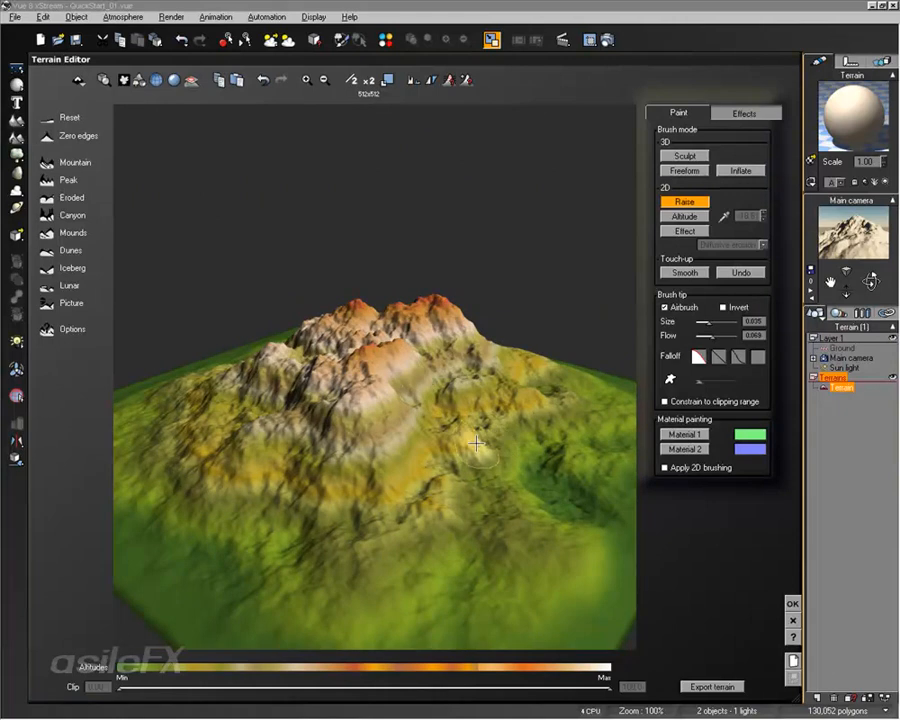
right_click_drag(340, 312, 513, 492)
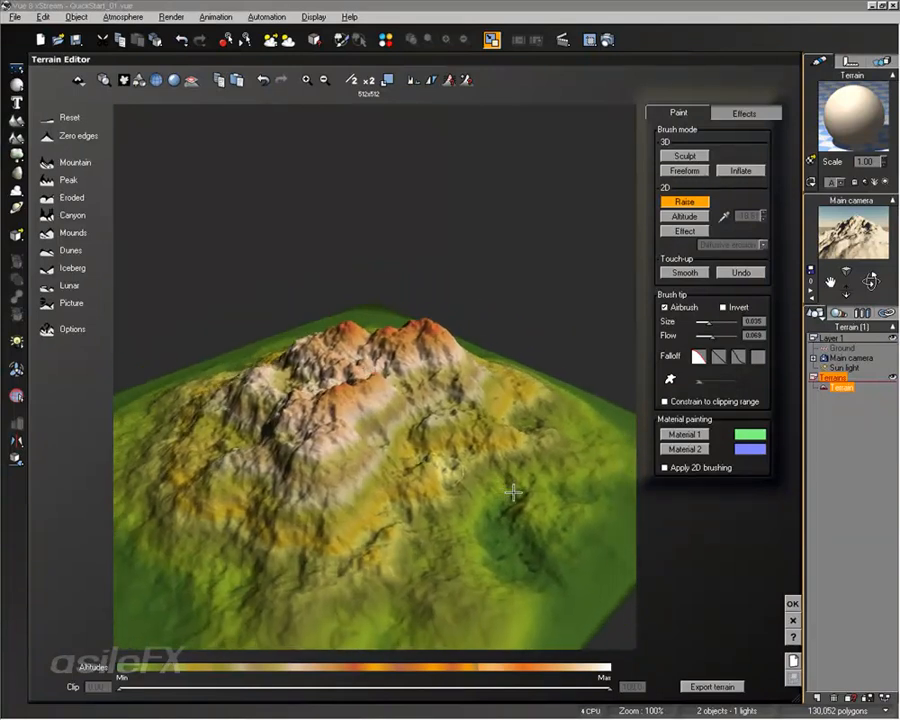
mouse_move(325, 445)
left_mouse_down()
mouse_move(343, 494)
mouse_move(352, 578)
mouse_move(325, 426)
left_mouse_up()
mouse_move(325, 426)
right_mouse_down()
mouse_move(598, 392)
mouse_move(56, 396)
mouse_move(410, 435)
mouse_move(440, 565)
mouse_move(580, 450)
mouse_move(712, 400)
mouse_move(527, 424)
mouse_move(234, 403)
mouse_move(317, 393)
mouse_move(371, 444)
right_mouse_up()
right_click_drag(424, 454, 467, 480)
right_click_drag(337, 478, 500, 508)
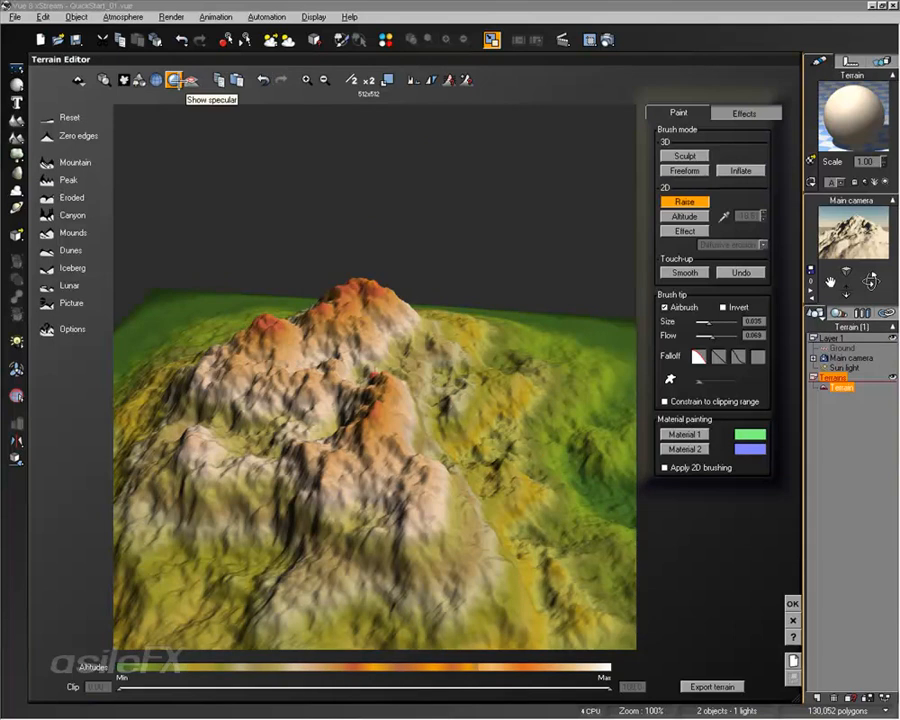
Switch the editor preview to wireframe, inspect the mesh up close, then return to shaded display
left_click(157, 80)
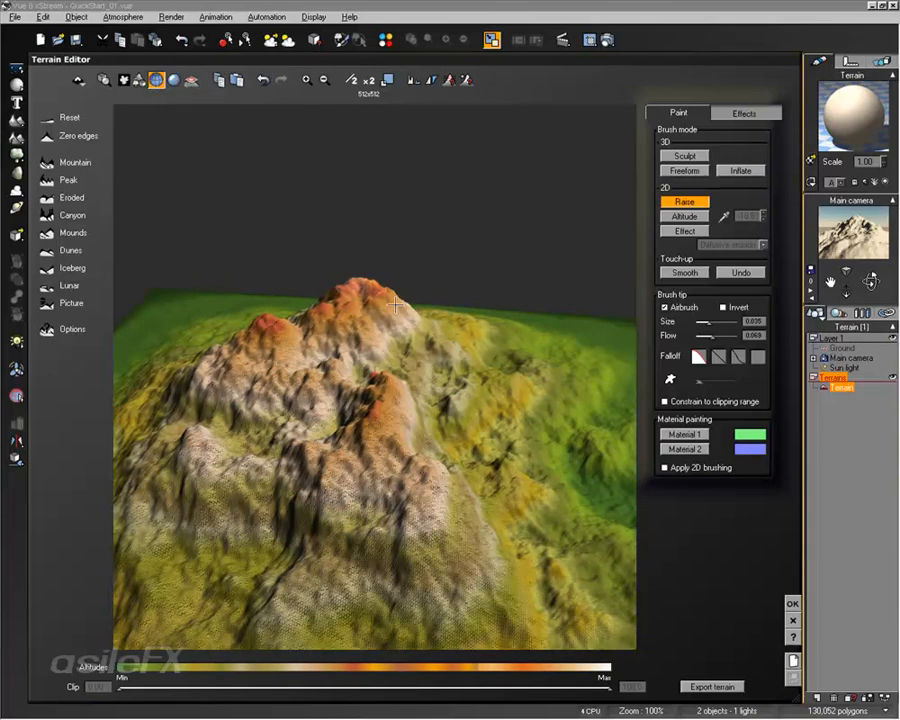
right_click_drag(340, 295, 481, 369)
scroll(481, 370, "up", 5)
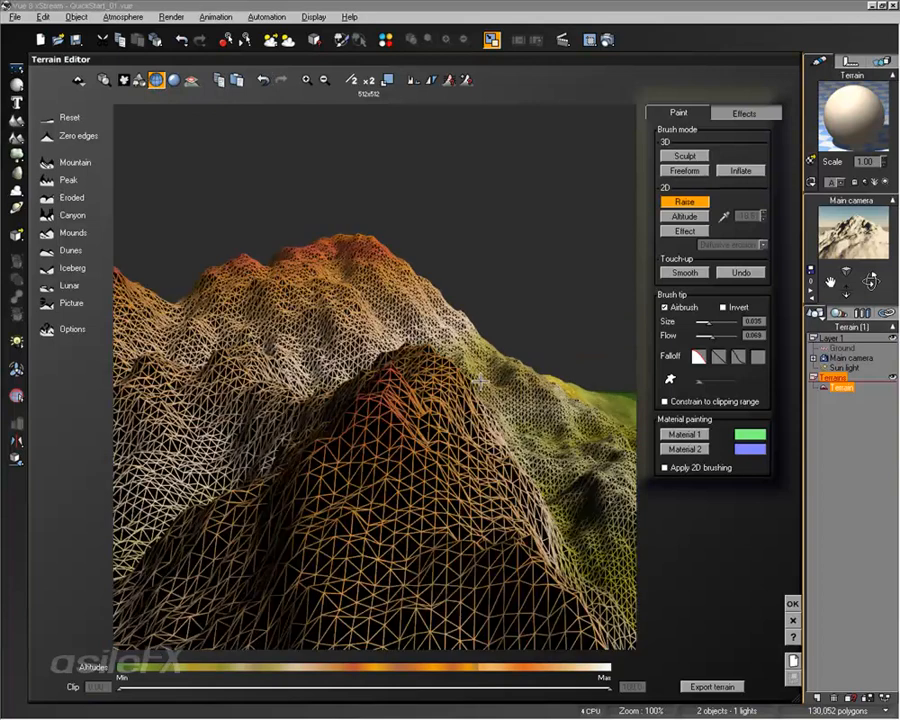
right_click_drag(405, 368, 552, 368)
scroll(549, 375, "up", 5)
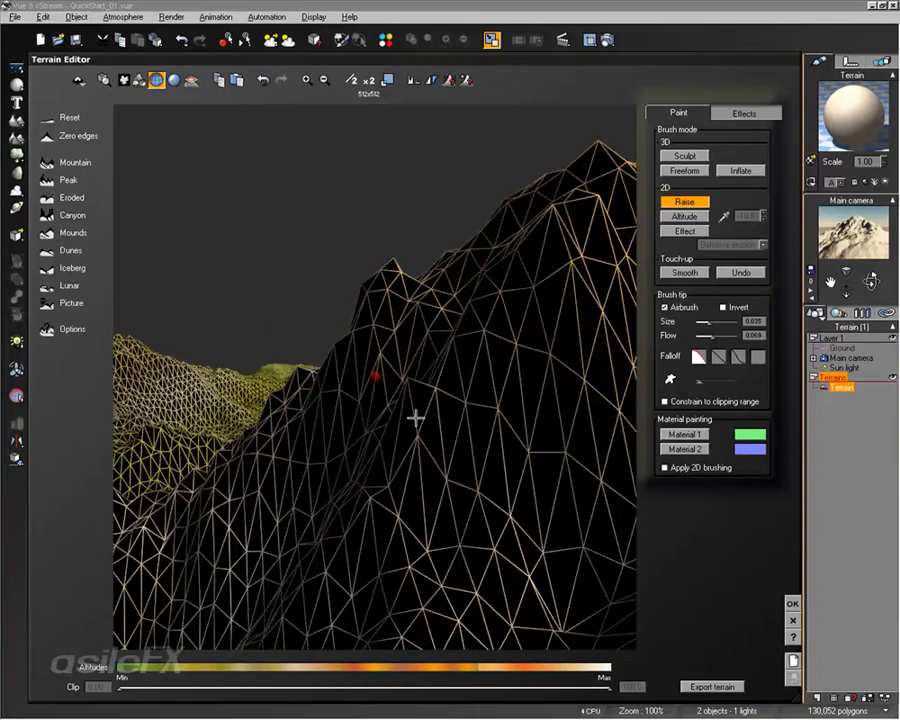
scroll(402, 416, "down", 7)
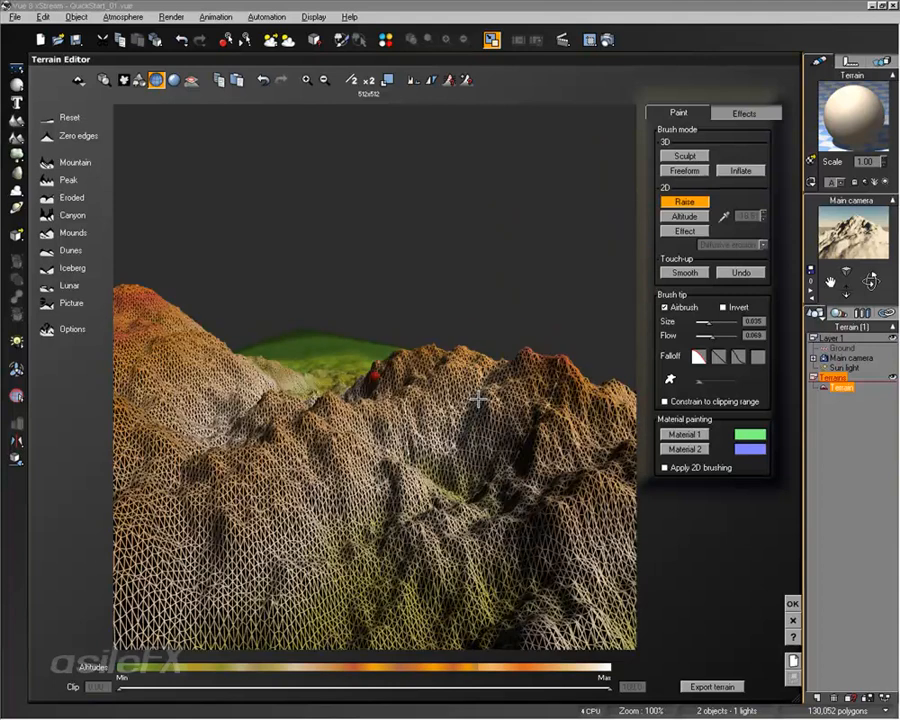
right_click_drag(478, 400, 468, 448)
left_click(174, 79)
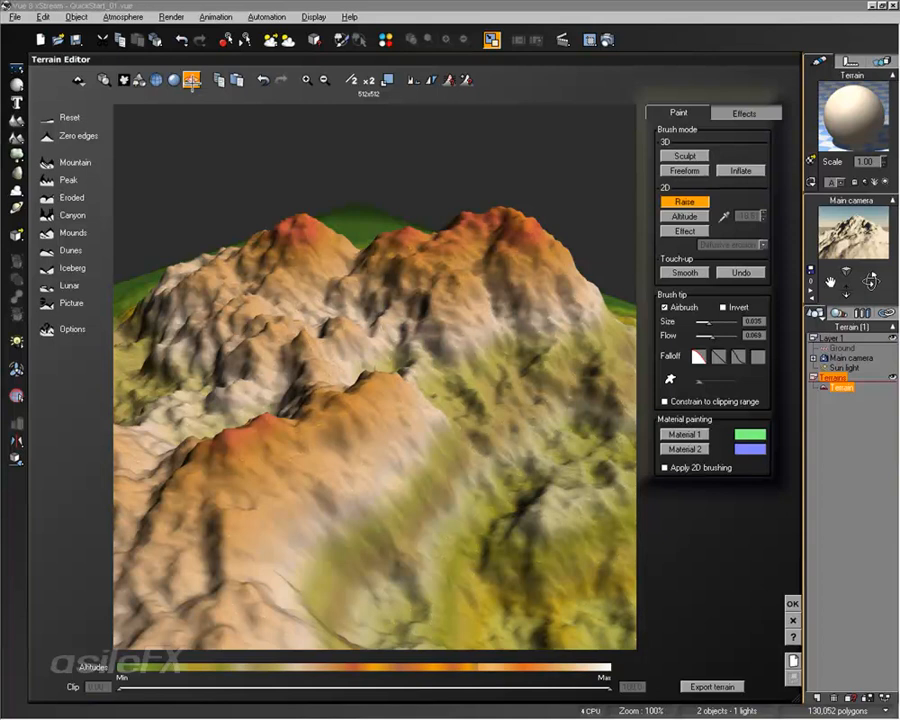
Turn on the clipping display, lower and restore the Clip maximum, and raise the Clip minimum to about a third
left_click(190, 80)
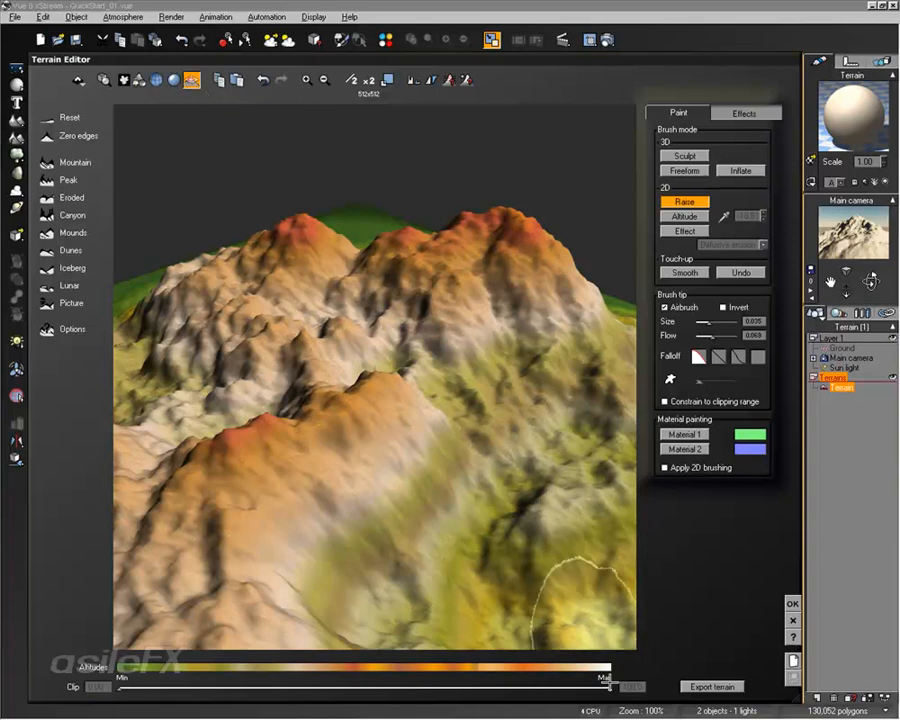
left_click_drag(608, 686, 275, 680)
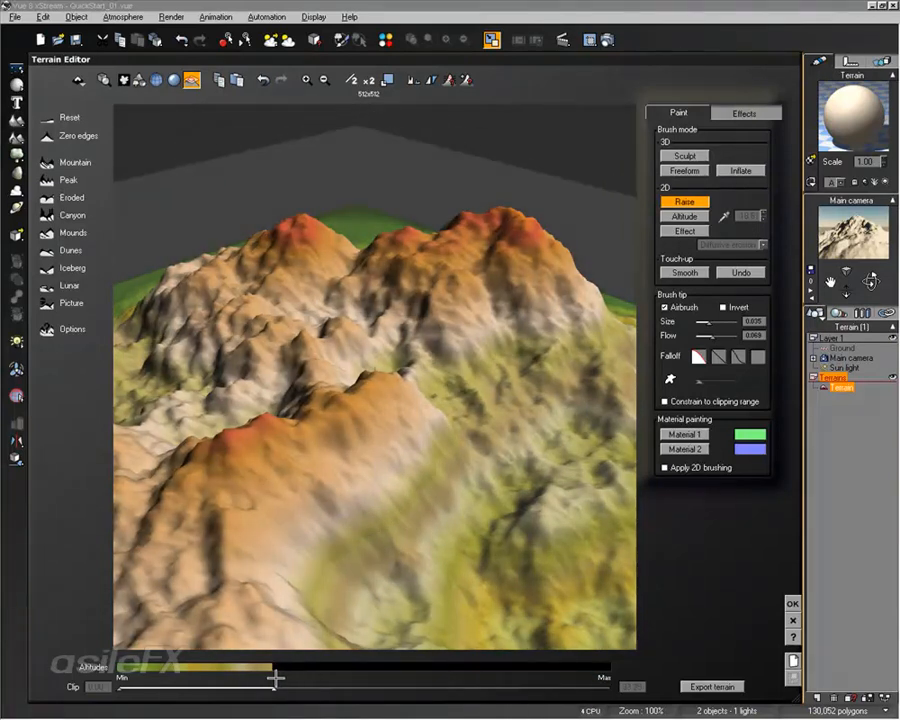
right_click_drag(360, 450, 393, 382)
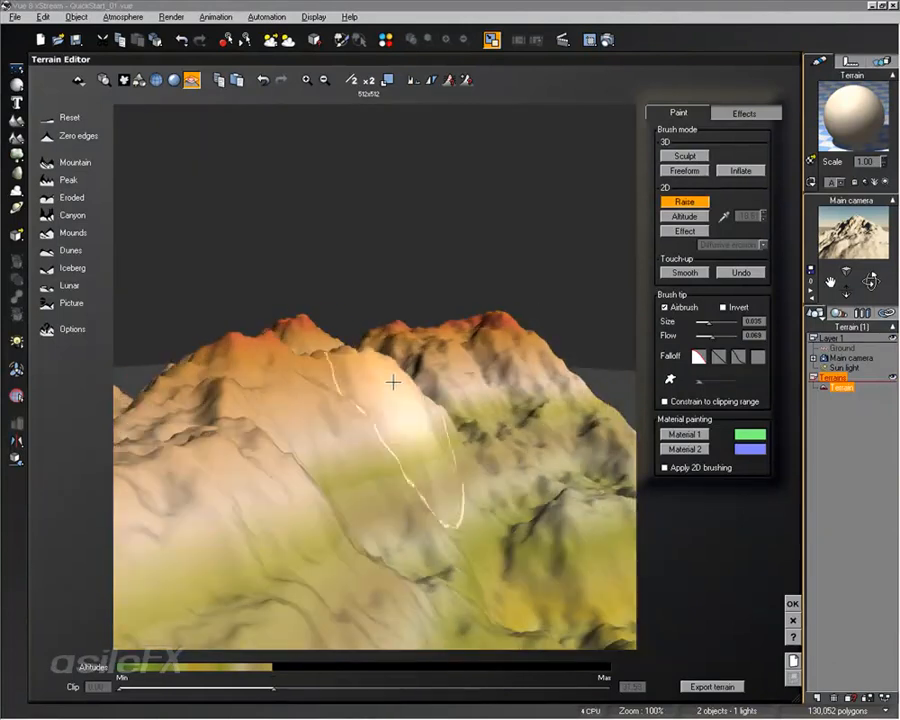
left_click_drag(273, 688, 612, 690)
left_click_drag(130, 686, 263, 688)
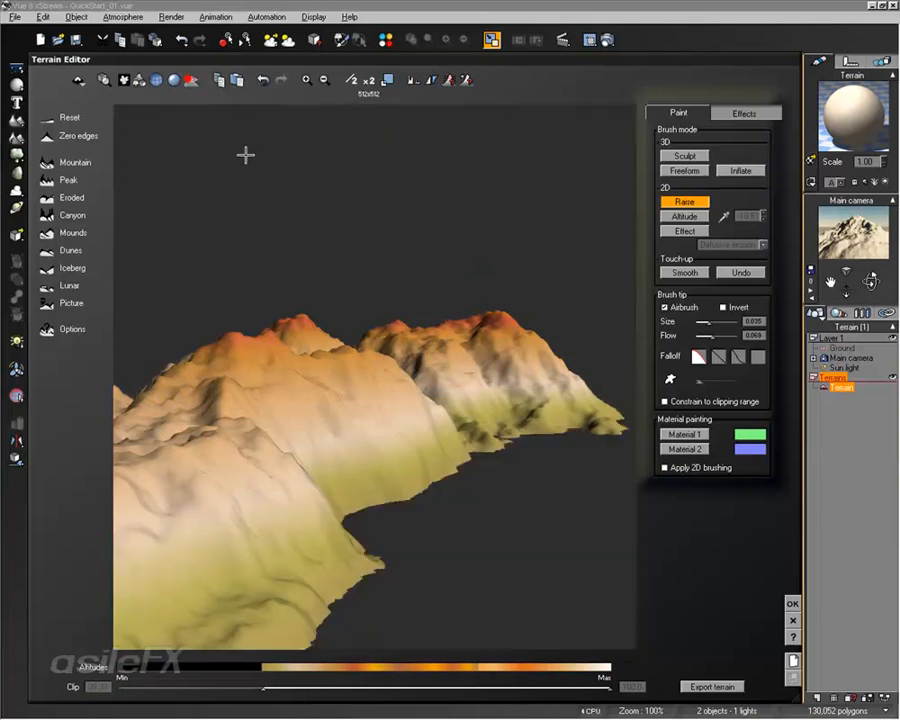
mouse_move(456, 380)
right_mouse_down()
mouse_move(491, 434)
mouse_move(441, 418)
mouse_move(455, 520)
mouse_move(438, 443)
mouse_move(522, 446)
mouse_move(591, 430)
mouse_move(392, 414)
mouse_move(278, 443)
mouse_move(311, 460)
right_mouse_up()
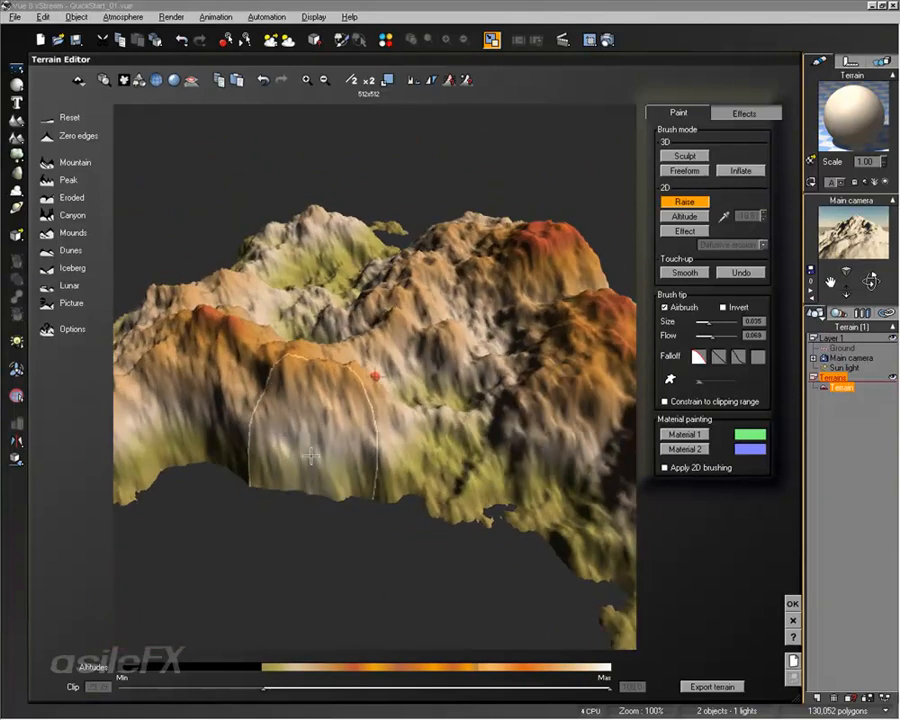
Restore the clipping range to its full span, with Clip maximum at Max and Clip minimum at Min
mouse_move(606, 688)
left_mouse_down()
mouse_move(315, 688)
mouse_move(608, 688)
left_mouse_up()
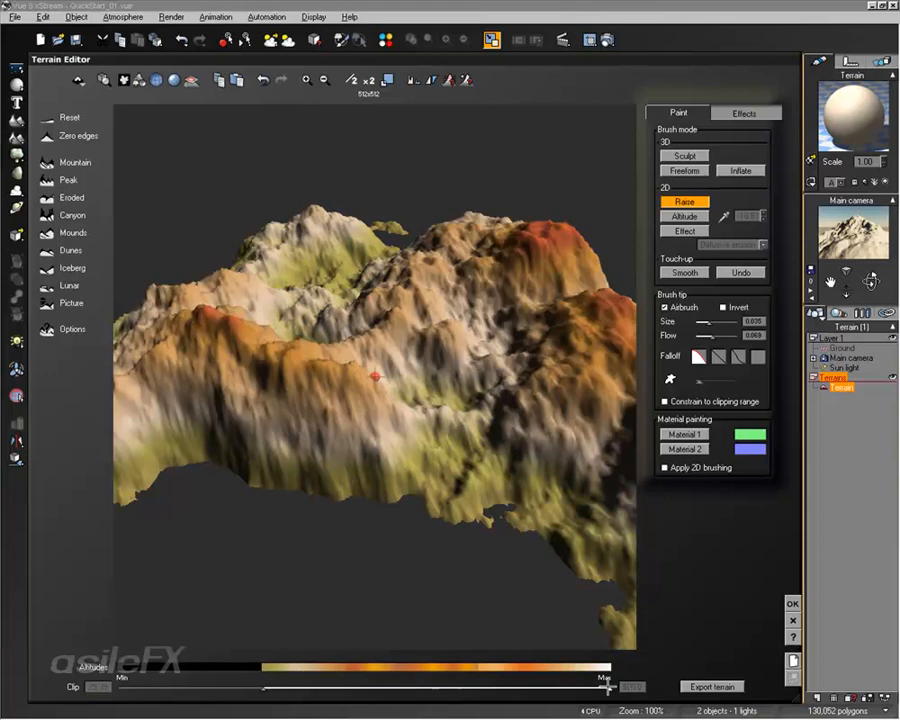
left_click_drag(253, 676, 122, 688)
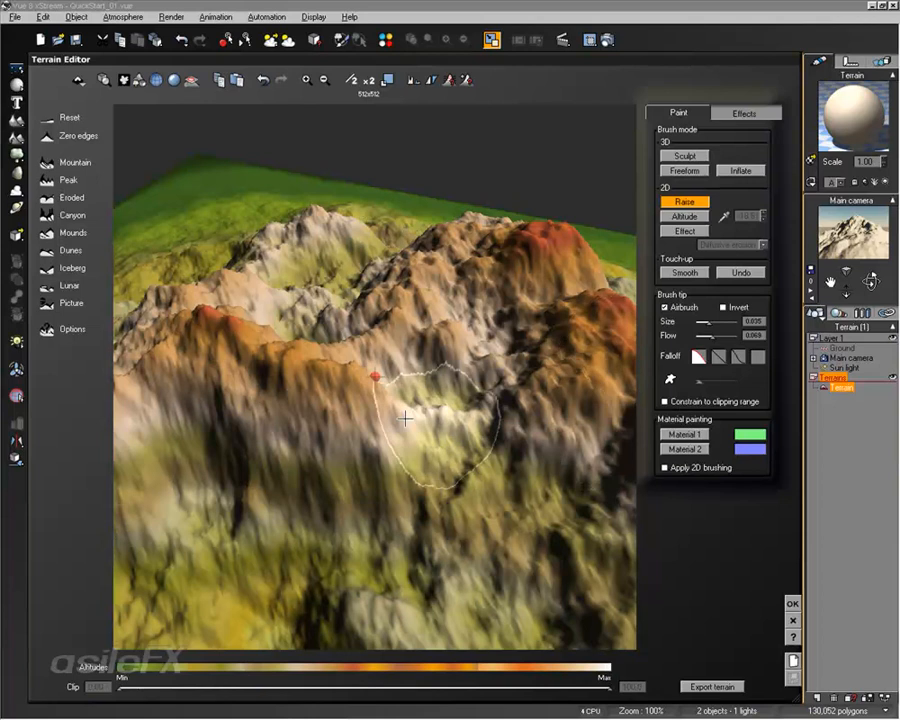
Regenerate the terrain with the Peak preset, then with the Eroded preset
right_click_drag(408, 418, 382, 376)
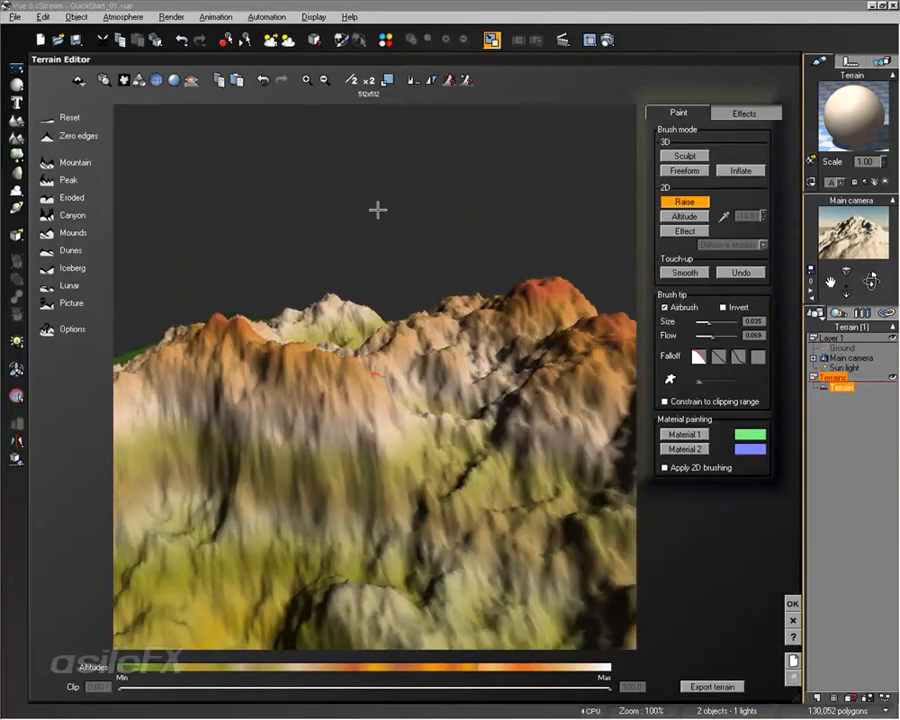
right_click_drag(439, 331, 482, 337)
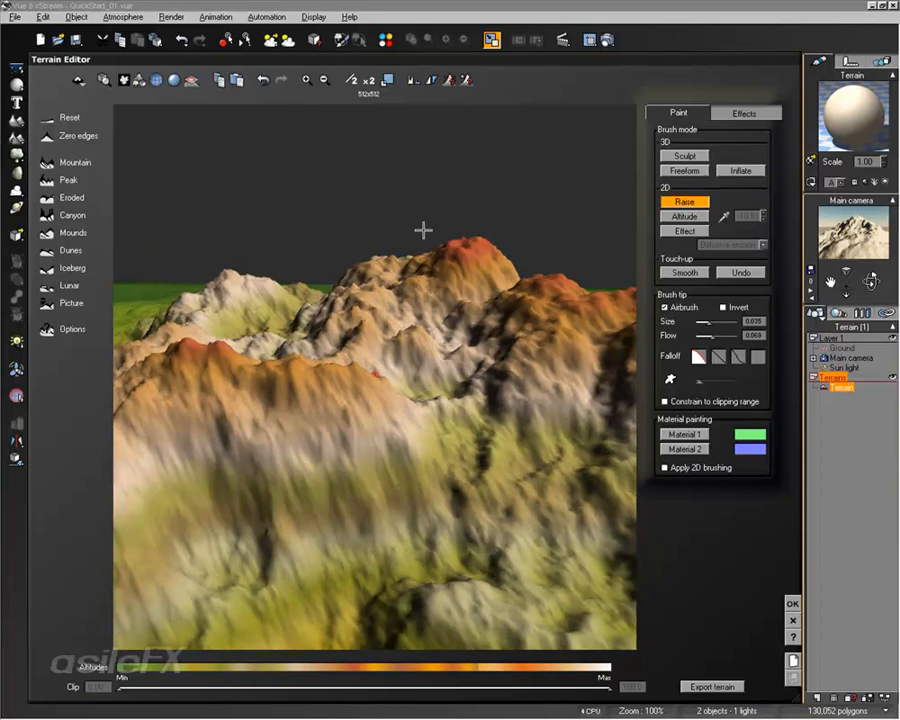
scroll(424, 301, "down", 5)
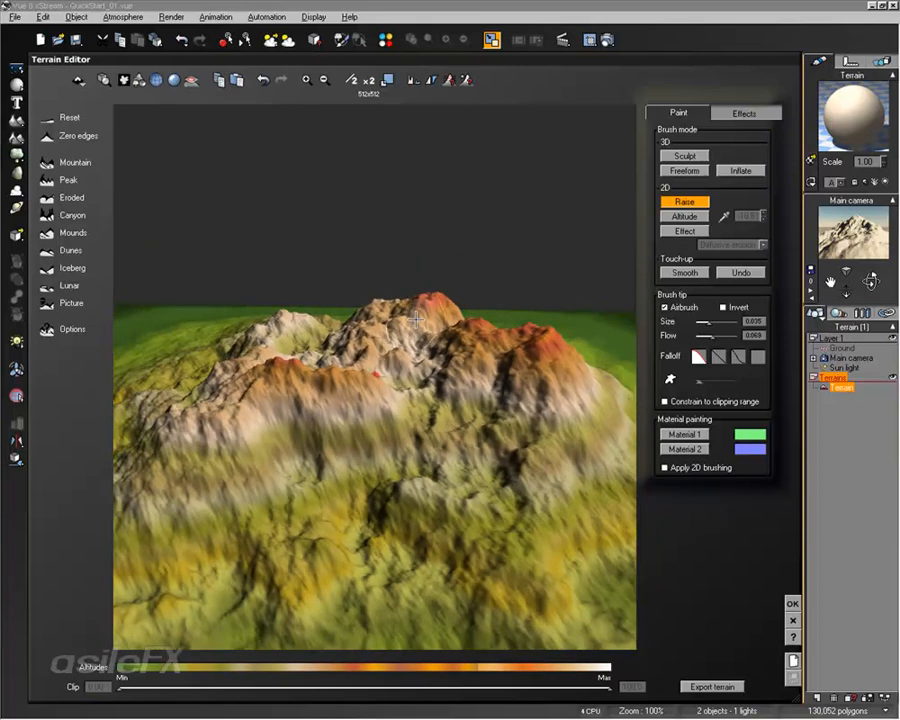
left_click(50, 180)
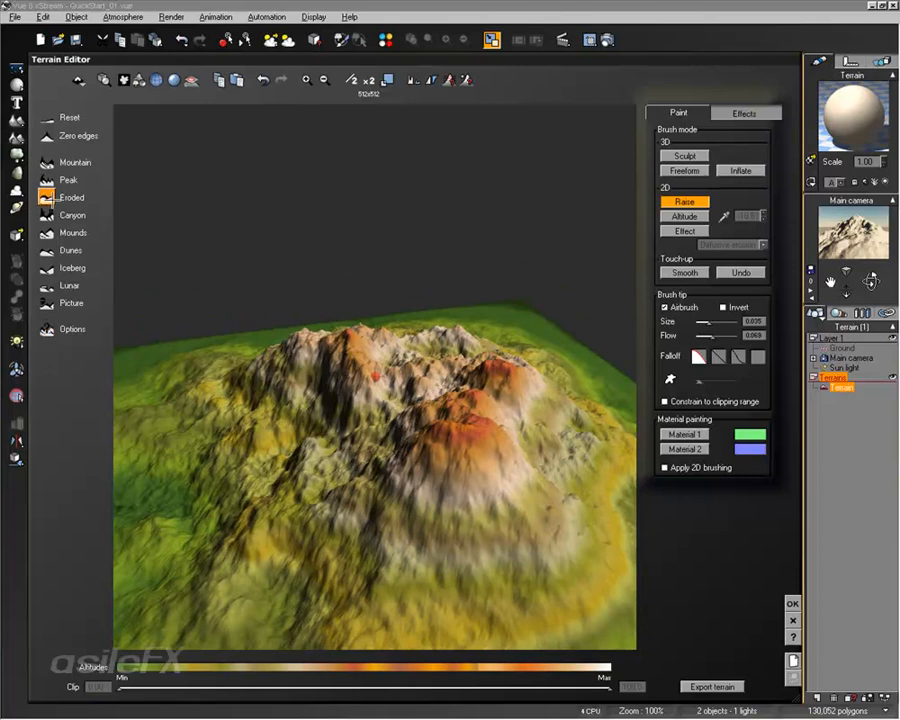
left_click(45, 197)
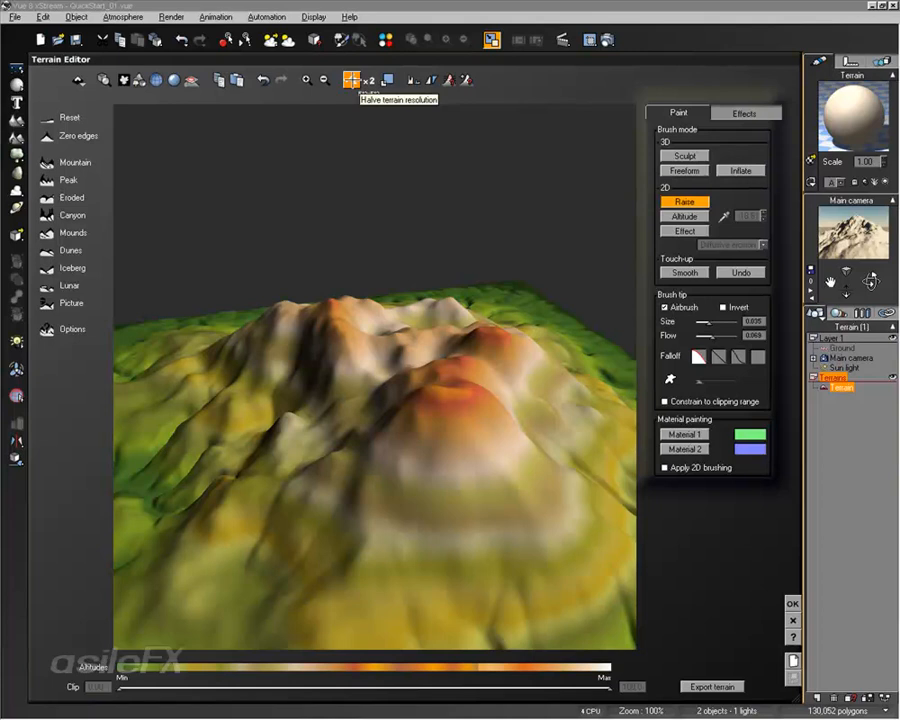
Halve the terrain resolution to 128x128 and regenerate it with the Mounds, Peak and Mountain presets
left_click(351, 80)
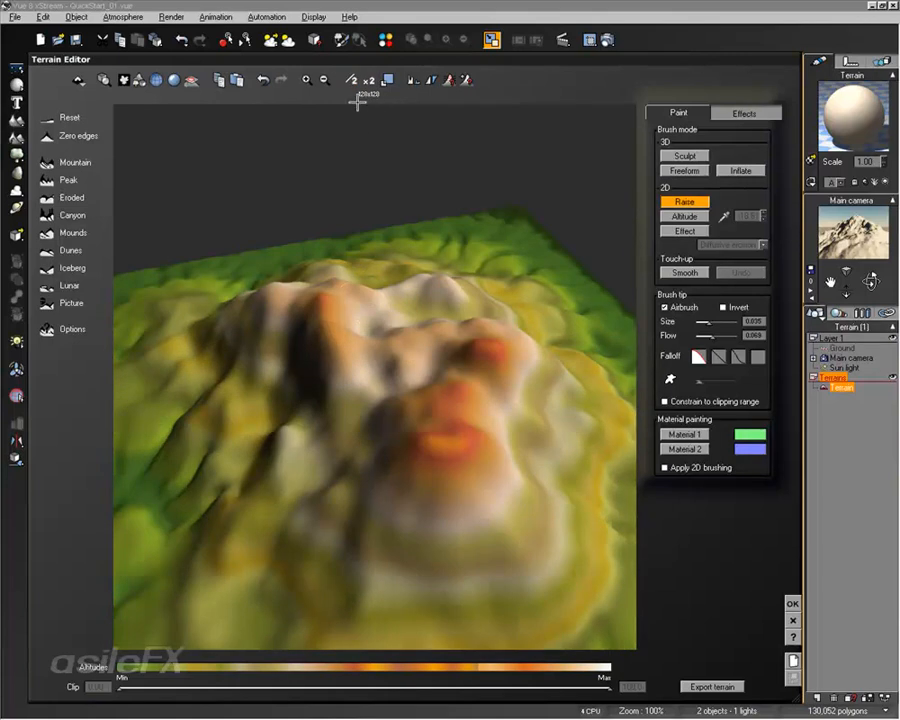
left_click(46, 233)
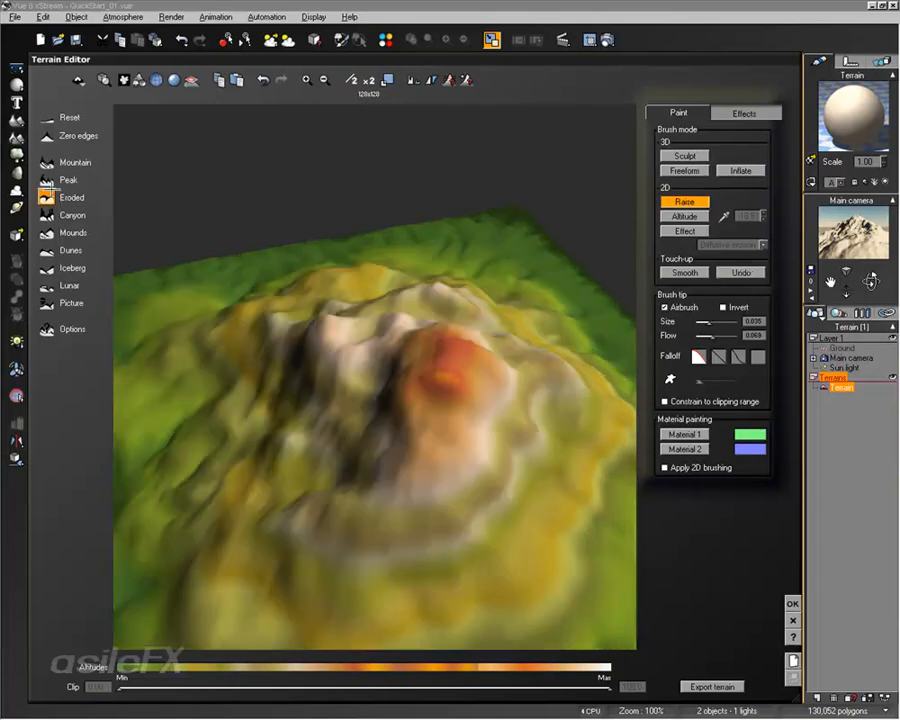
left_click(46, 181)
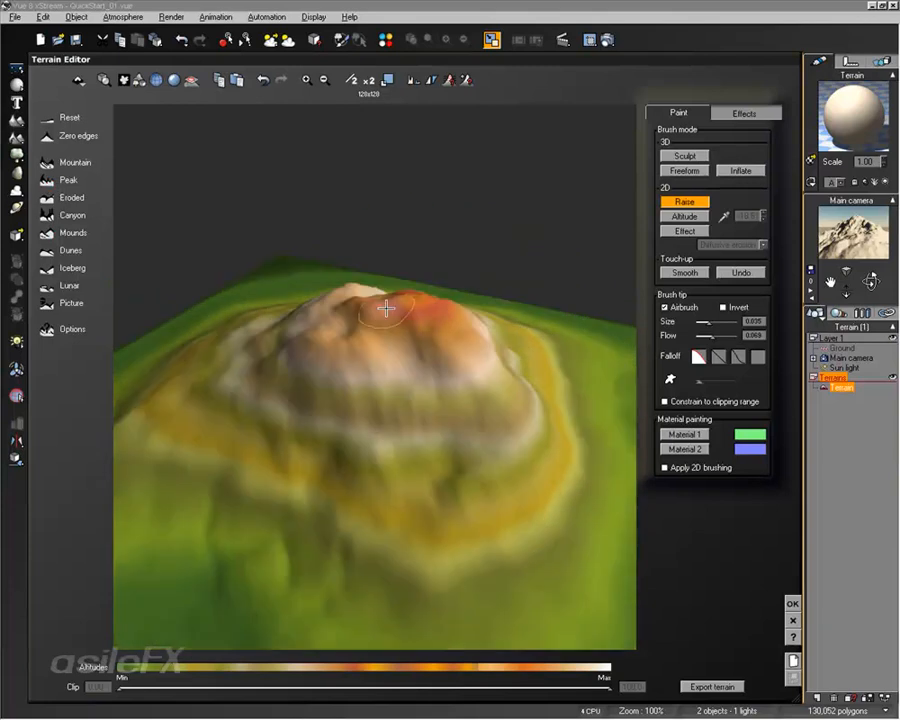
left_click(46, 162)
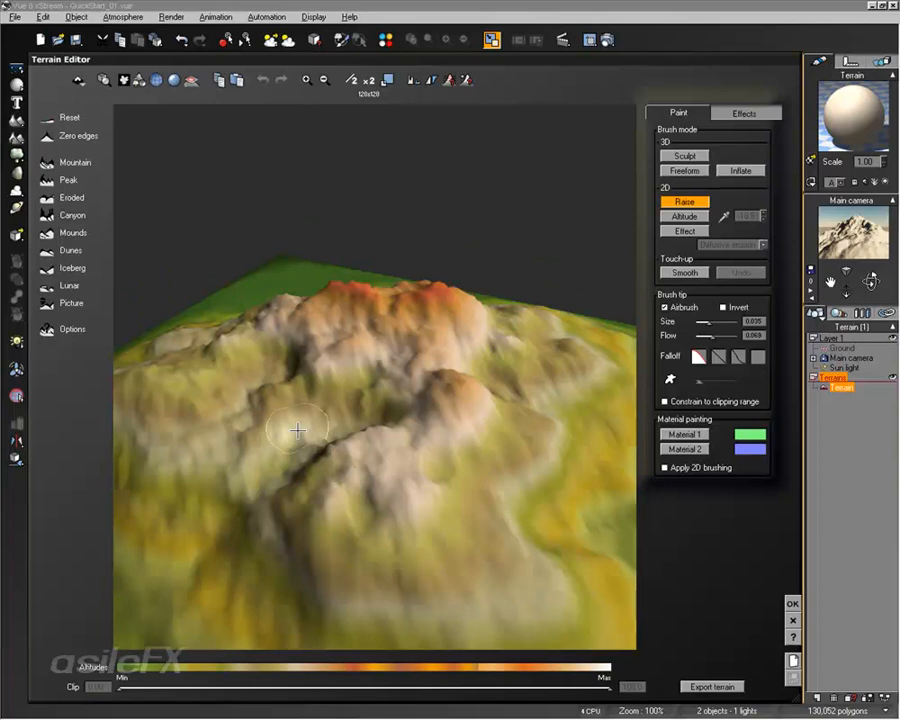
Double the terrain resolution repeatedly up to 1024x1024
mouse_move(298, 430)
right_mouse_down()
mouse_move(386, 442)
mouse_move(252, 405)
right_mouse_up()
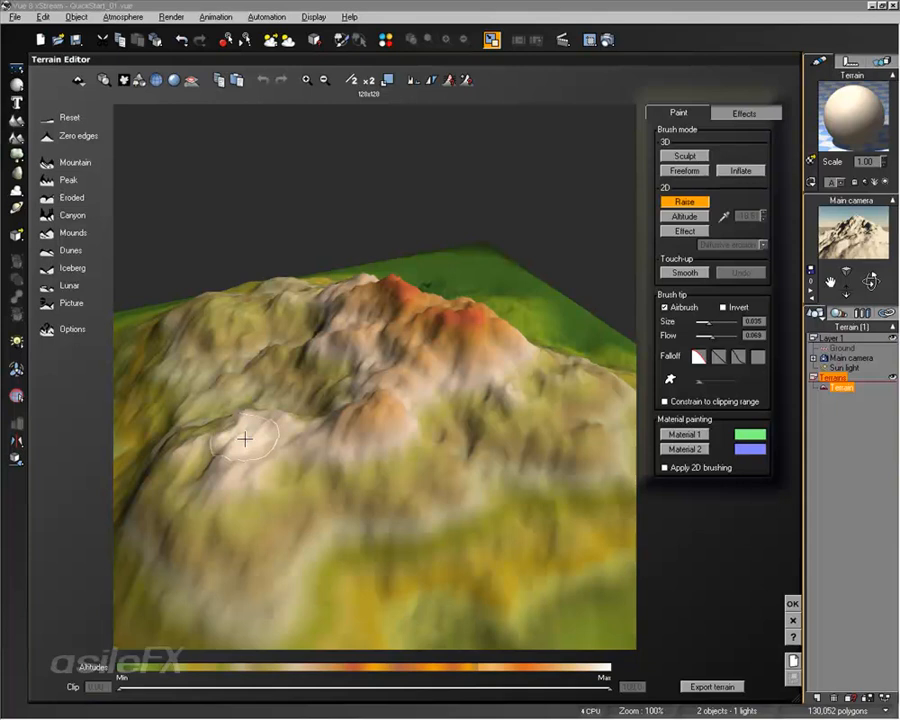
mouse_move(244, 438)
right_mouse_down()
mouse_move(295, 442)
mouse_move(240, 430)
right_mouse_up()
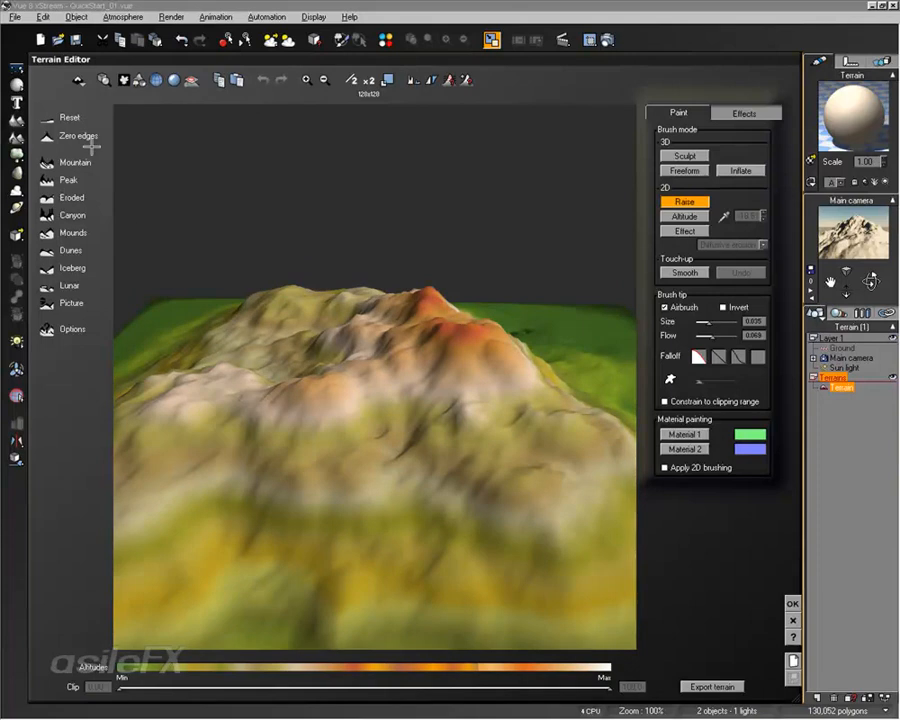
mouse_move(390, 370)
right_mouse_down()
mouse_move(482, 418)
mouse_move(493, 372)
right_mouse_up()
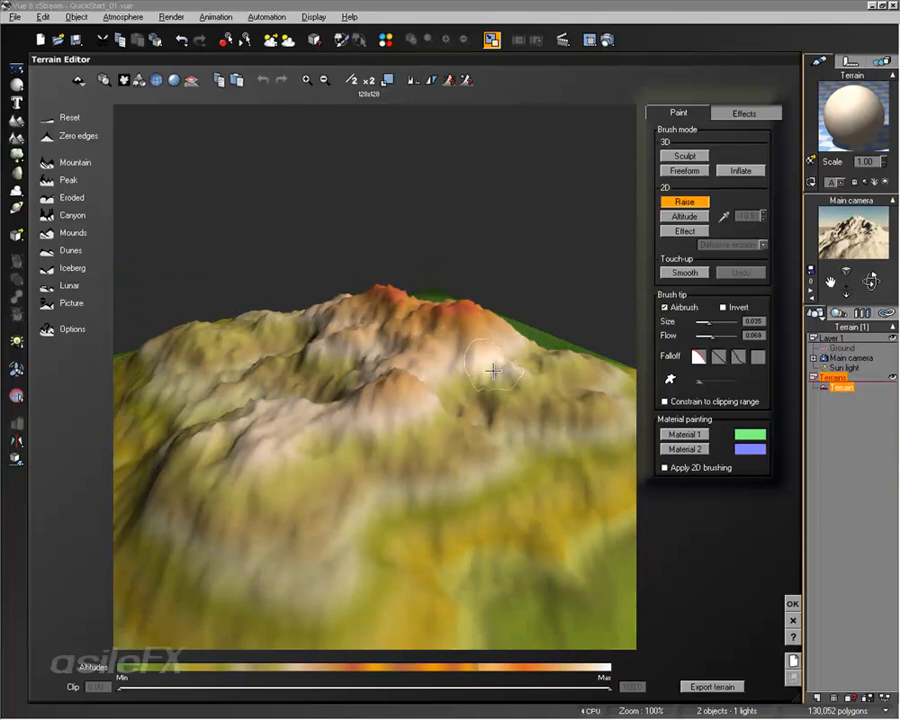
left_click(369, 81)
left_click(369, 81)
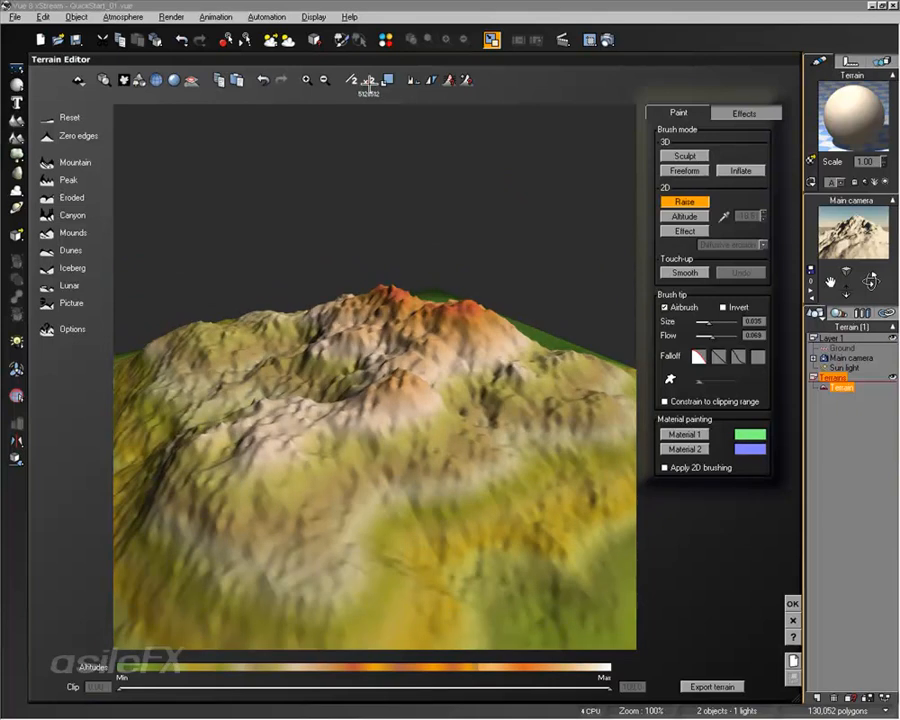
left_click(369, 81)
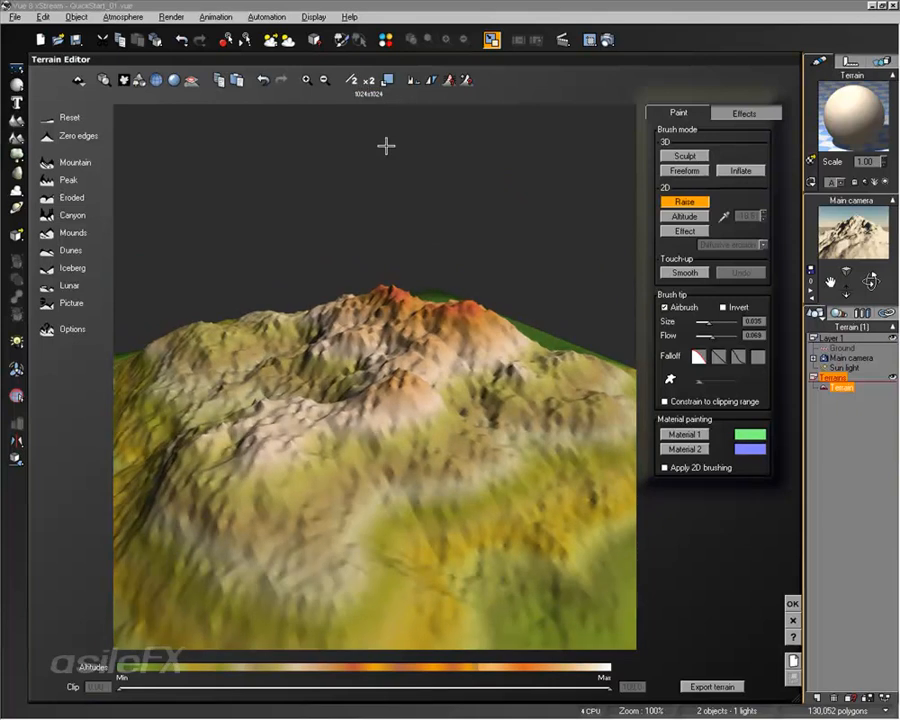
Reset the terrain to flat and regenerate it with the Mountain preset
left_click(45, 120)
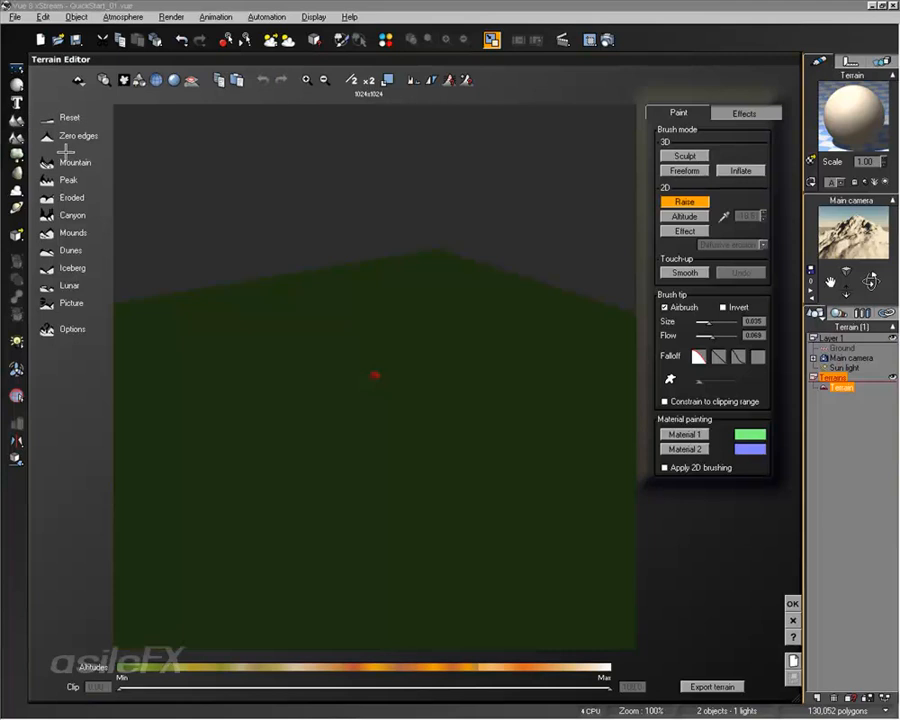
left_click(47, 162)
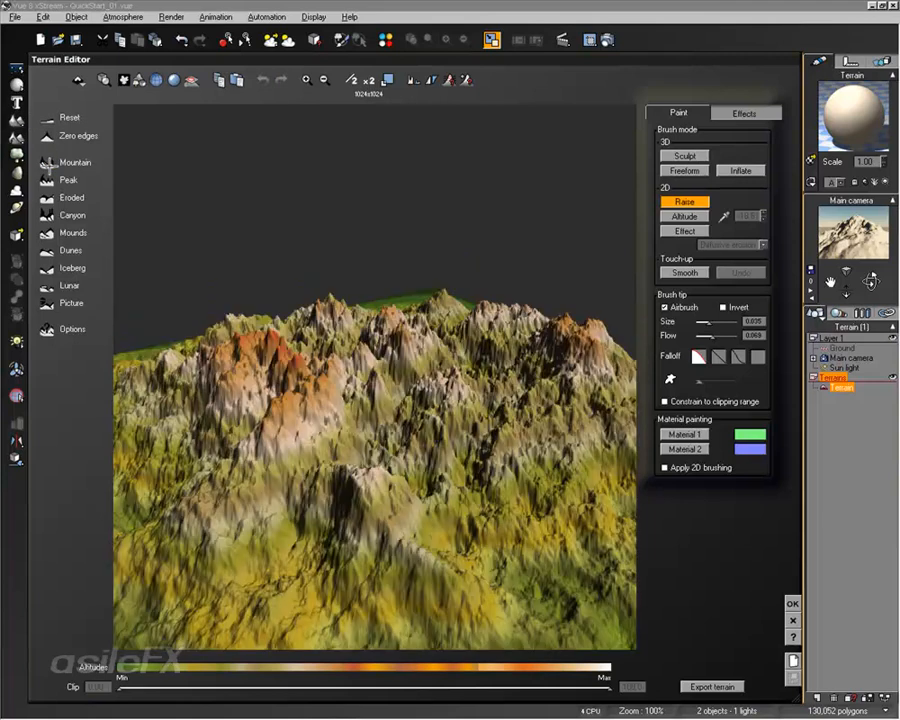
right_click_drag(235, 252, 318, 300)
Halve the terrain resolution down to 64x64 and regenerate the Mountain preset
left_click(352, 79)
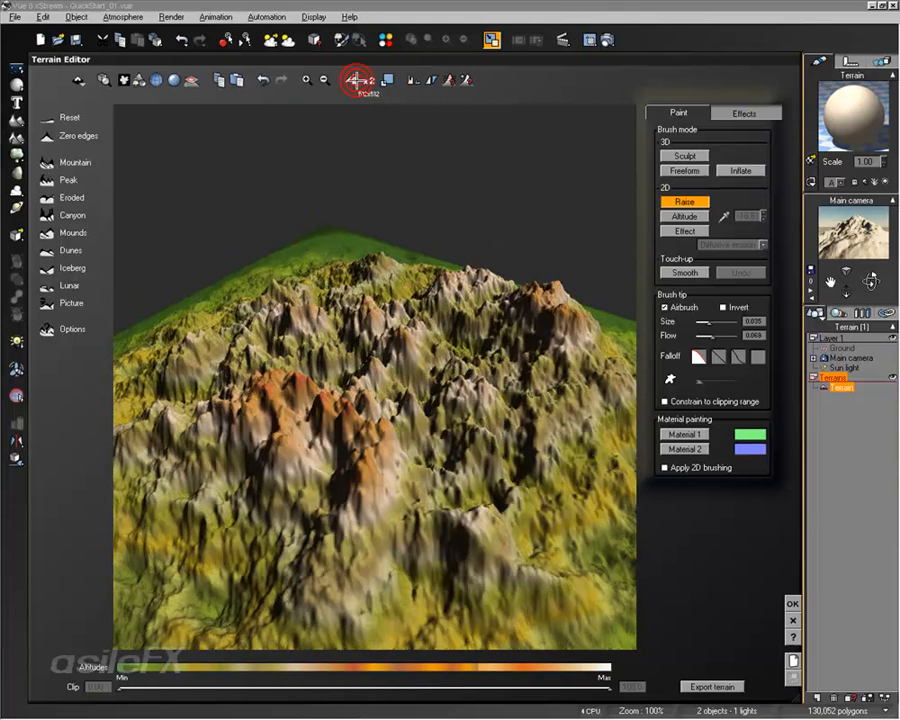
left_click(352, 79)
left_click(352, 79)
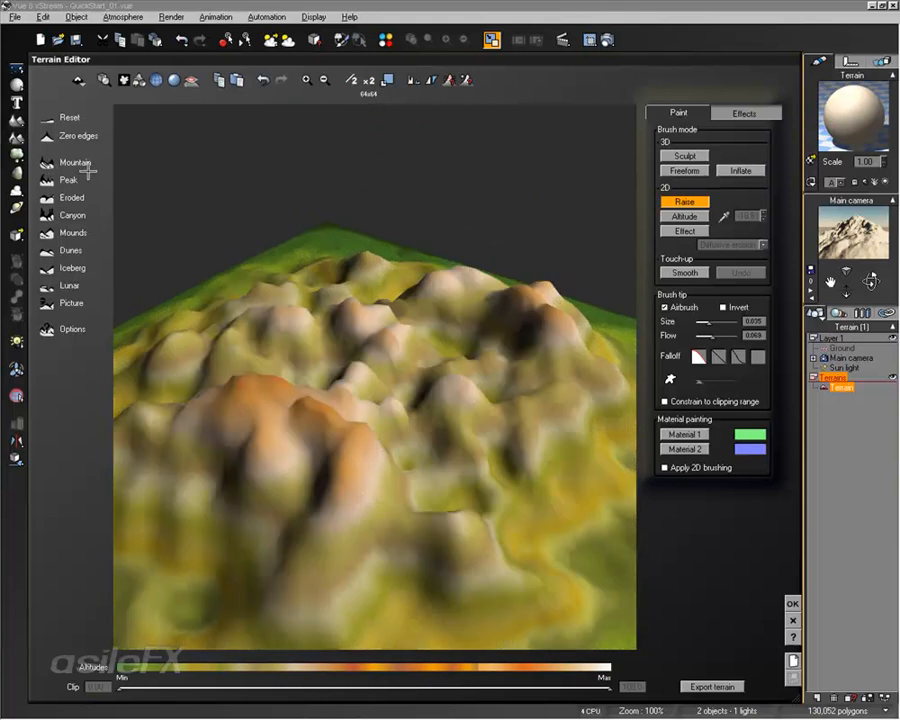
left_click(47, 162)
Alternate doubling the resolution and regenerating the Mountain preset until the terrain reaches 512x512
left_click(369, 79)
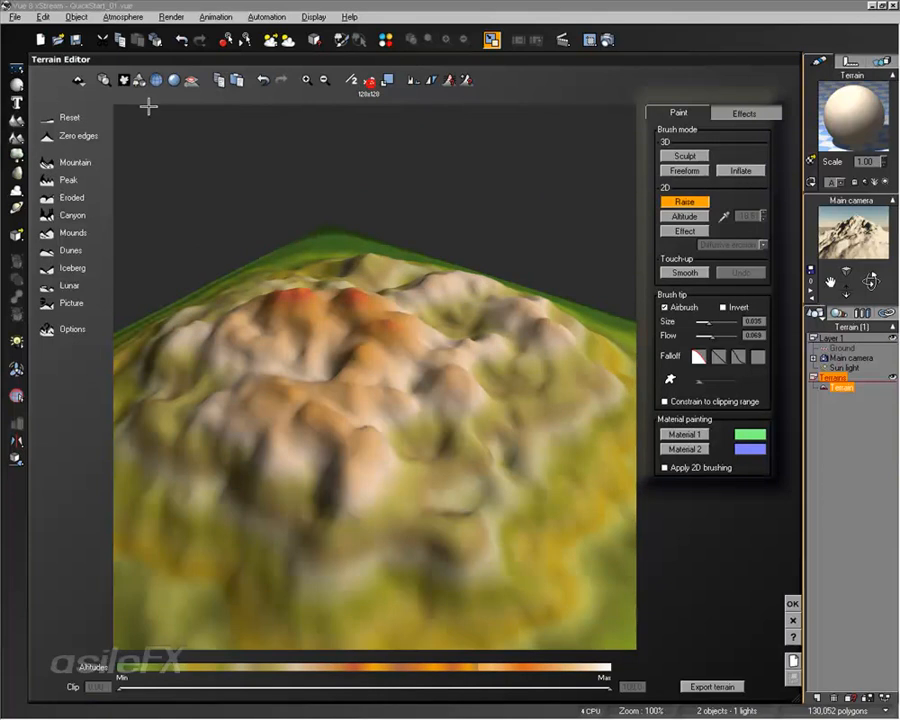
left_click(47, 160)
left_click(369, 79)
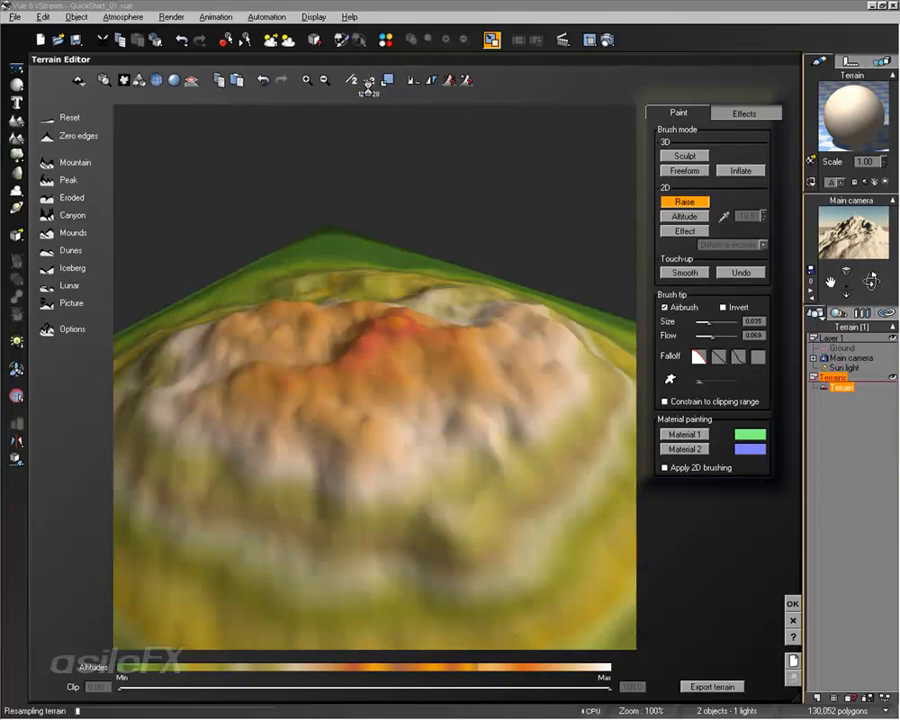
left_click(54, 162)
right_click_drag(255, 279, 190, 270)
left_click(369, 79)
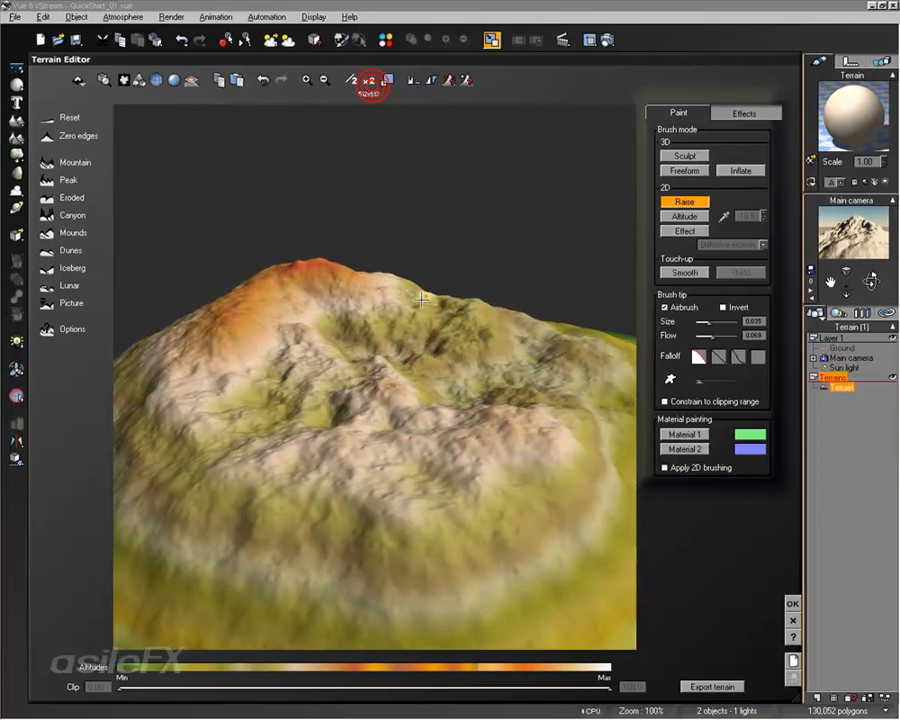
left_click(45, 160)
mouse_move(456, 323)
right_mouse_down()
mouse_move(500, 370)
mouse_move(484, 322)
mouse_move(468, 317)
right_mouse_up()
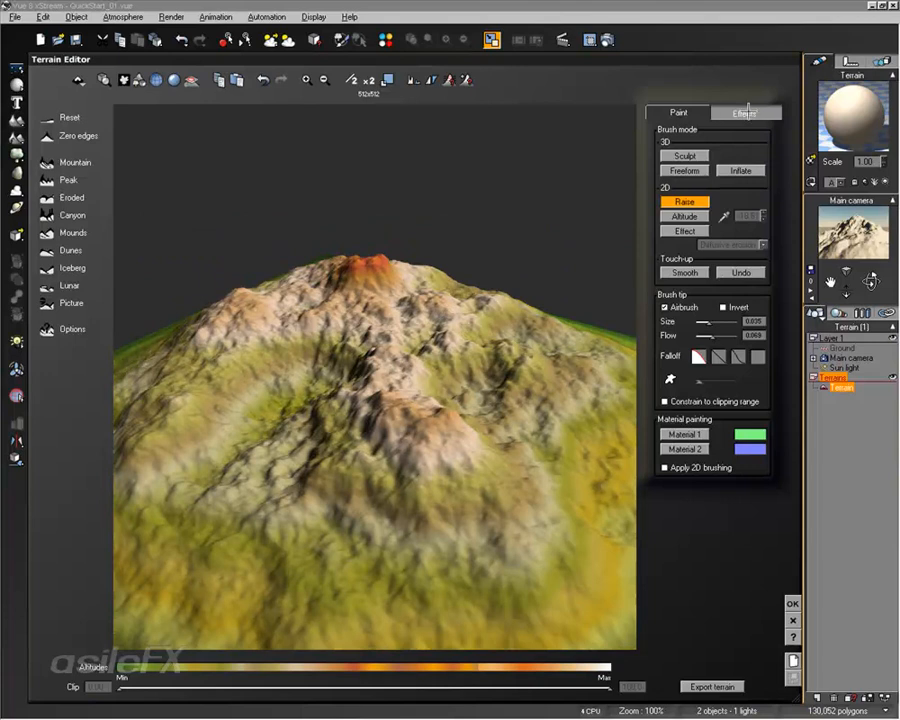
Switch the editor to the erosion effects and apply Diffusive erosion to the terrain
left_click(746, 111)
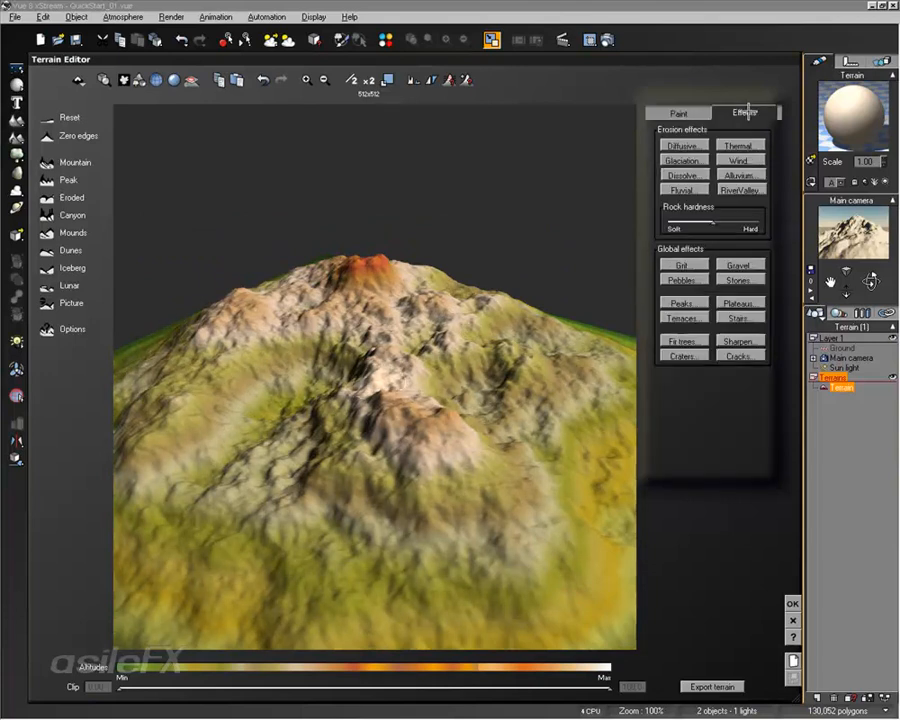
left_click(686, 145)
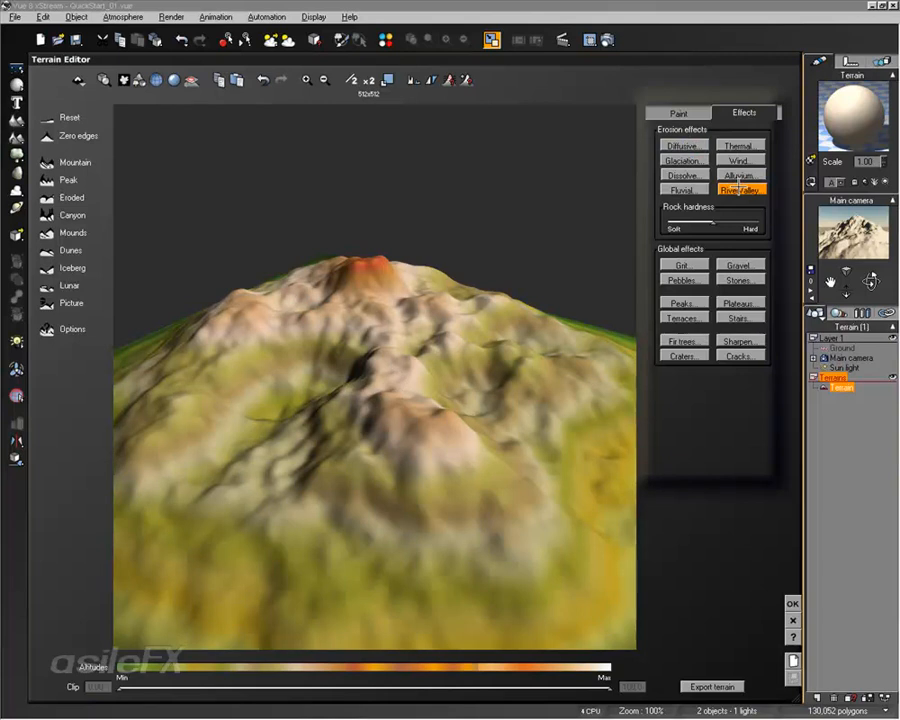
left_click_drag(578, 292, 454, 295)
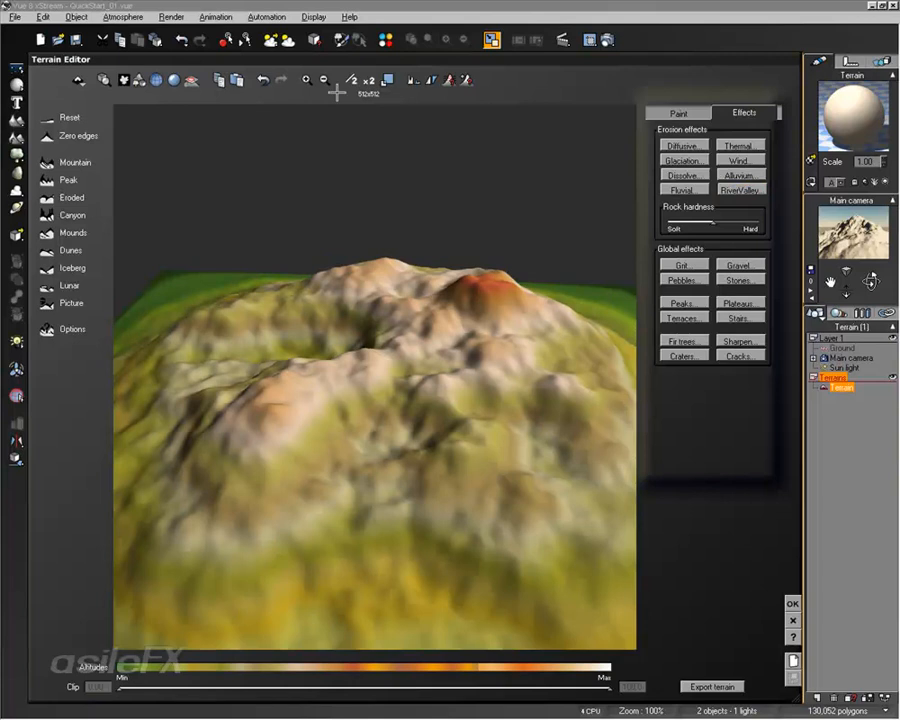
Apply RiverValley erosion and set the rock hardness close to Hard
left_click(755, 189)
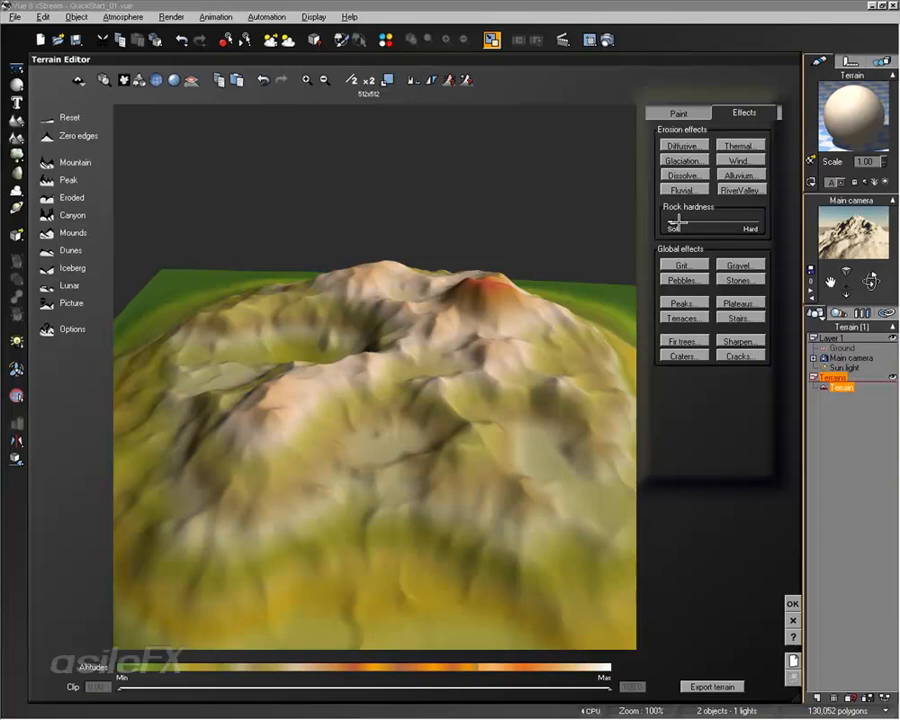
left_click(678, 221)
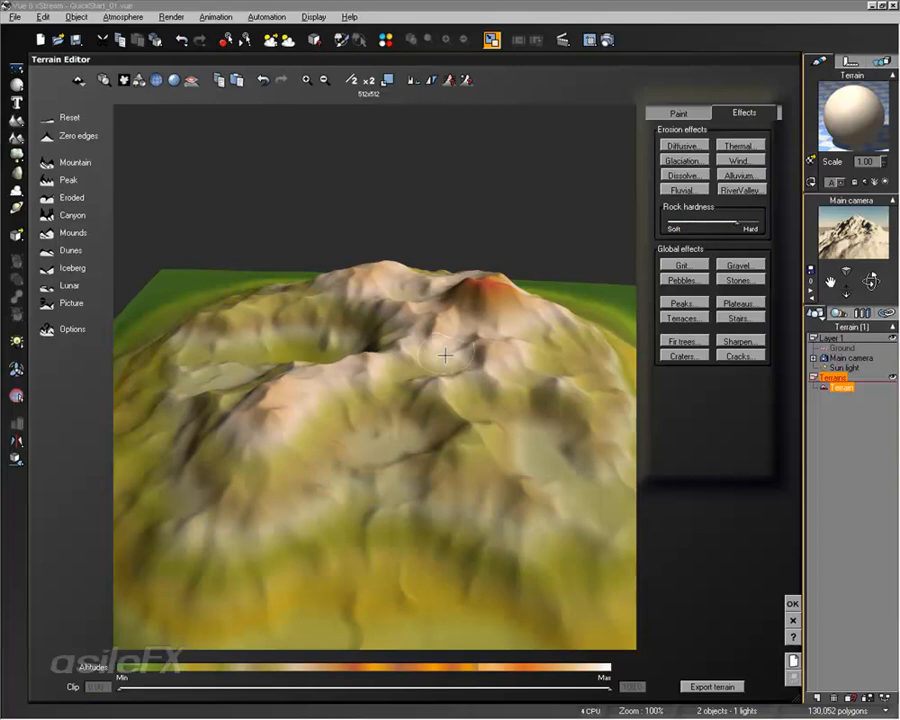
left_click_drag(446, 357, 540, 330)
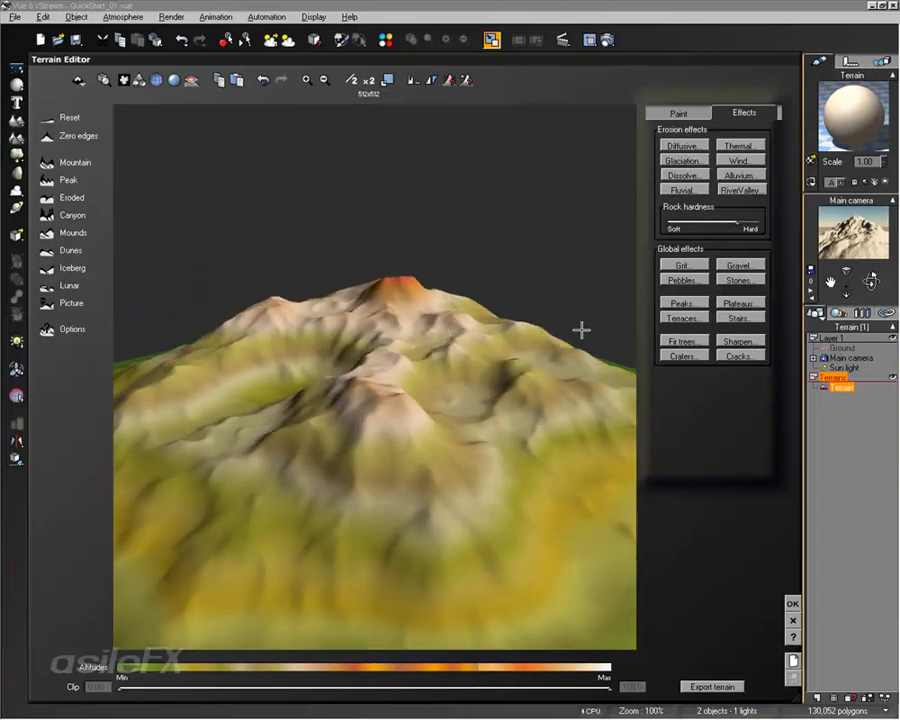
mouse_move(123, 392)
right_mouse_down()
mouse_move(261, 404)
mouse_move(346, 388)
right_mouse_up()
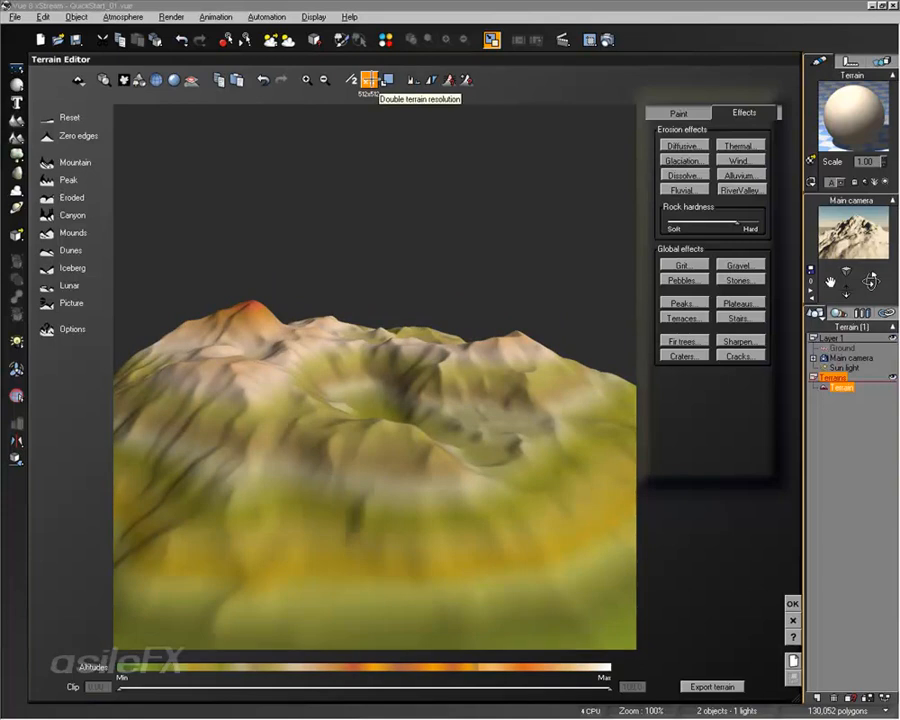
Apply Fluvial erosion to the terrain
left_click(369, 79)
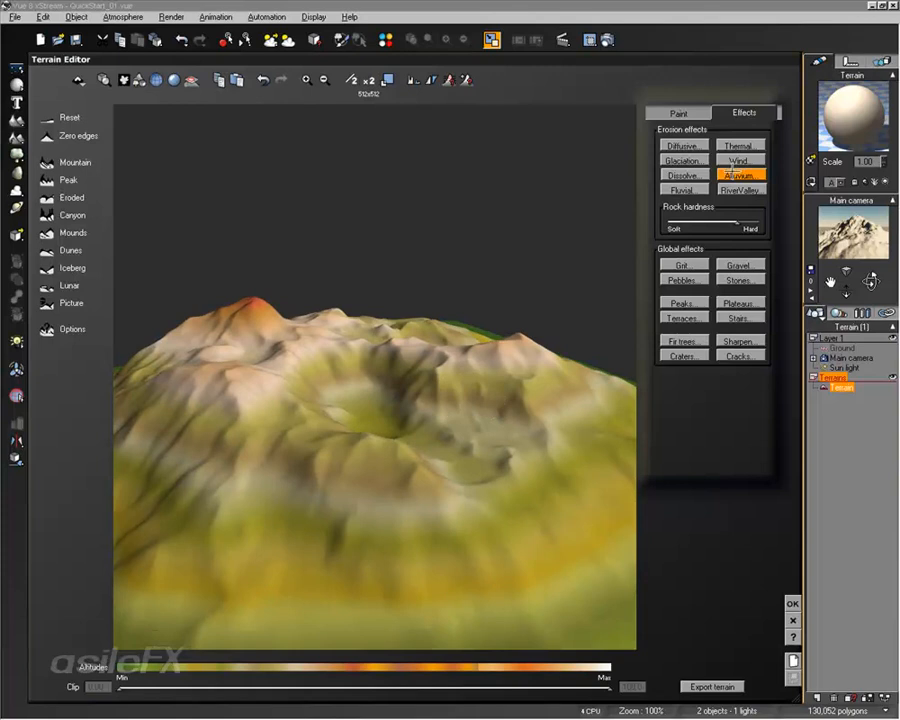
left_click(702, 189)
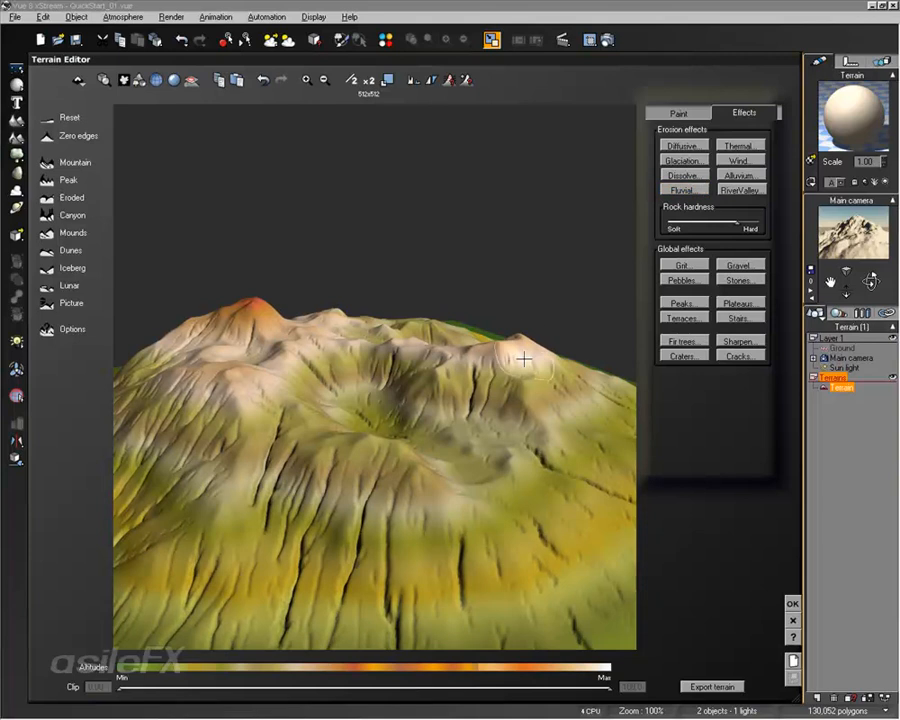
left_click_drag(522, 356, 373, 372)
Apply Wind erosion twice, followed by Thermal erosion
left_click(757, 161)
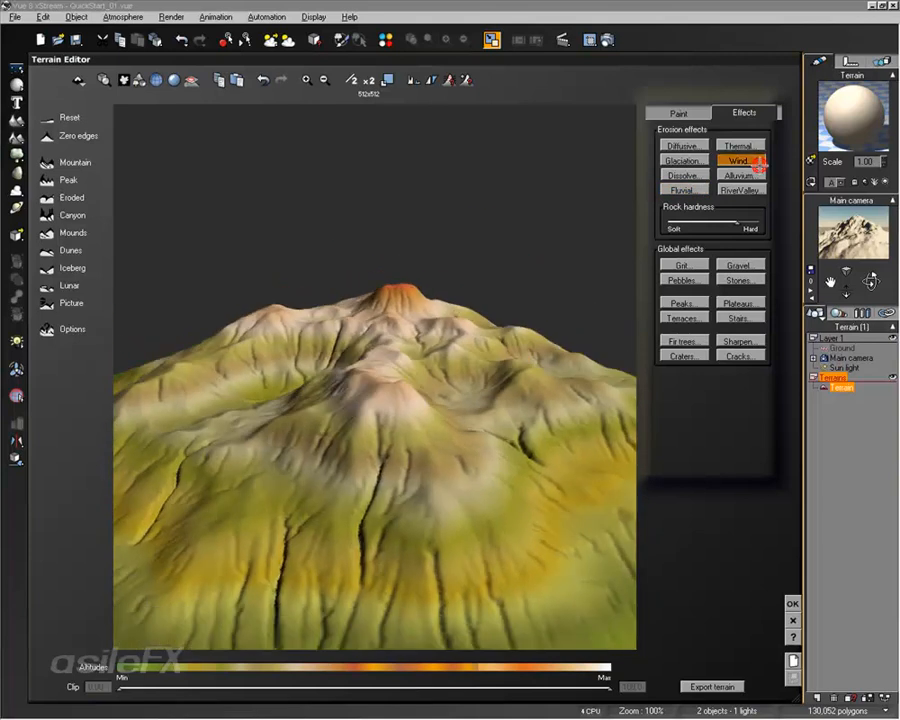
left_click(757, 161)
left_click(758, 145)
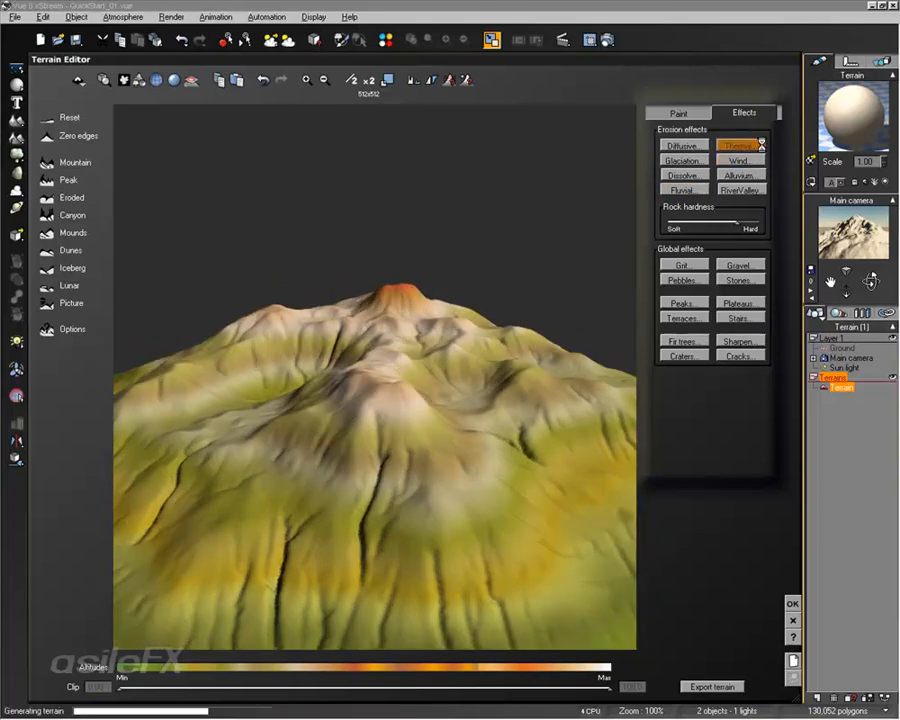
Apply Glaciation erosion to the terrain
left_click(750, 174)
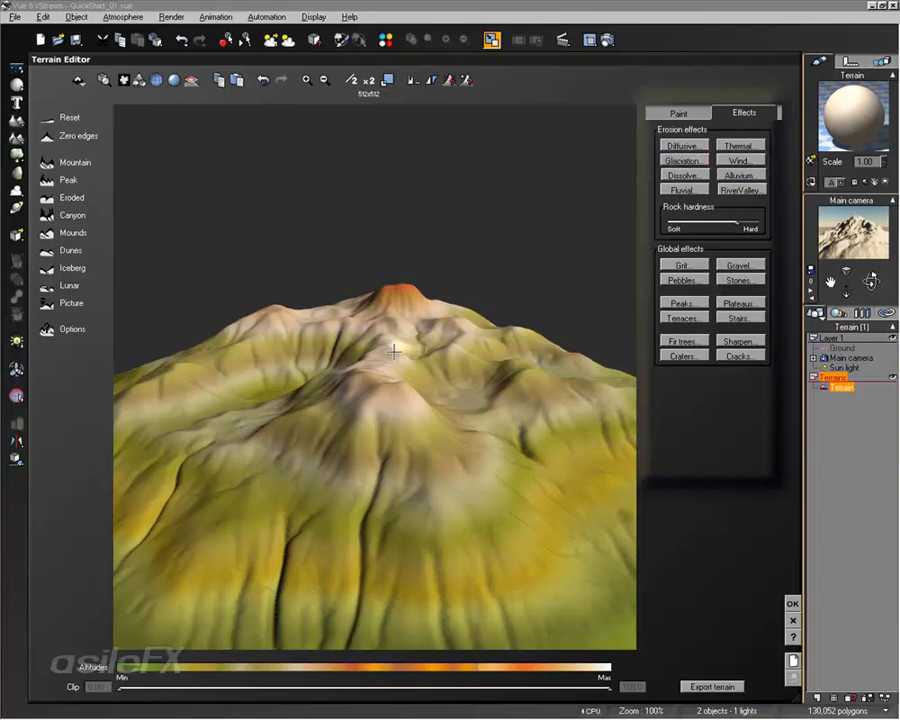
right_click_drag(380, 390, 508, 416)
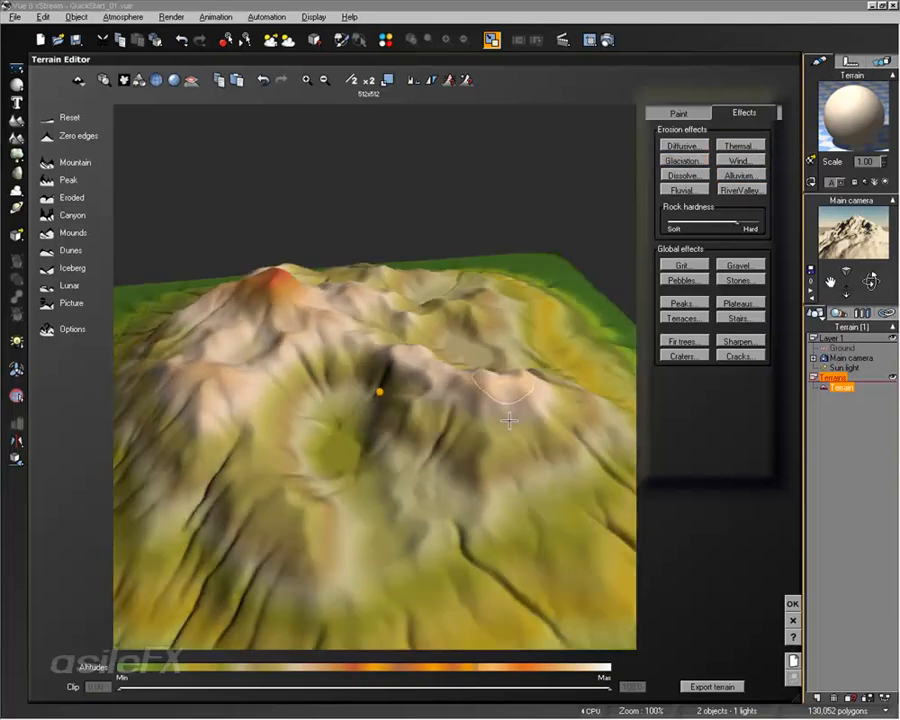
right_click_drag(444, 464, 506, 406)
scroll(446, 524, "down", 4)
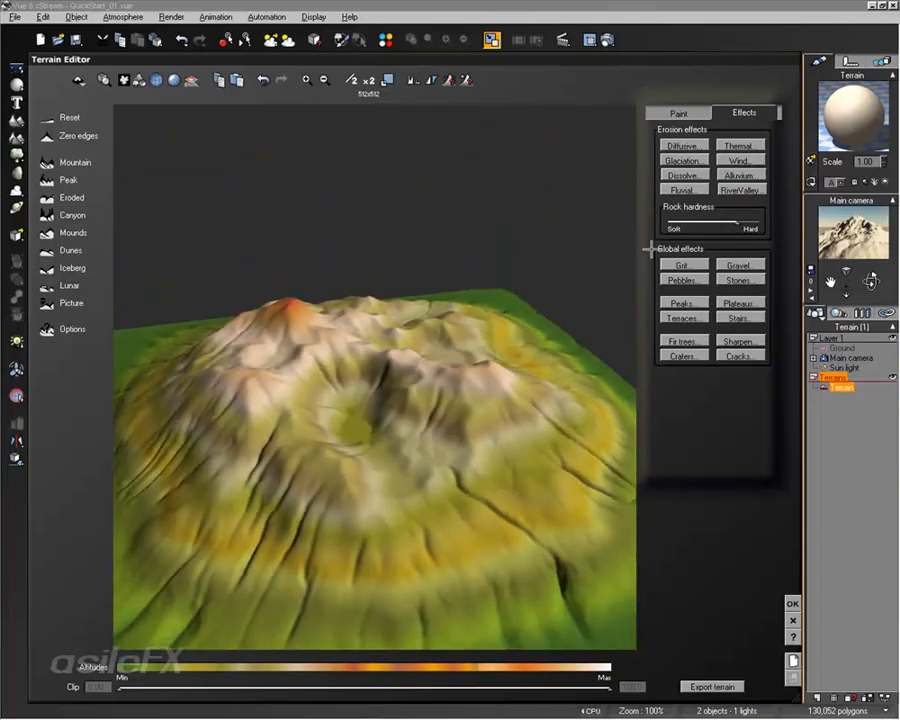
Apply Fluvial erosion, set the rock hardness to Hard and apply Fluvial erosion again
left_click(690, 188)
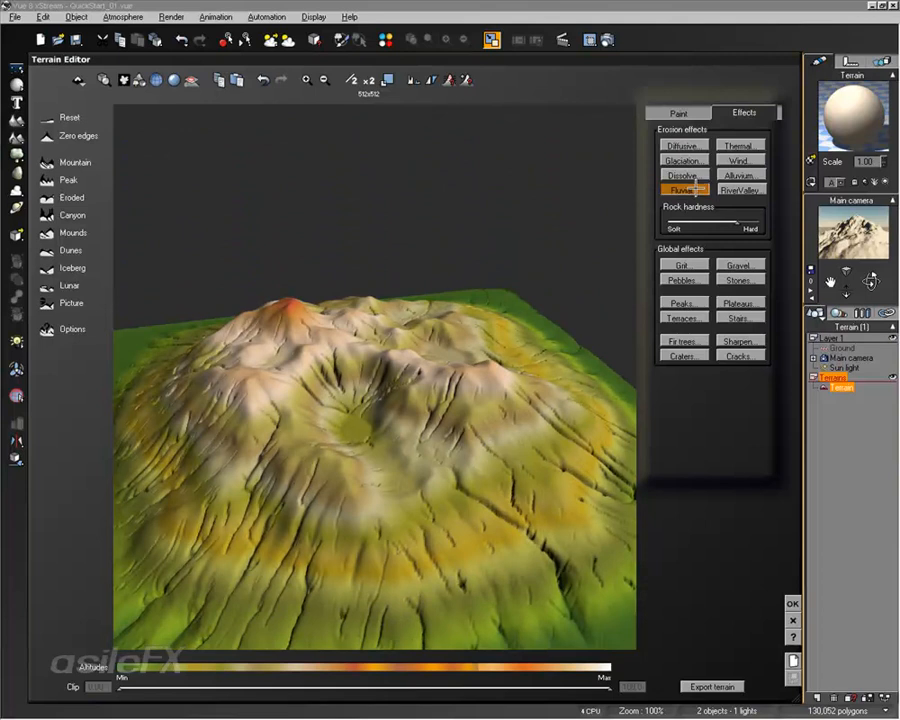
left_click_drag(737, 223, 757, 223)
left_click(704, 190)
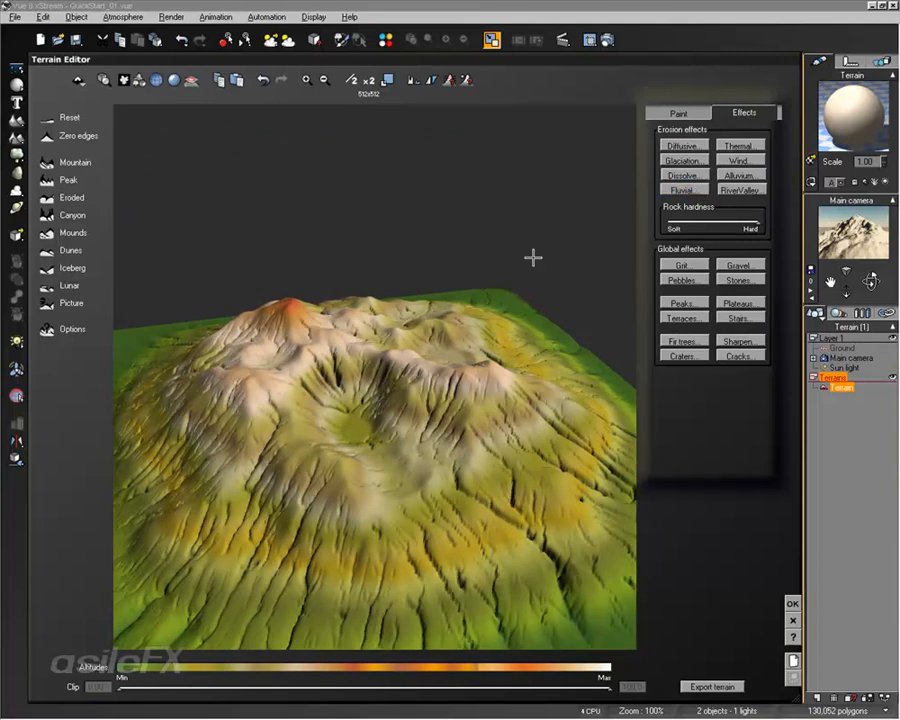
left_click_drag(533, 258, 355, 151)
Halve the terrain resolution to 256x256 and apply Fluvial and Glaciation erosion
left_click(352, 80)
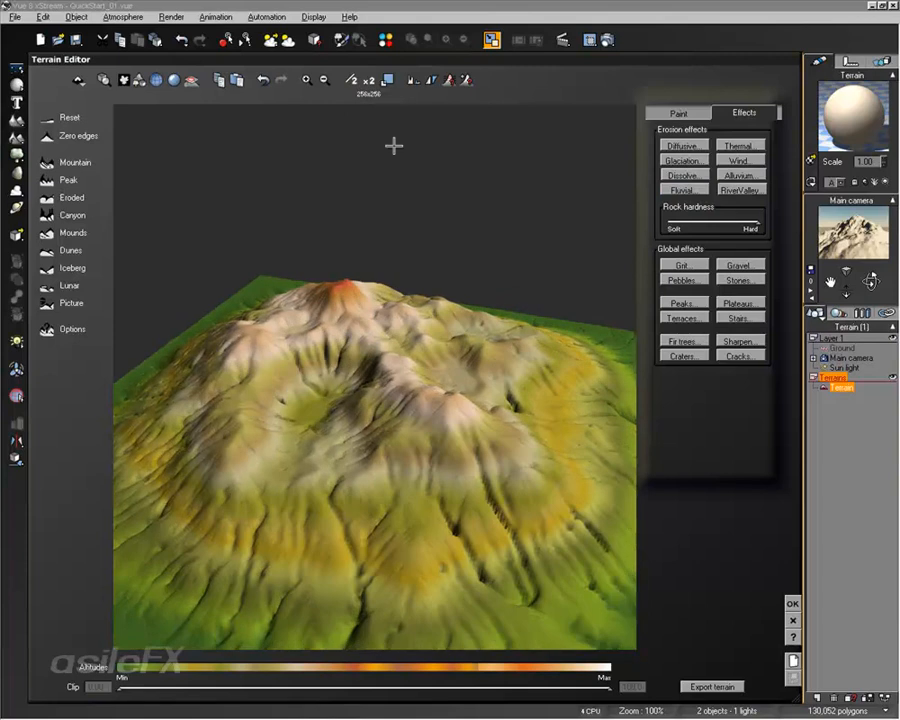
left_click(686, 189)
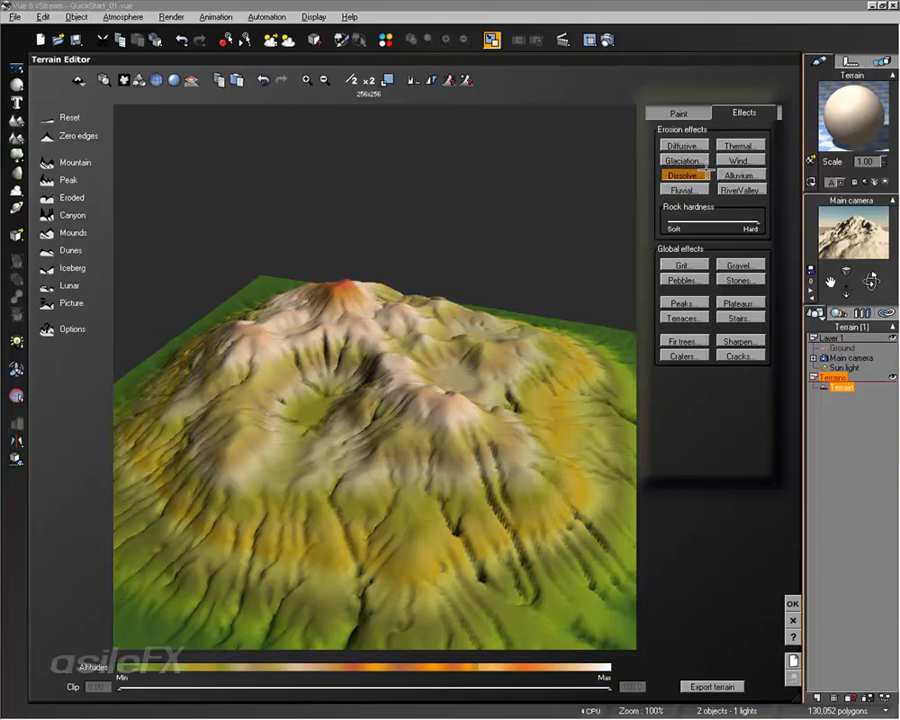
left_click(686, 160)
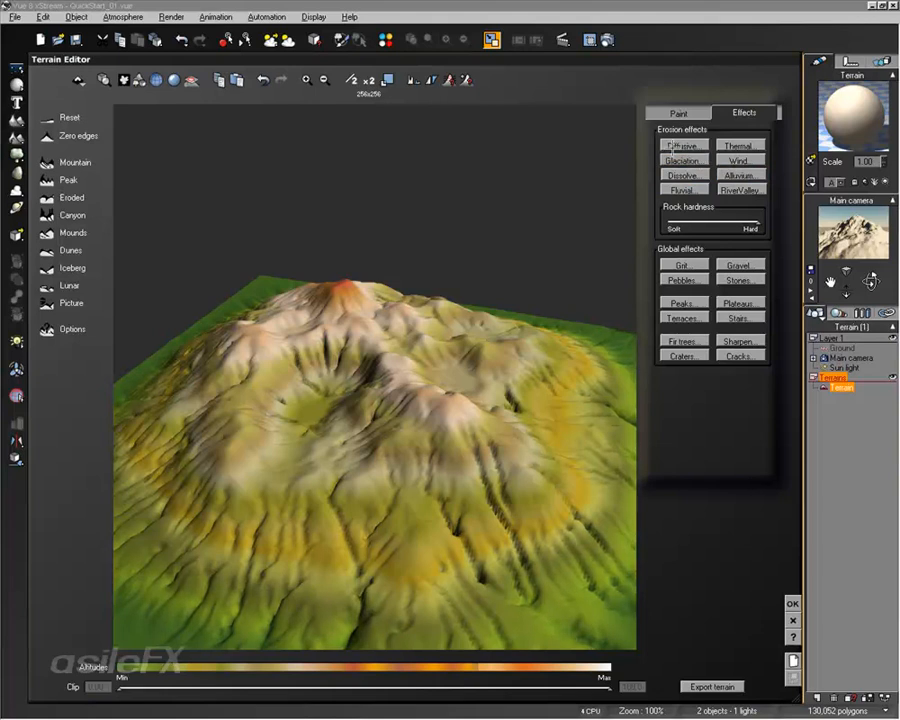
Double the terrain resolution to 512x512 and apply Fluvial erosion
left_click(369, 80)
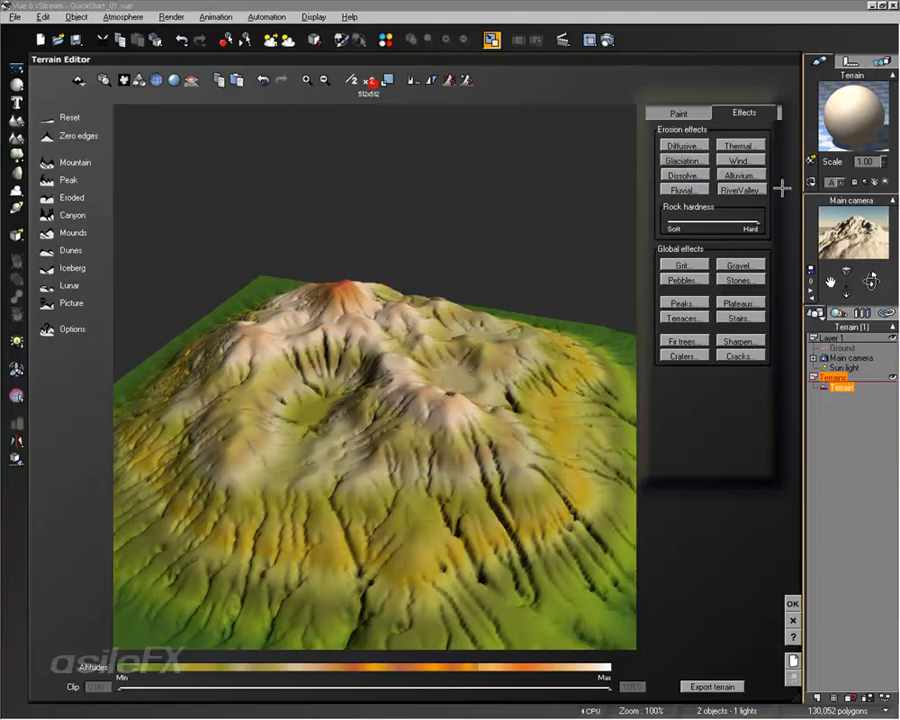
left_click(688, 188)
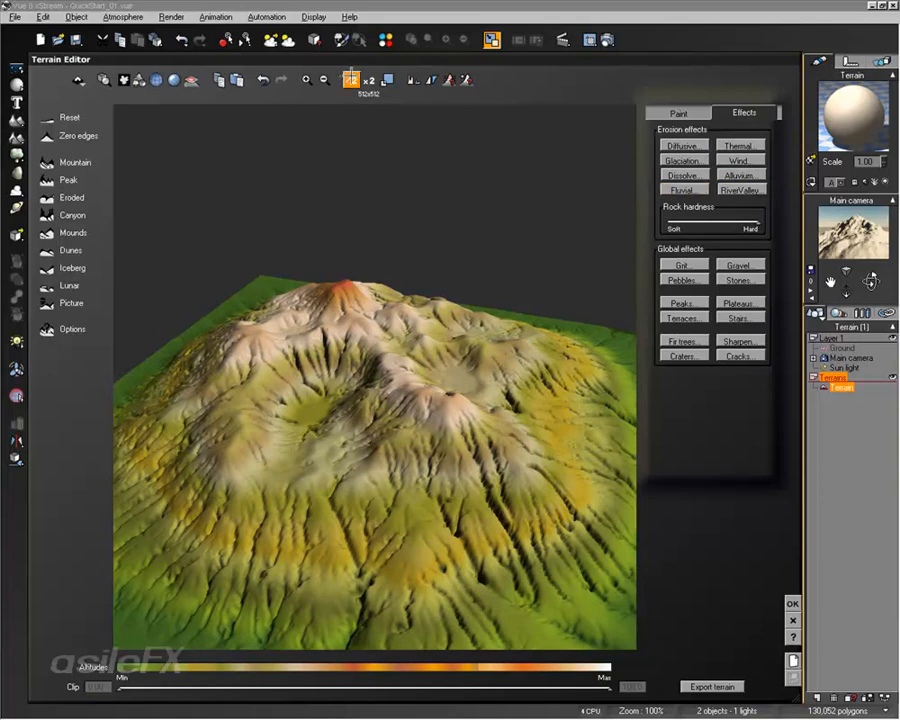
Reduce the terrain resolution to 64x64 and apply Fluvial and RiverValley erosion
left_click(351, 79)
left_click(351, 79)
left_click(351, 79)
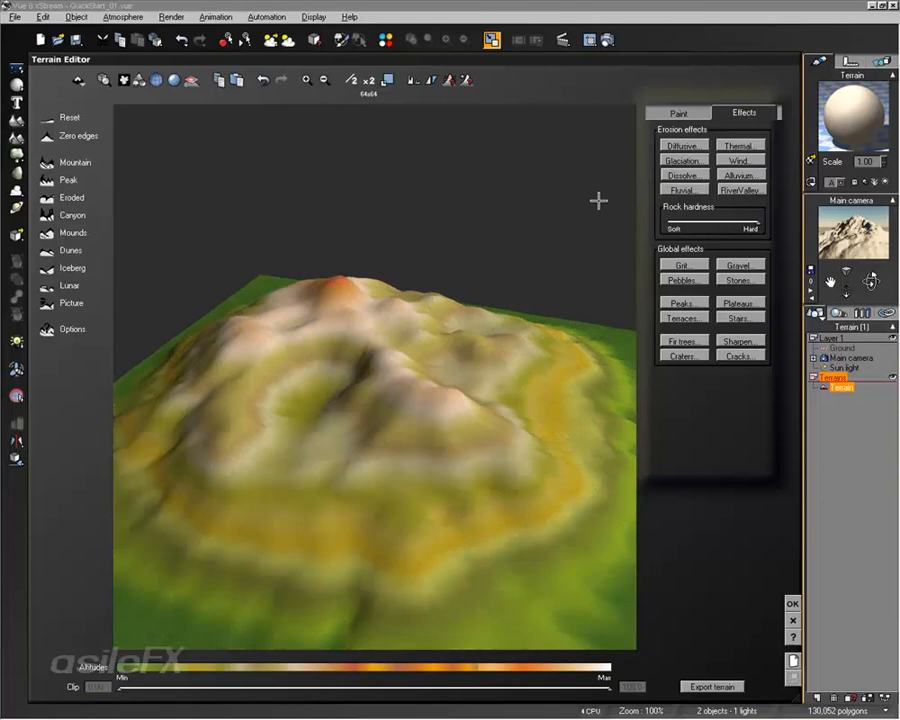
left_click(683, 190)
left_click(741, 190)
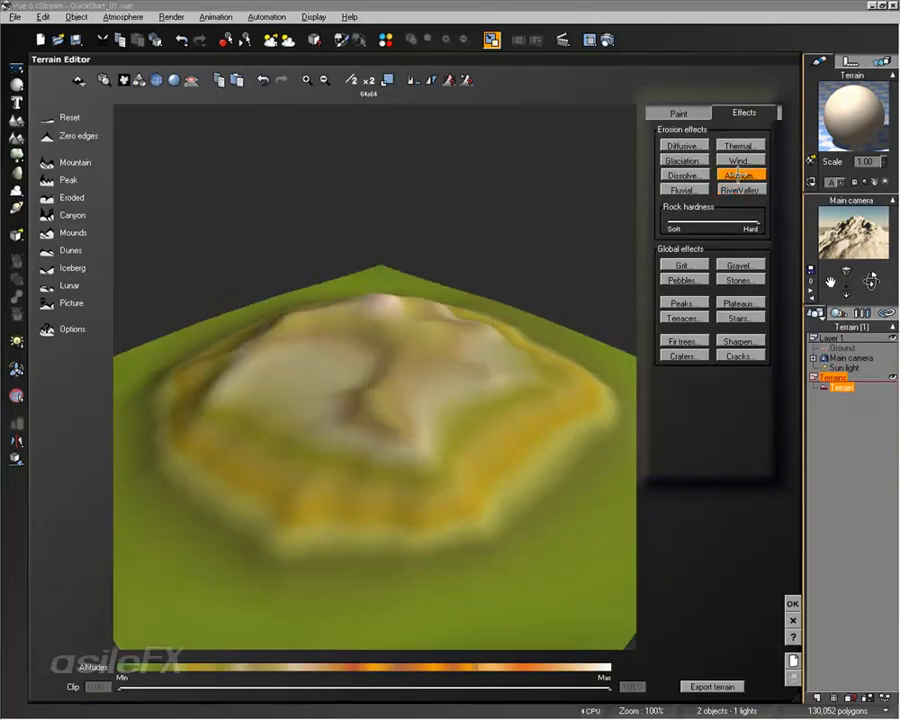
left_click(740, 190)
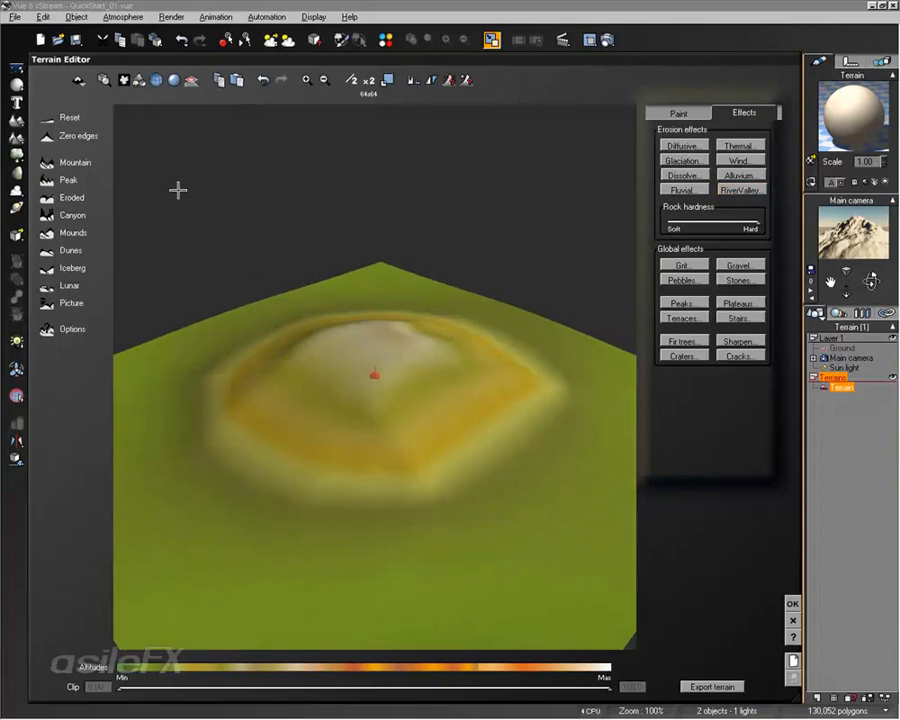
Regenerate the Mountain preset several times, applying RiverValley erosion between generations
left_click(47, 161)
left_click(740, 190)
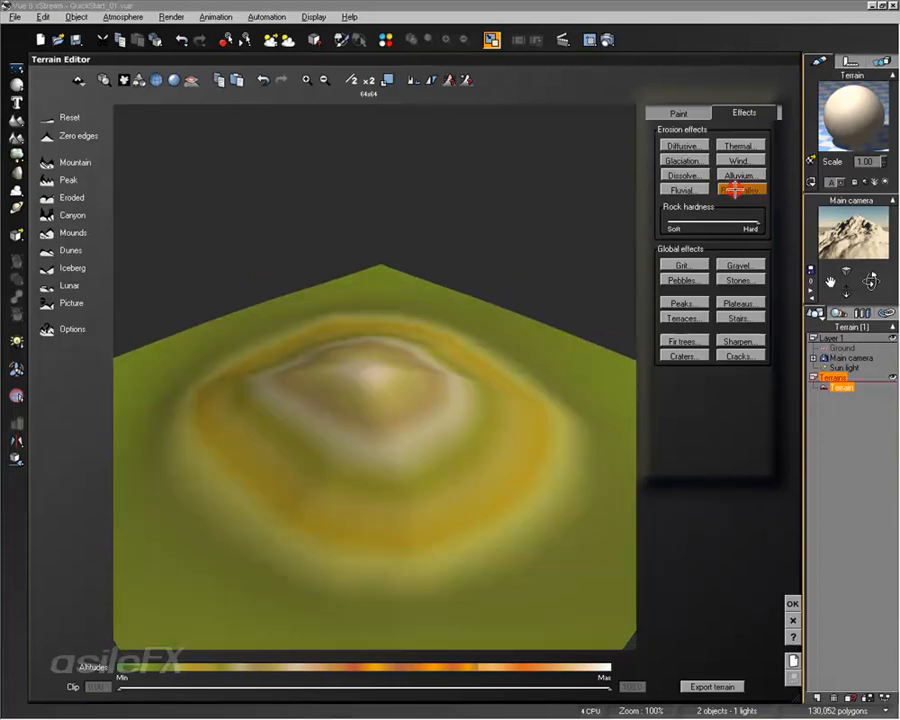
left_click(50, 161)
left_click(728, 189)
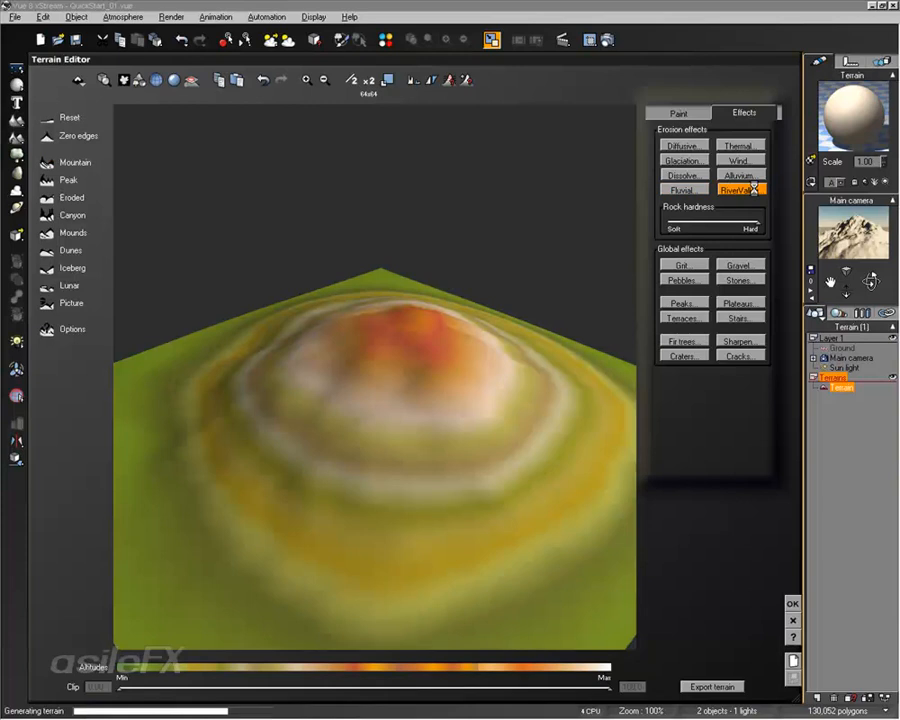
left_click(47, 161)
left_click(46, 166)
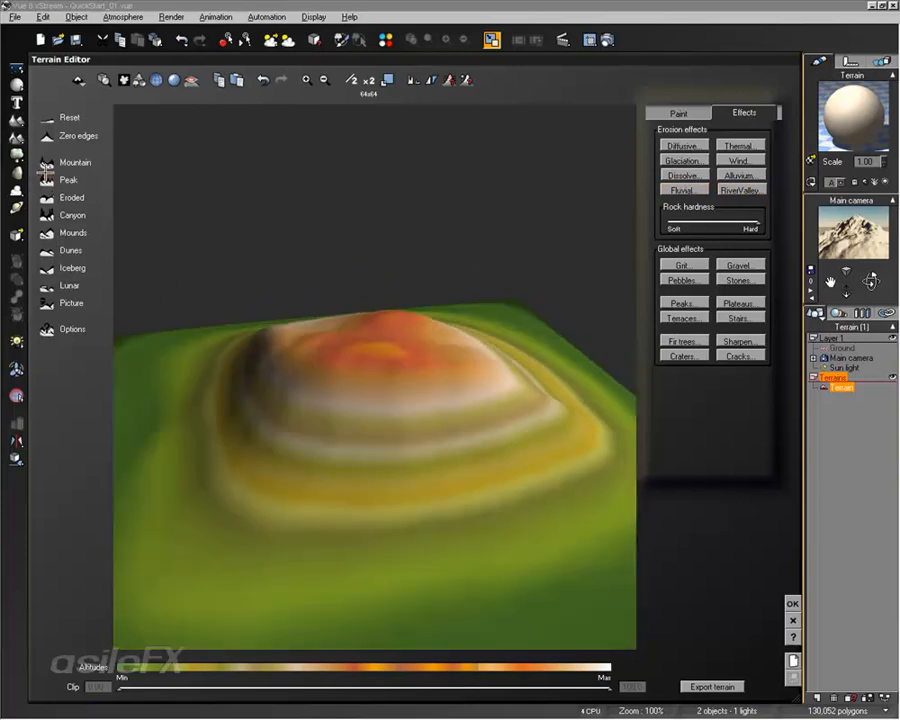
Raise the resolution to 128x128 and regenerate the Mountain preset
left_click(370, 82)
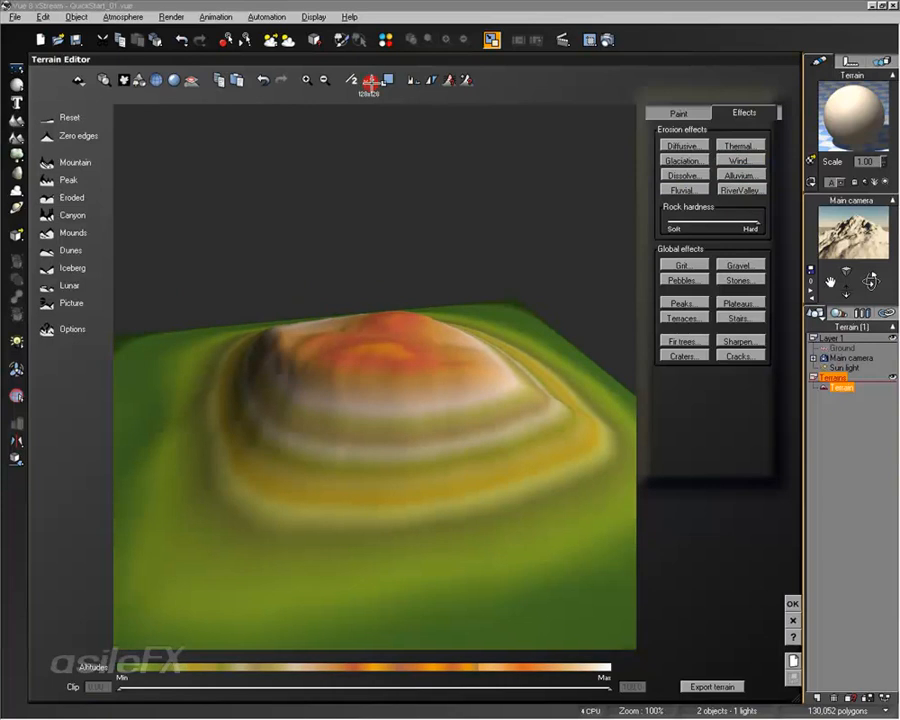
left_click(47, 163)
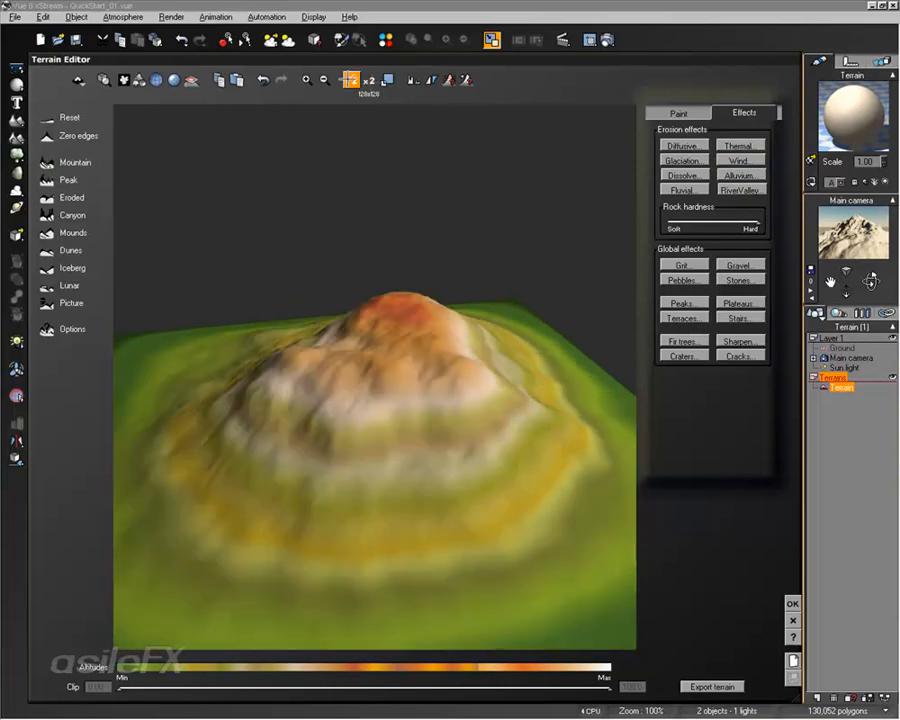
Halve the resolution to 64x64 and apply Fluvial erosion twice
left_click(350, 80)
left_click(681, 189)
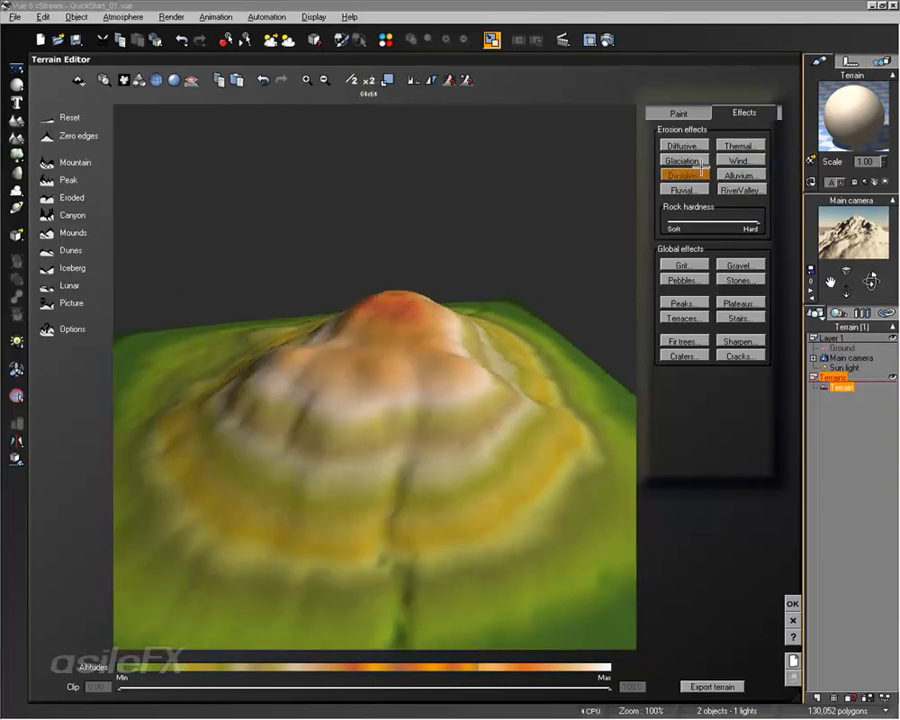
left_click(688, 187)
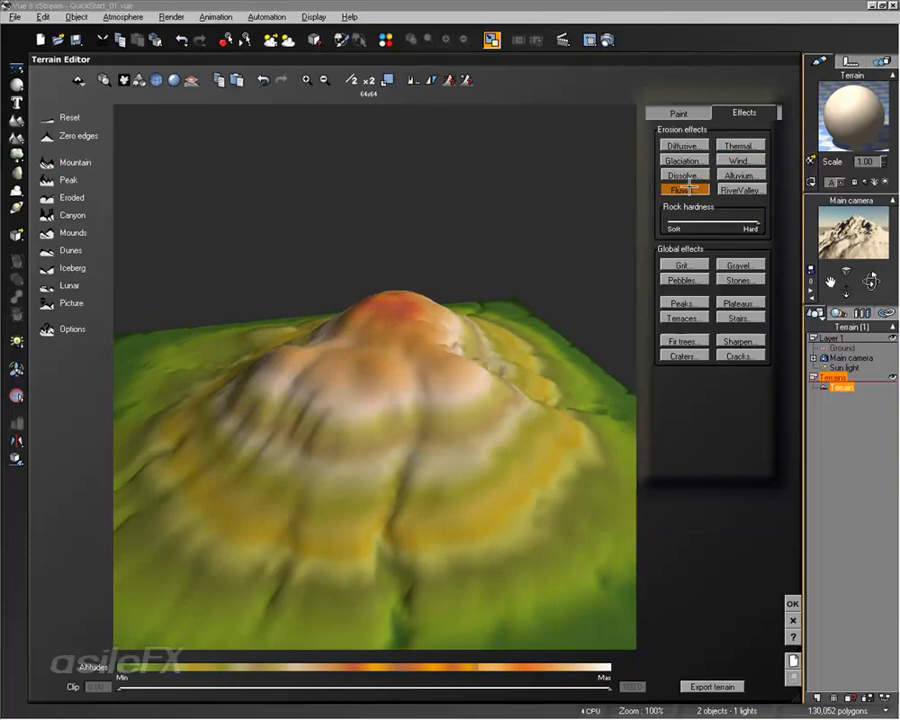
Double the resolution to 128x128, lower the rock hardness to about two-thirds and apply Fluvial erosion
left_click(368, 80)
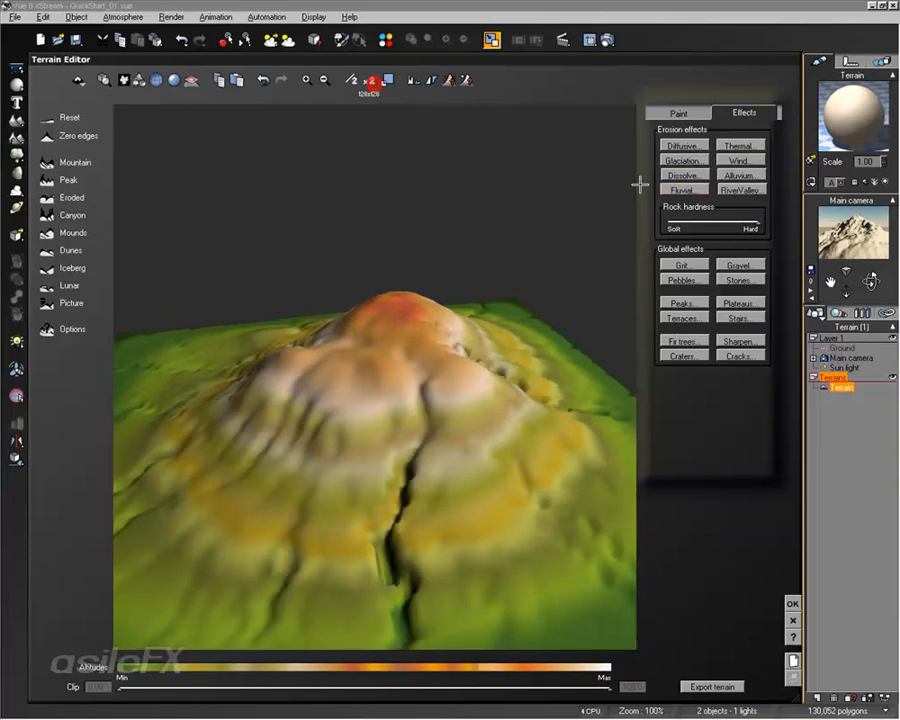
left_click_drag(757, 216, 717, 218)
left_click(688, 188)
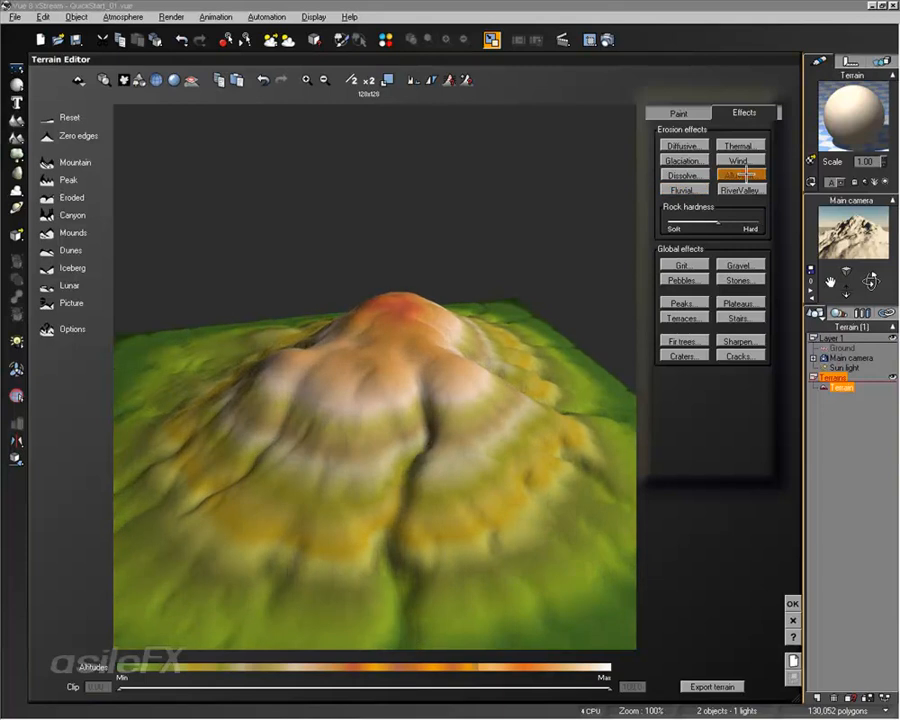
Apply Glaciation erosion, then Fluvial erosion at 256x256 resolution
left_click(700, 161)
left_click(368, 80)
left_click(688, 188)
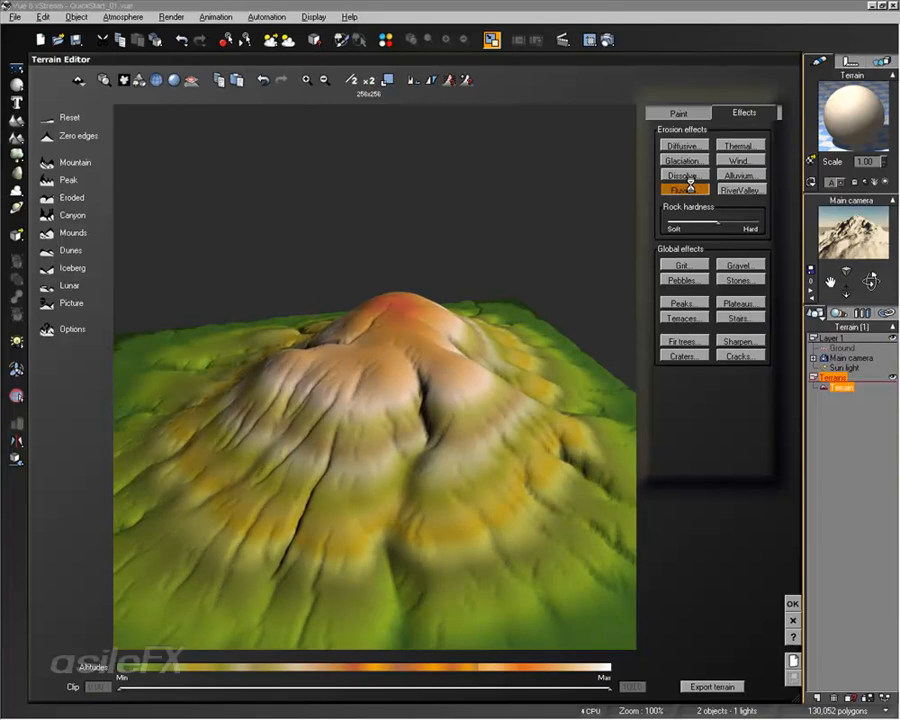
Double the resolution to 512x512 and apply Fluvial erosion
left_click_drag(536, 344, 406, 356)
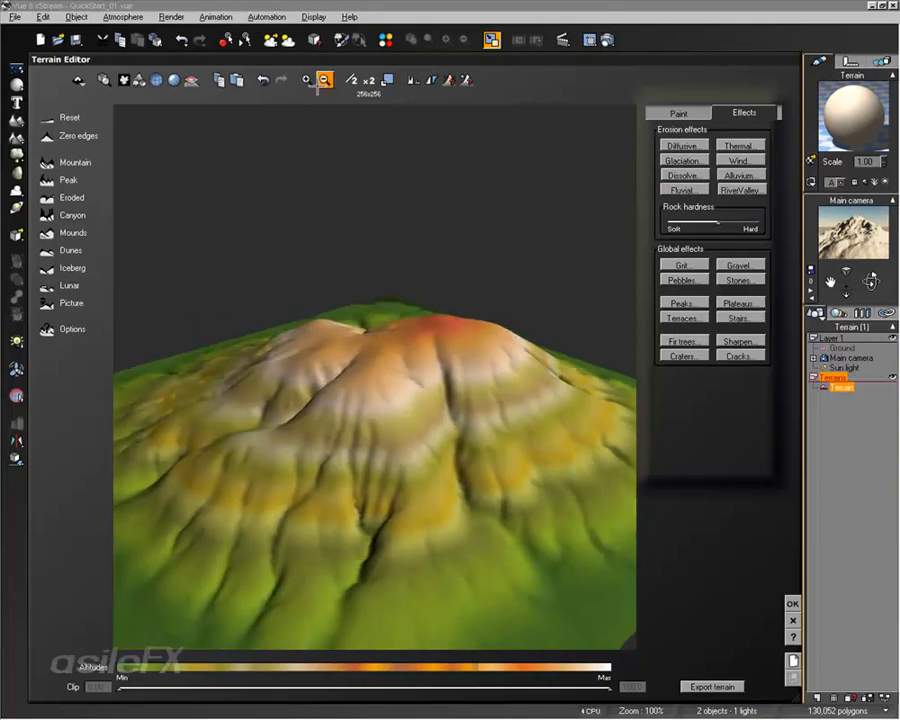
left_click(368, 80)
left_click(690, 189)
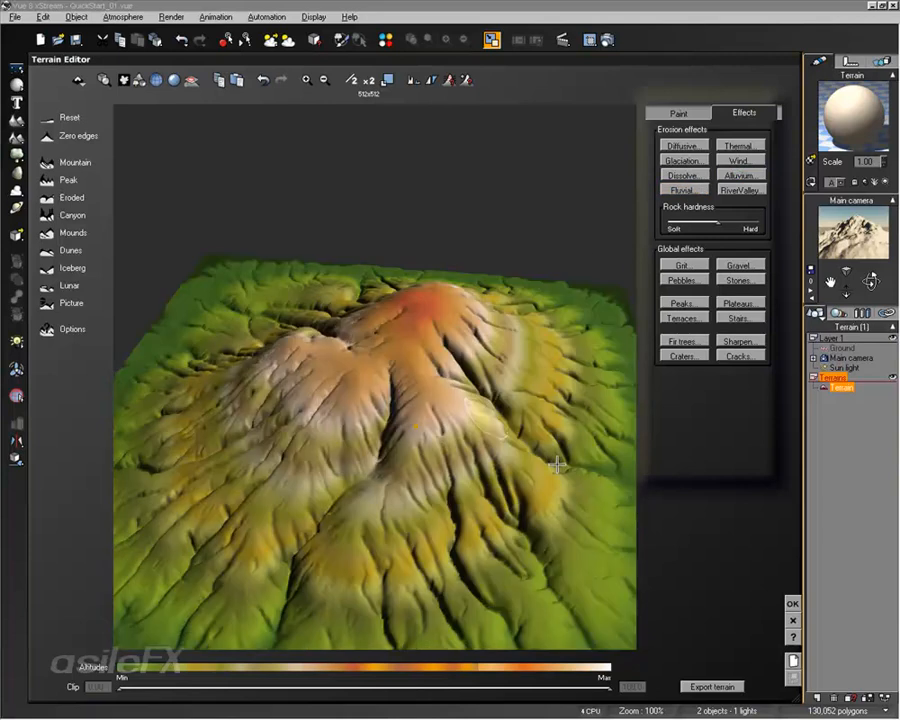
mouse_move(557, 465)
right_mouse_down()
mouse_move(415, 427)
mouse_move(649, 392)
mouse_move(481, 404)
right_mouse_up()
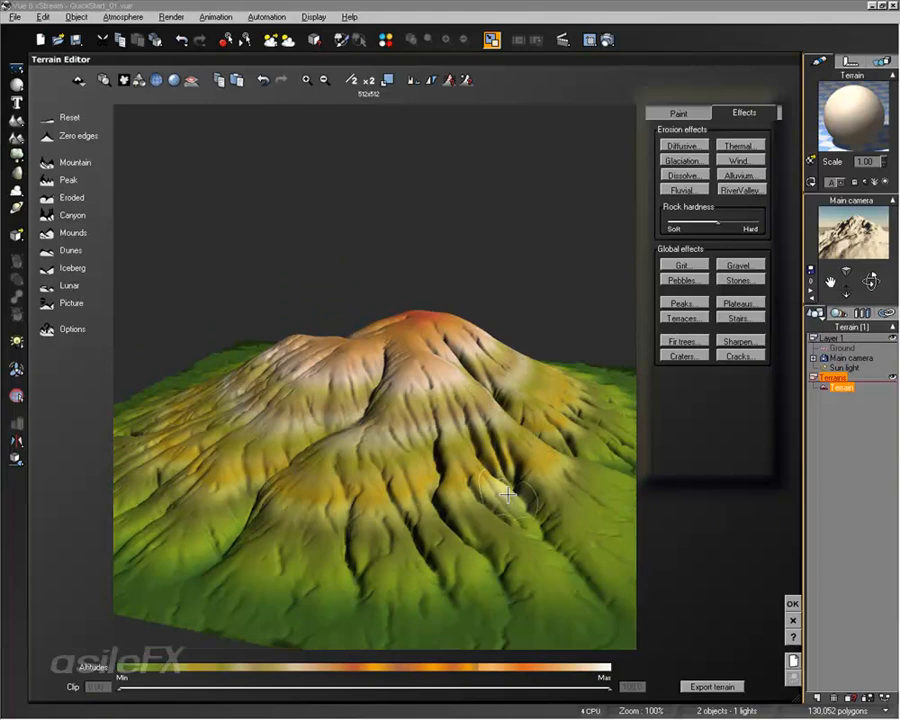
Zero the terrain edges
left_click(47, 142)
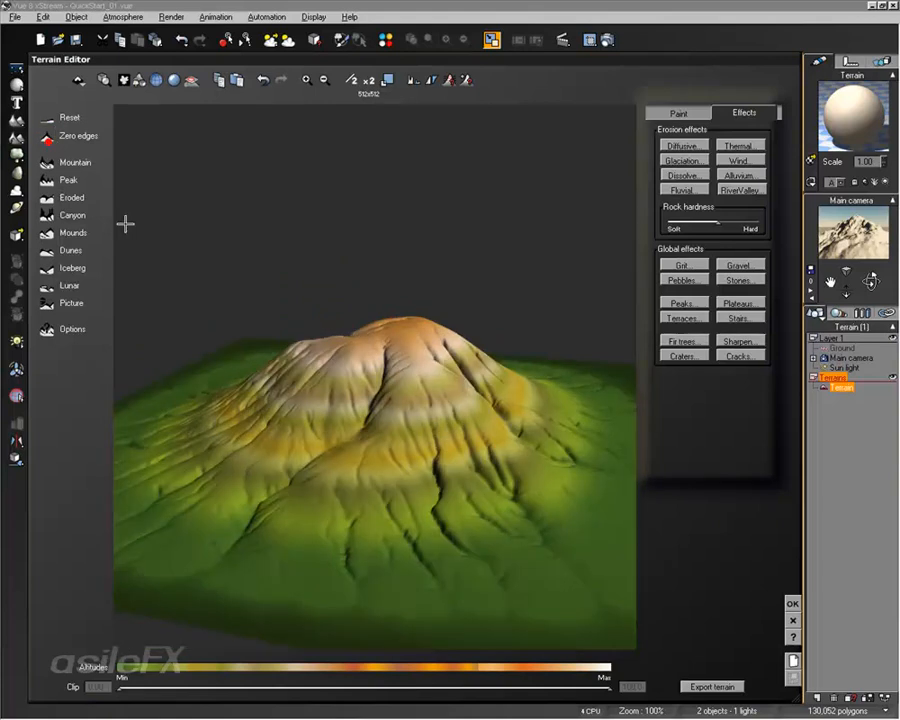
left_click_drag(270, 309, 366, 328)
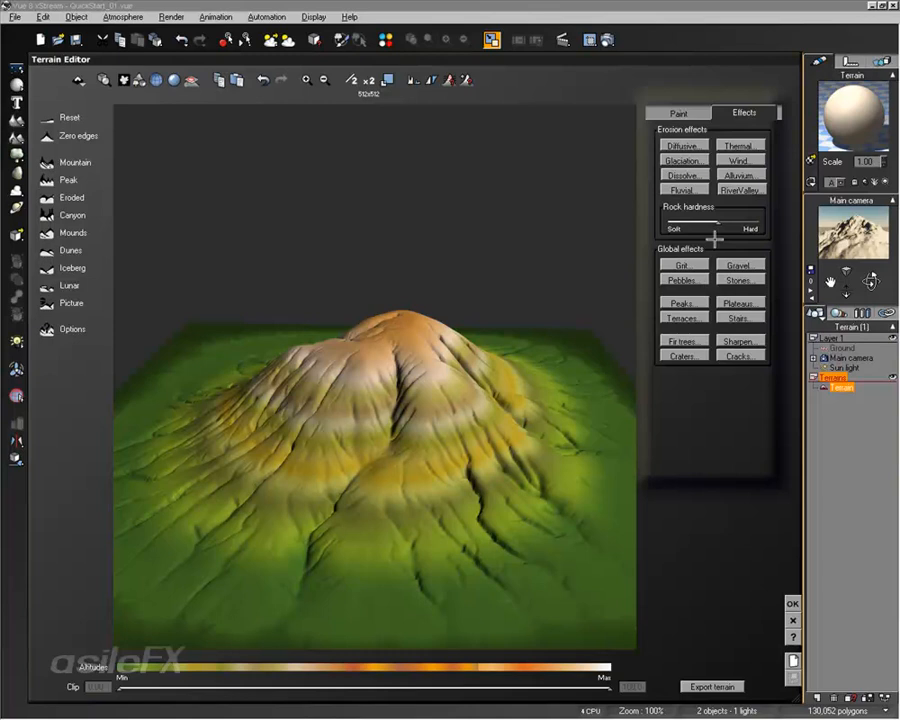
Apply the Grit global effect twice to the terrain
left_click(735, 273)
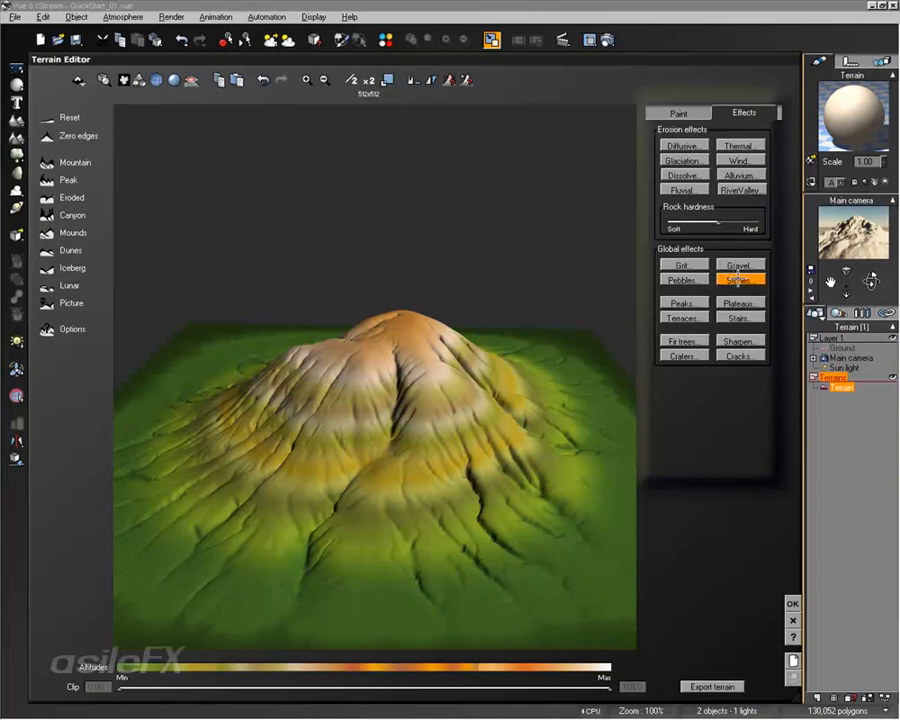
right_click_drag(500, 355, 525, 362)
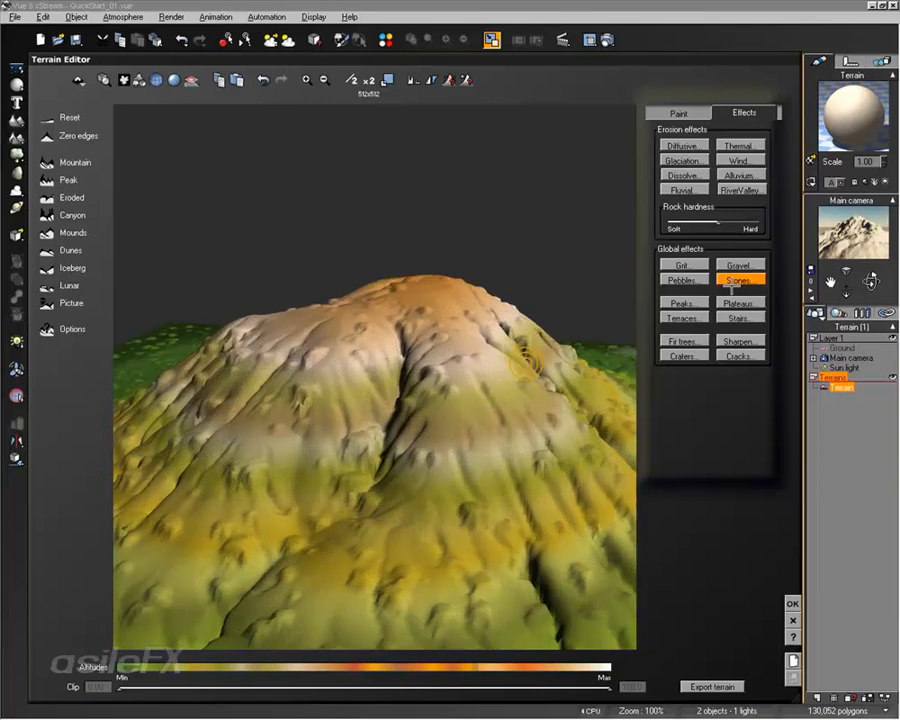
left_click(684, 265)
mouse_move(420, 358)
right_mouse_down()
mouse_move(468, 414)
mouse_move(487, 326)
mouse_move(520, 365)
mouse_move(458, 366)
mouse_move(362, 318)
right_mouse_up()
left_click(684, 265)
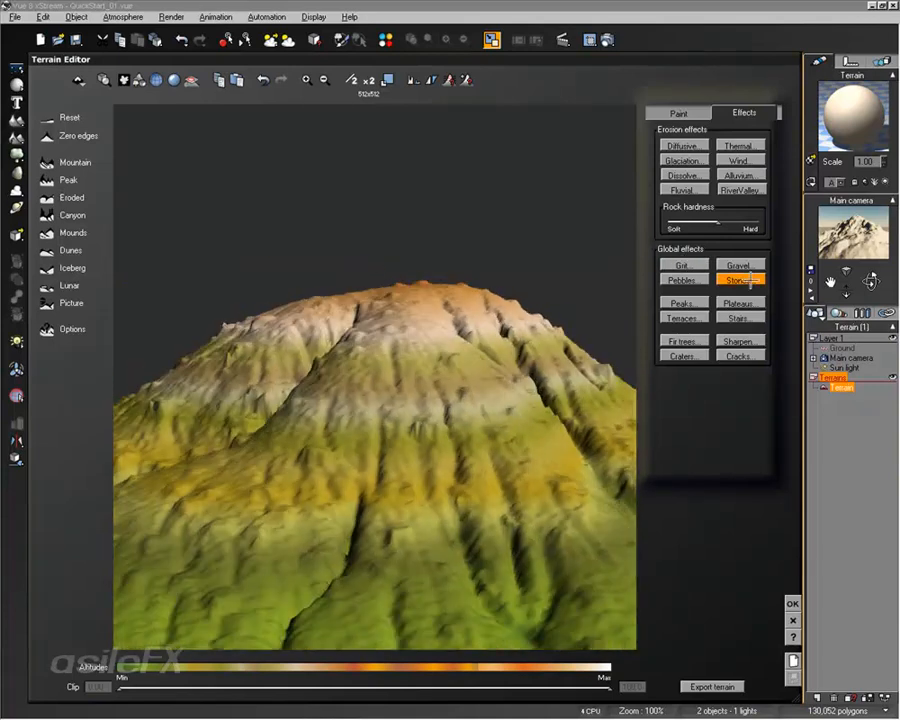
Apply the Stones global effect followed by Dissolve and Alluvium erosion
left_click(747, 280)
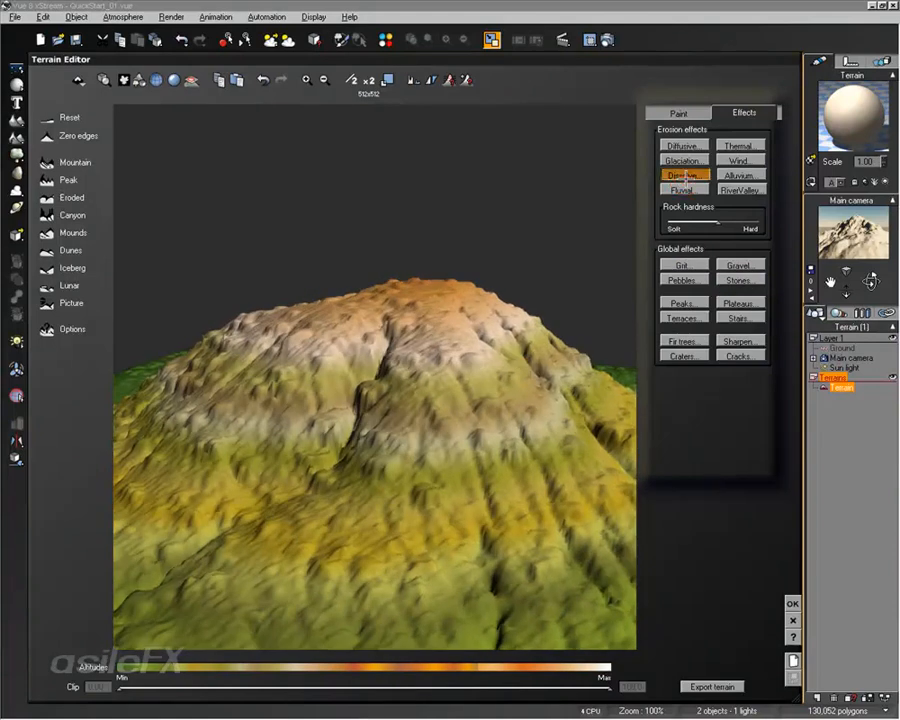
left_click(682, 189)
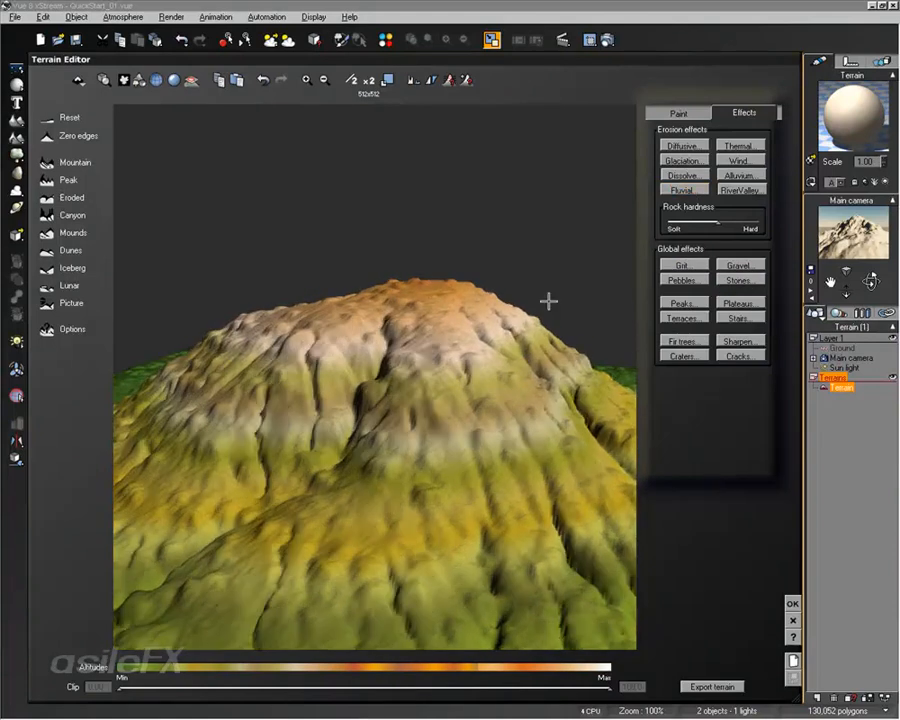
left_click(744, 174)
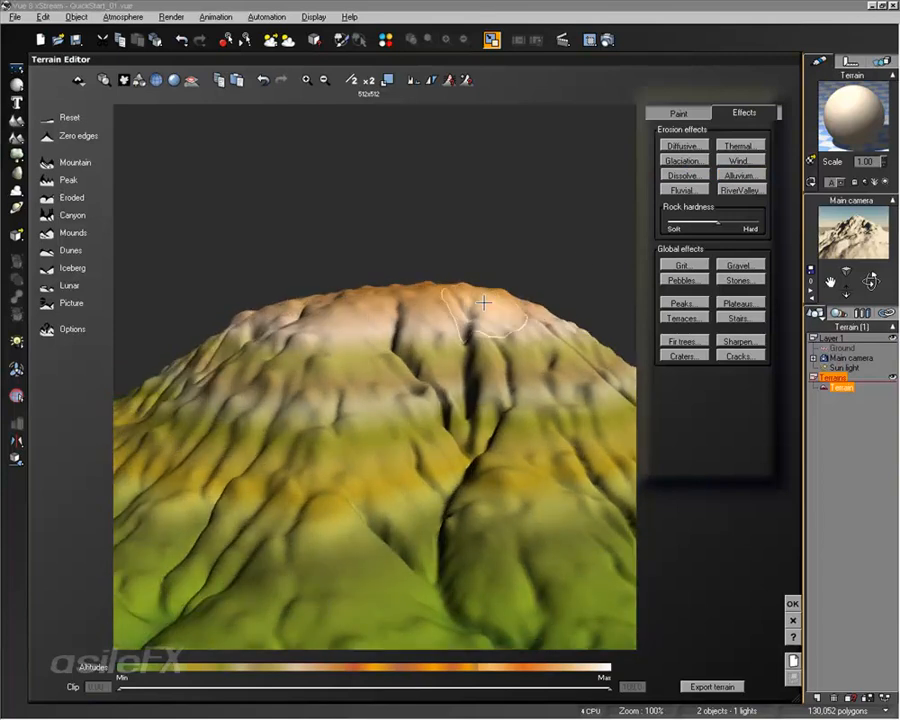
Double the resolution to 1024x1024 and apply the Gravel global effect
left_click(367, 79)
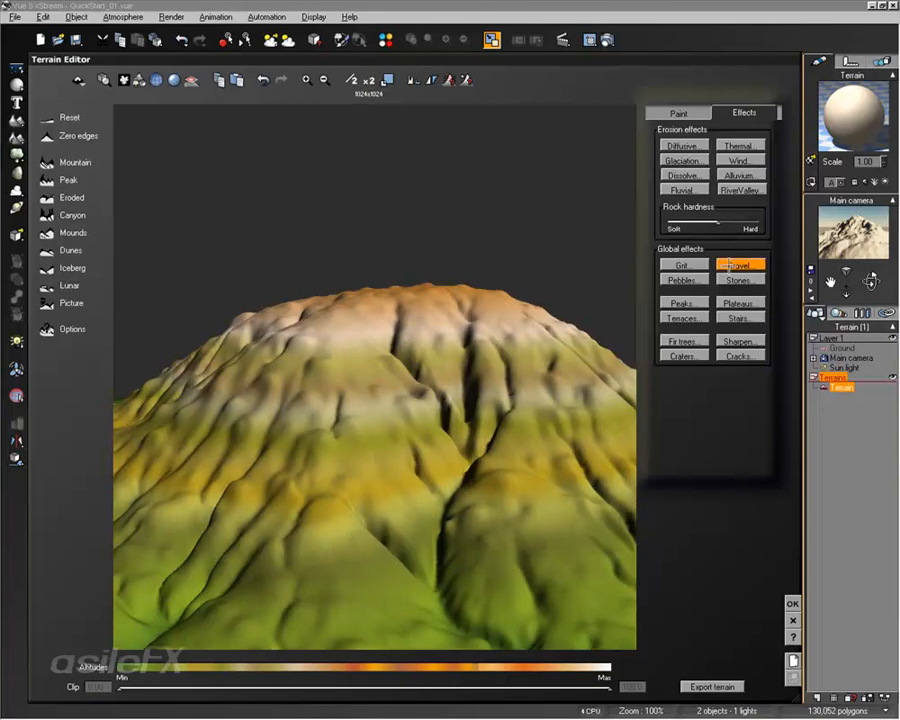
left_click(735, 280)
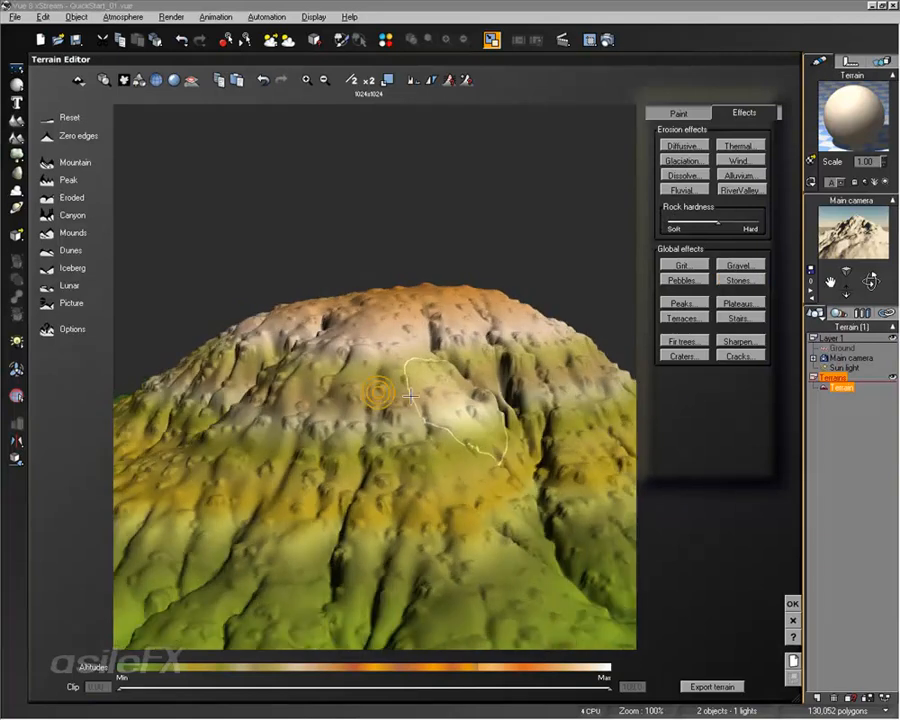
Apply Alluvium, Fluvial and another Alluvium erosion to the terrain
left_click(740, 175)
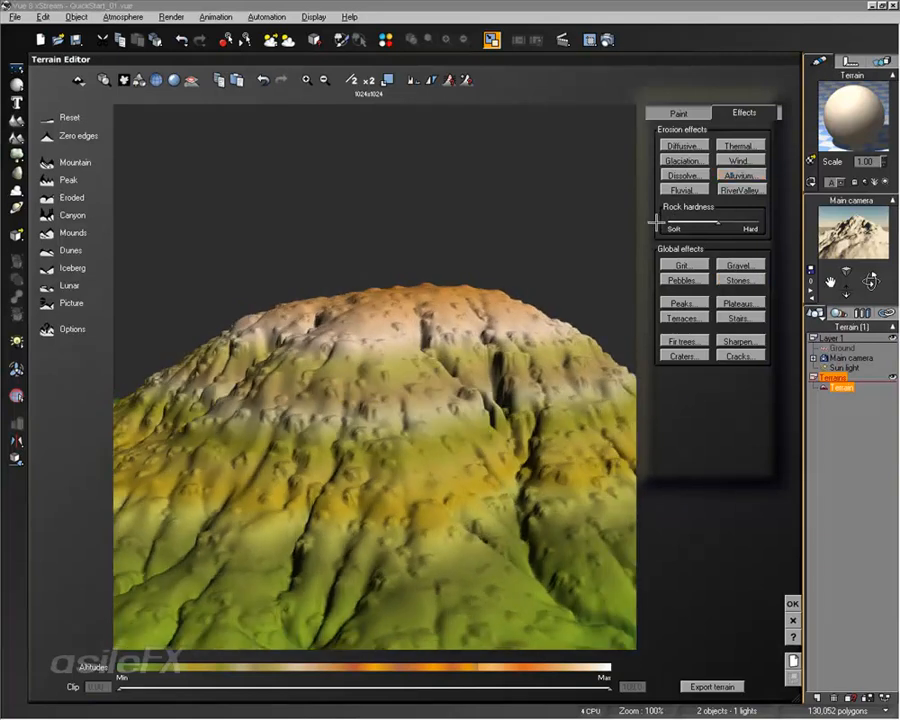
right_click_drag(483, 352, 454, 353)
left_click(677, 188)
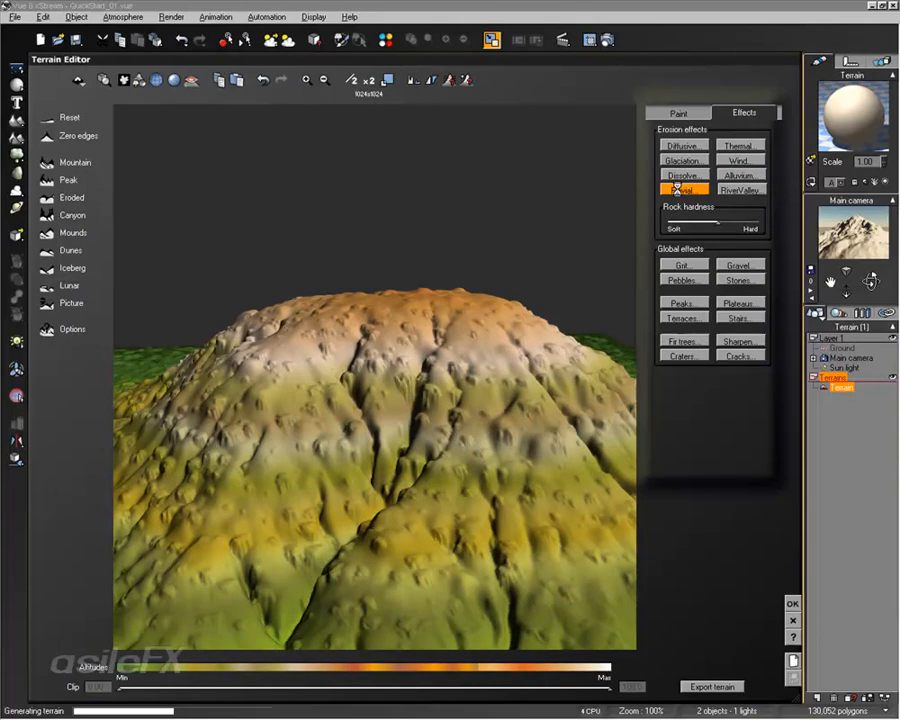
left_click(735, 172)
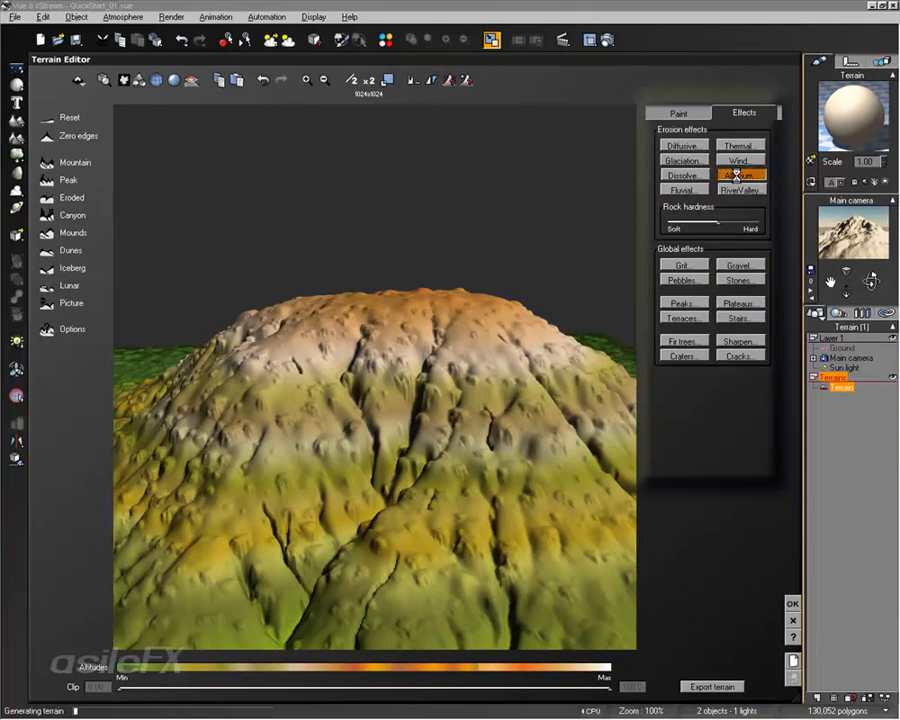
Apply the Gravel global effect, followed by Glaciation and Diffusive erosion
mouse_move(440, 428)
right_mouse_down()
mouse_move(584, 422)
mouse_move(612, 404)
mouse_move(627, 377)
right_mouse_up()
left_click(724, 265)
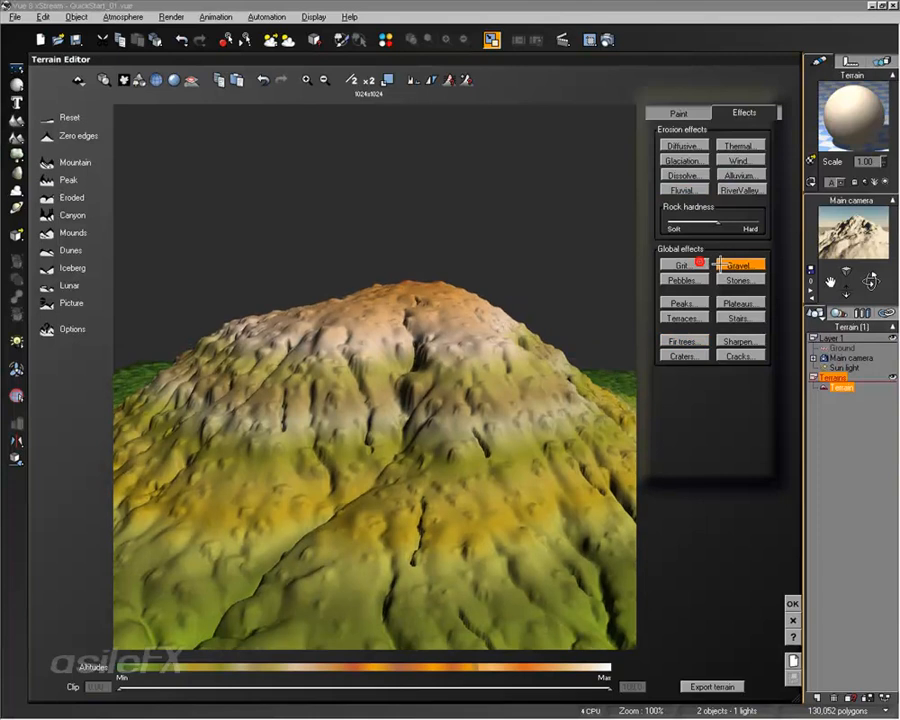
left_click(705, 147)
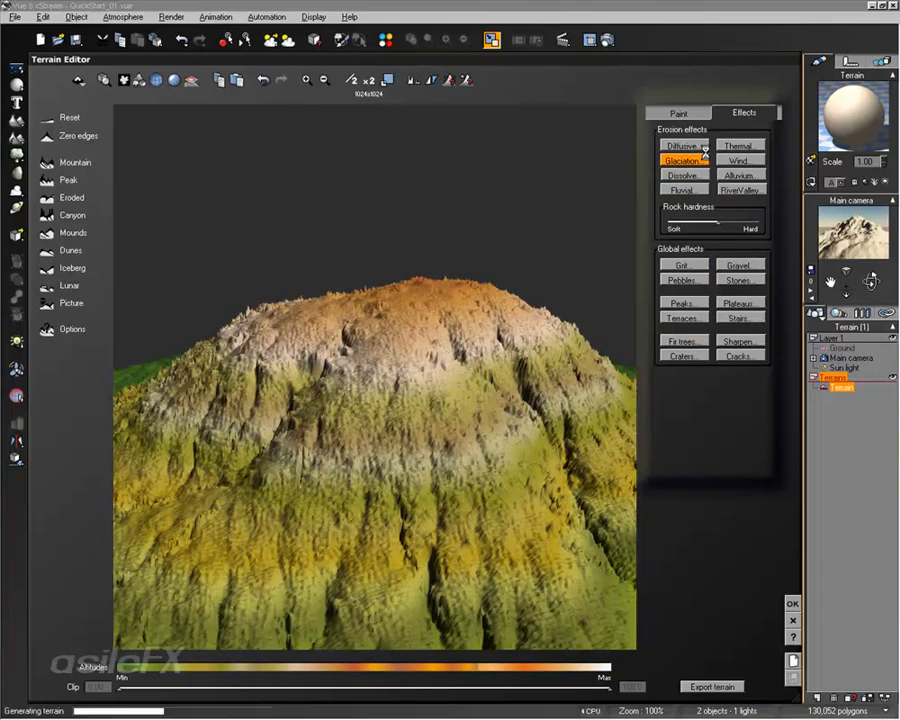
left_click(706, 146)
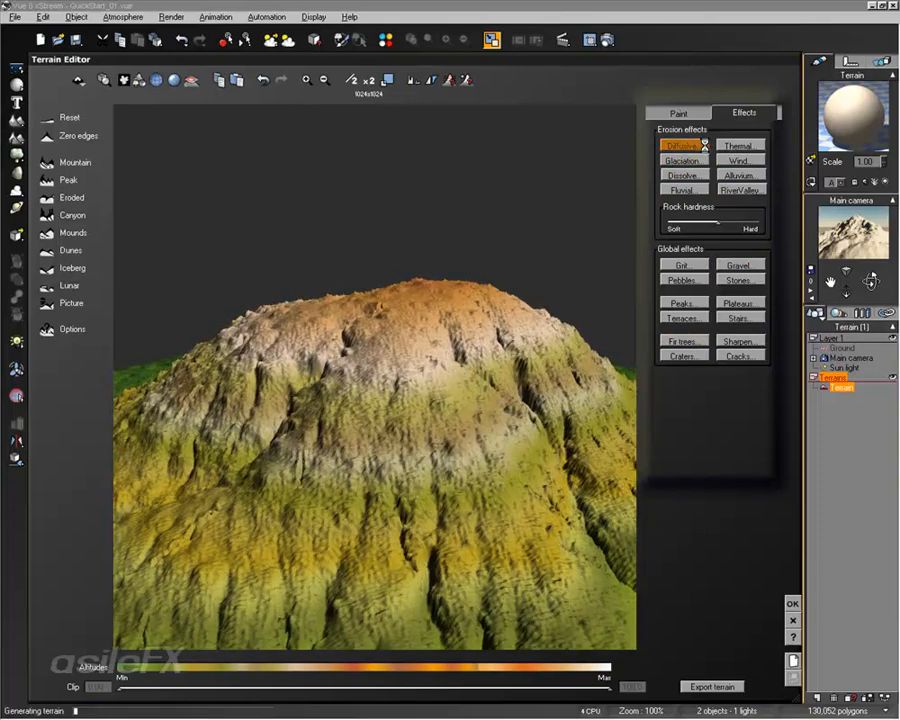
Apply Diffusive erosion once more and accept the Terrain Editor changes
right_click_drag(387, 336, 420, 337)
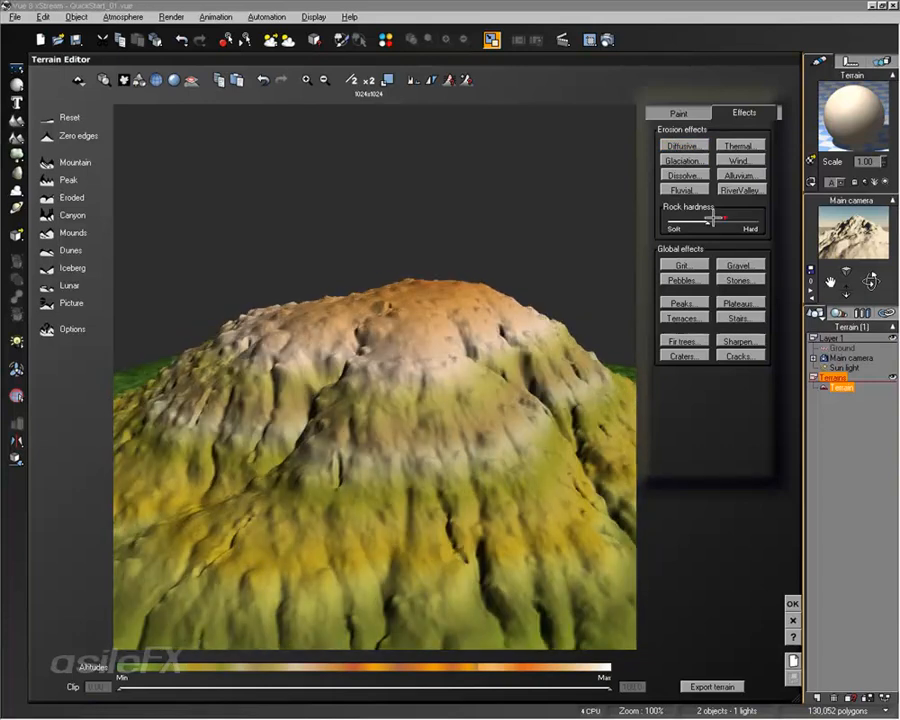
left_click(705, 146)
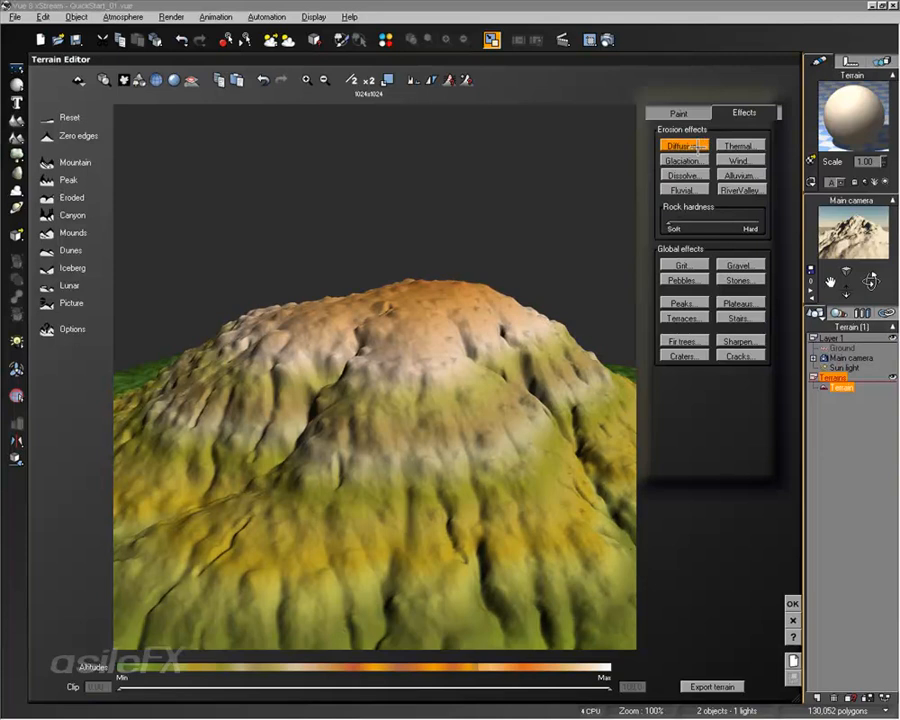
right_click_drag(434, 372, 430, 356)
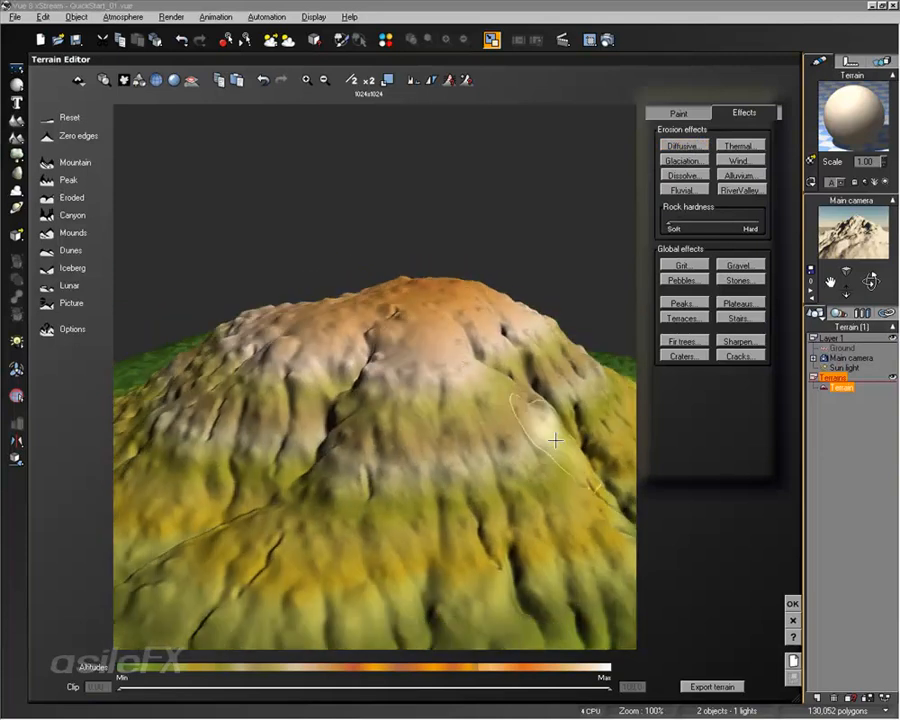
left_click(792, 604)
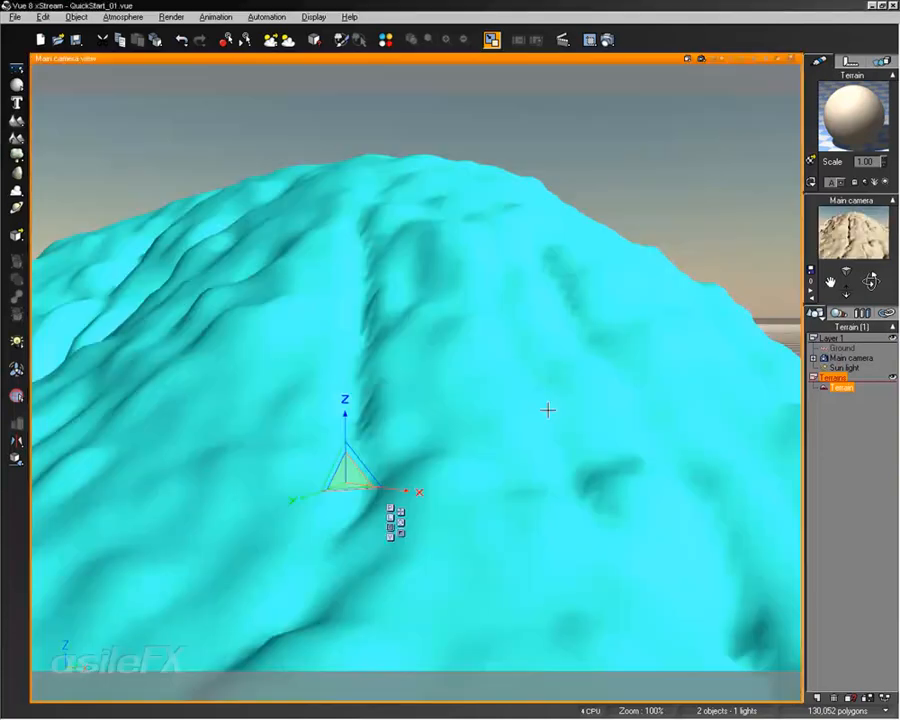
Examine the reshaped terrain from several camera angles in the main camera view
right_click_drag(358, 366, 378, 362)
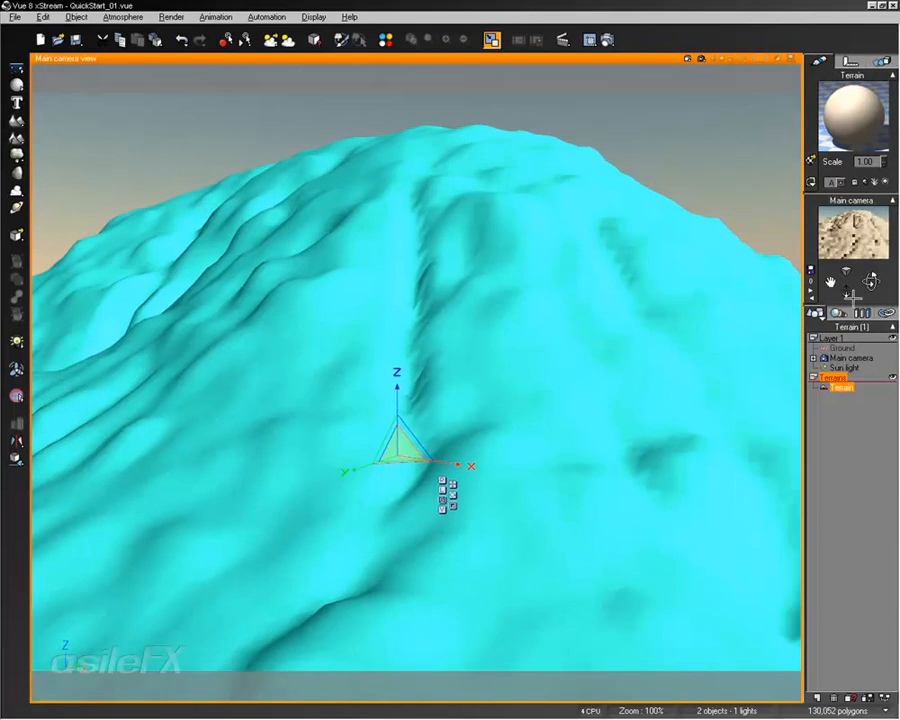
left_click_drag(848, 289, 888, 279)
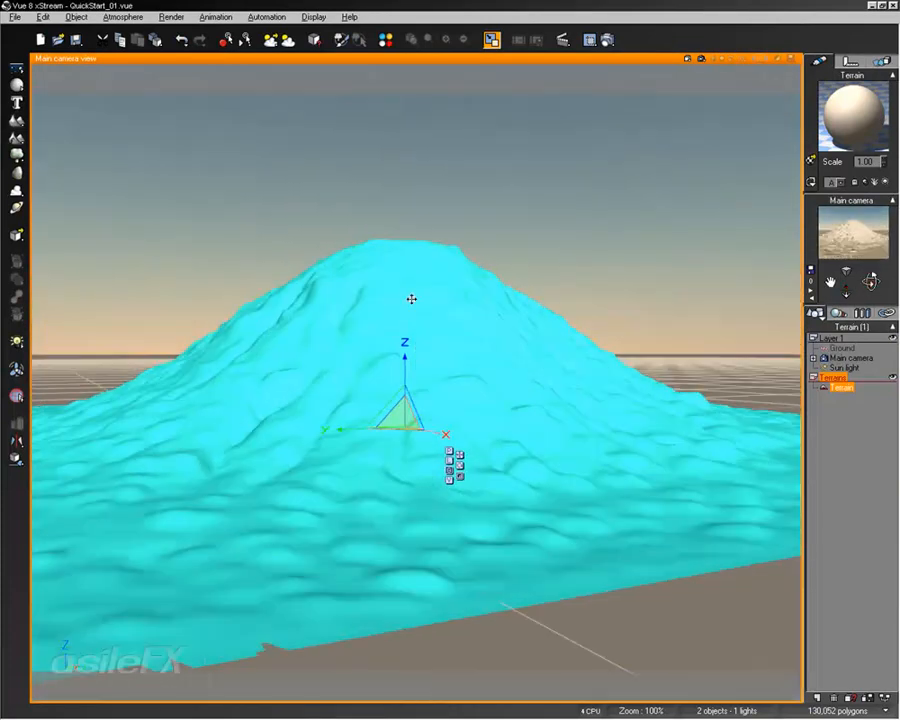
right_click_drag(385, 290, 442, 300)
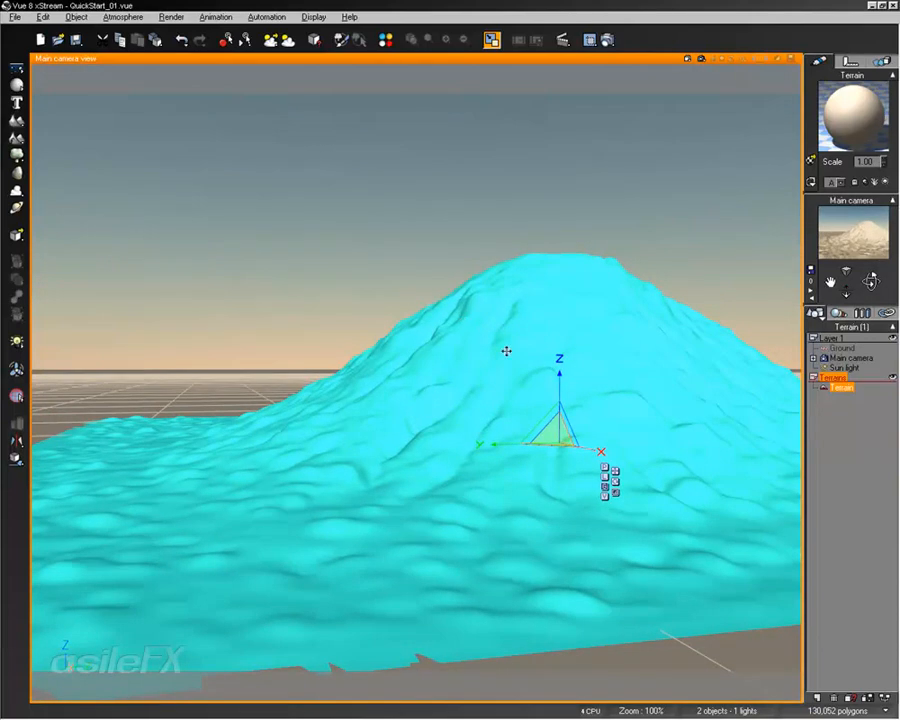
right_click_drag(545, 377, 509, 381)
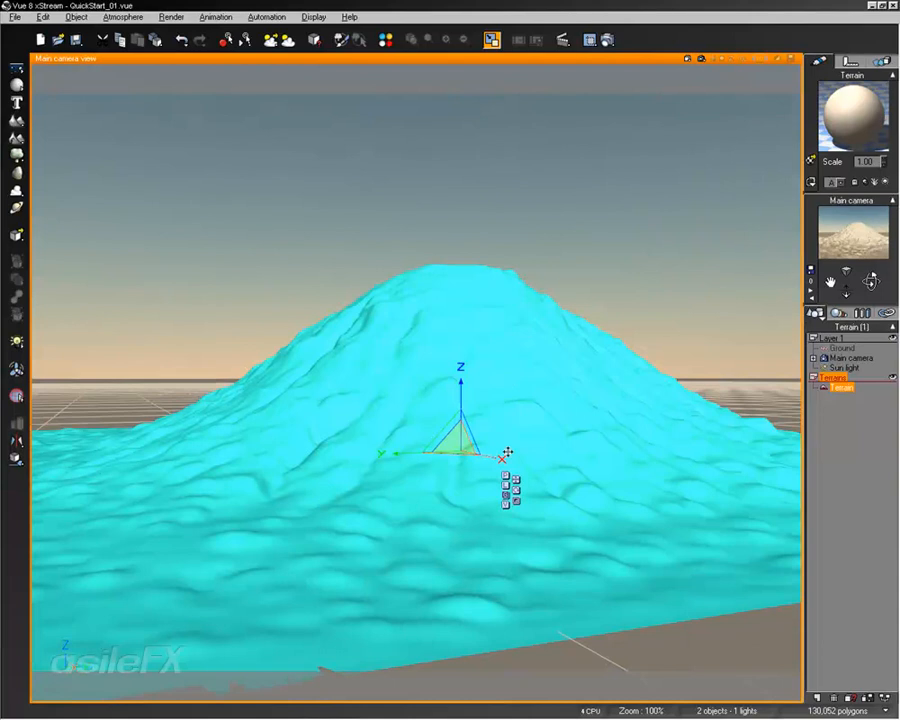
middle_click_drag(505, 455, 537, 452)
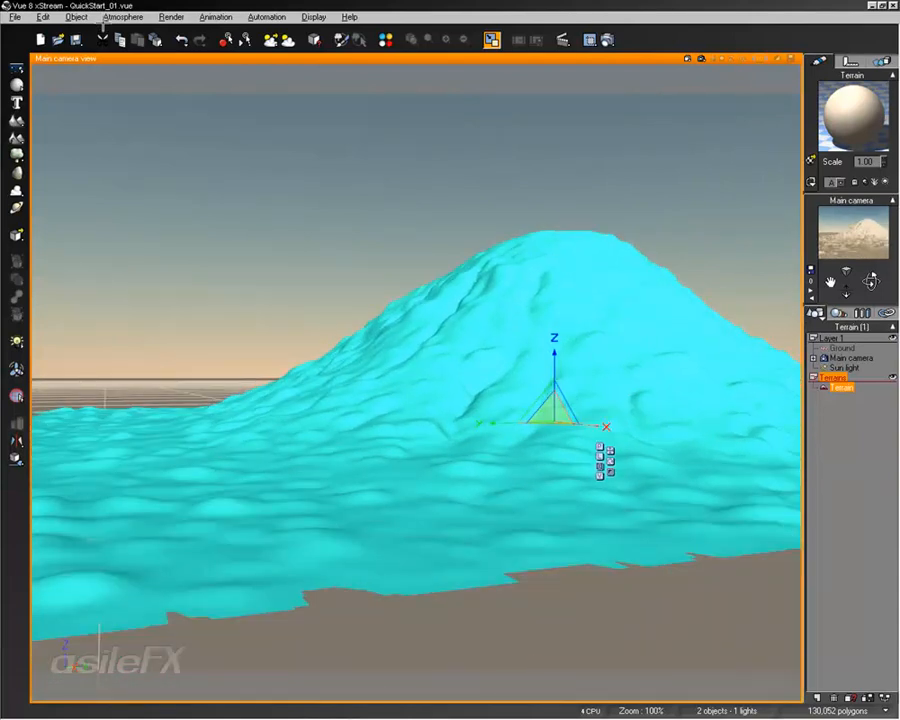
Open the Save As dialog and turn off incorporating texture maps
left_click(42, 17)
mouse_move(15, 17)
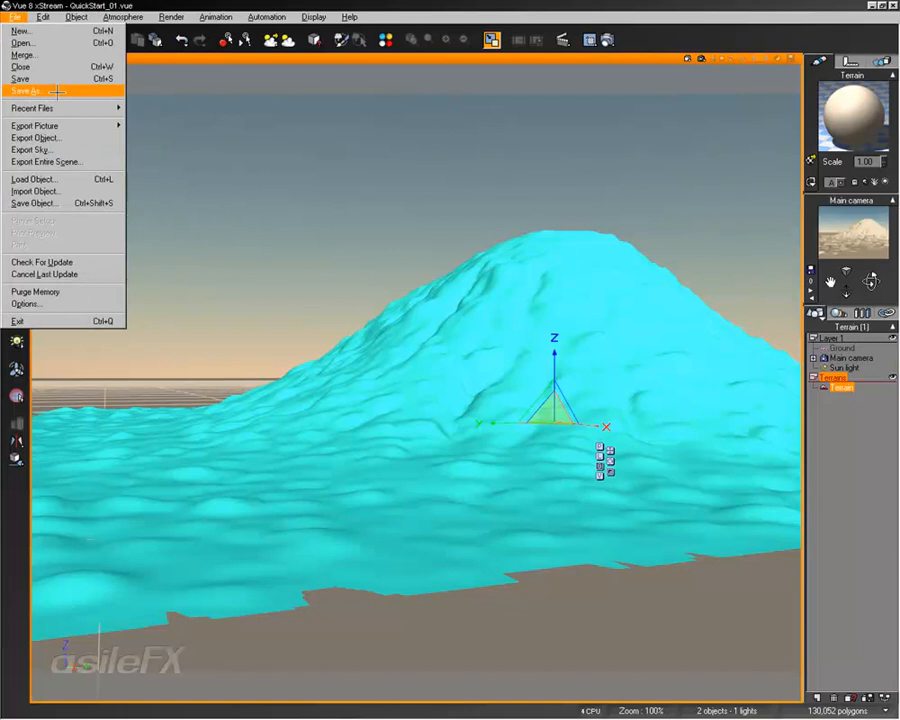
left_click(57, 91)
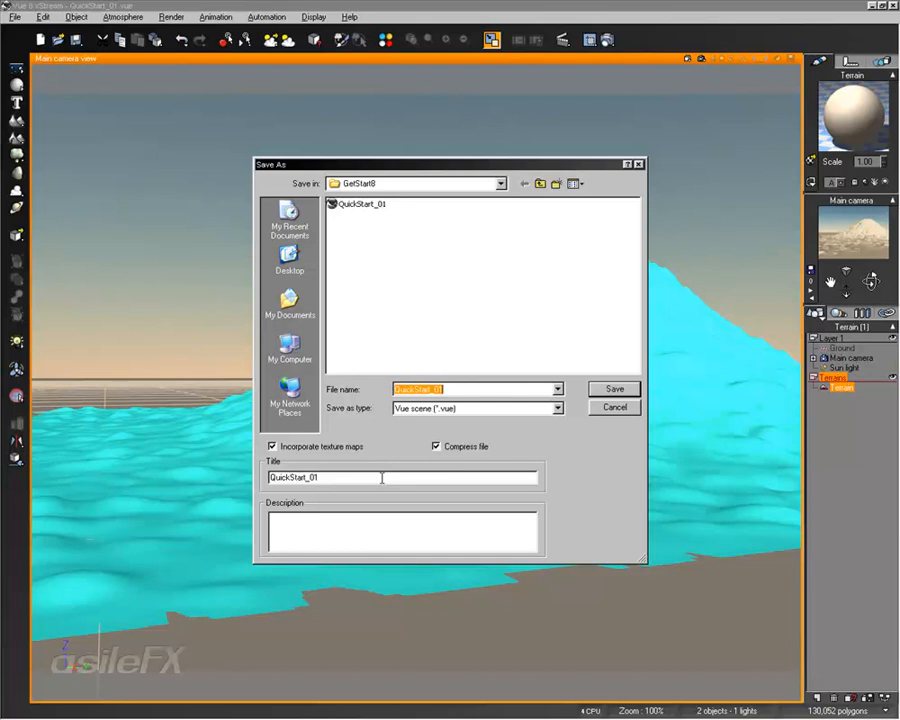
left_click(352, 446)
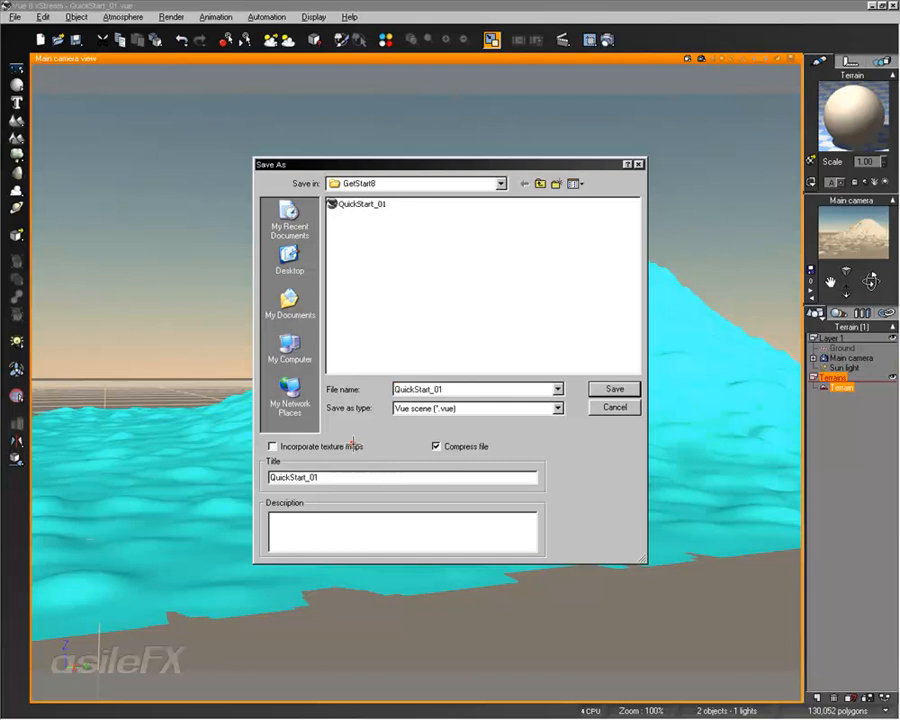
left_click(475, 447)
left_click(475, 447)
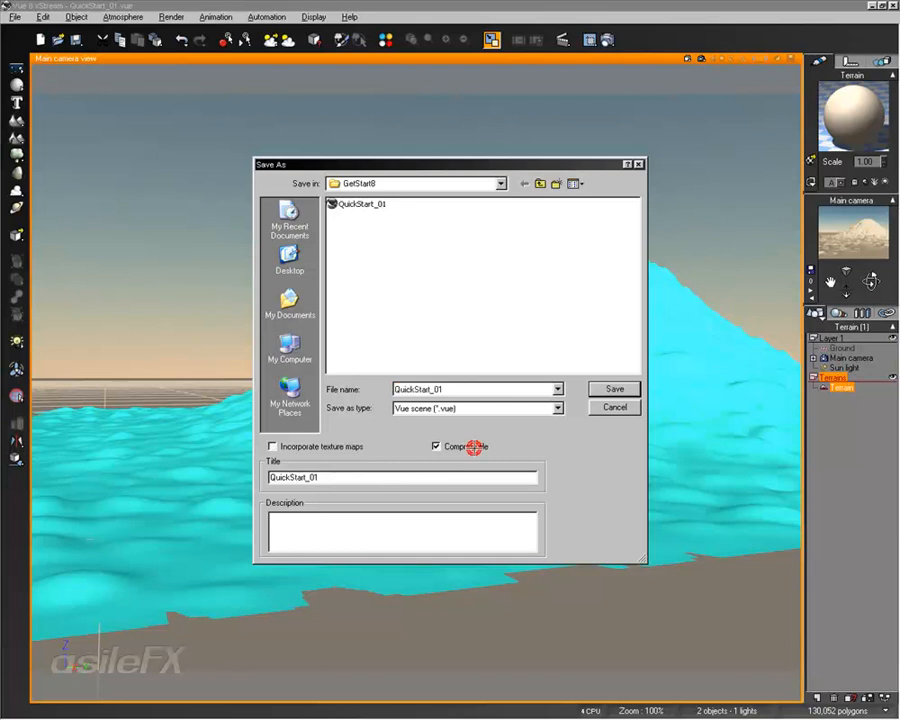
Save the scene as QuickStart_02 with the title QuickStart_02
left_click(451, 390)
key("BackSpace")
type("2")
left_click(326, 476)
key("BackSpace")
type("2")
left_click(593, 387)
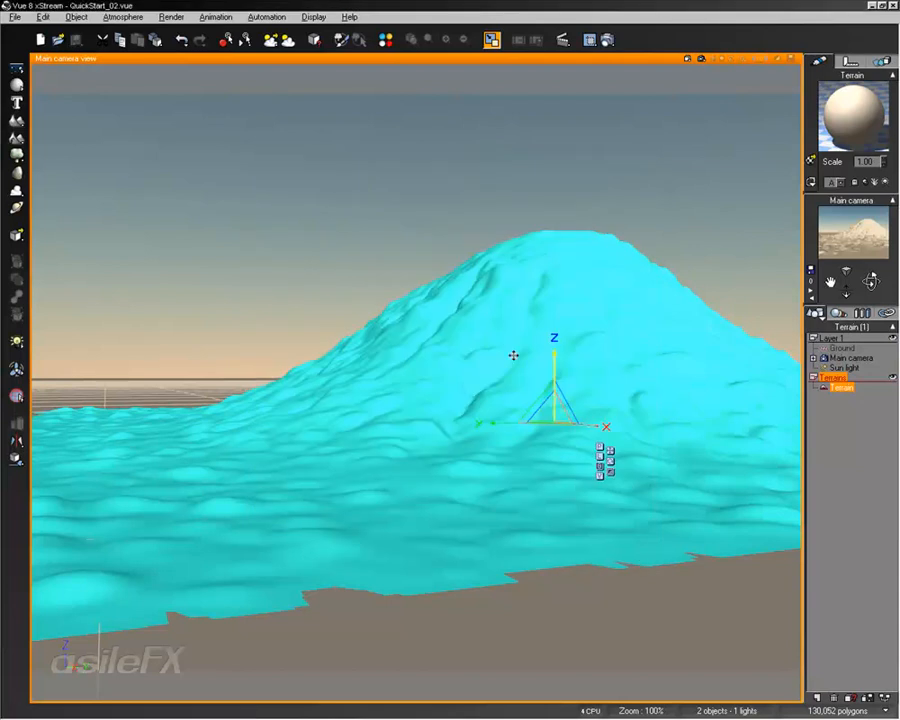